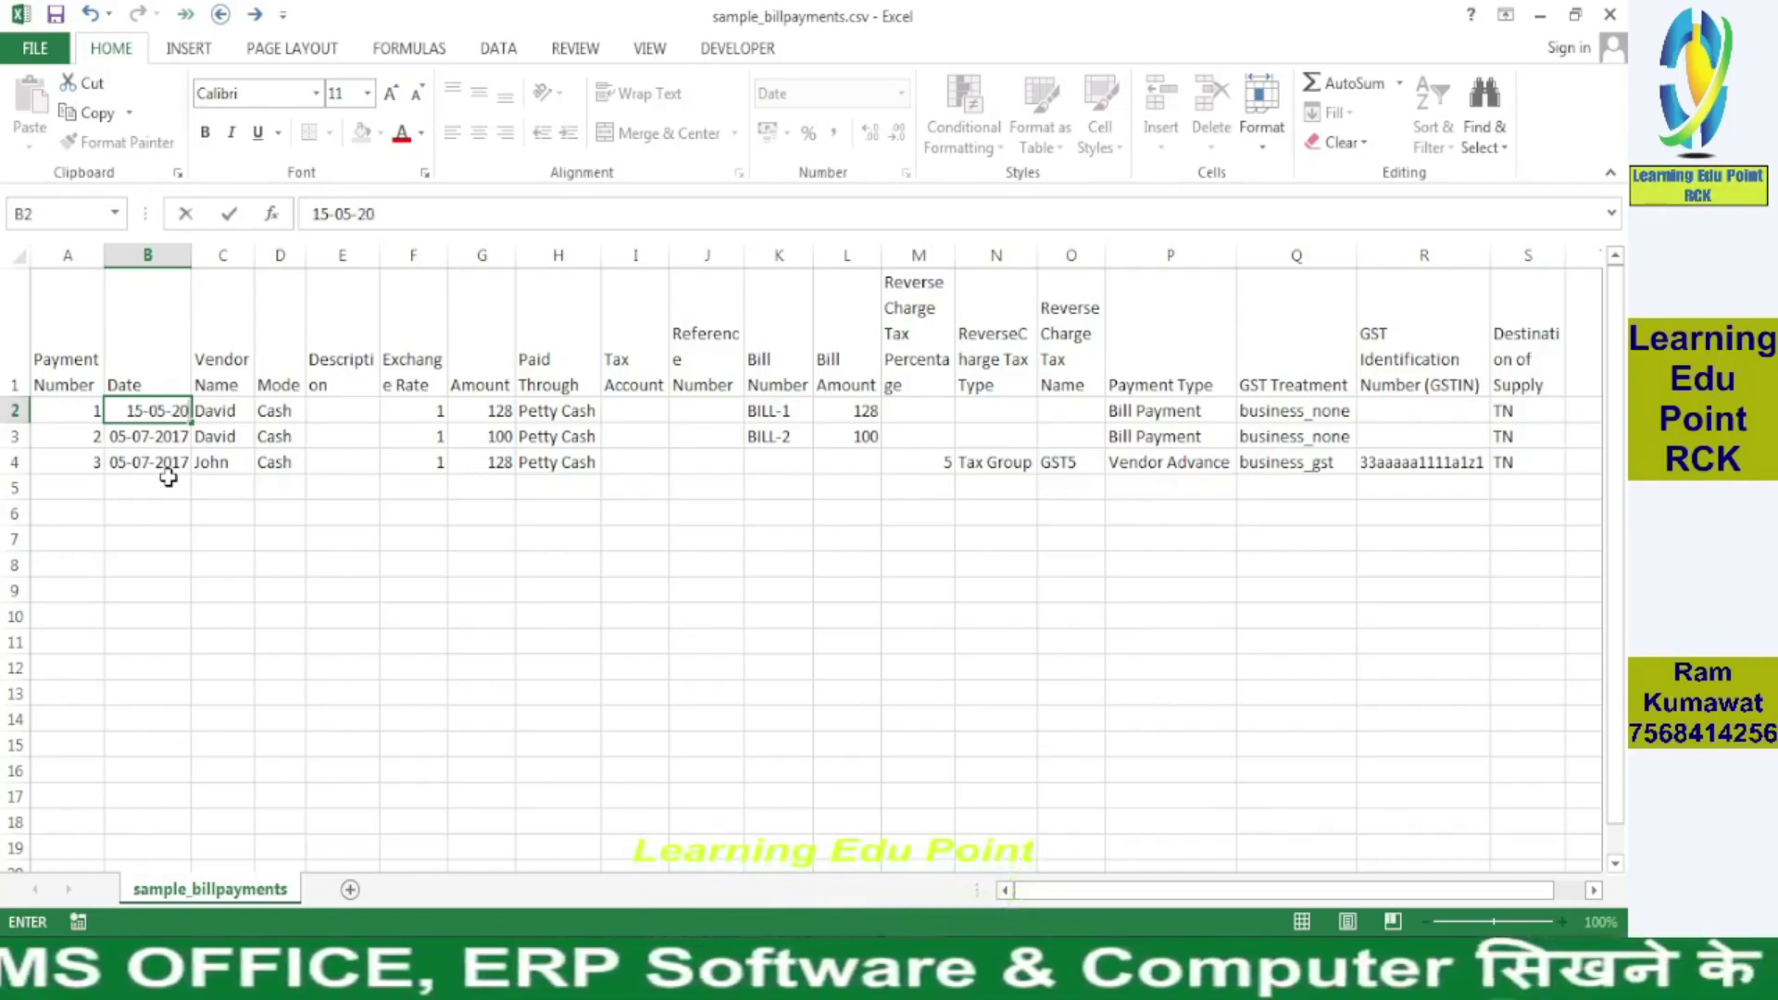
# - Set the Date of payments 1 and 2 to 15-04-2021
pyautogui.press('Return')
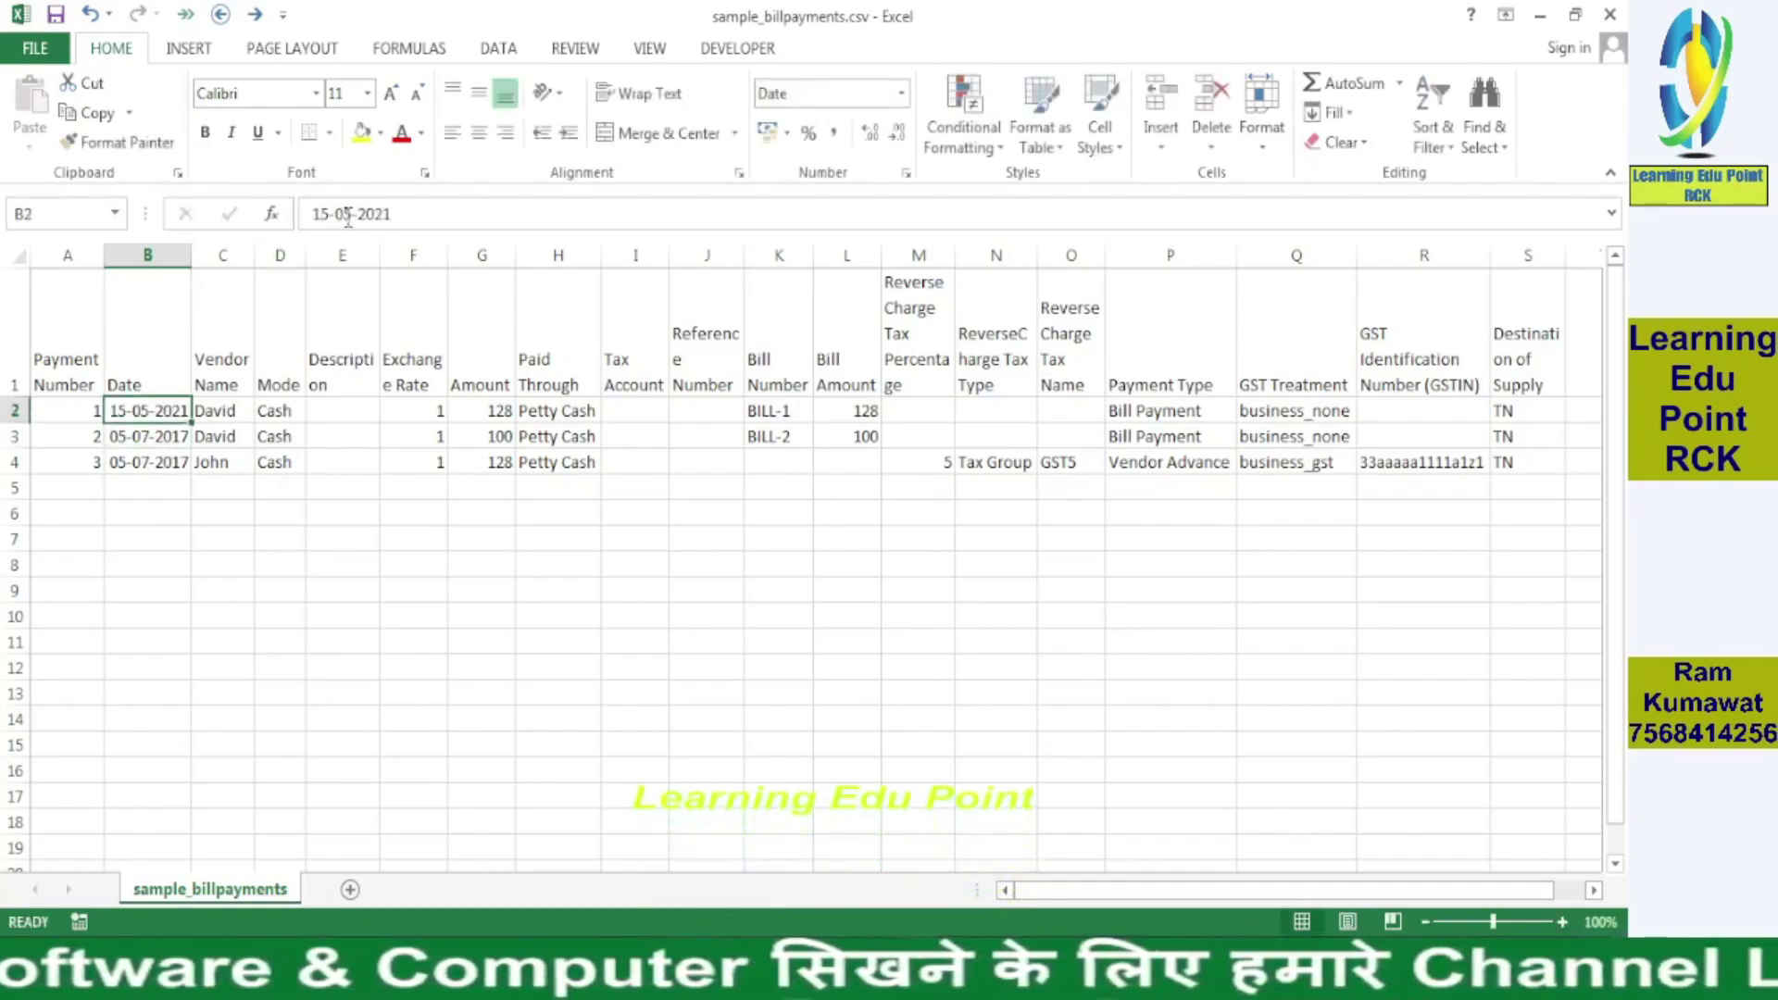
pyautogui.press('BackSpace')
pyautogui.write('4')
pyautogui.press('Return')
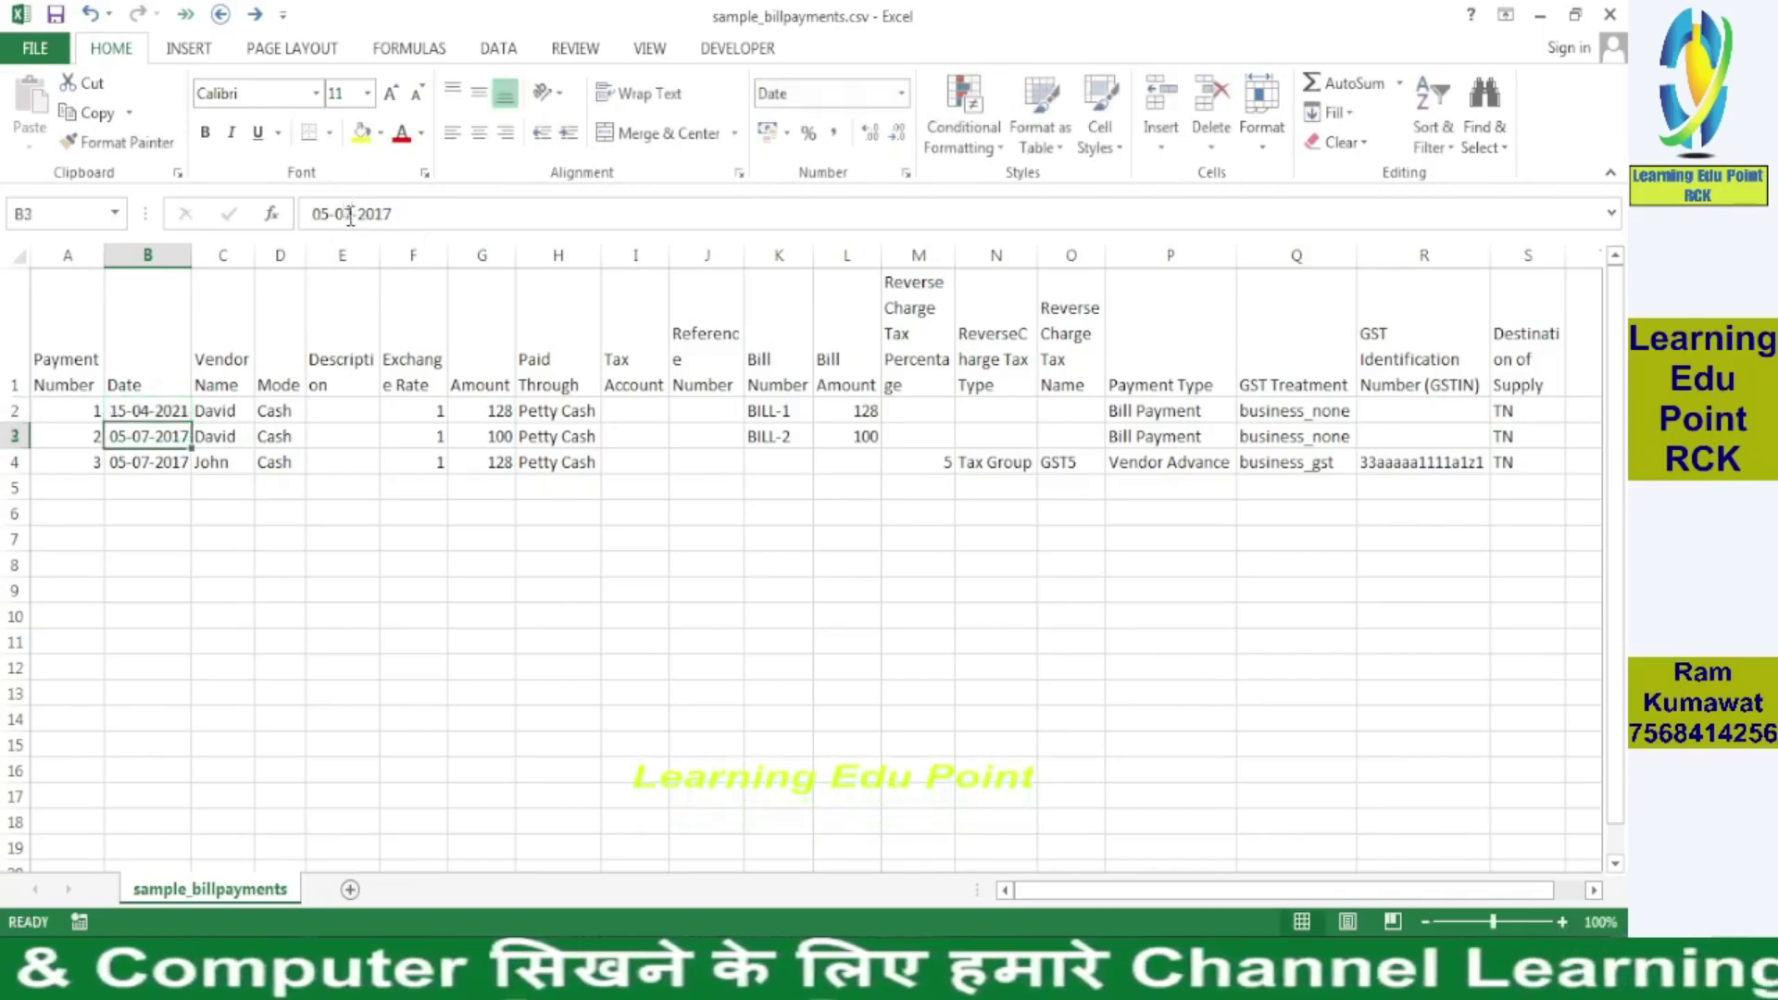
pyautogui.press('Down')
# - Clear the whole row of the third sample payment, row 4
pyautogui.hotkey('shift', 'space')
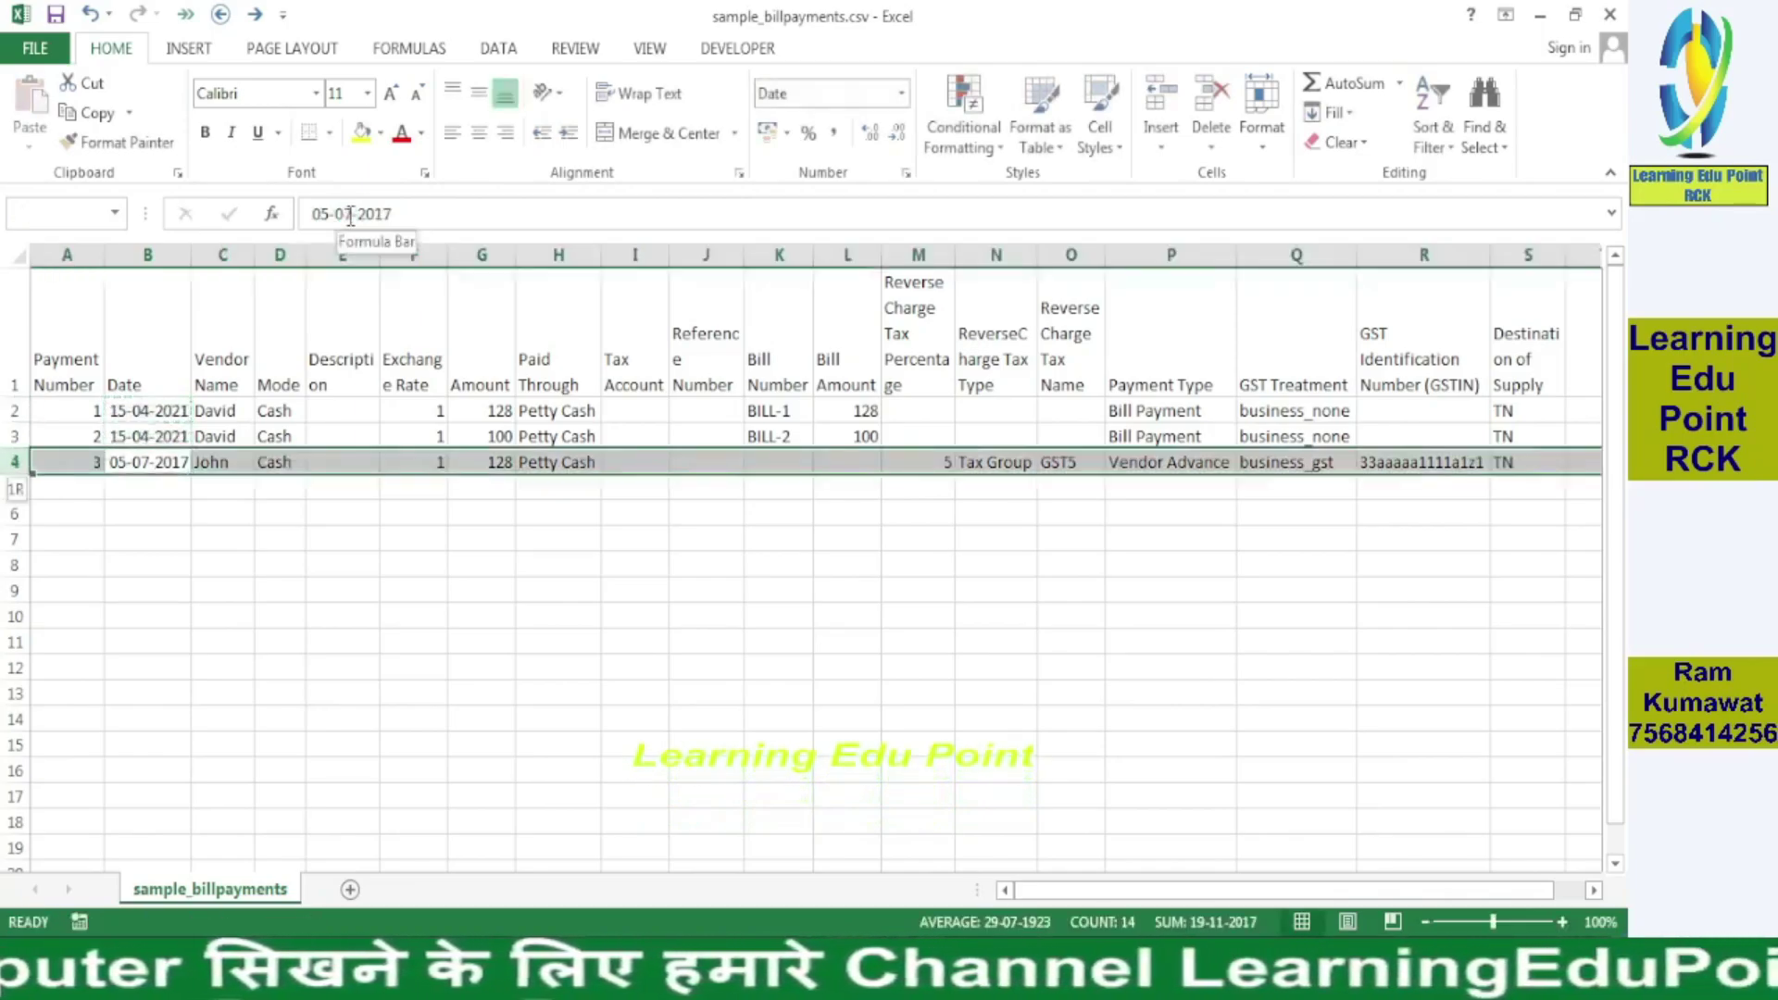
pyautogui.press('Right')
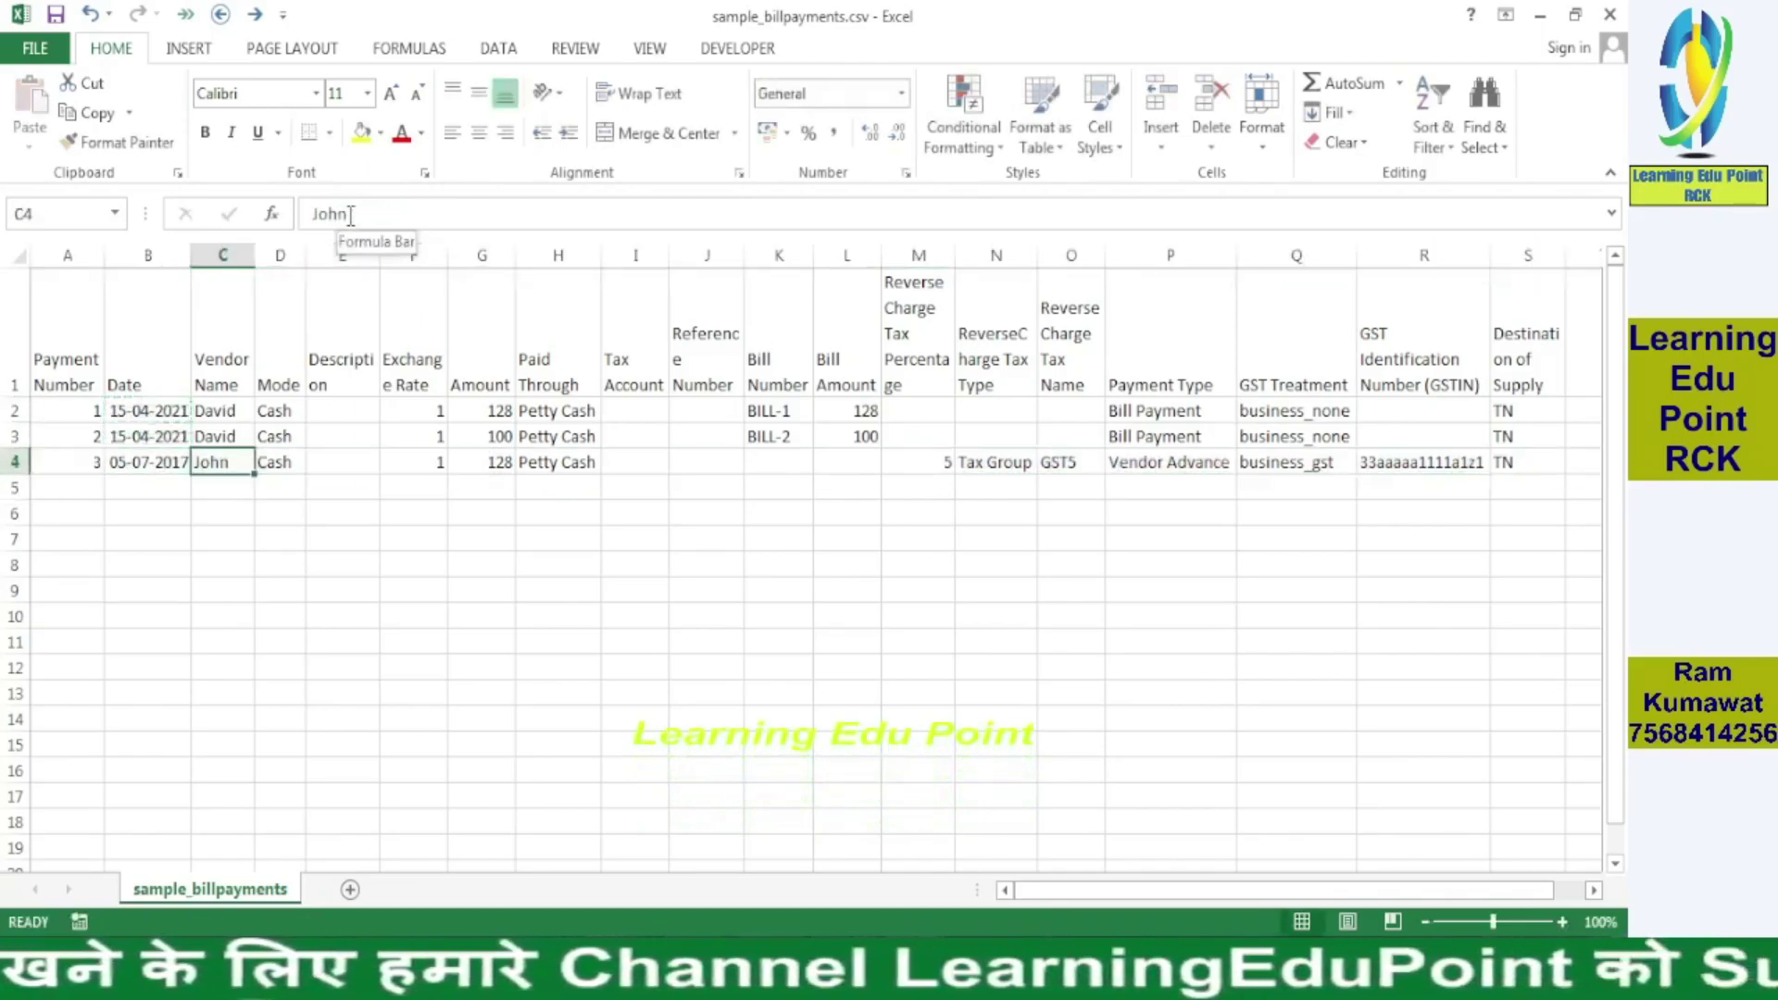
pyautogui.press('Left')
pyautogui.hotkey('shift', 'space')
pyautogui.press('Delete')
pyautogui.press('Right')
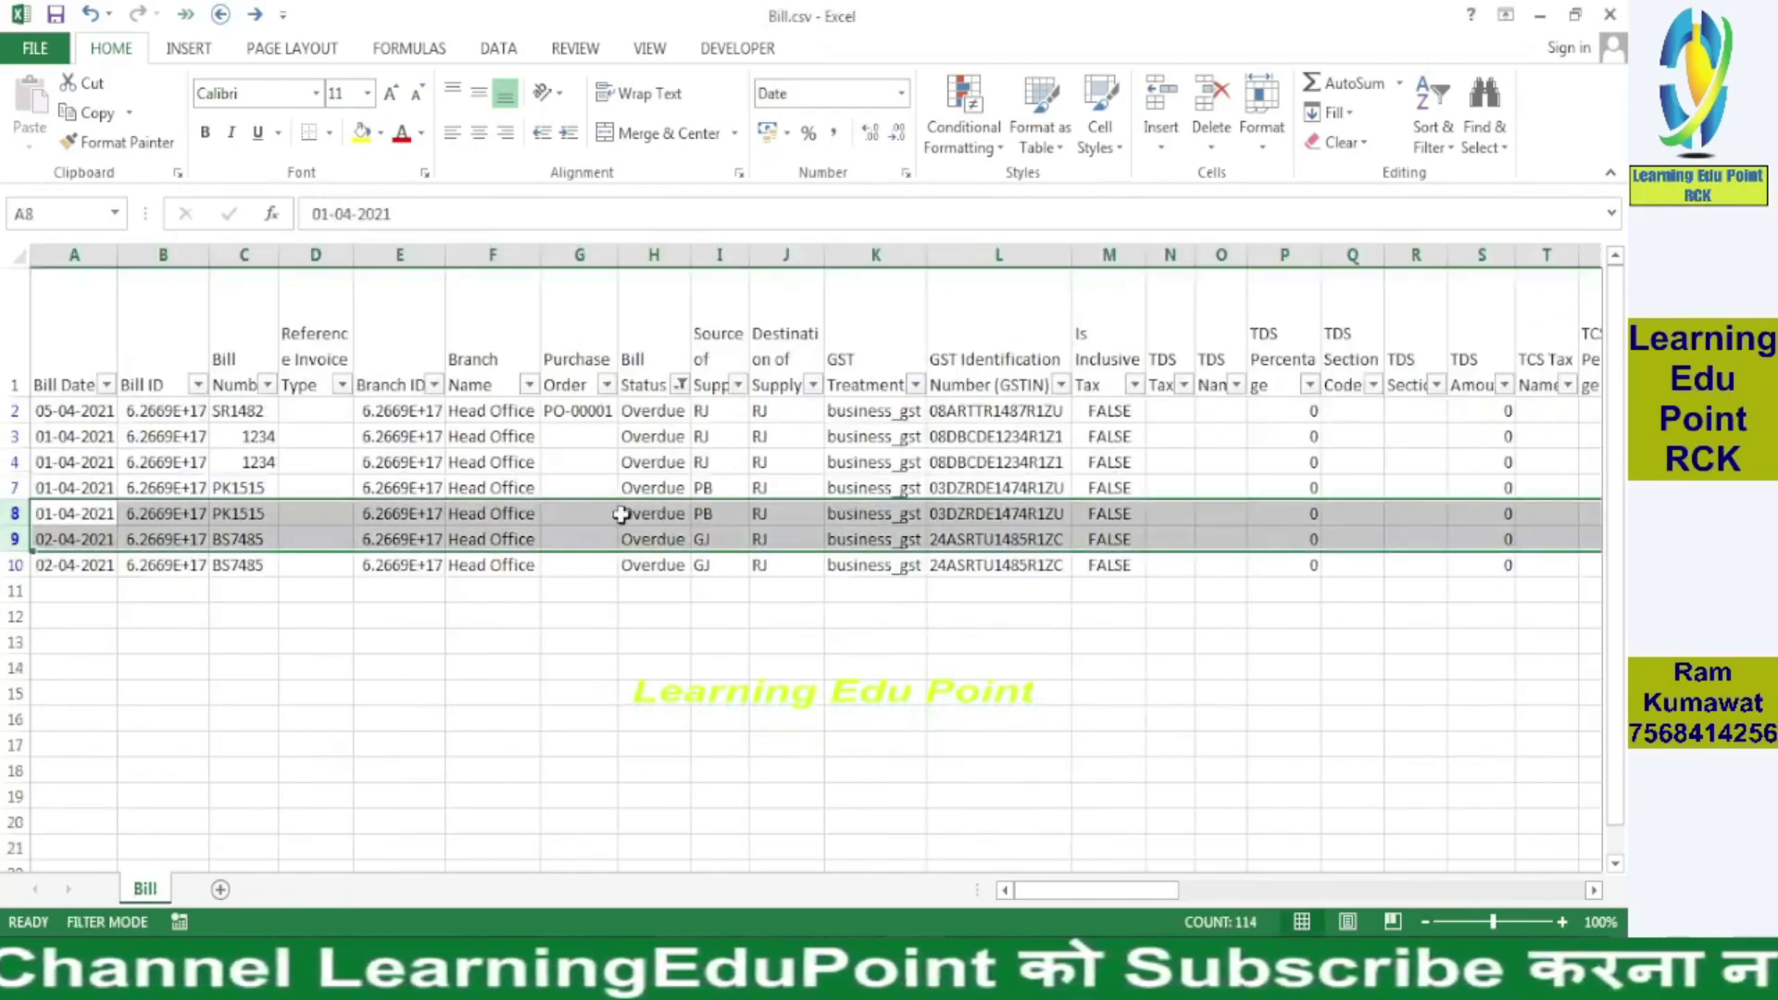
# - Copy the vendor names KING COMPANY and Pawan GENETIC PVT LTD from rows 8–9 of Bill.csv into C2:C3 of sample_billpayments.csv
pyautogui.click(526, 514)
pyautogui.press('Right')
pyautogui.press('Right')
pyautogui.press('Right')
pyautogui.press('Right')
pyautogui.press('Right')
pyautogui.press('Right')
pyautogui.press('Right')
pyautogui.press('Right')
pyautogui.press('Right')
pyautogui.press('Right')
pyautogui.press('Right')
pyautogui.press('Right')
pyautogui.press('Right')
pyautogui.press('Right')
pyautogui.press('Right')
pyautogui.press('Right')
pyautogui.press('Right')
pyautogui.press('Right')
pyautogui.press('Right')
pyautogui.press('Right')
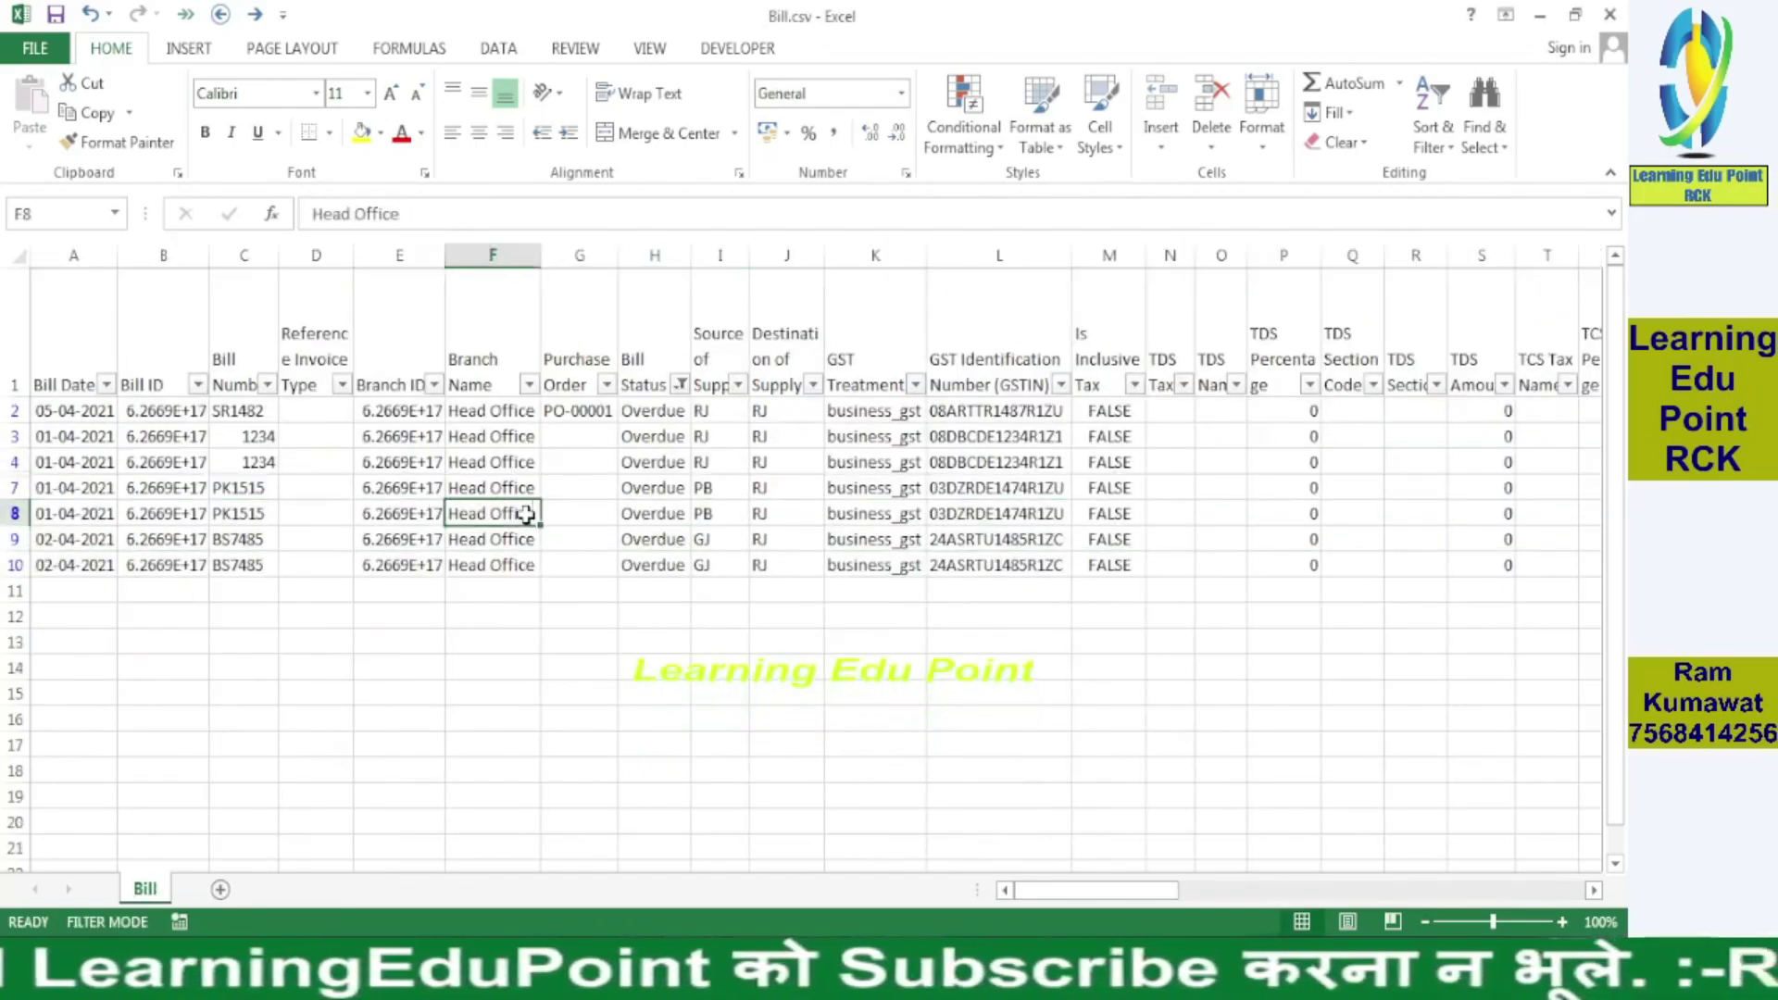
pyautogui.press('Left')
pyautogui.press('Left')
pyautogui.press('Left')
pyautogui.press('Left')
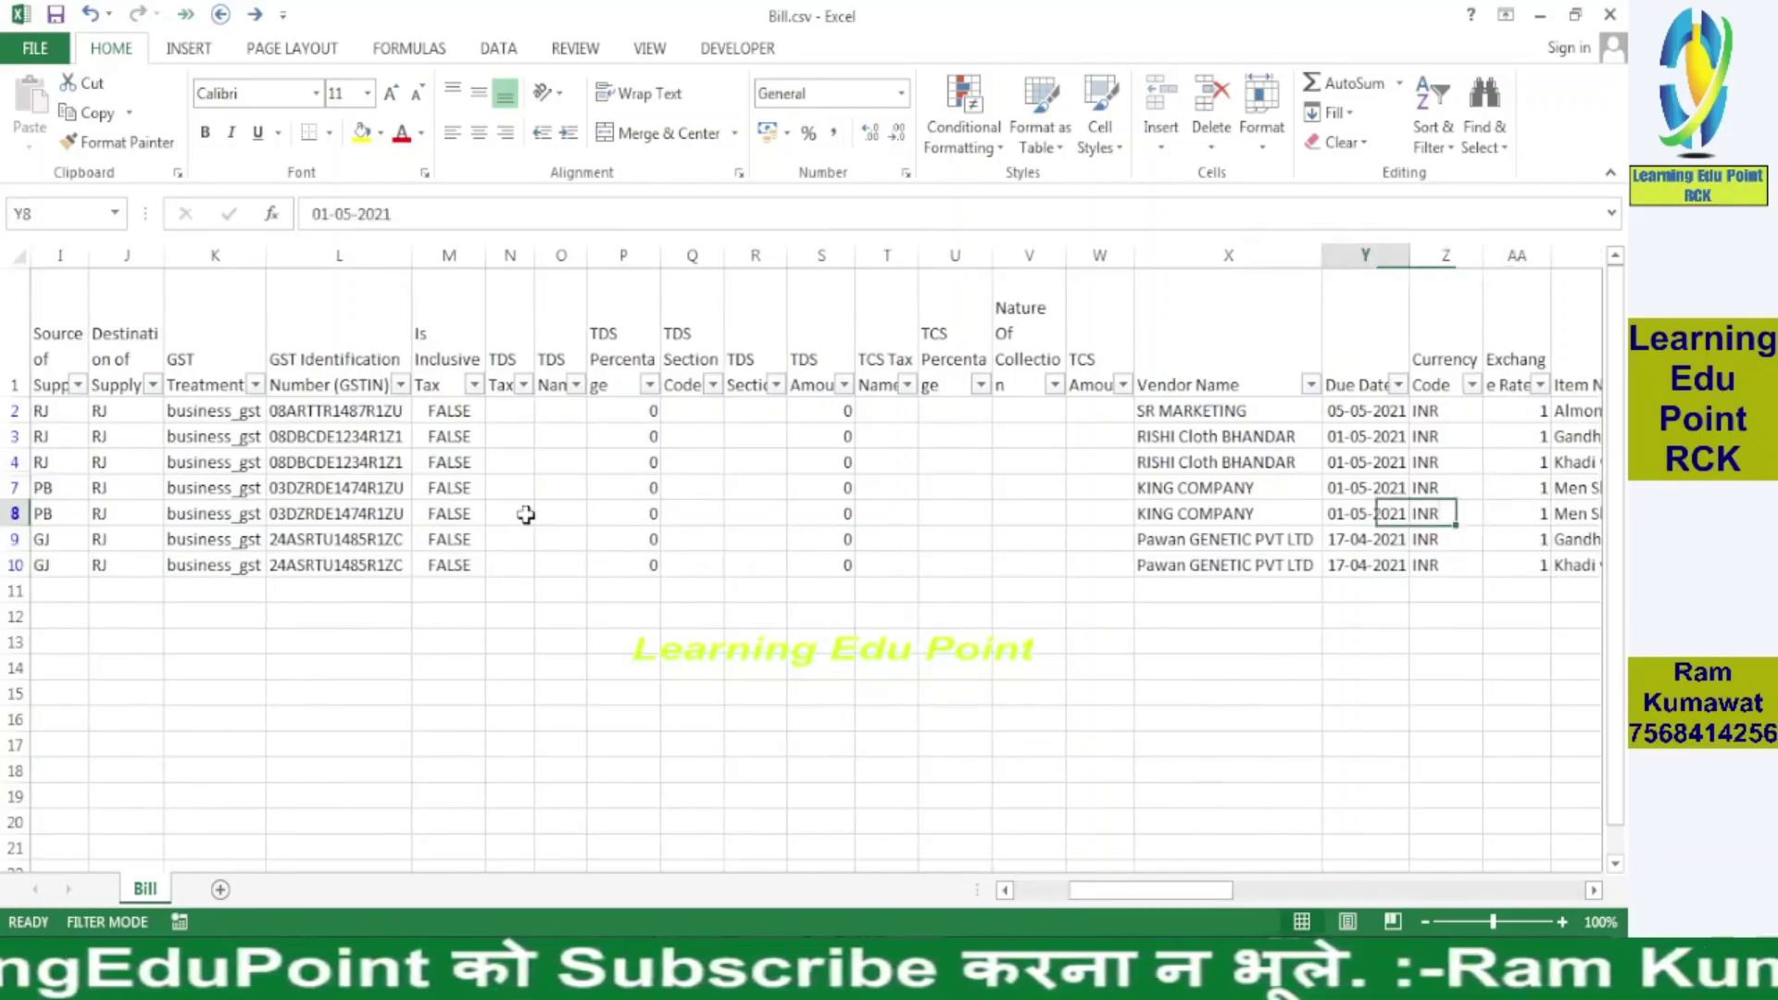
pyautogui.press('Right')
pyautogui.hotkey('shift', 'Down')
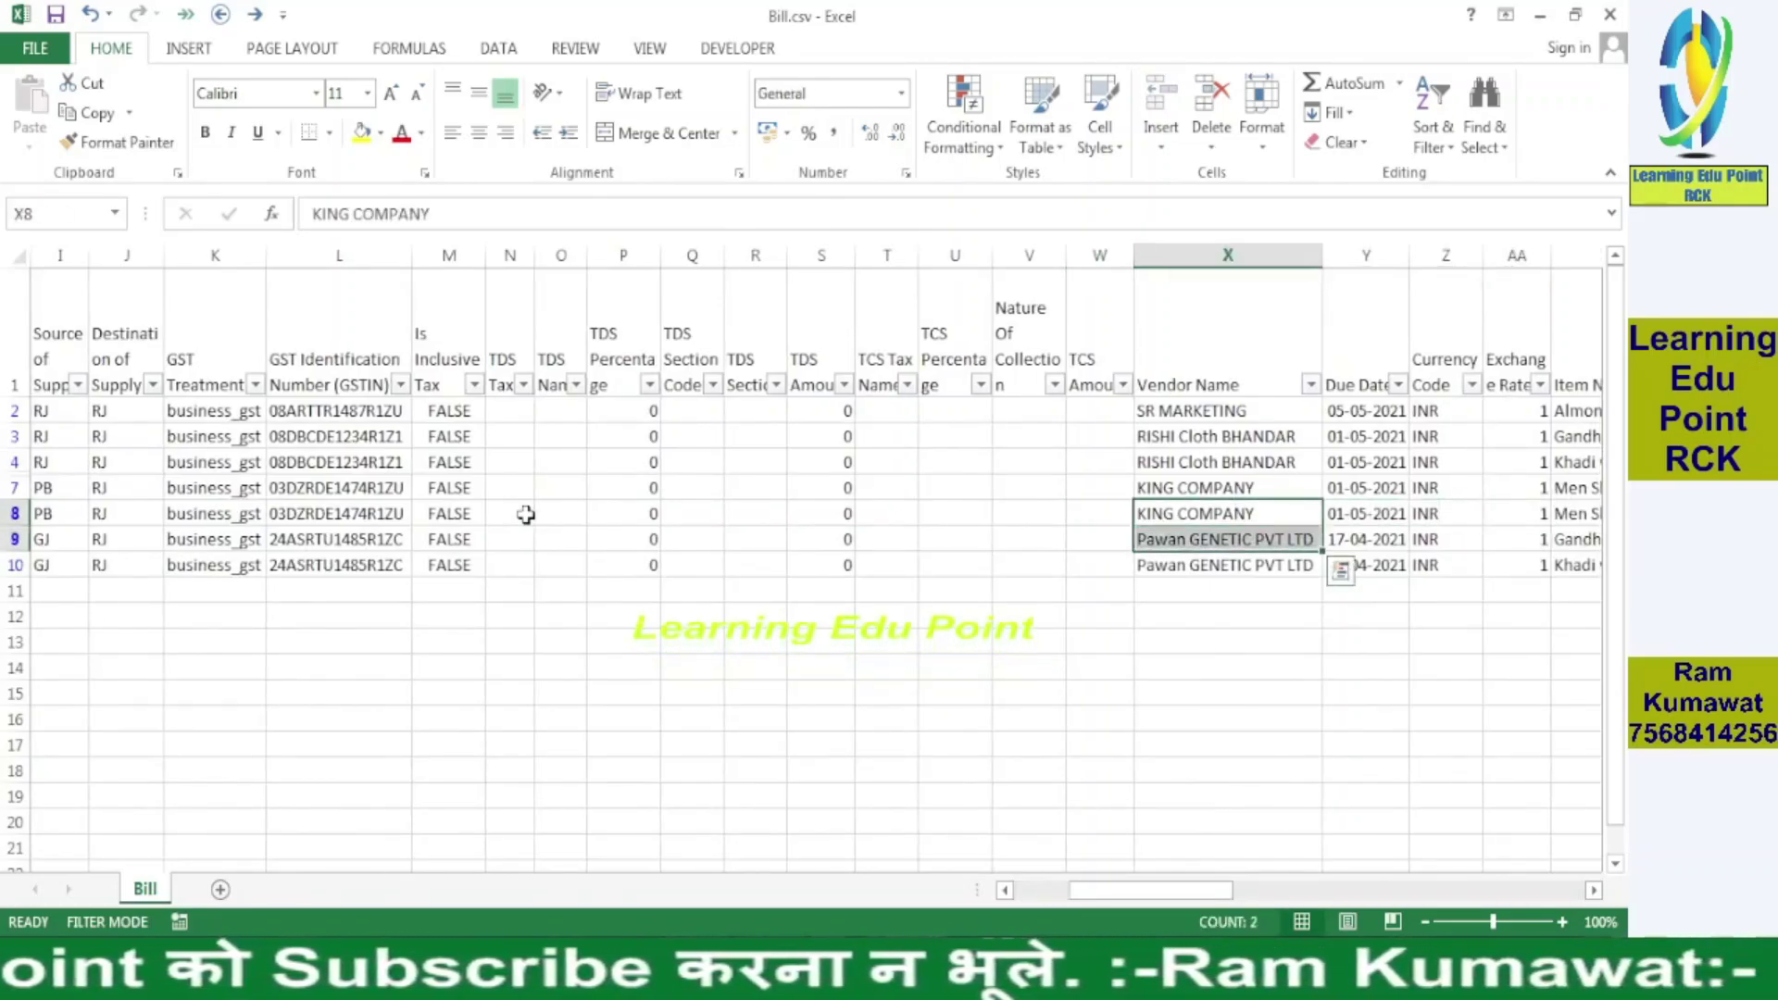
pyautogui.hotkey('alt', 'Tab')
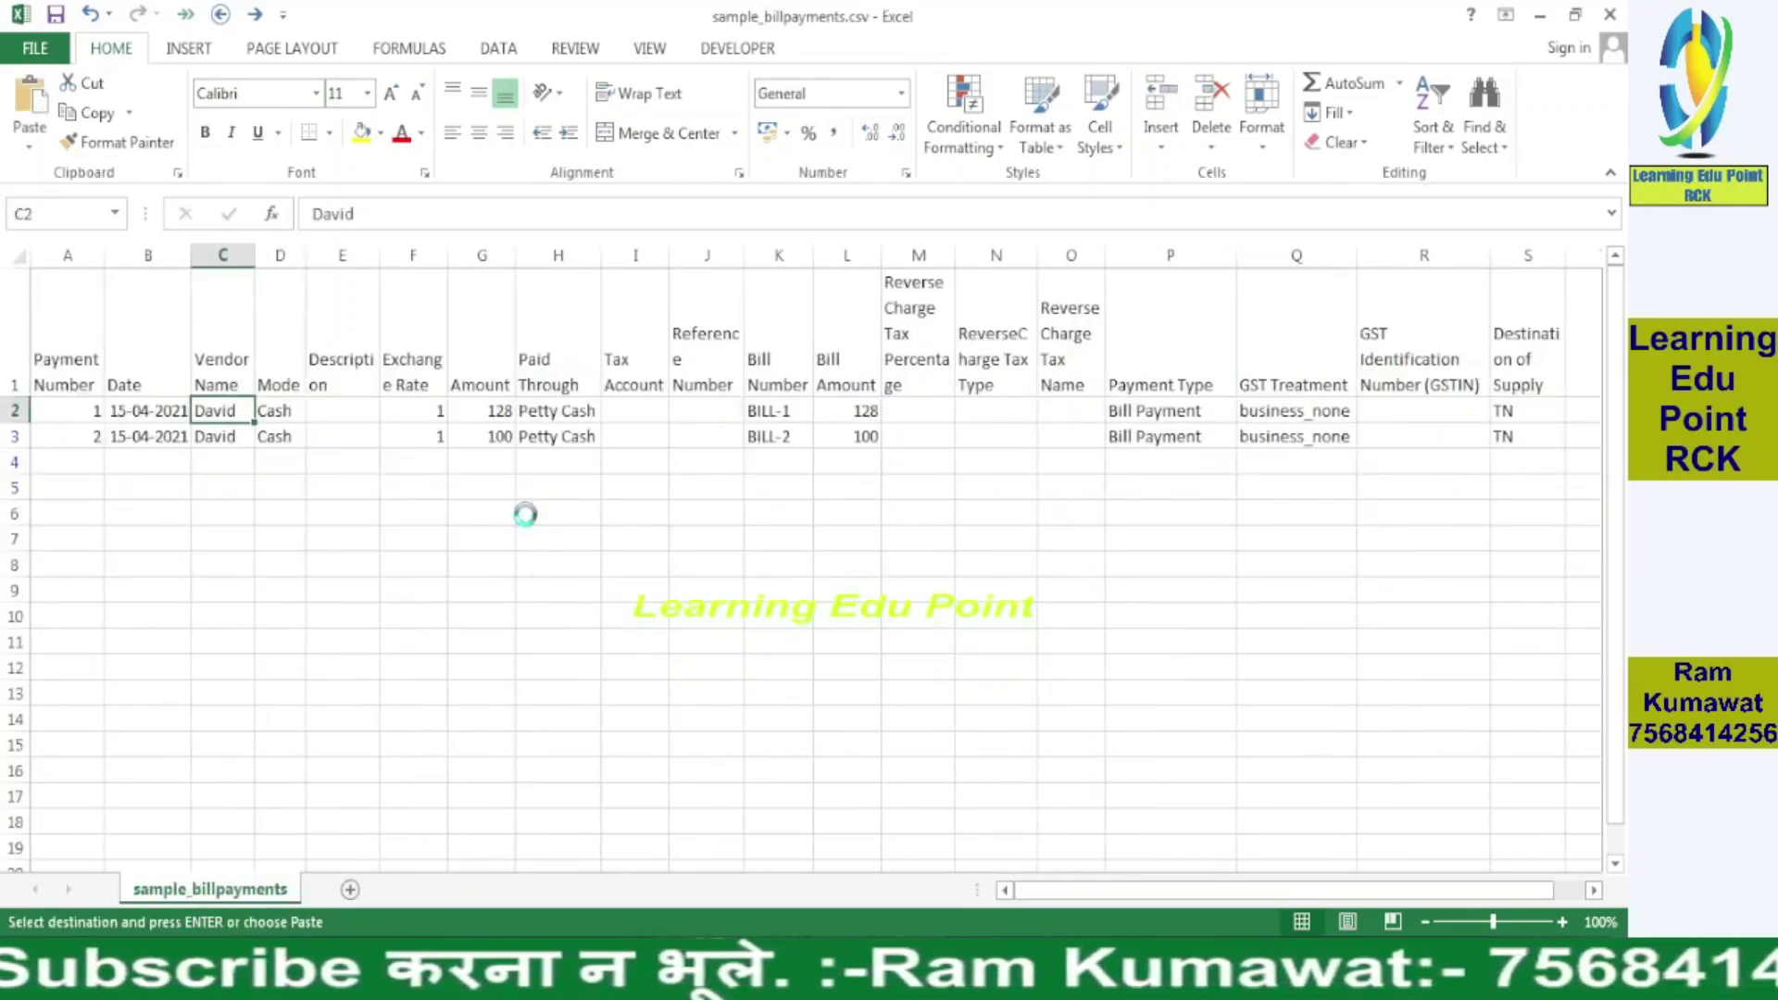
pyautogui.hotkey('ctrl', 'v')
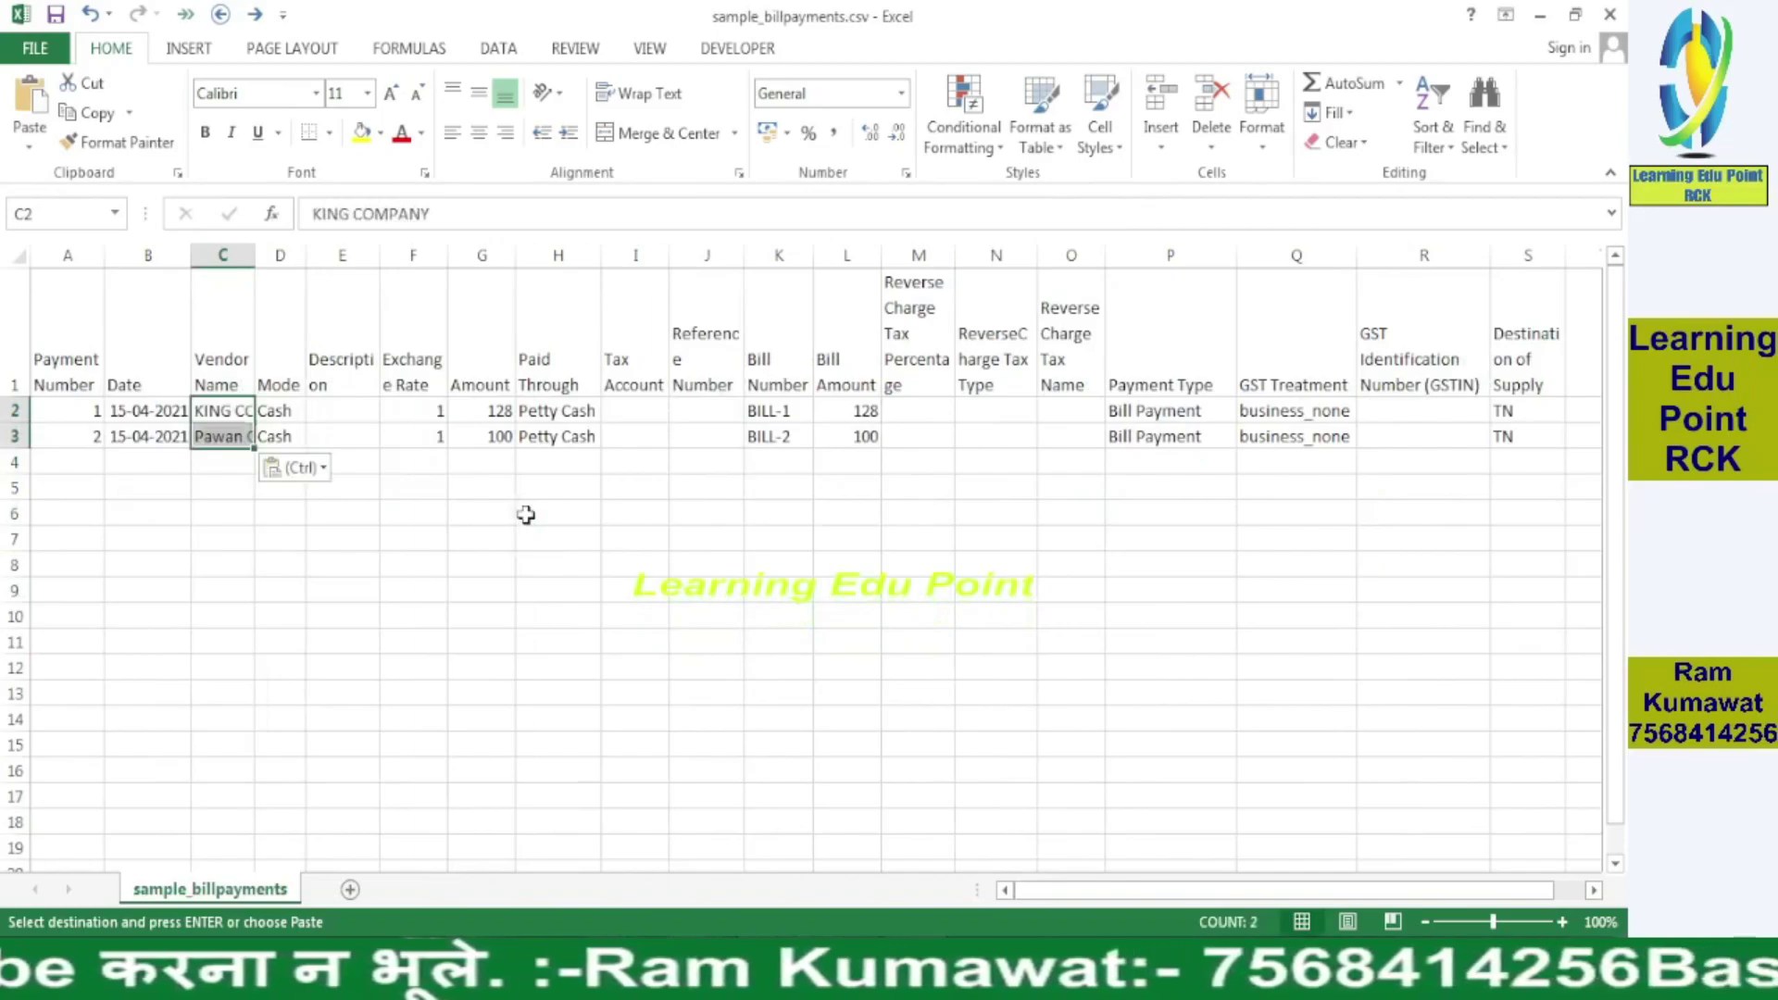
# - Look through the columns of row 8 in Bill.csv for a payment mode, and return to sample_billpayments.csv
pyautogui.press('Right')
pyautogui.hotkey('alt', 'Tab')
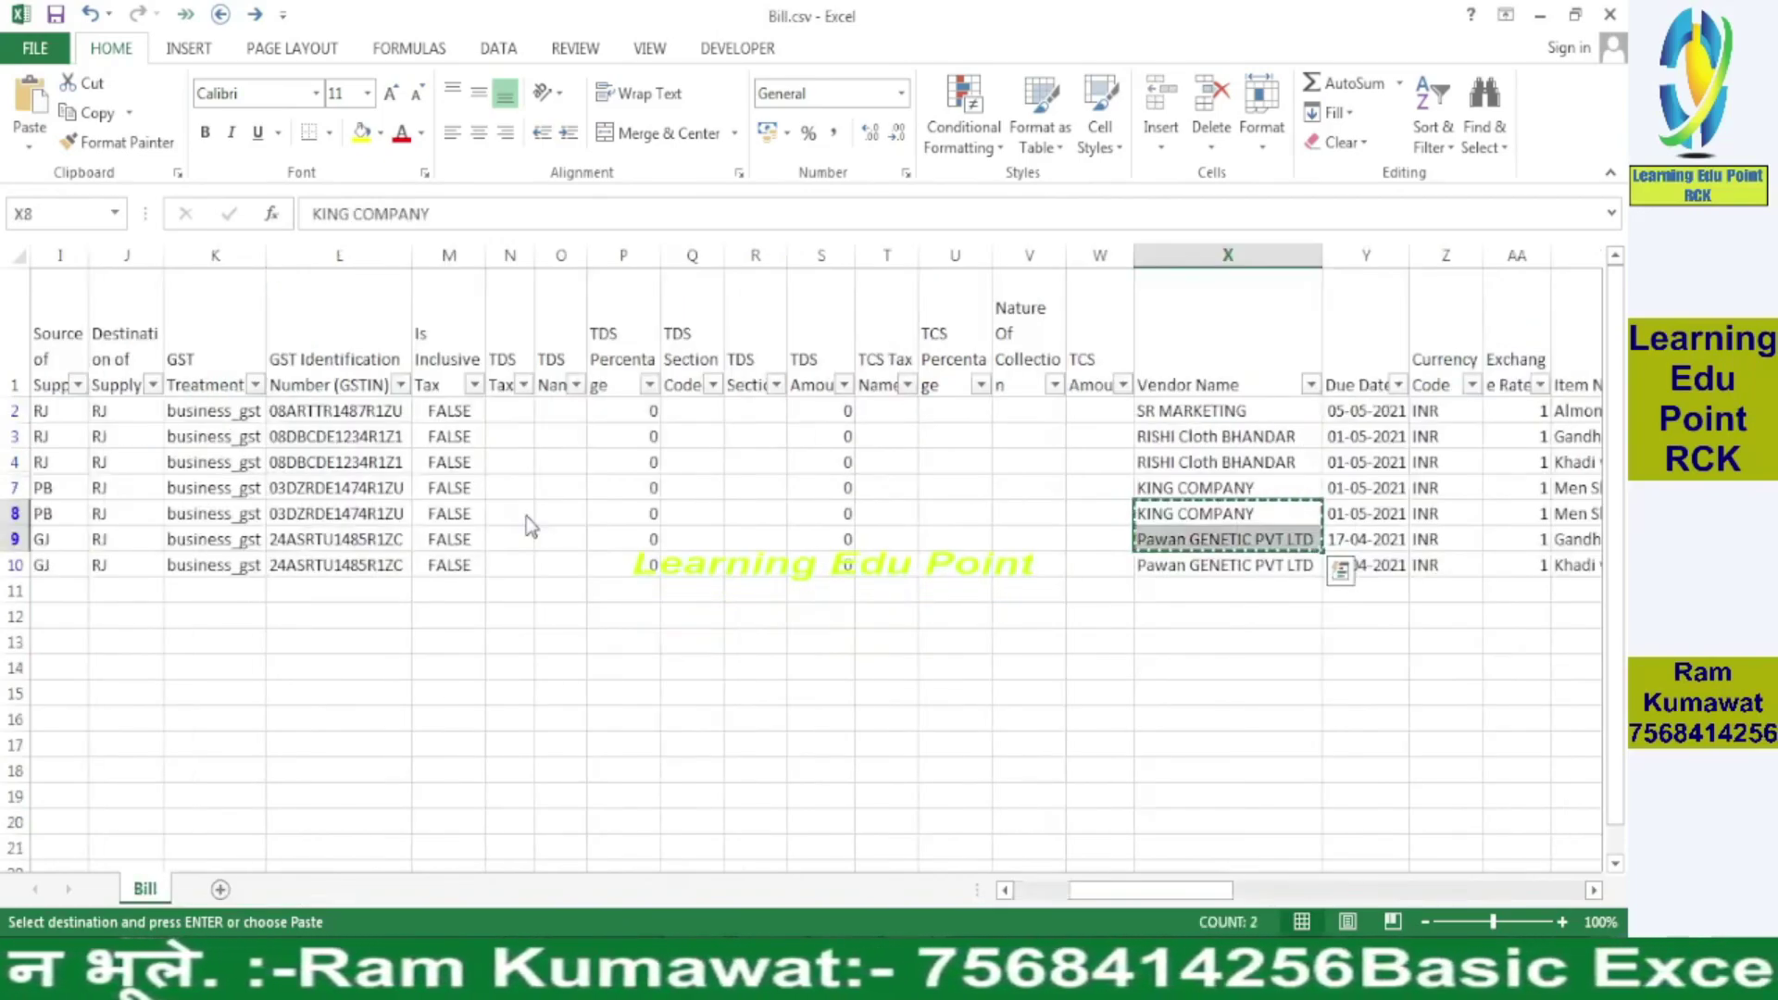
pyautogui.press('Left')
pyautogui.press('Left')
pyautogui.press('Left')
pyautogui.press('Left')
pyautogui.press('Left')
pyautogui.press('Left')
pyautogui.press('Left')
pyautogui.press('Left')
pyautogui.press('Left')
pyautogui.press('Left')
pyautogui.press('Left')
pyautogui.press('Left')
pyautogui.press('Left')
pyautogui.press('Left')
pyautogui.press('Left')
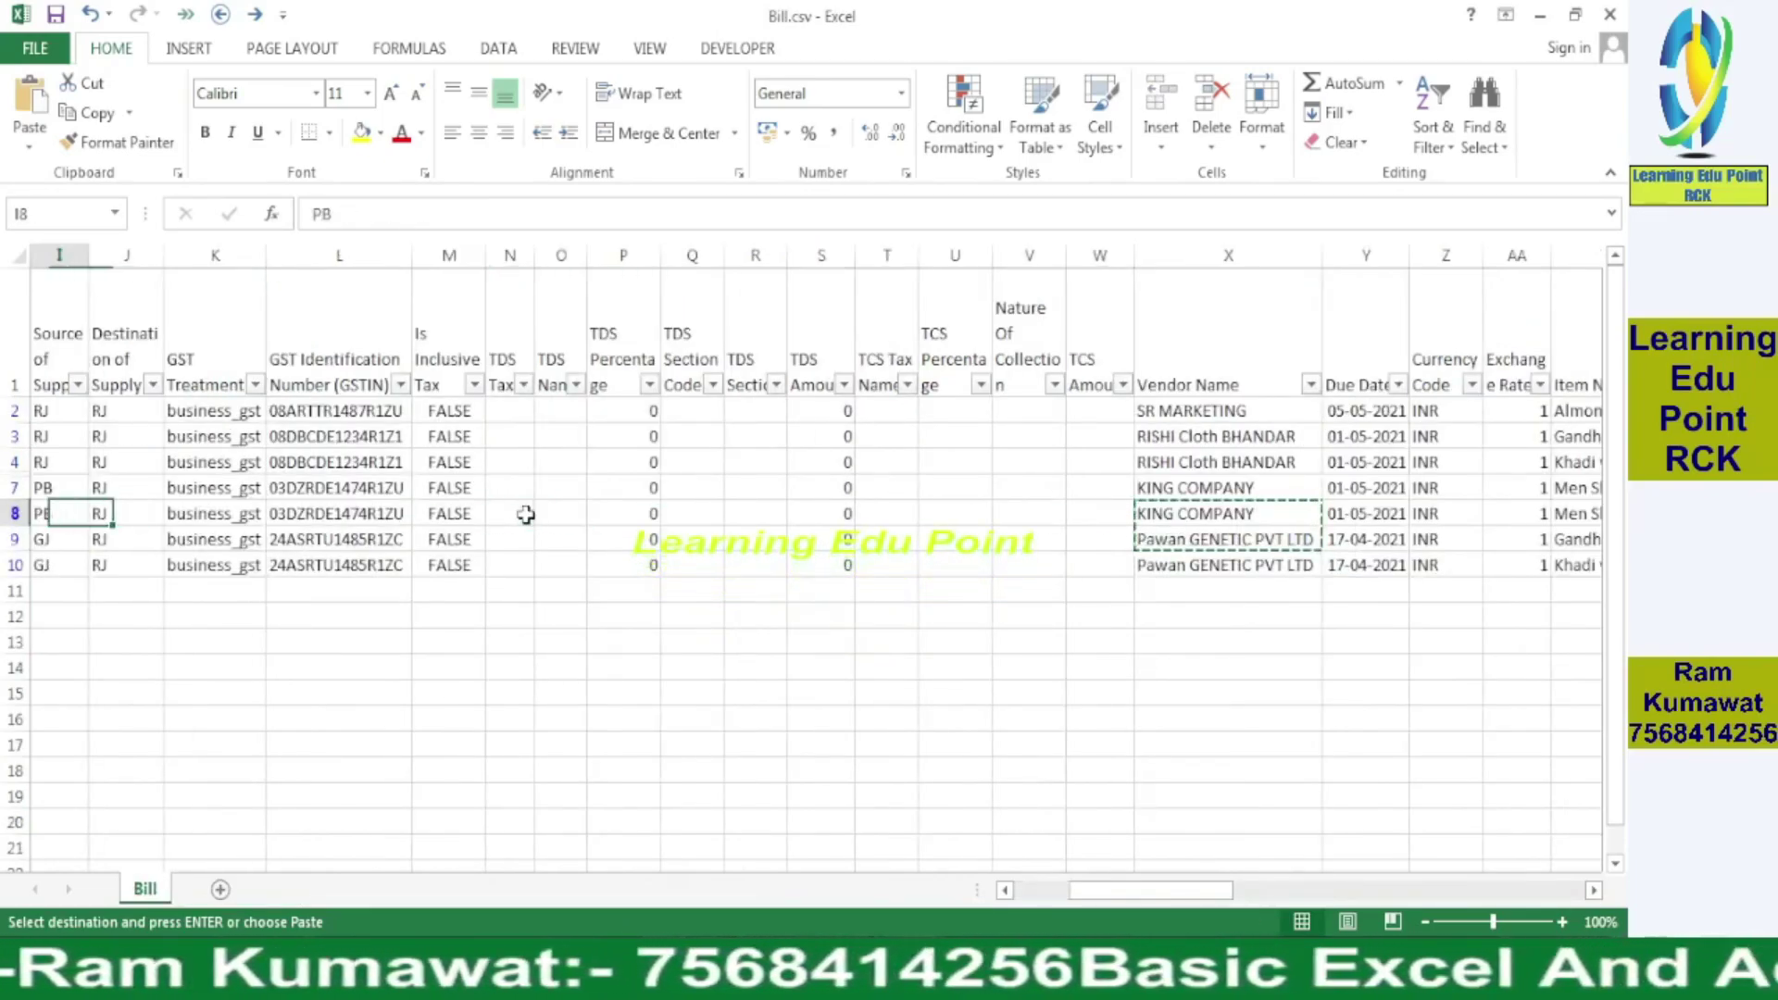
pyautogui.press('Left')
pyautogui.press('Left')
pyautogui.press('Left')
pyautogui.press('Left')
pyautogui.press('Left')
pyautogui.press('Left')
pyautogui.press('Left')
pyautogui.press('Left')
pyautogui.press('Right')
pyautogui.press('Right')
pyautogui.press('Right')
pyautogui.press('Right')
pyautogui.press('Right')
pyautogui.press('Right')
pyautogui.press('Right')
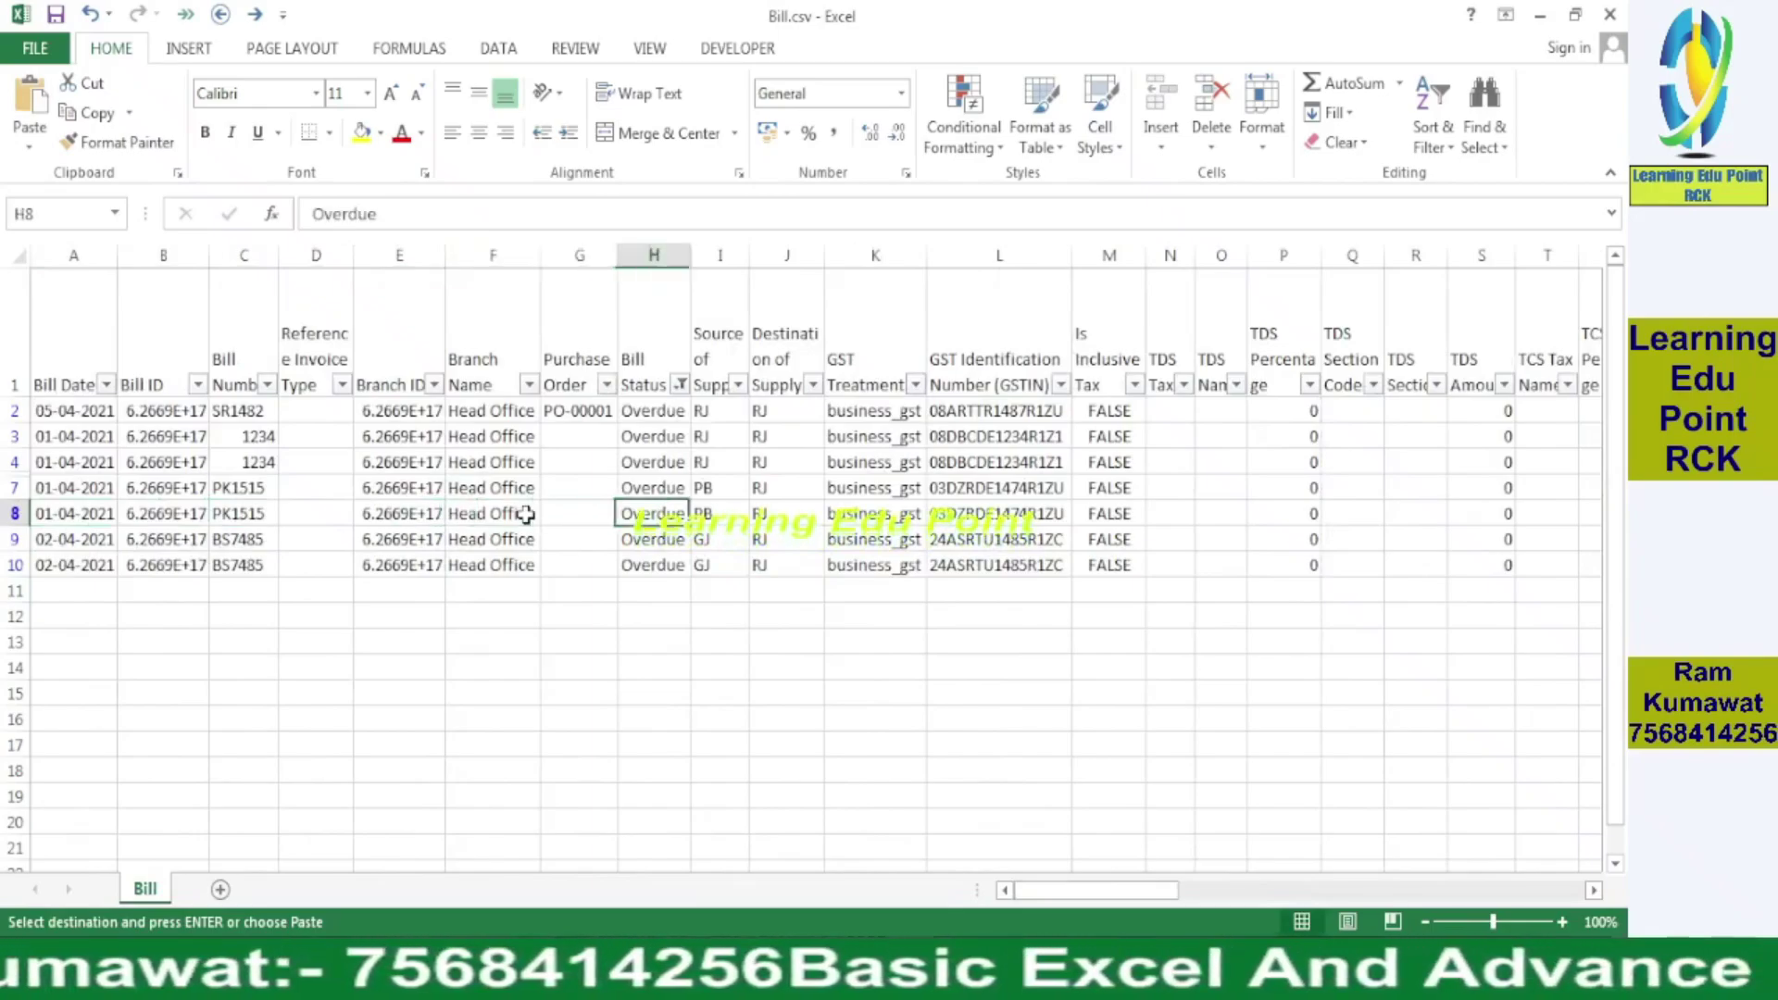
pyautogui.press('Right')
pyautogui.press('Right')
pyautogui.press('Right')
pyautogui.press('Right')
pyautogui.press('Right')
pyautogui.press('Right')
pyautogui.press('Right')
pyautogui.press('Right')
pyautogui.press('Right')
pyautogui.press('Right')
pyautogui.press('Right')
pyautogui.press('Right')
pyautogui.press('Right')
pyautogui.press('Right')
pyautogui.press('Right')
pyautogui.press('Right')
pyautogui.press('Right')
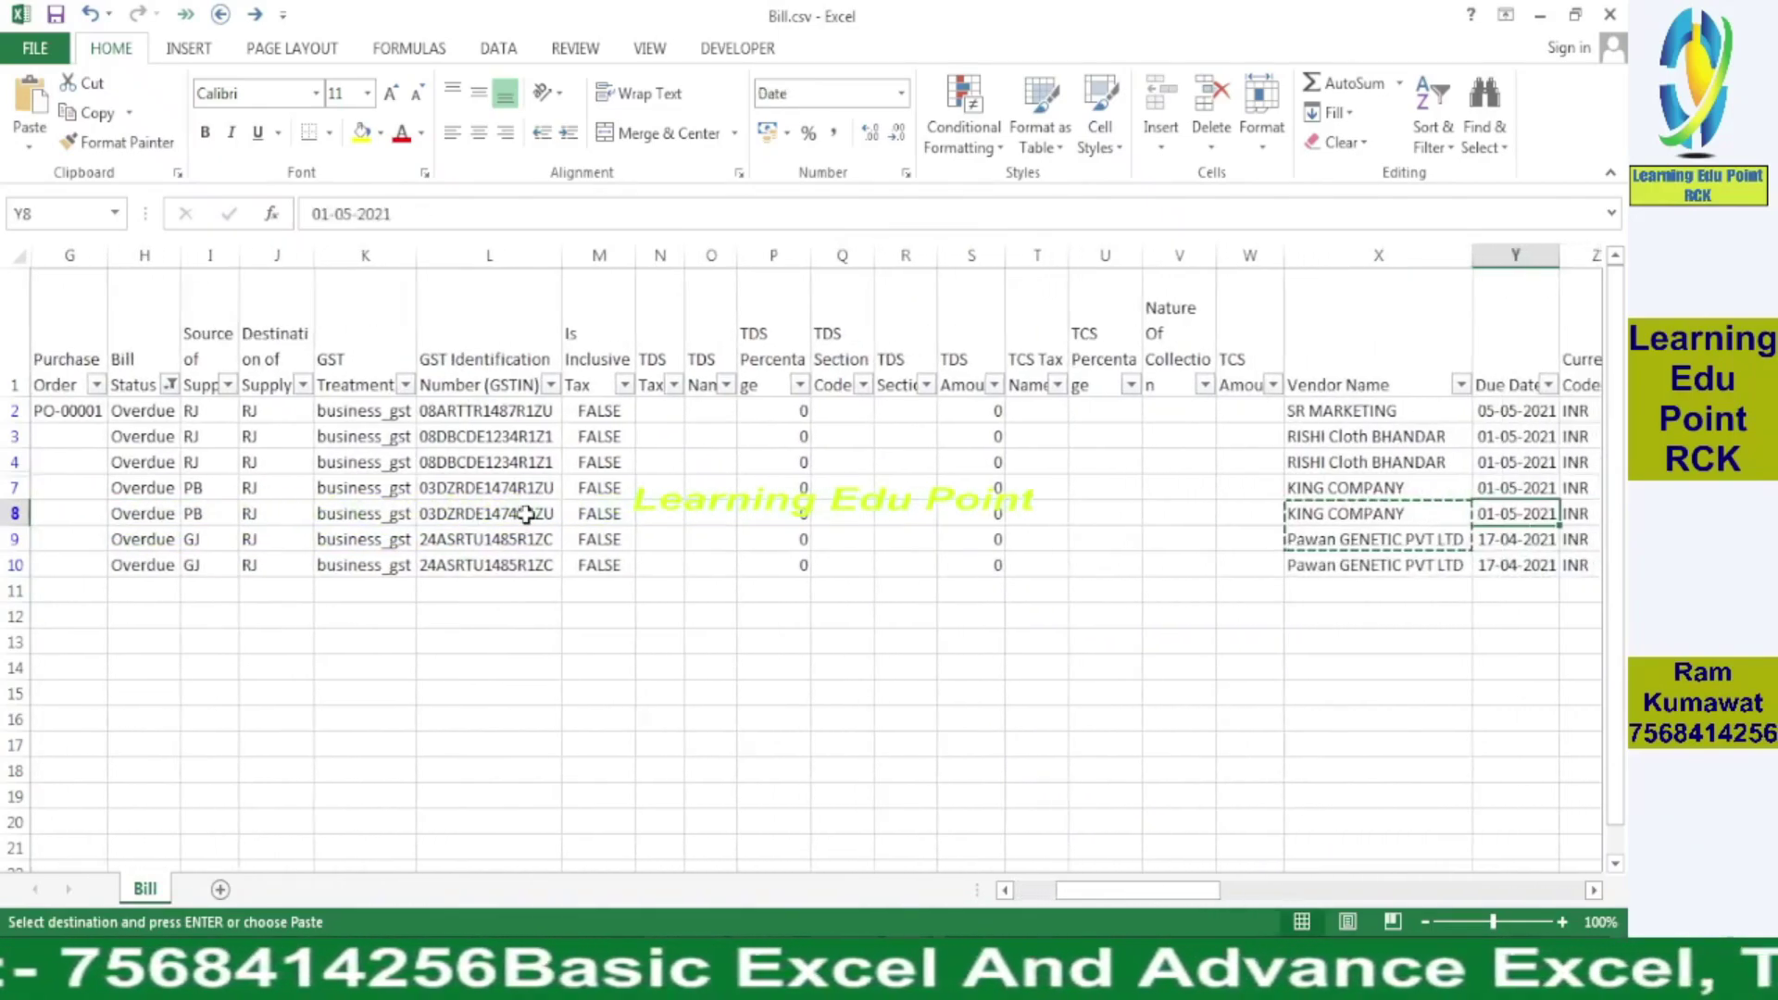
pyautogui.press('Right')
pyautogui.press('Right')
pyautogui.press('Right')
pyautogui.press('Right')
pyautogui.press('Right')
pyautogui.press('Right')
pyautogui.press('Left')
pyautogui.press('Left')
pyautogui.press('Left')
pyautogui.press('Left')
pyautogui.press('Left')
pyautogui.press('Left')
pyautogui.press('Left')
pyautogui.press('Left')
pyautogui.press('Left')
pyautogui.press('Left')
pyautogui.press('Left')
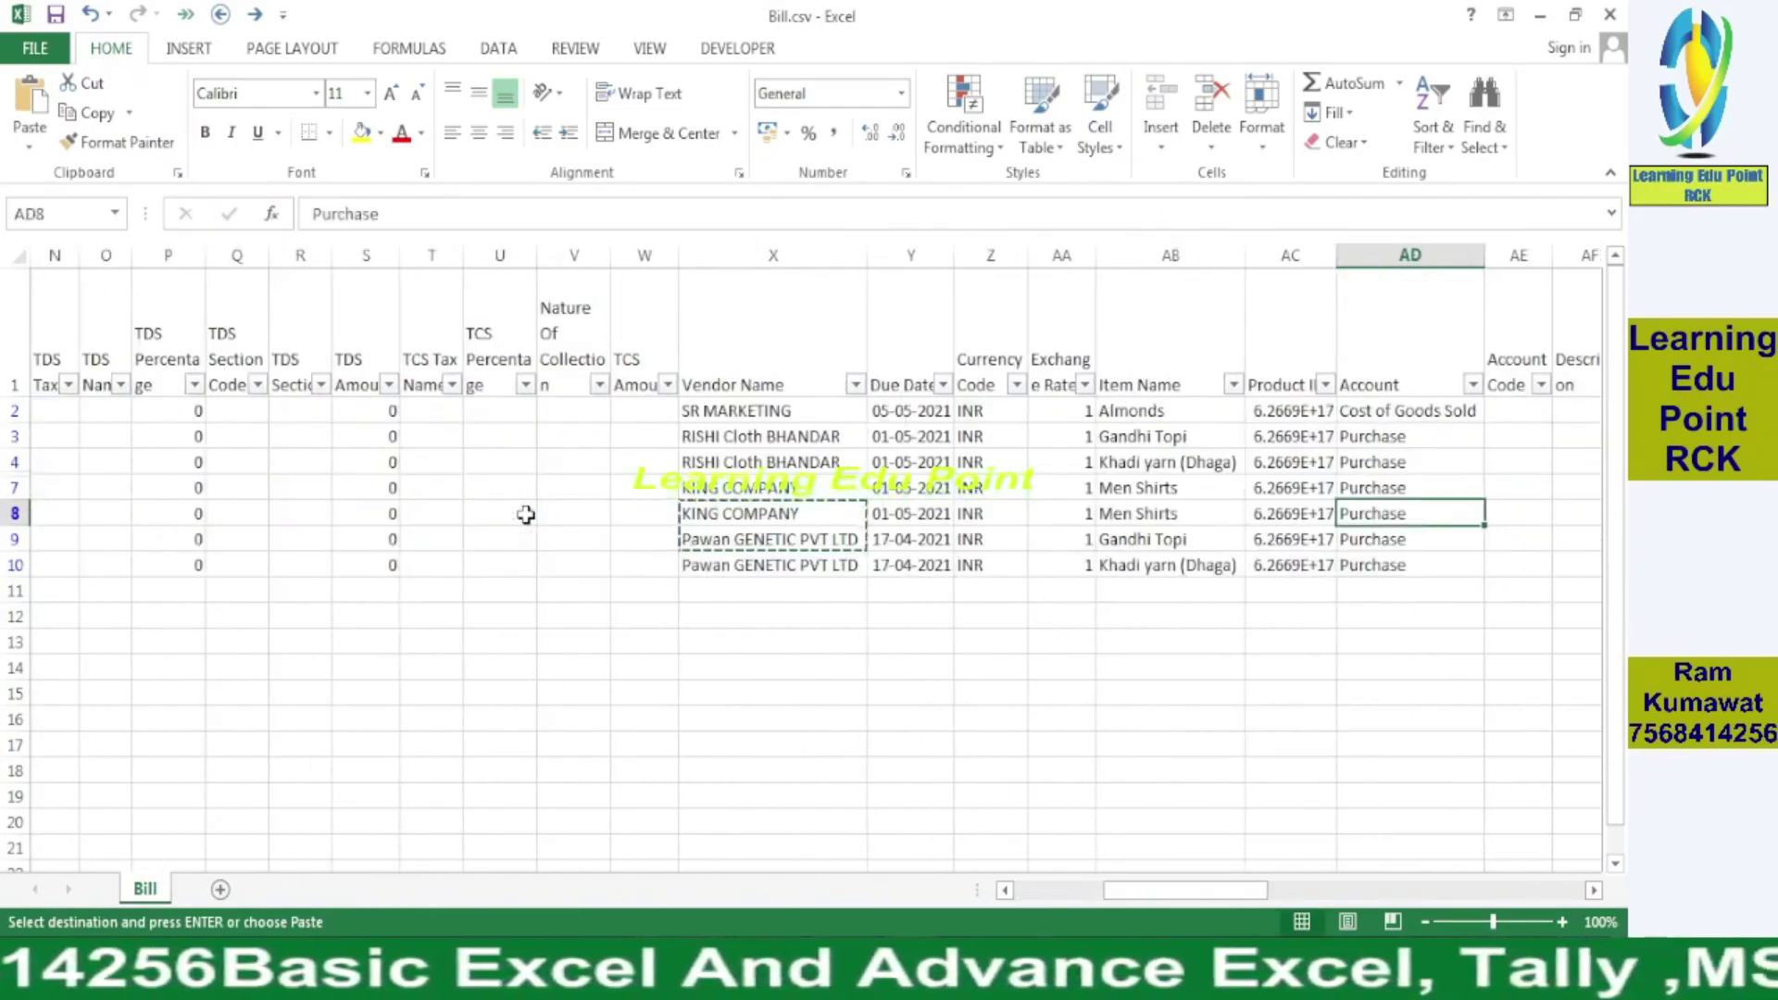
pyautogui.press('Right')
pyautogui.press('Right')
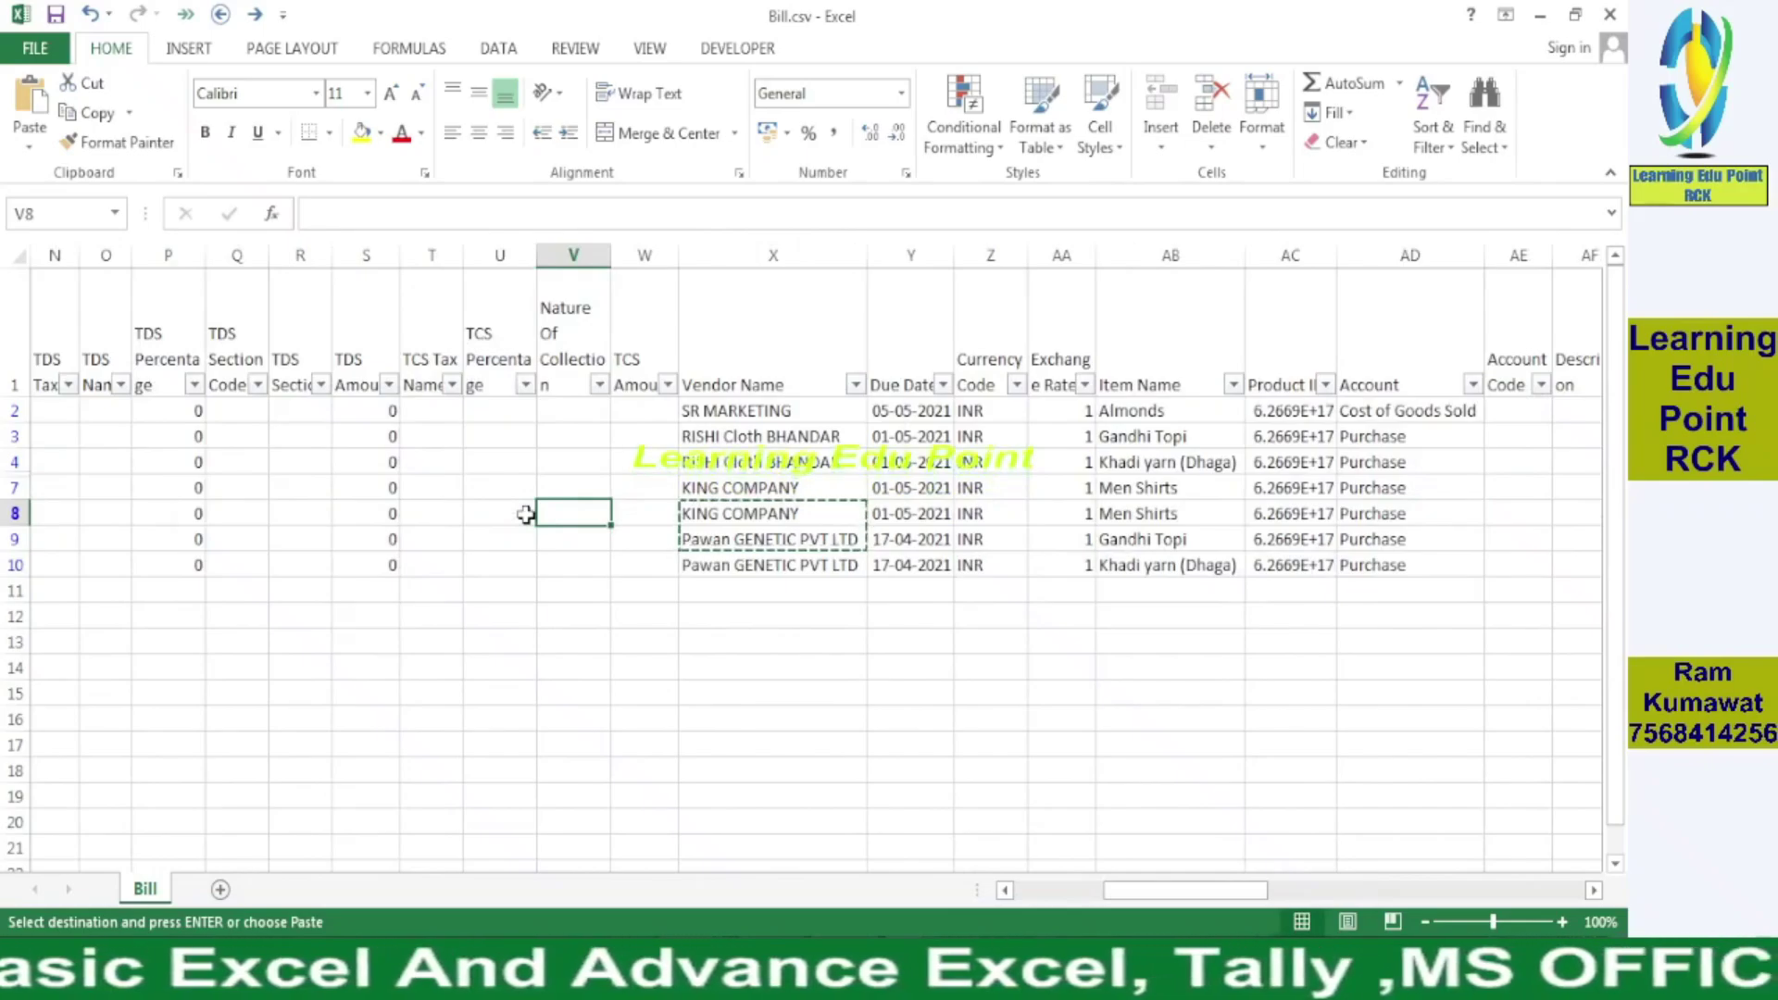
pyautogui.hotkey('ctrl', 'Tab')
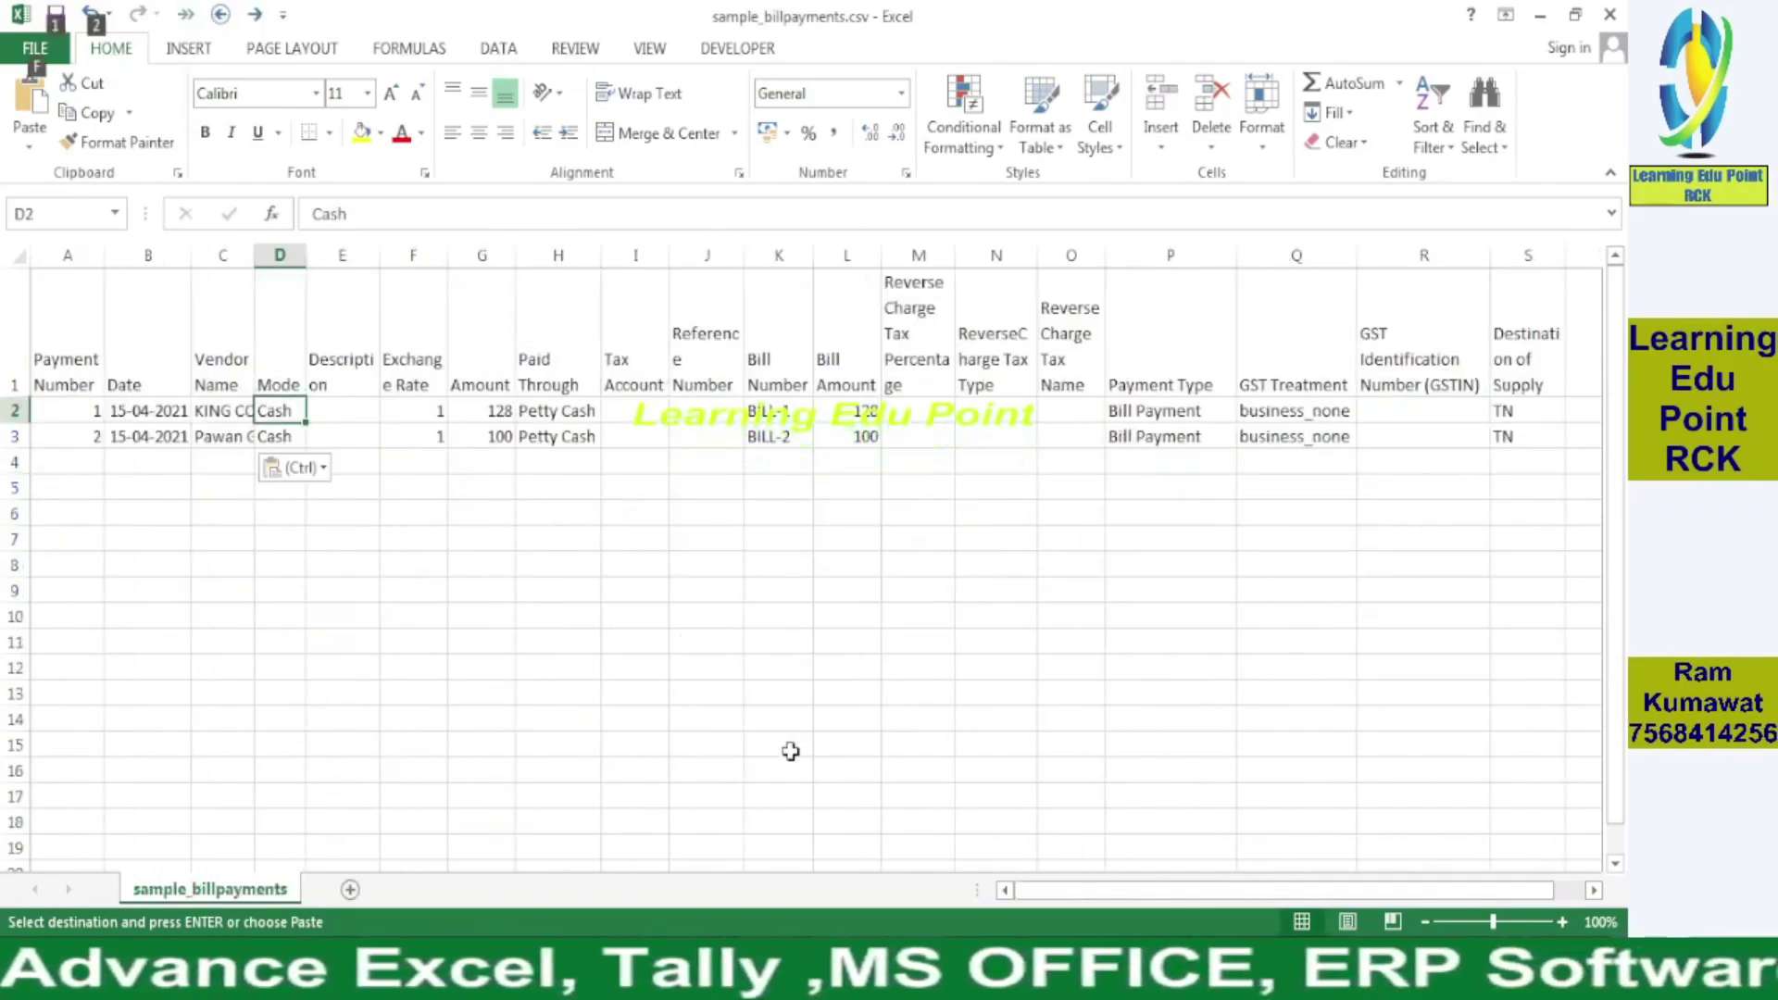
# - Switch to Zoho Books in Chrome and go back from the import page to the Payments Made list
pyautogui.moveTo(843, 980)
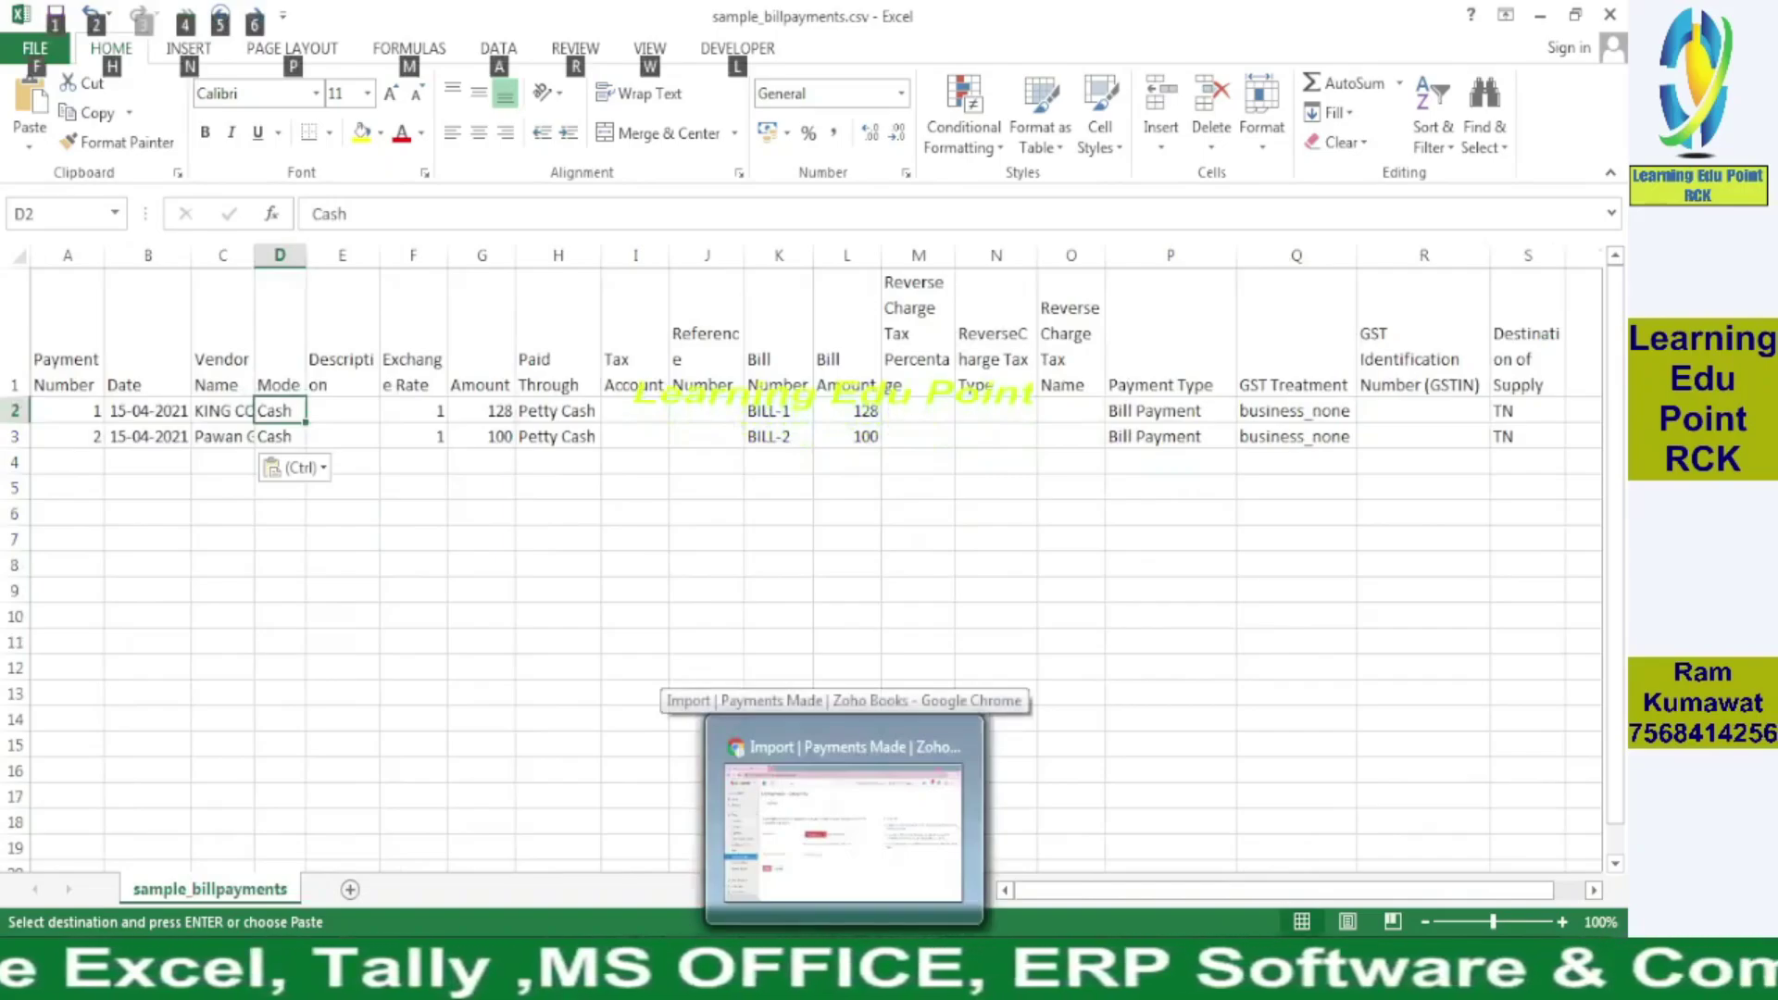
pyautogui.click(843, 825)
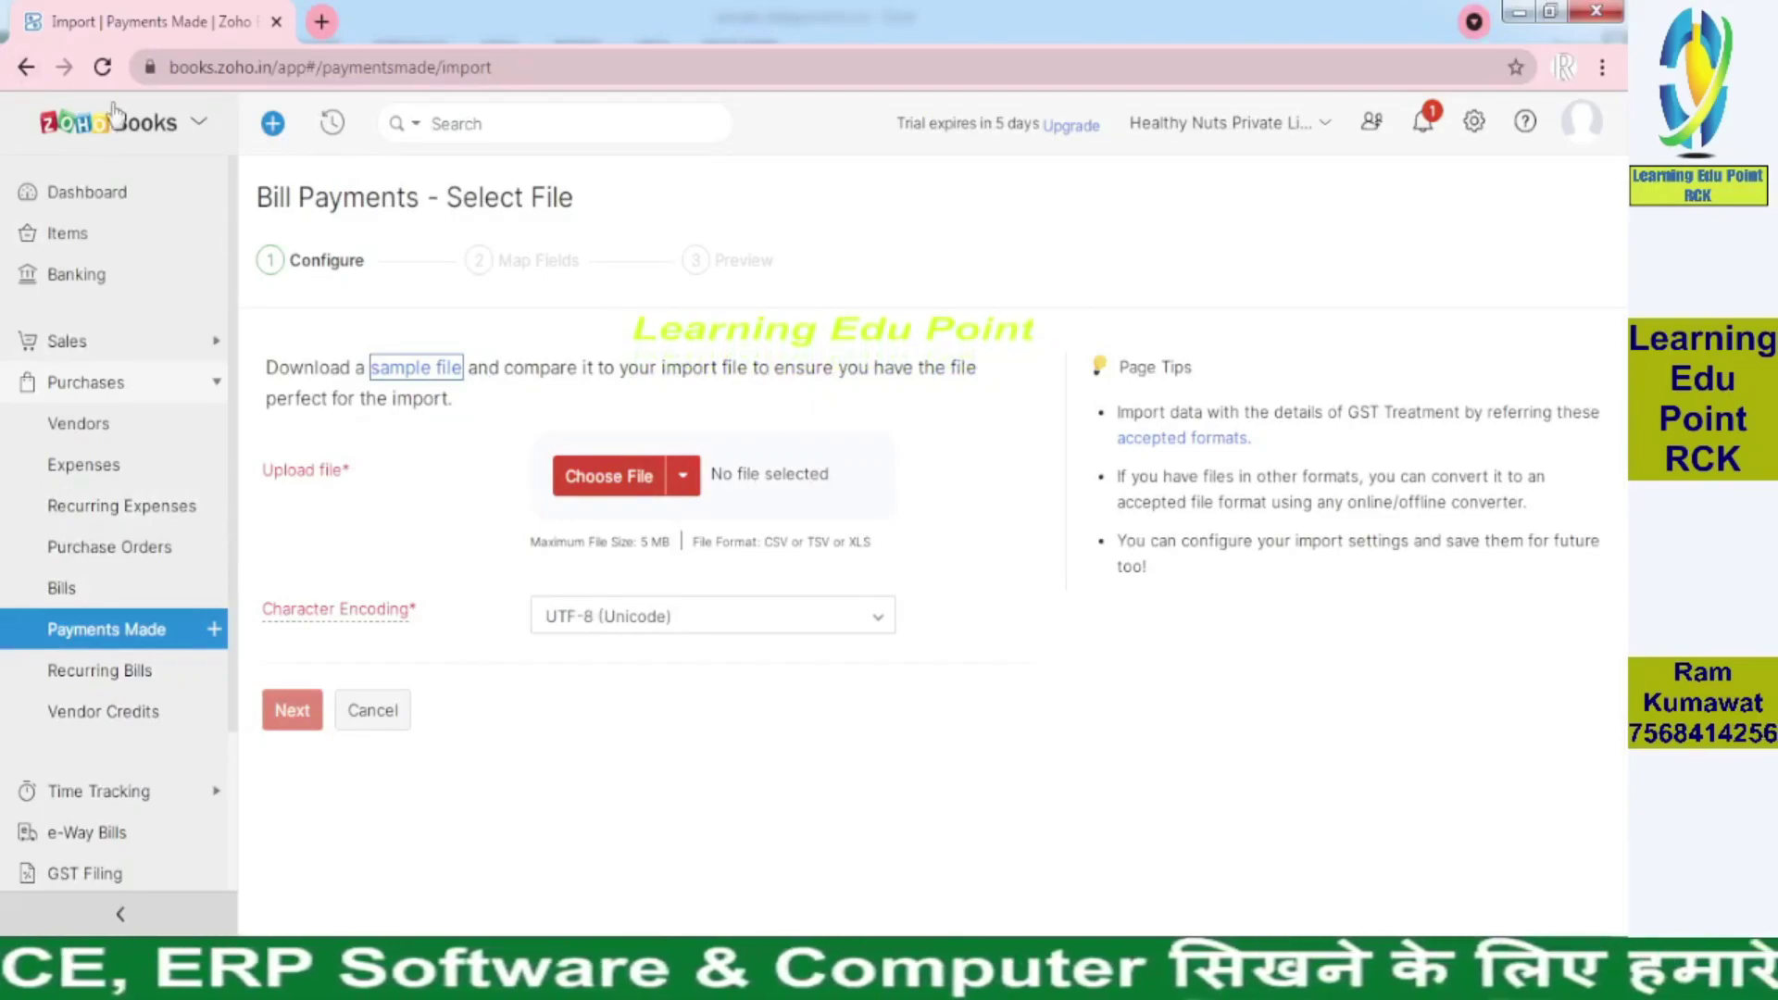
pyautogui.click(28, 66)
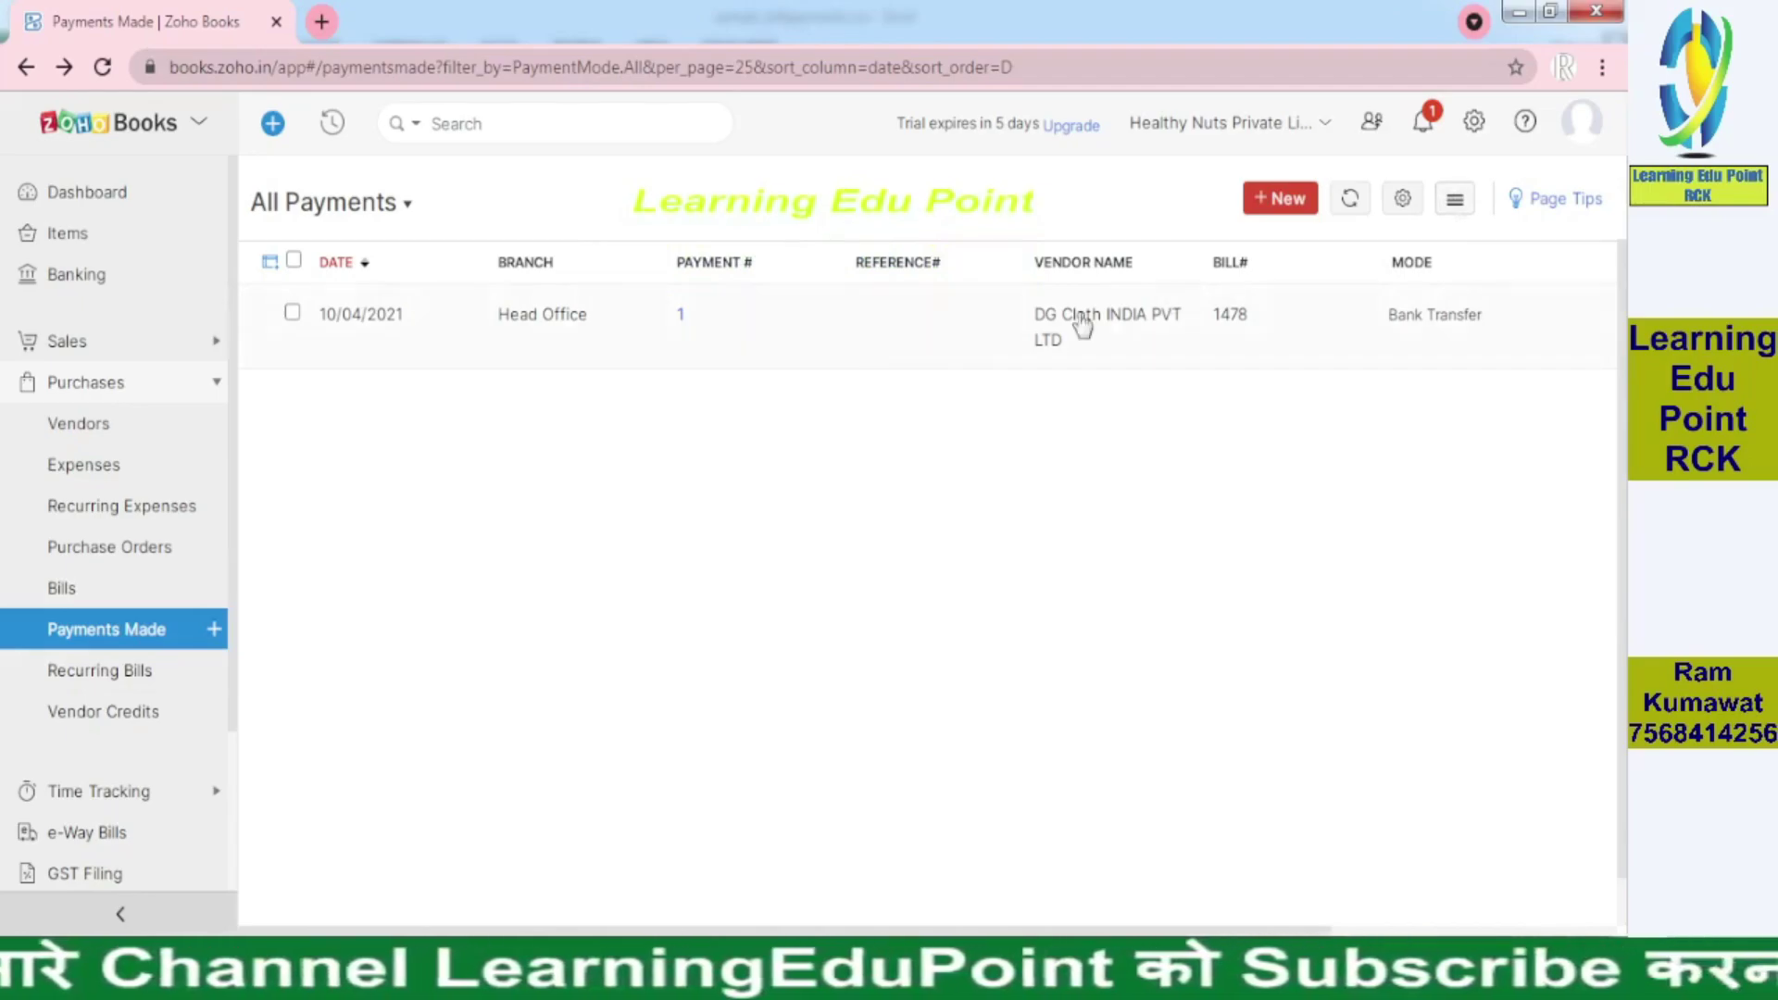
# - Export all bill payments as a CSV file and open the exported Vendor_Payment.csv in Excel
pyautogui.click(1453, 204)
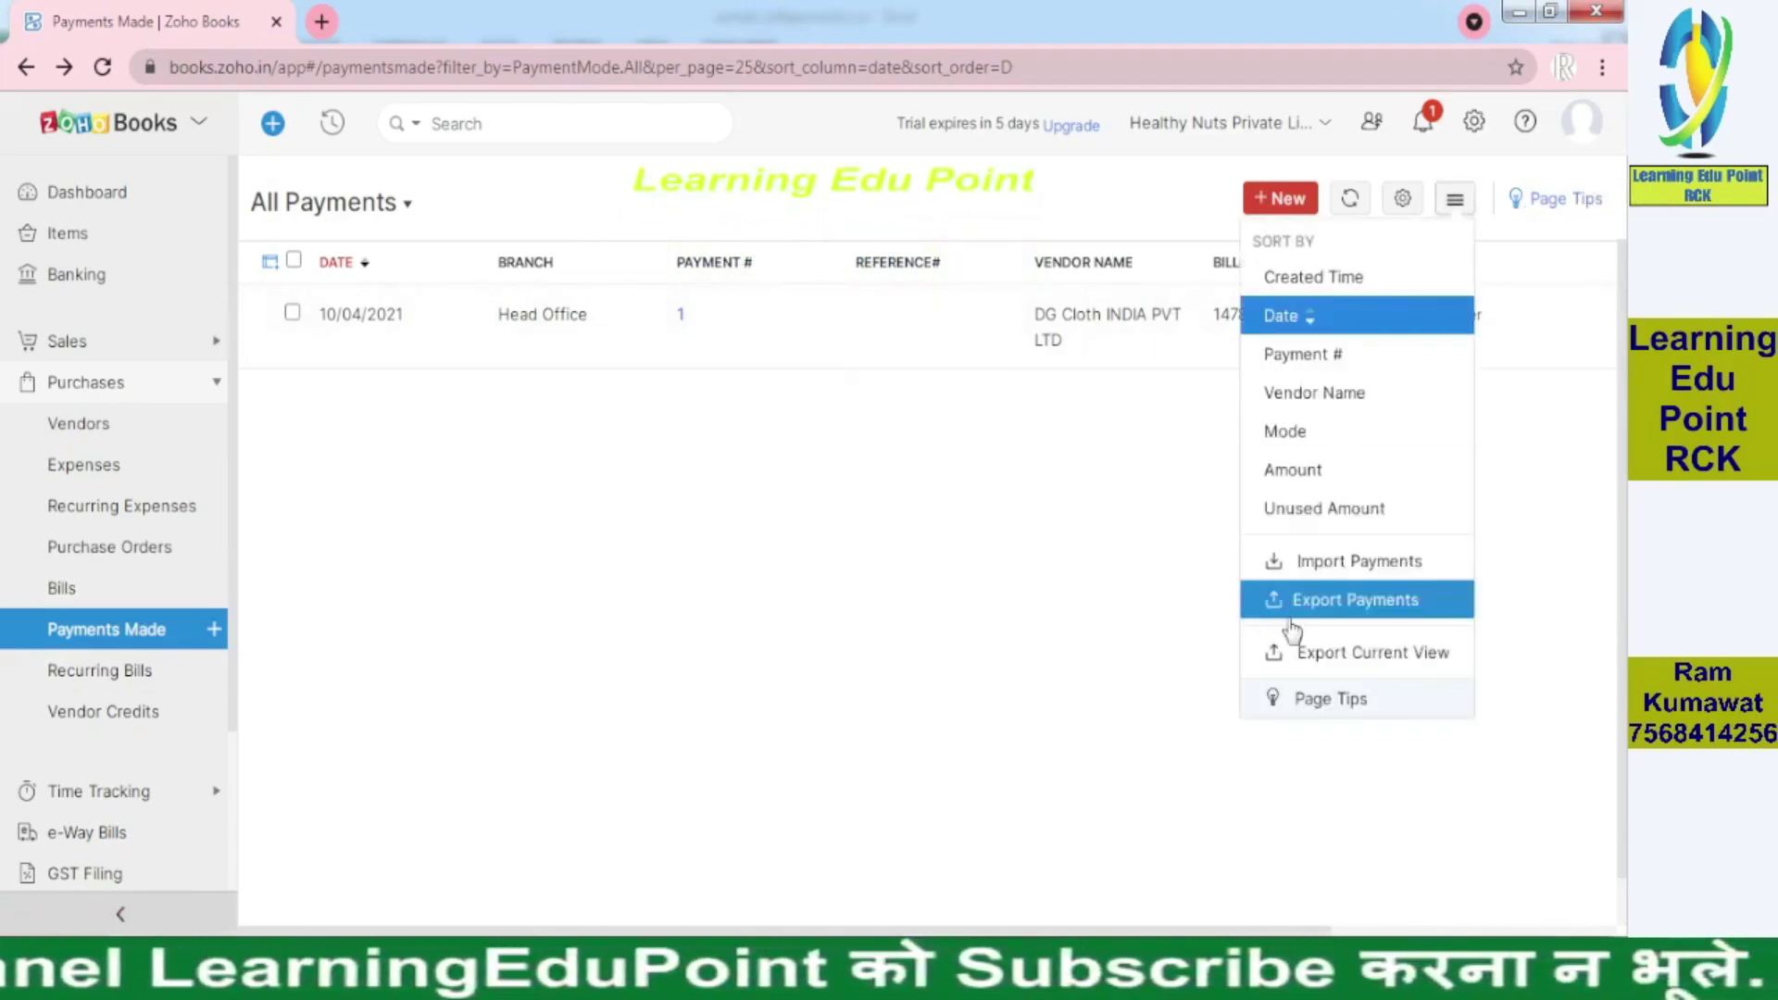
pyautogui.click(1200, 660)
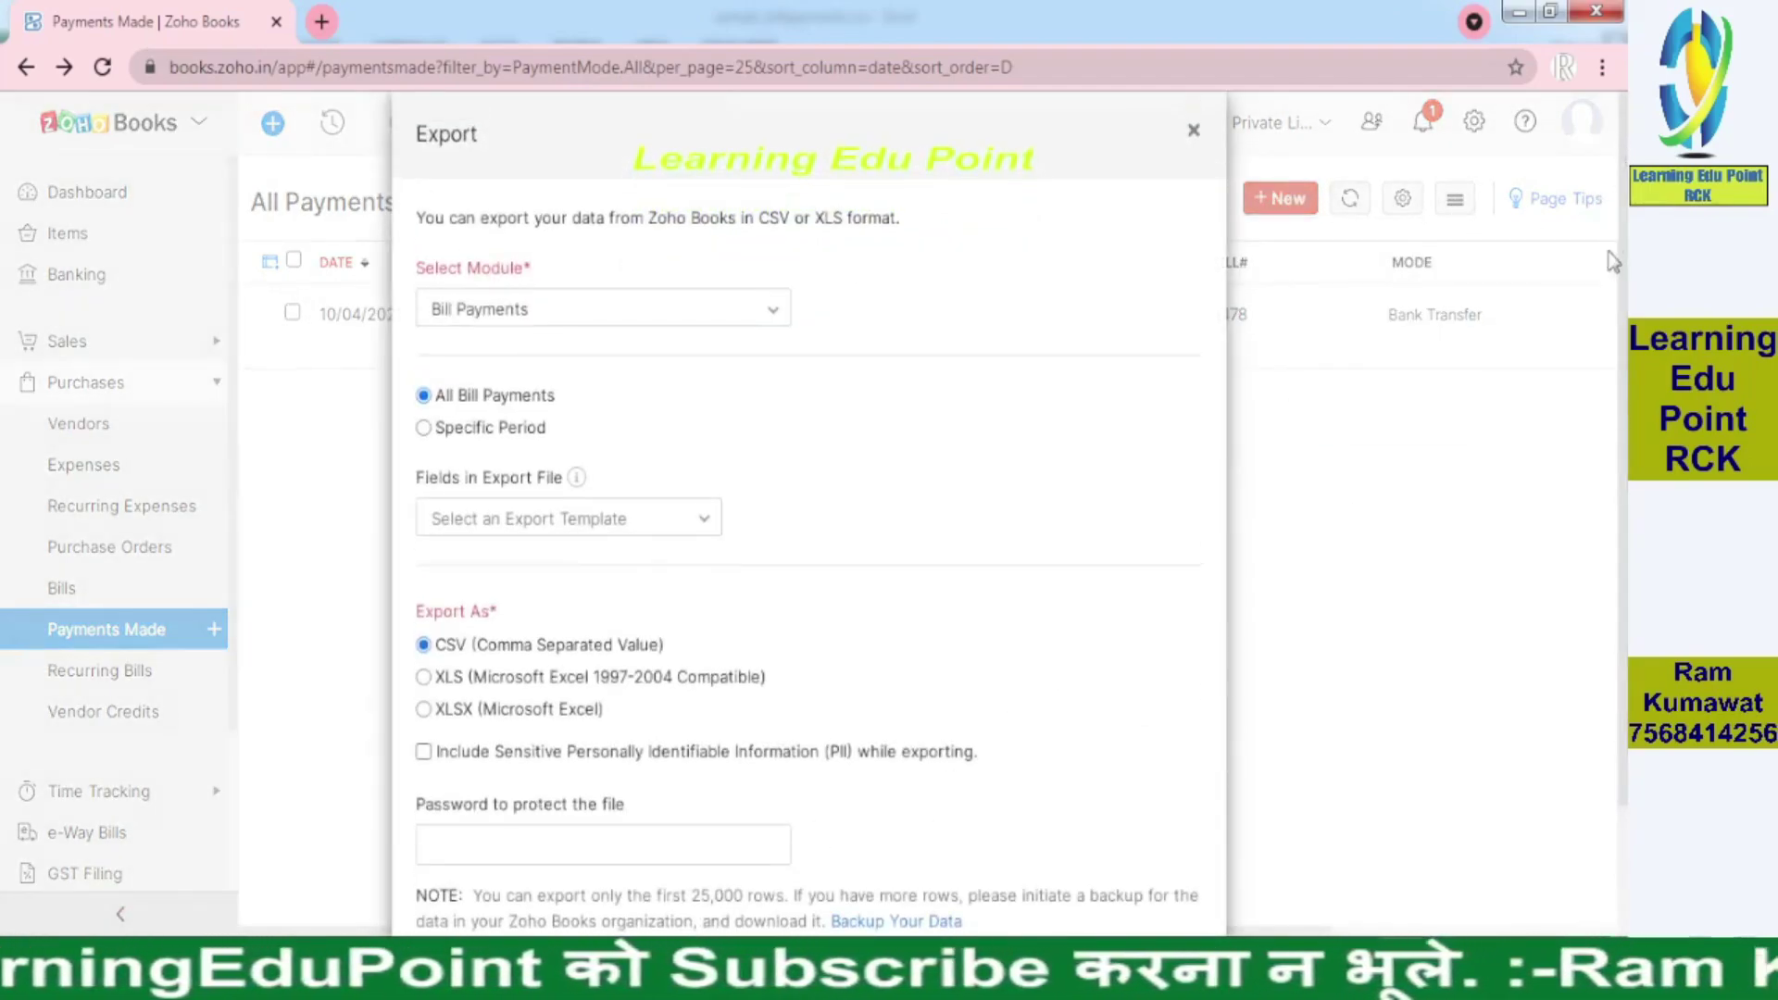
pyautogui.scroll(-3, 809, 555)
pyautogui.click(477, 837)
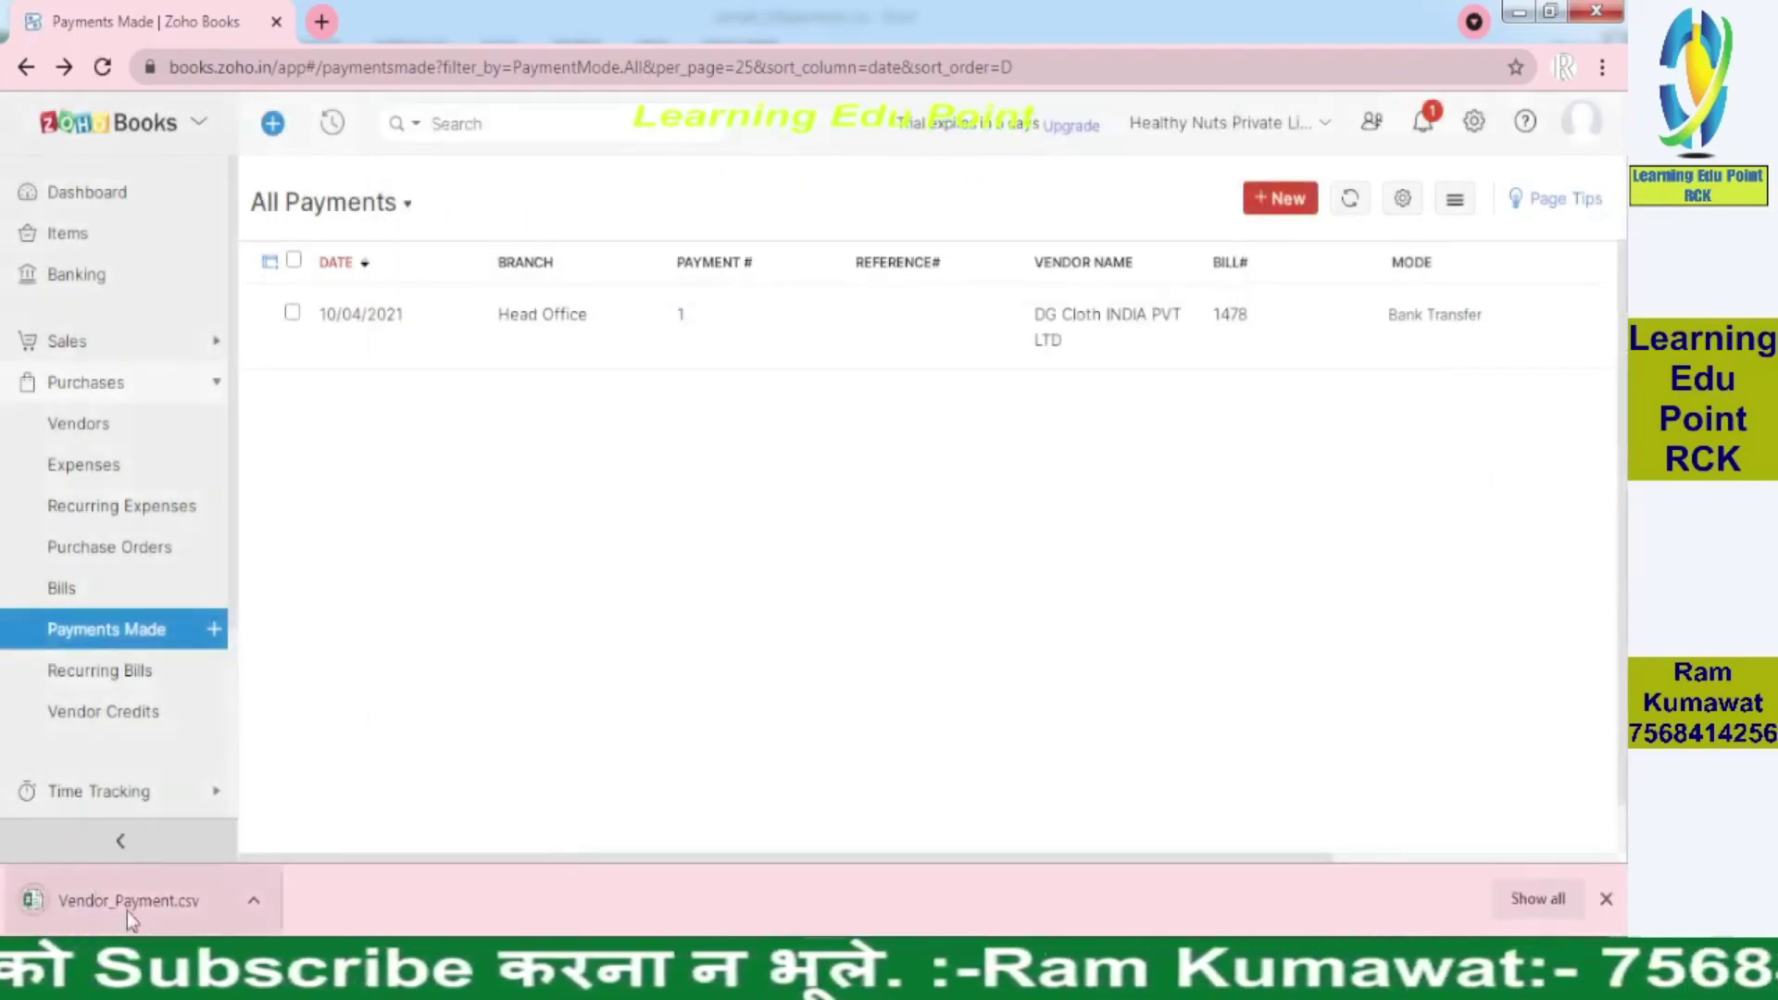
pyautogui.click(125, 906)
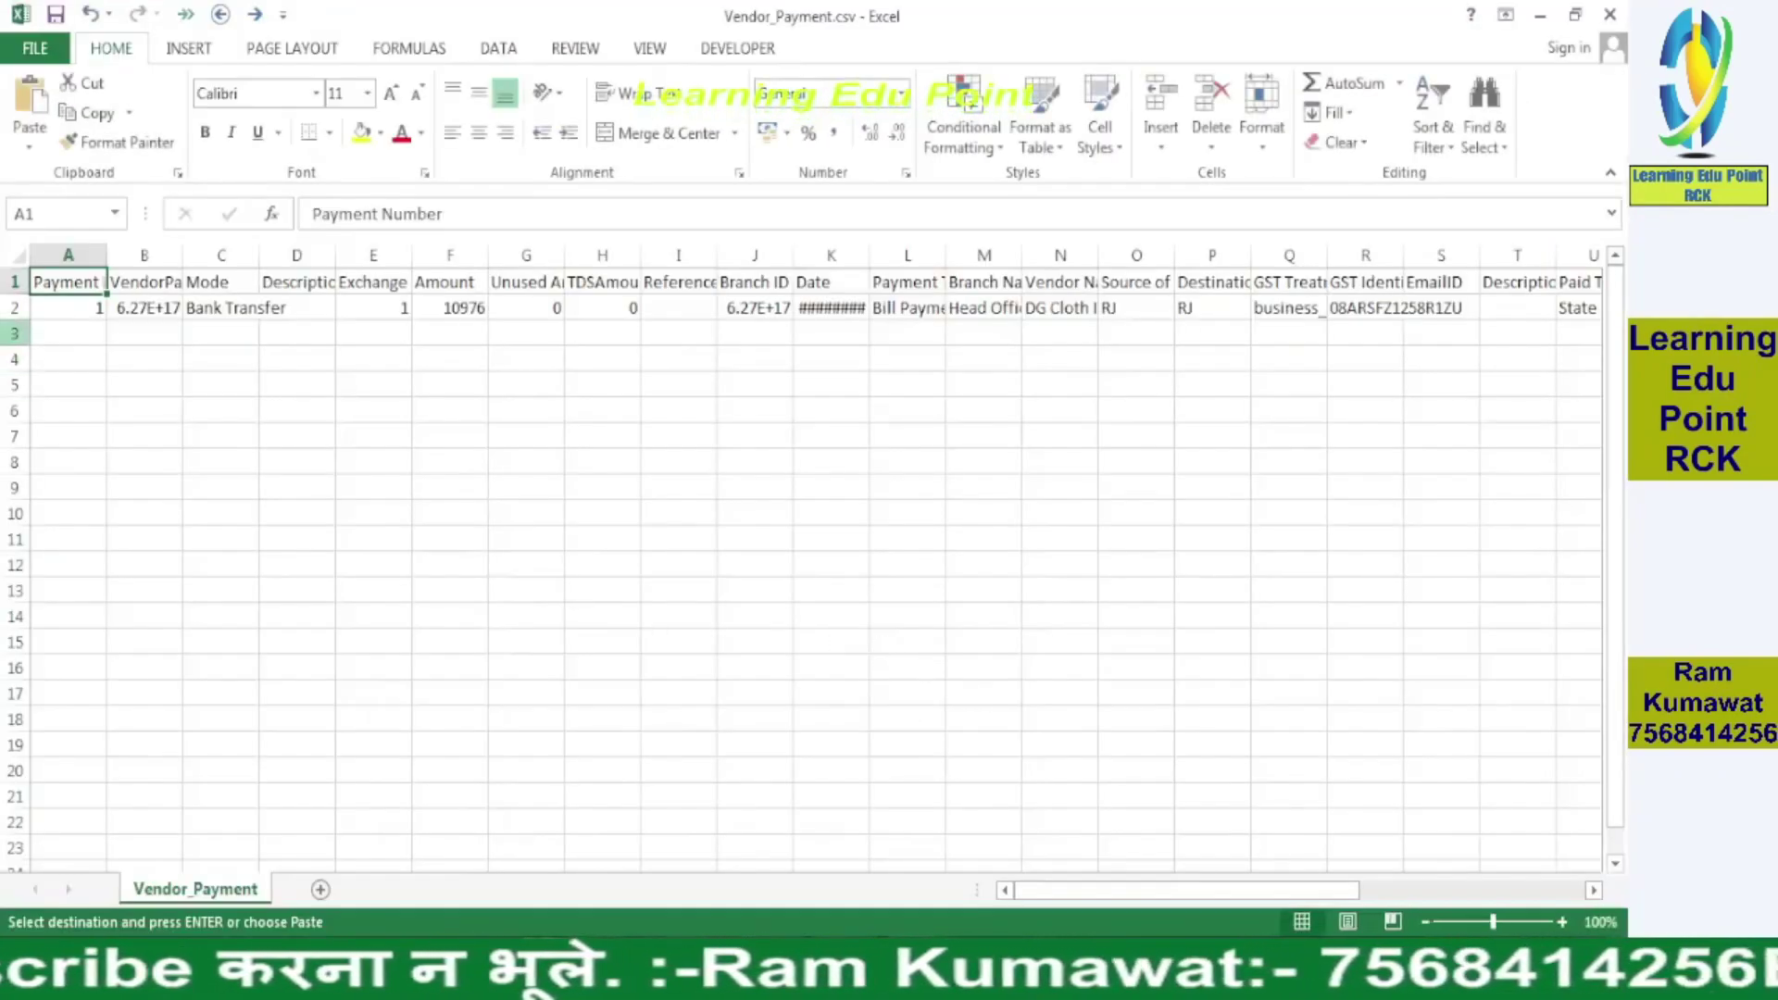
# - Wrap the header row text in Vendor_Payment.csv and autofit all column widths
pyautogui.click(9, 283)
pyautogui.click(639, 92)
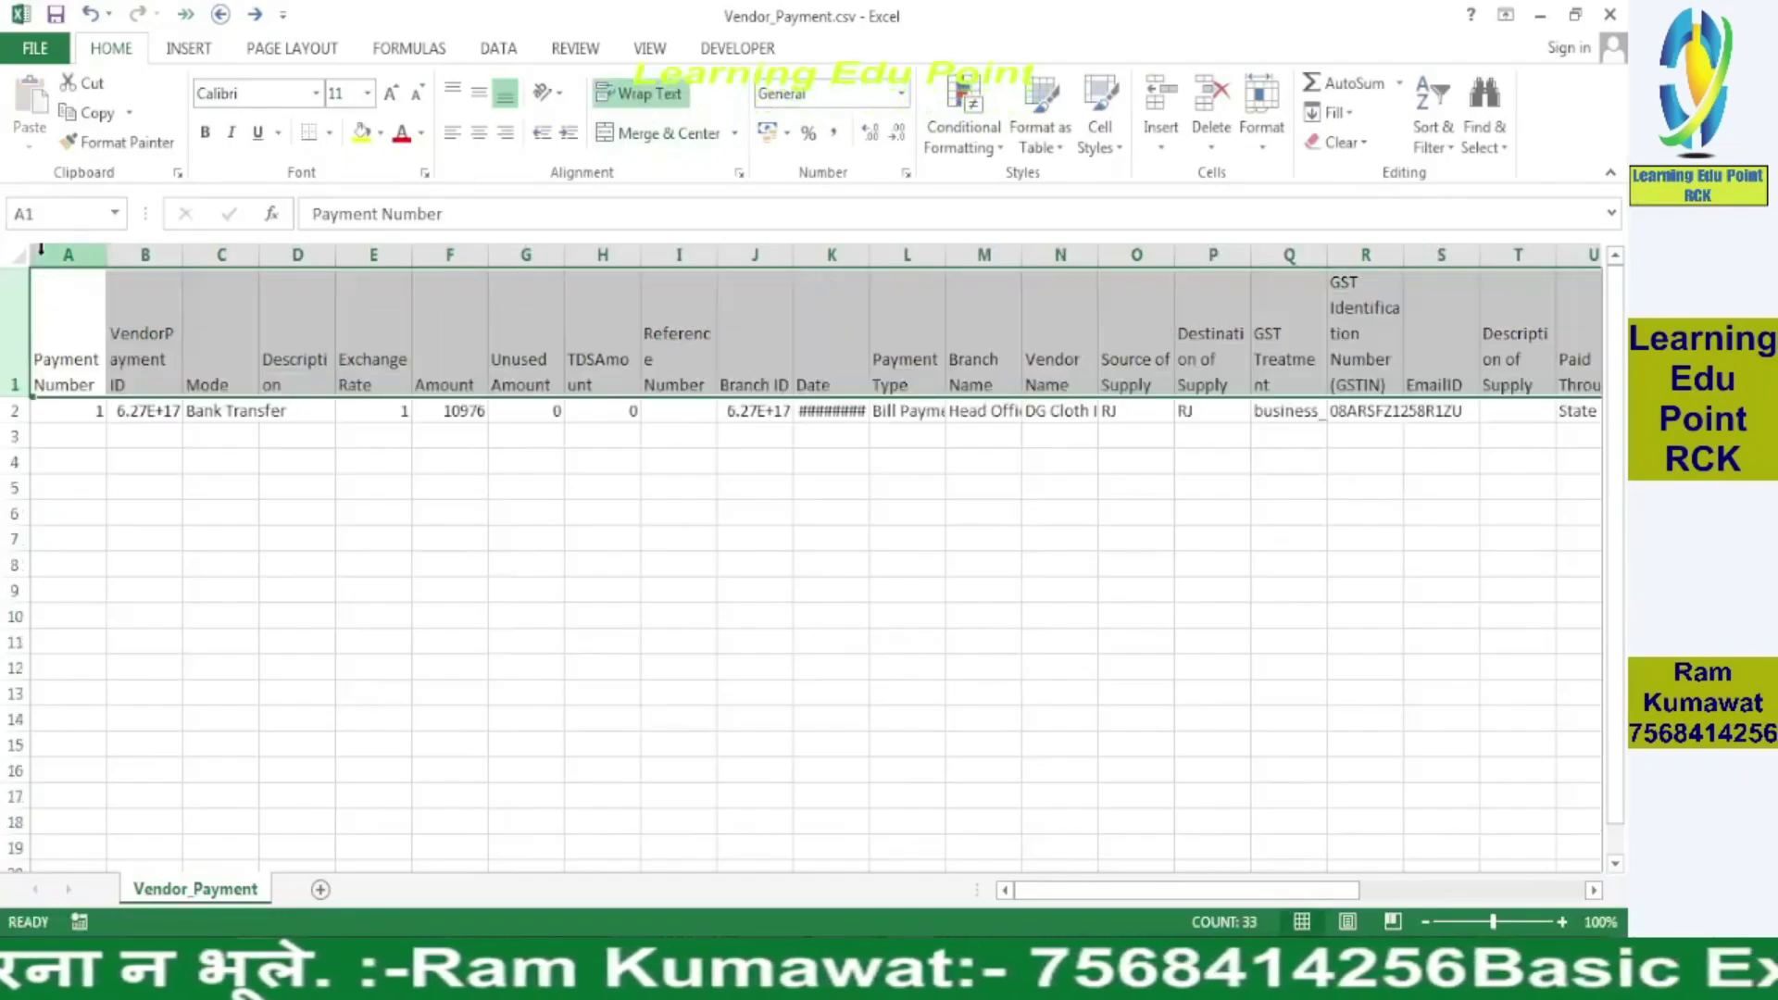
pyautogui.click(20, 250)
pyautogui.doubleClick(106, 254)
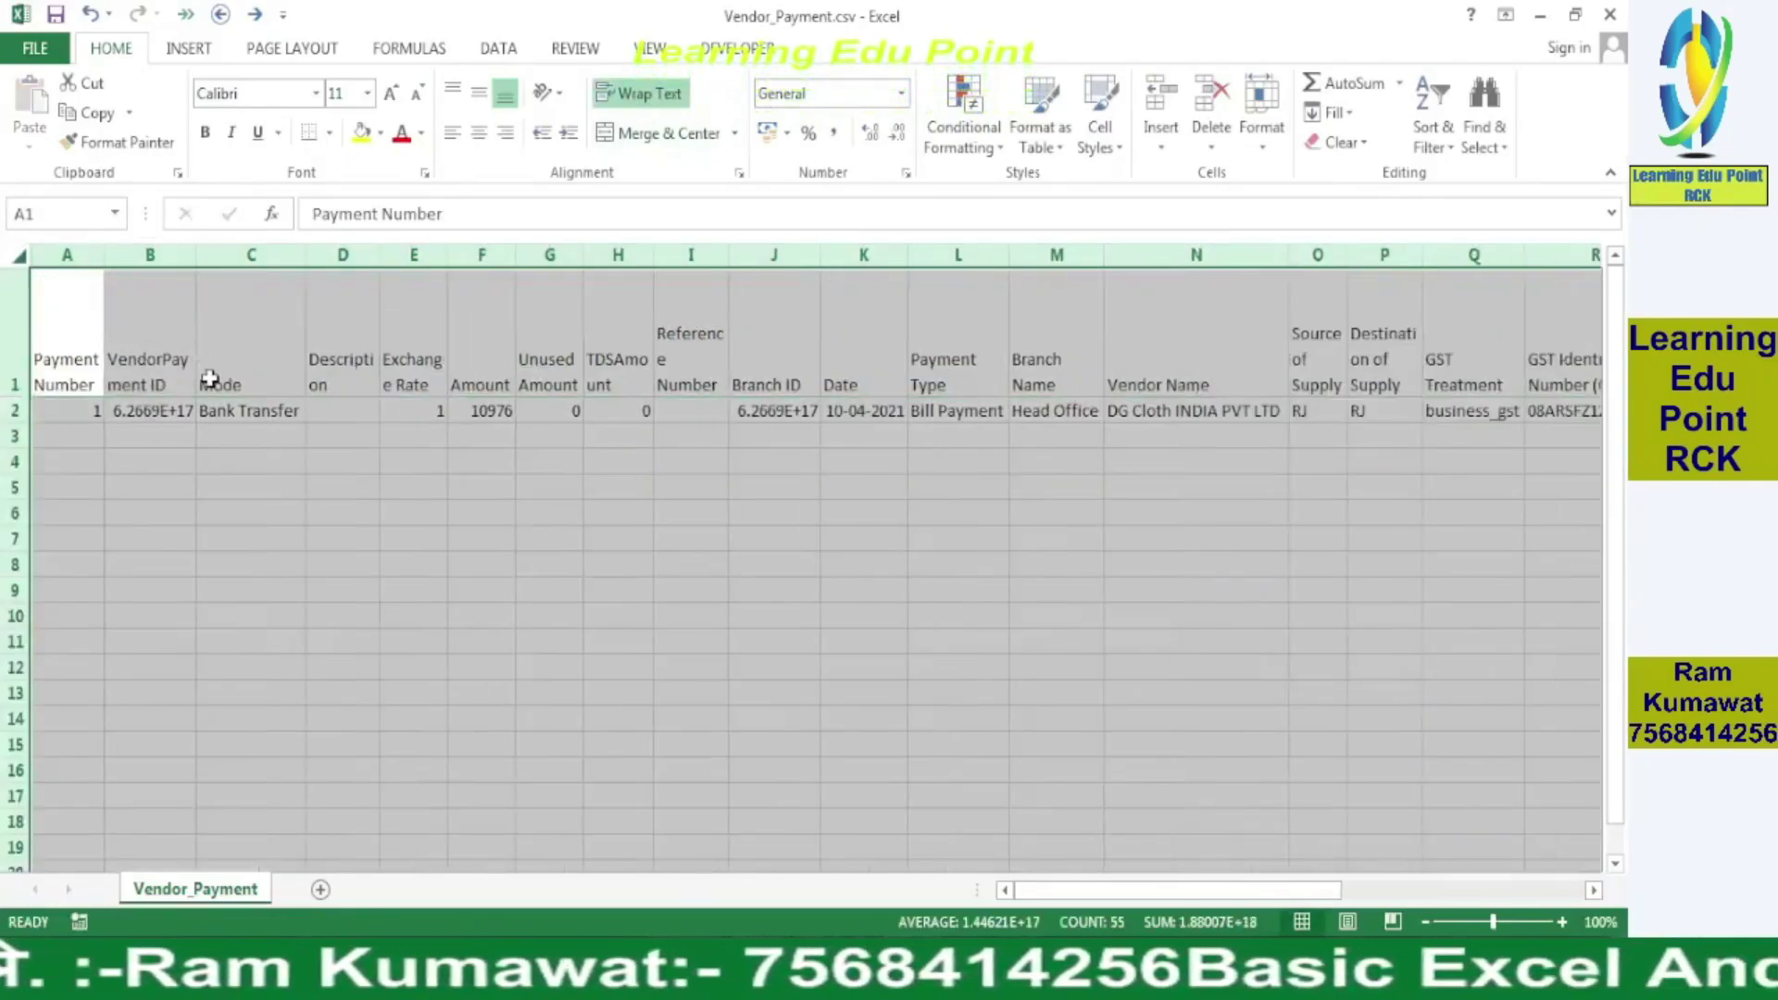
pyautogui.click(210, 378)
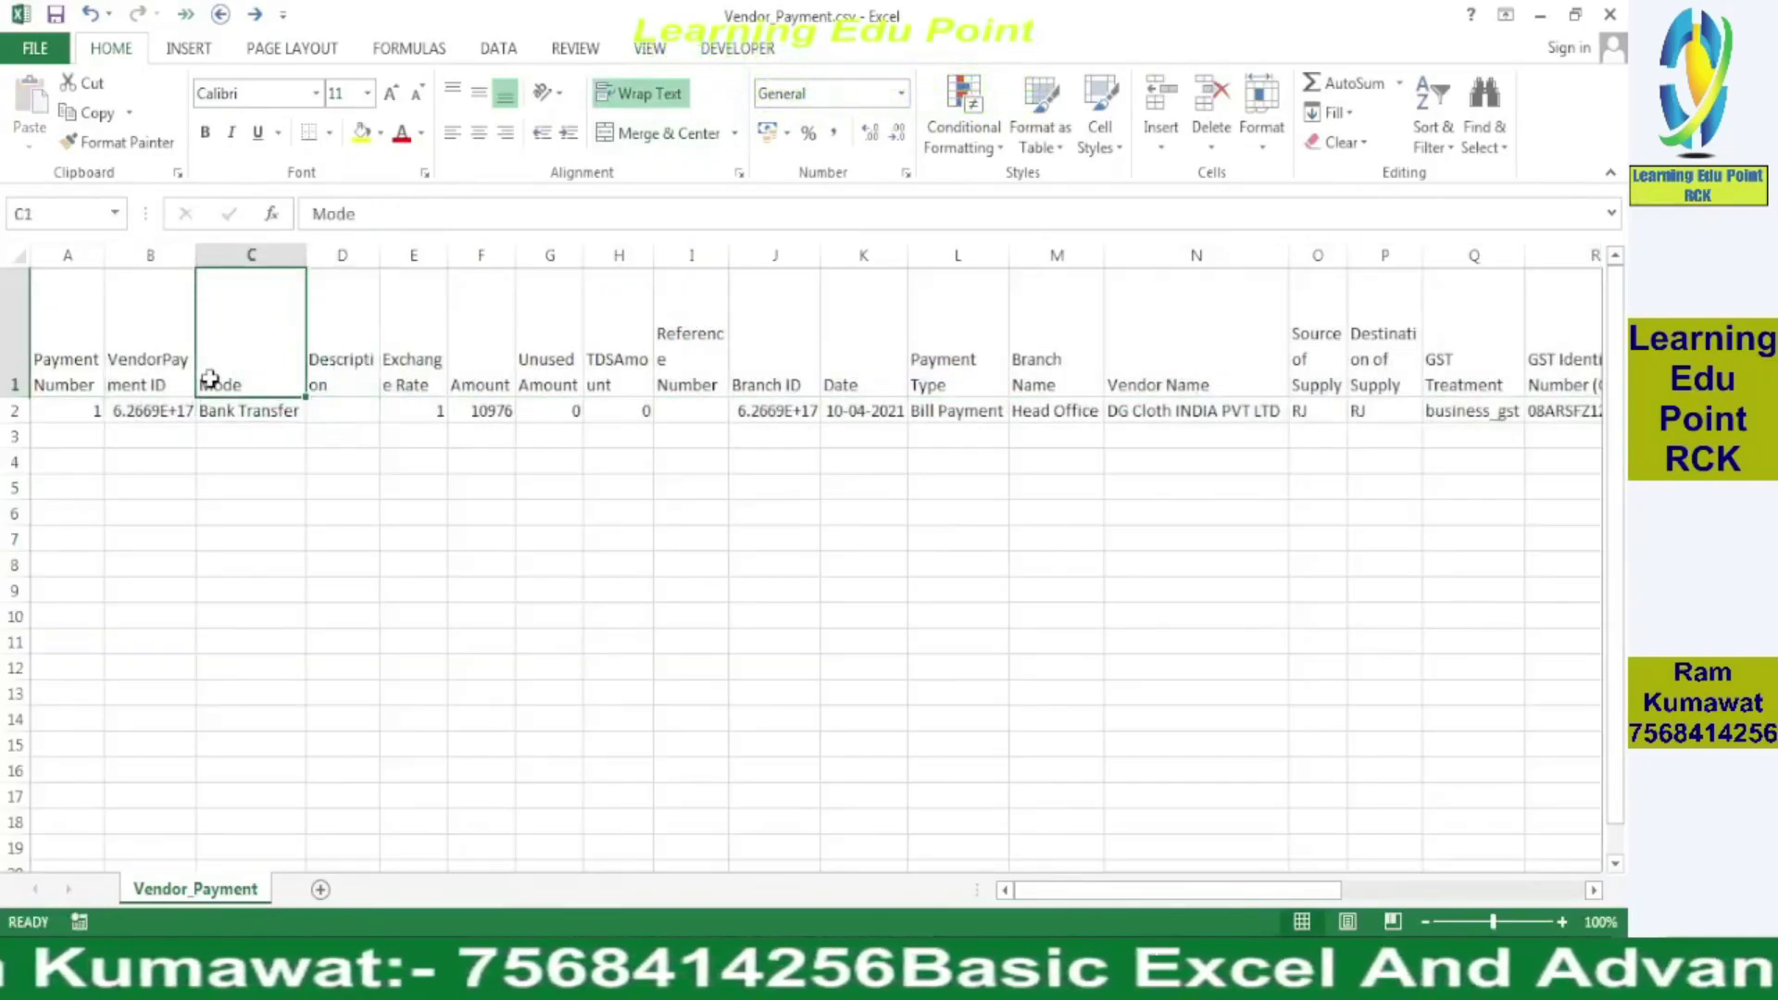
# - Copy the mode Bank Transfer from Vendor_Payment.csv into the Mode cells D2:D3 of sample_billpayments.csv
pyautogui.click(246, 415)
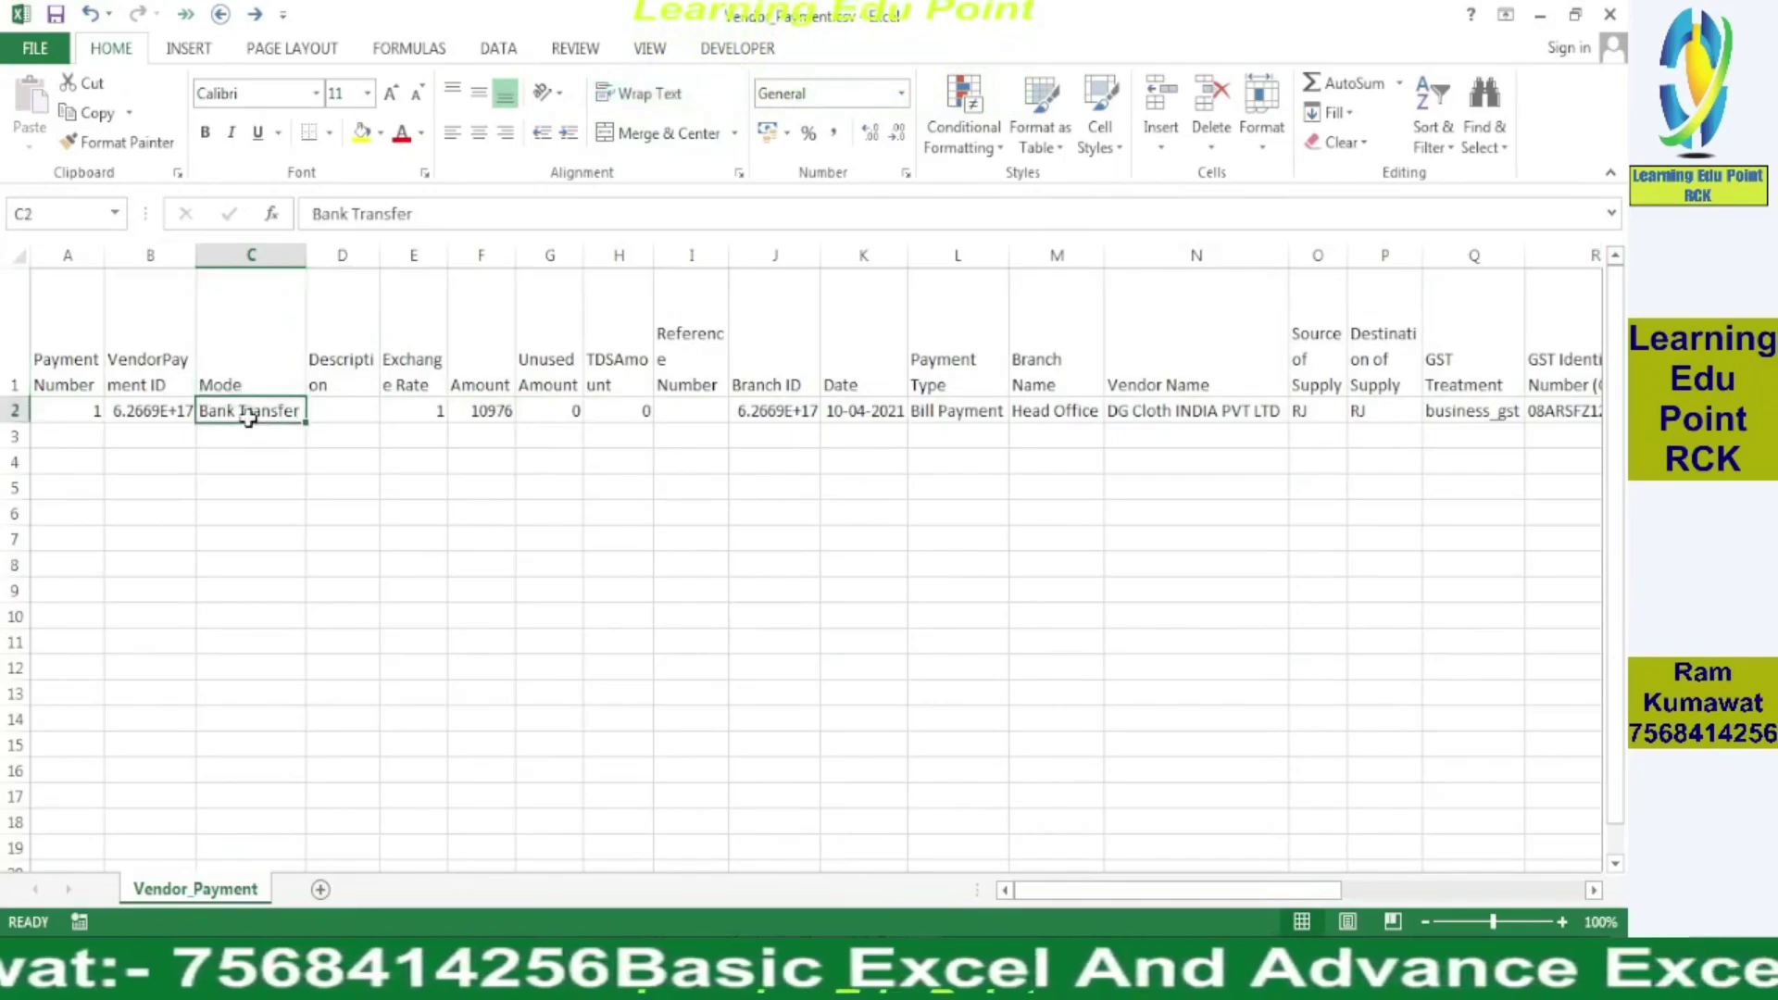
pyautogui.hotkey('alt', 'Tab')
pyautogui.hotkey('alt', 'Tab')
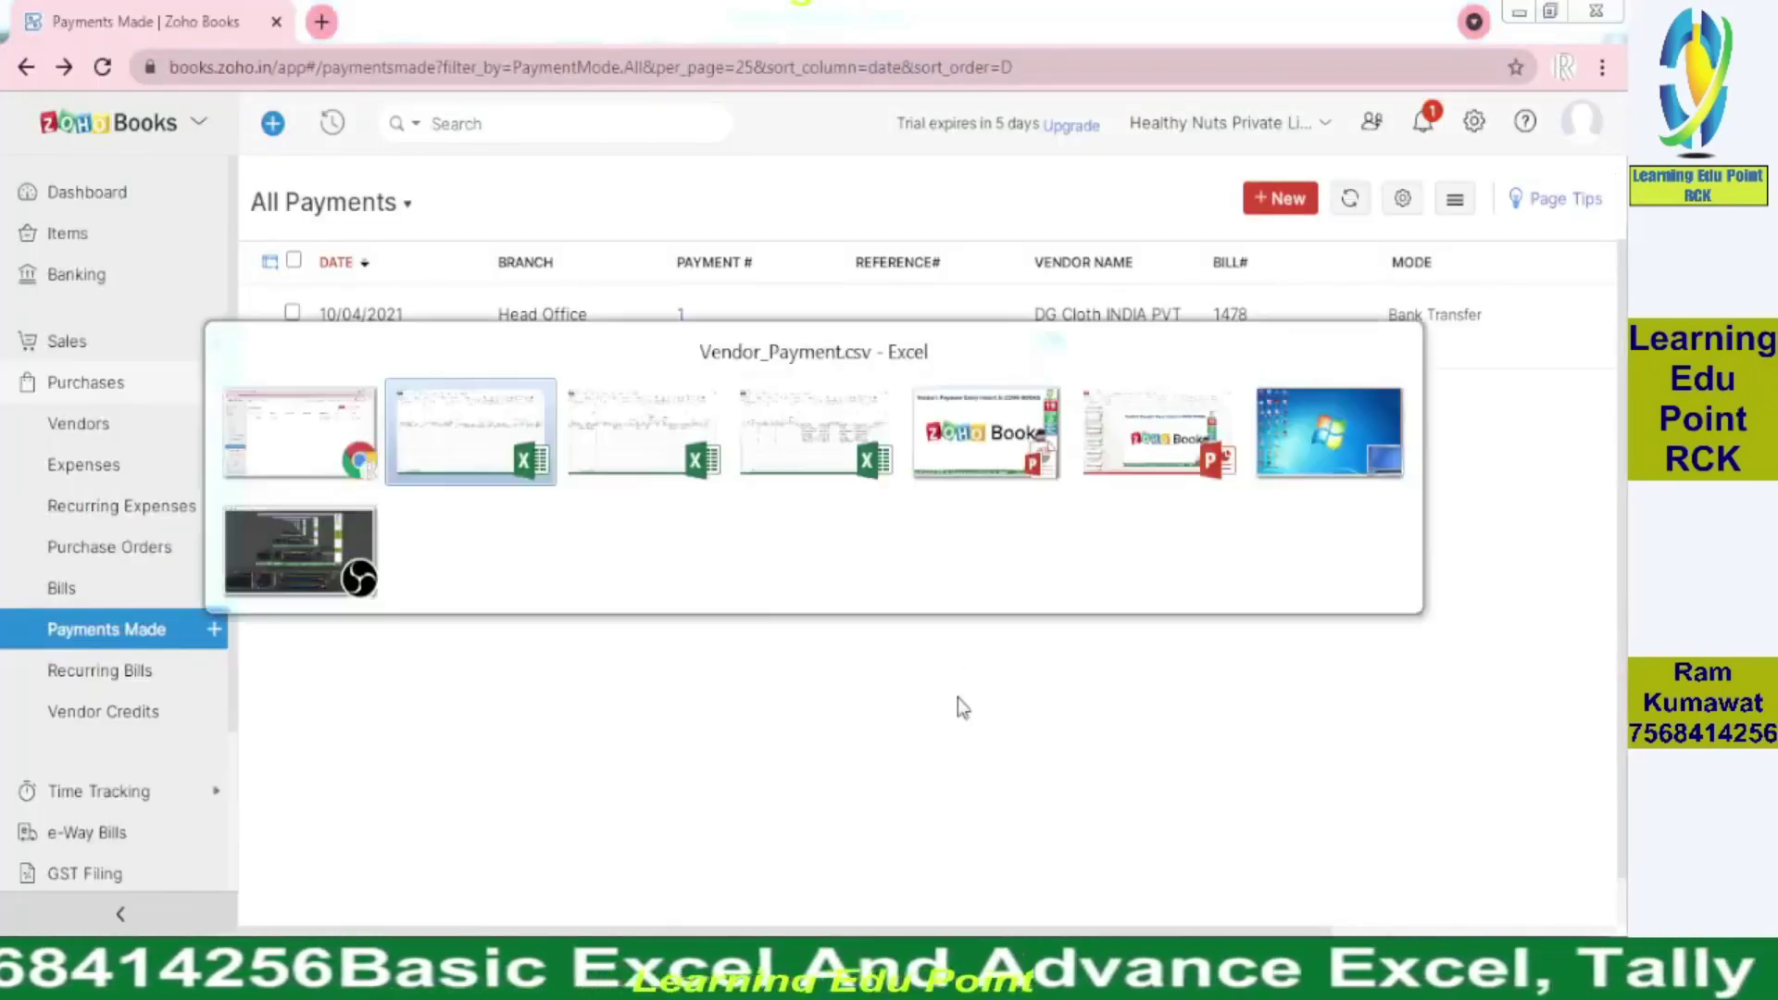
pyautogui.moveTo(920, 984)
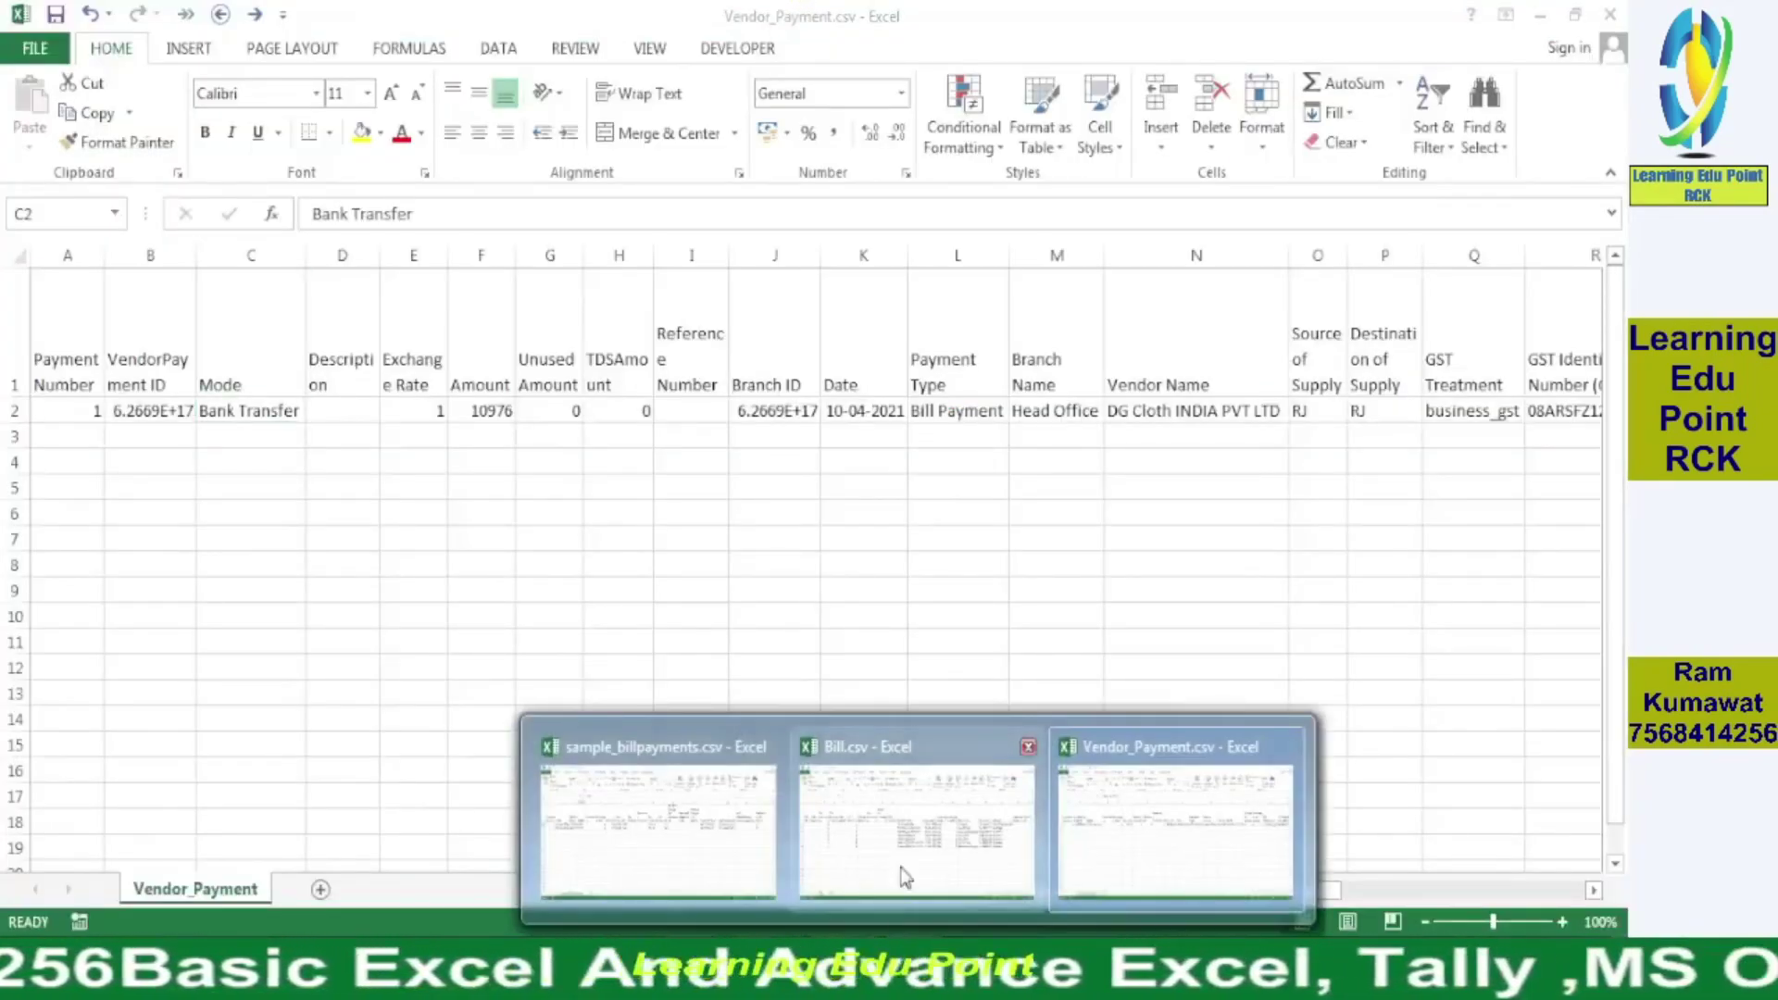
pyautogui.click(646, 807)
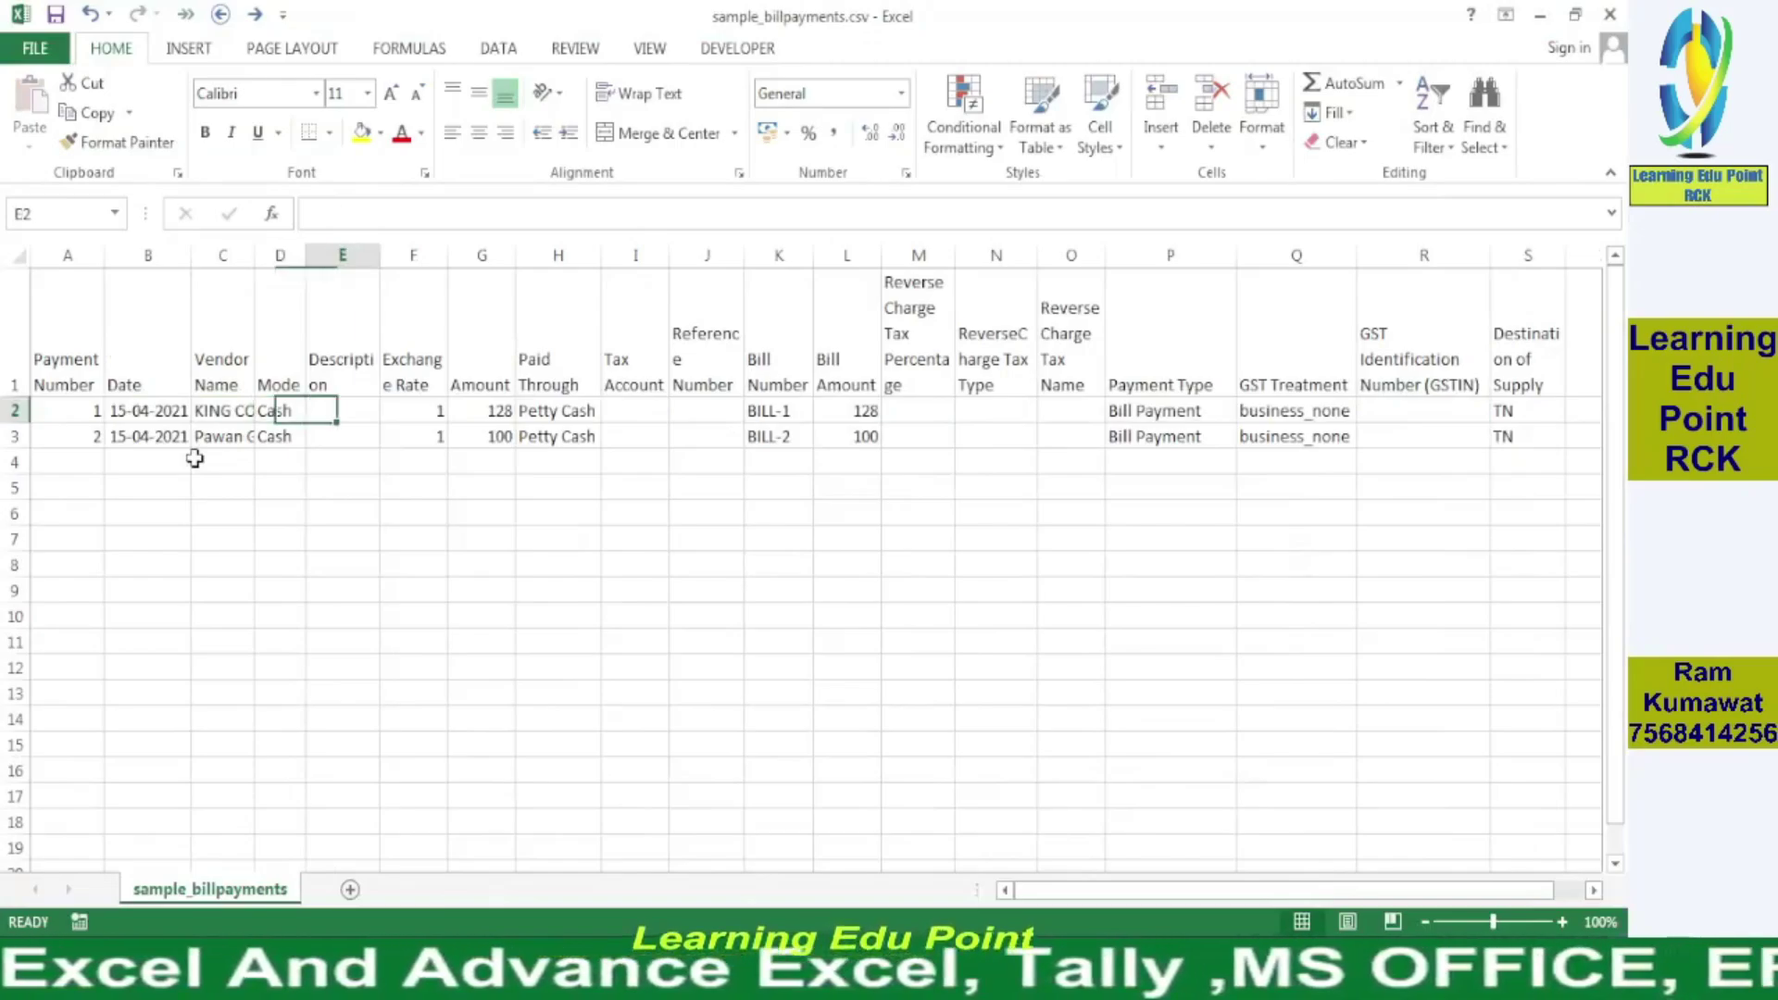
pyautogui.hotkey('alt', 'Tab')
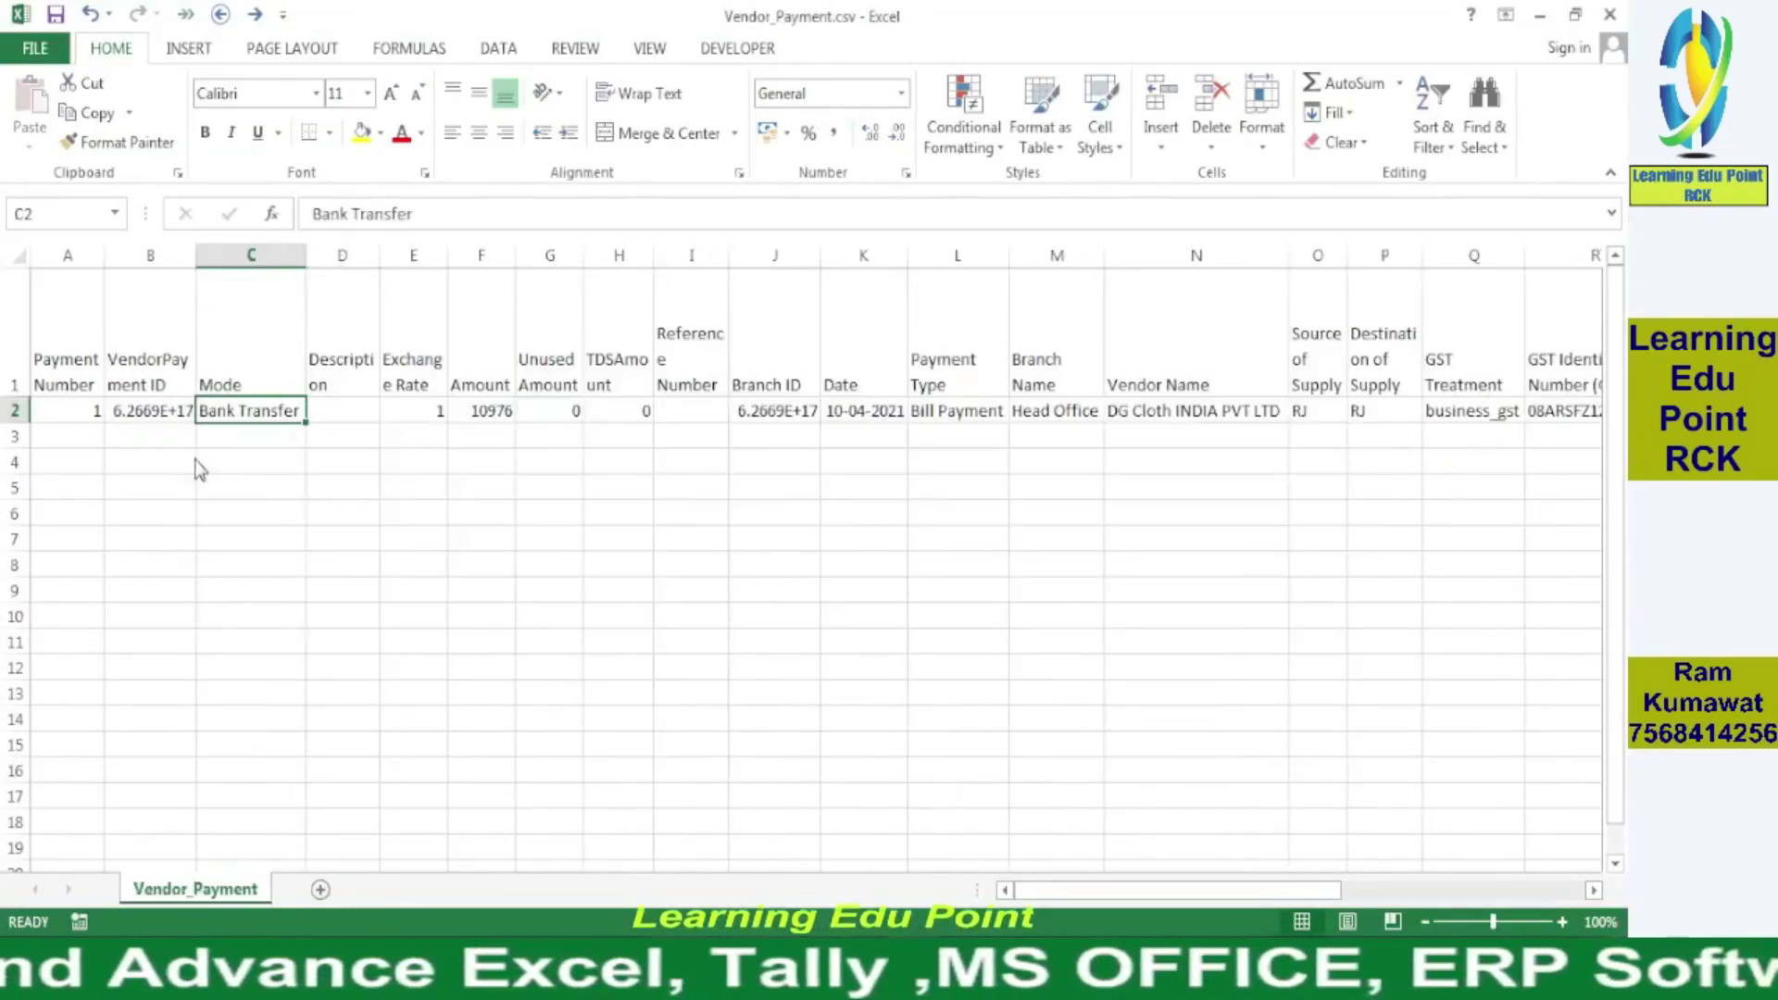
pyautogui.hotkey('alt', 'Tab')
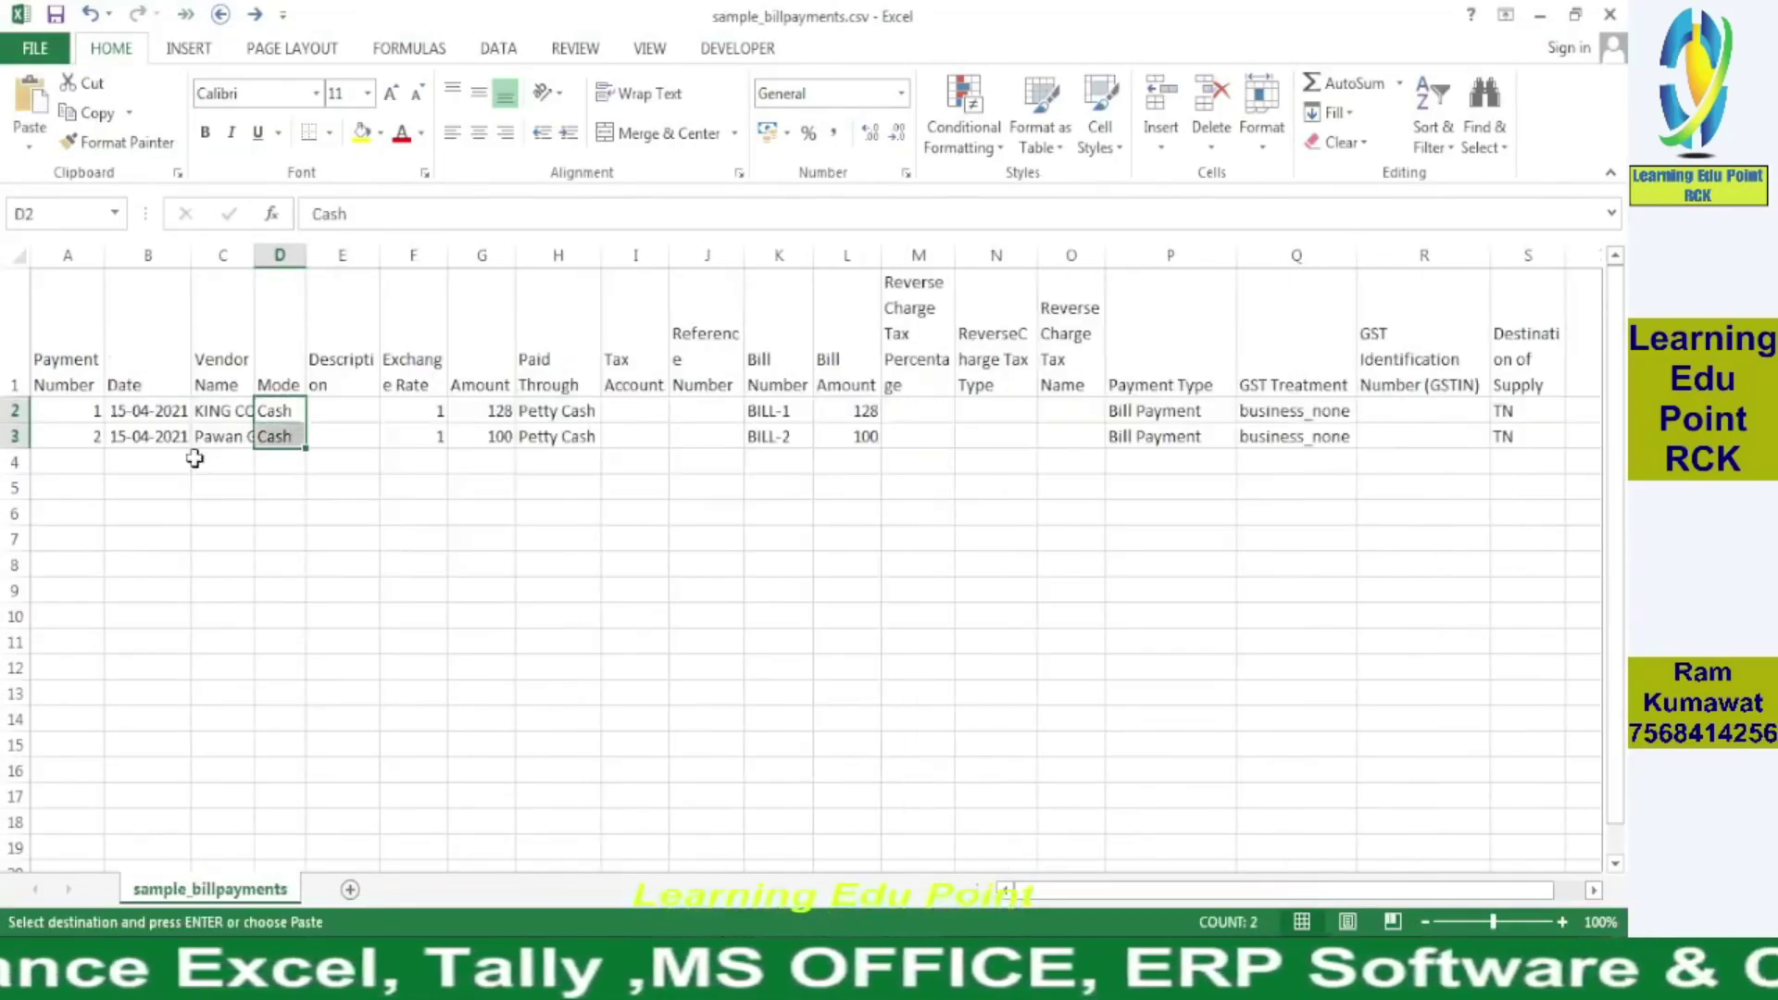
pyautogui.press('Right')
pyautogui.press('Right')
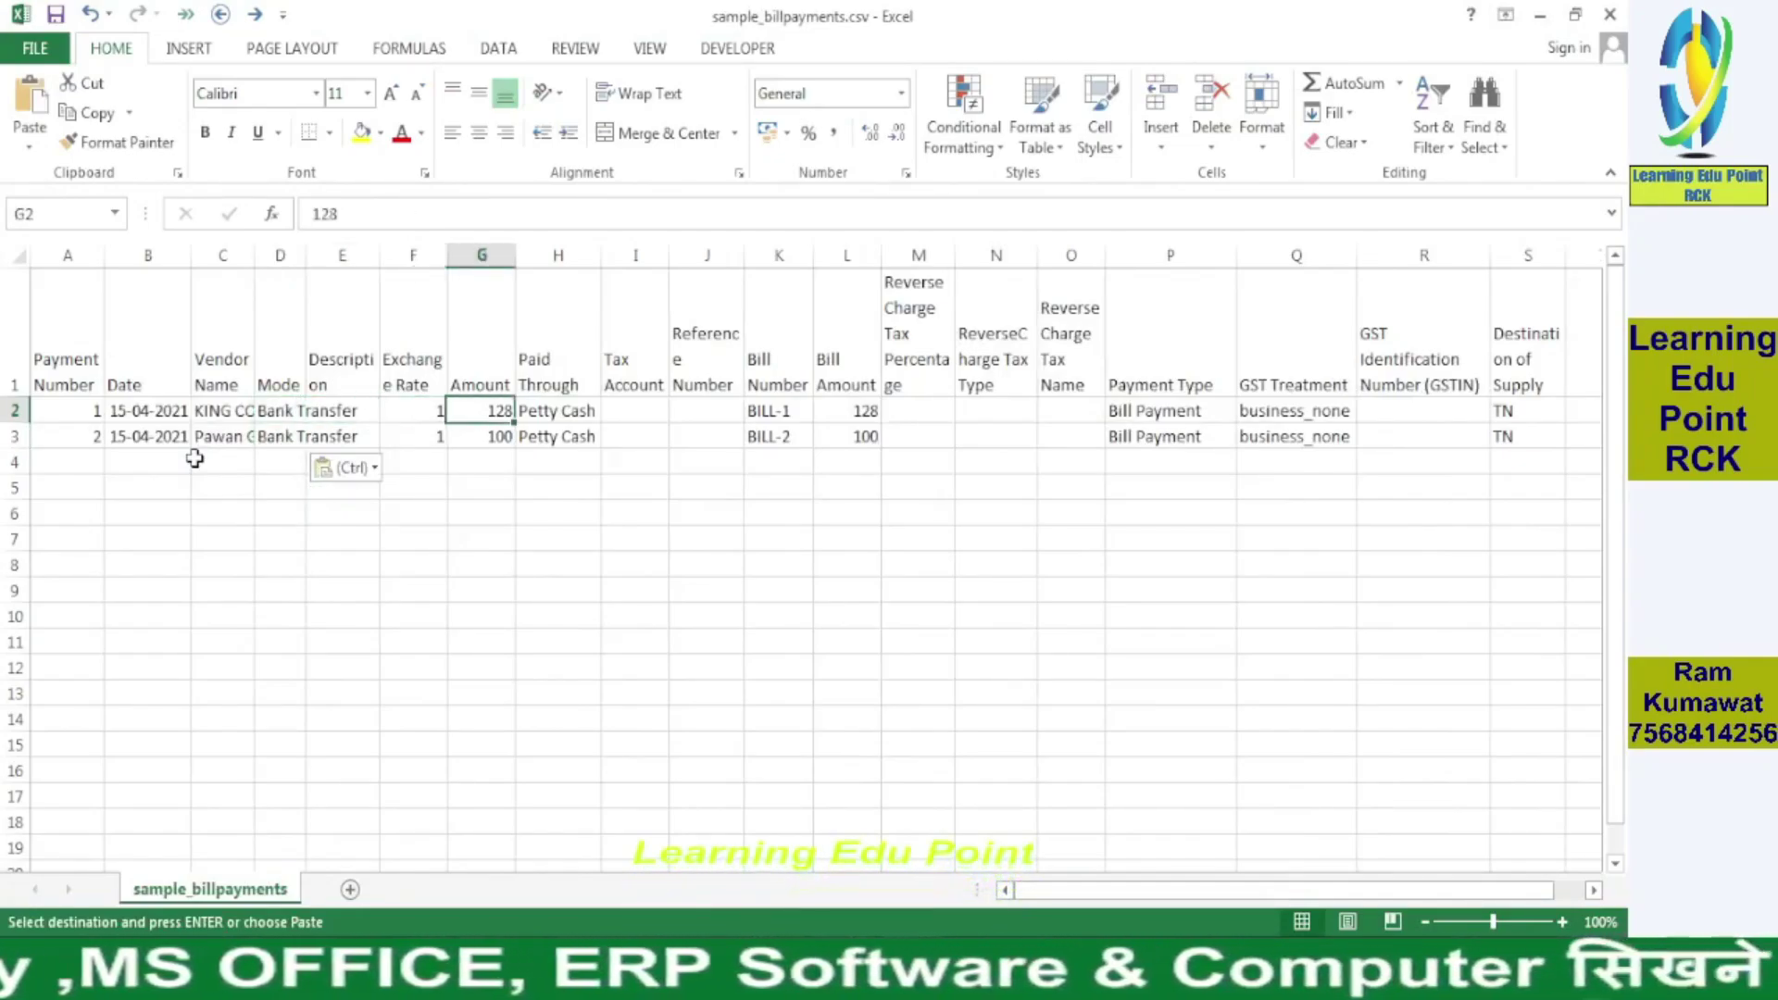
# - Look through the Pawan GENETIC PVT LTD row in Bill.csv, from the vendor name across the rate, discount and tax columns
pyautogui.hotkey('alt', 'Tab')
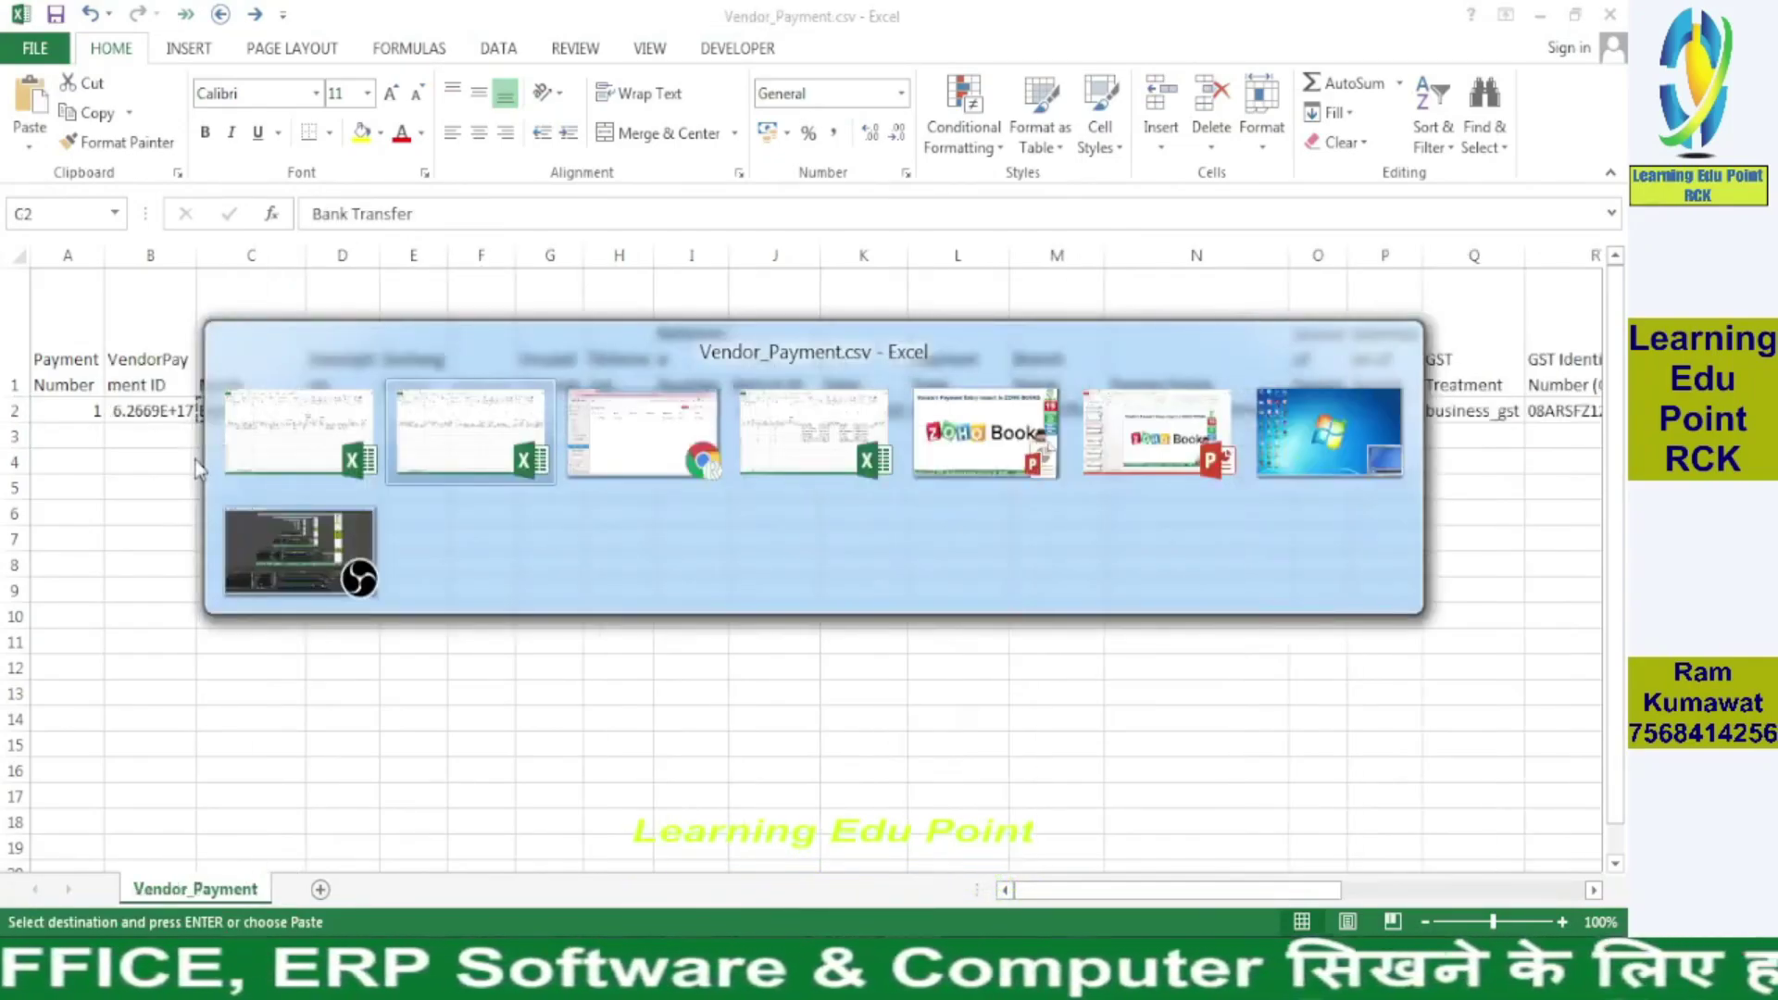
pyautogui.hotkey('alt', 'Tab')
pyautogui.hotkey('alt', 'Tab')
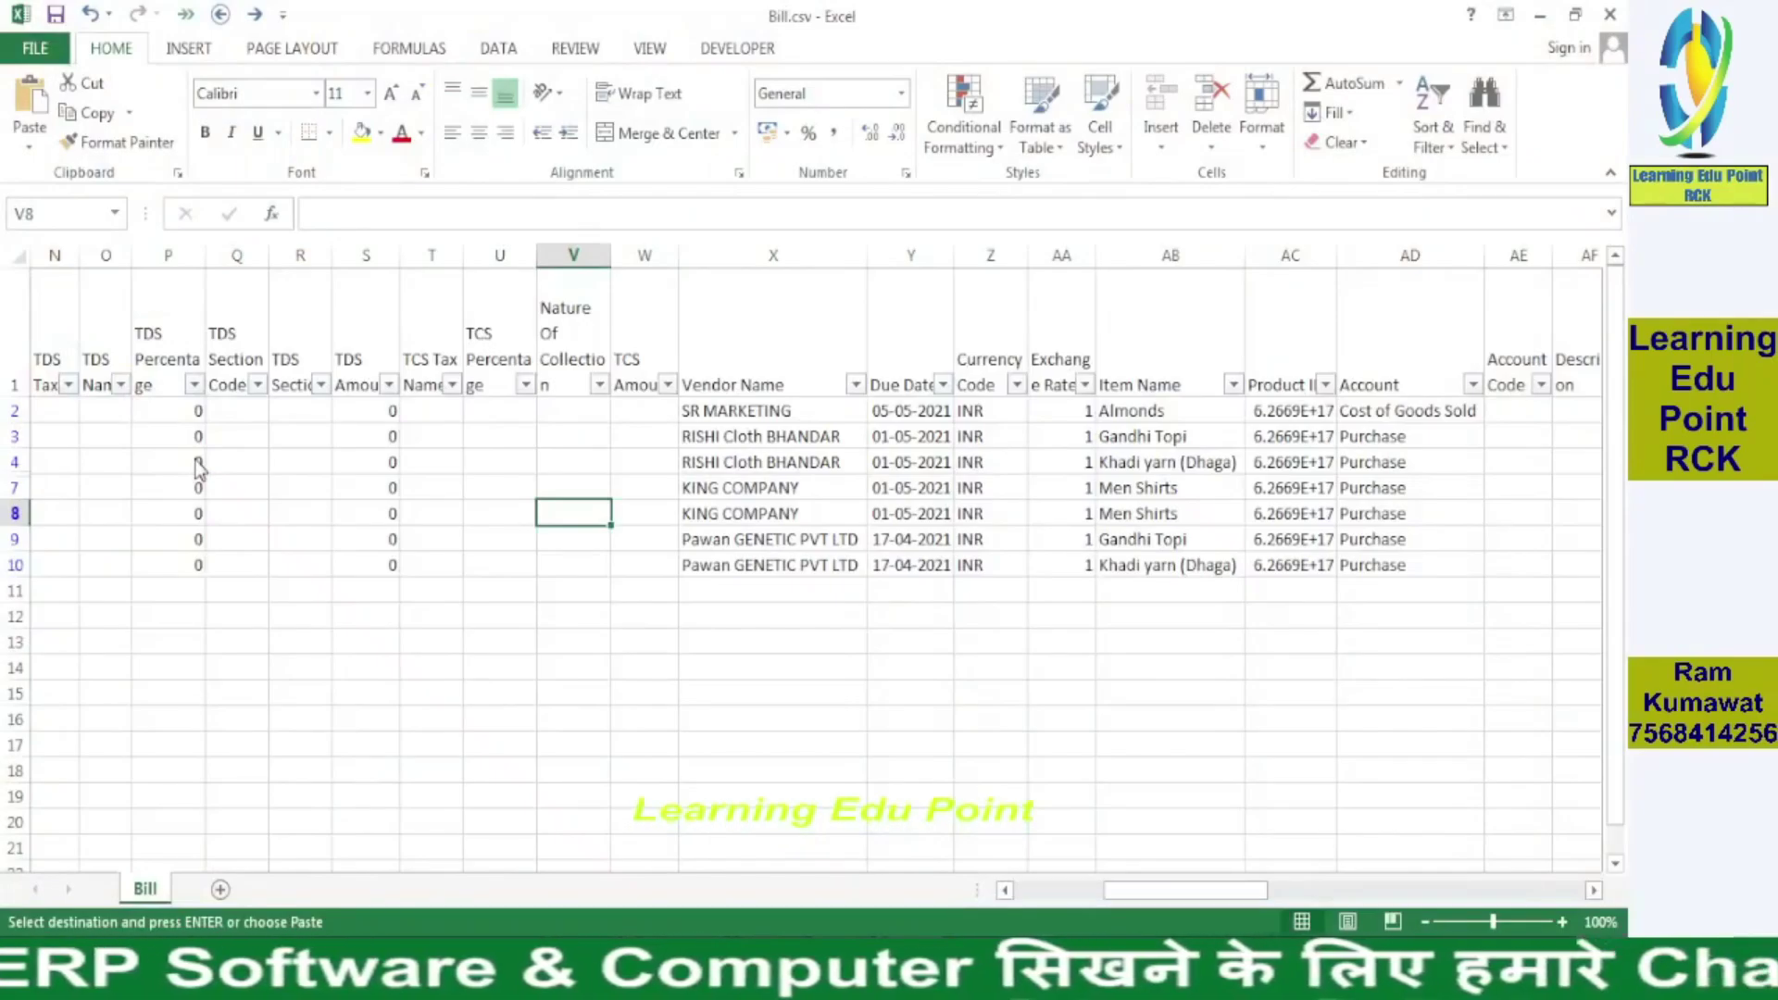
pyautogui.press('Right')
pyautogui.press('Right')
pyautogui.press('Down')
pyautogui.press('Up')
pyautogui.press('Down')
pyautogui.press('Right')
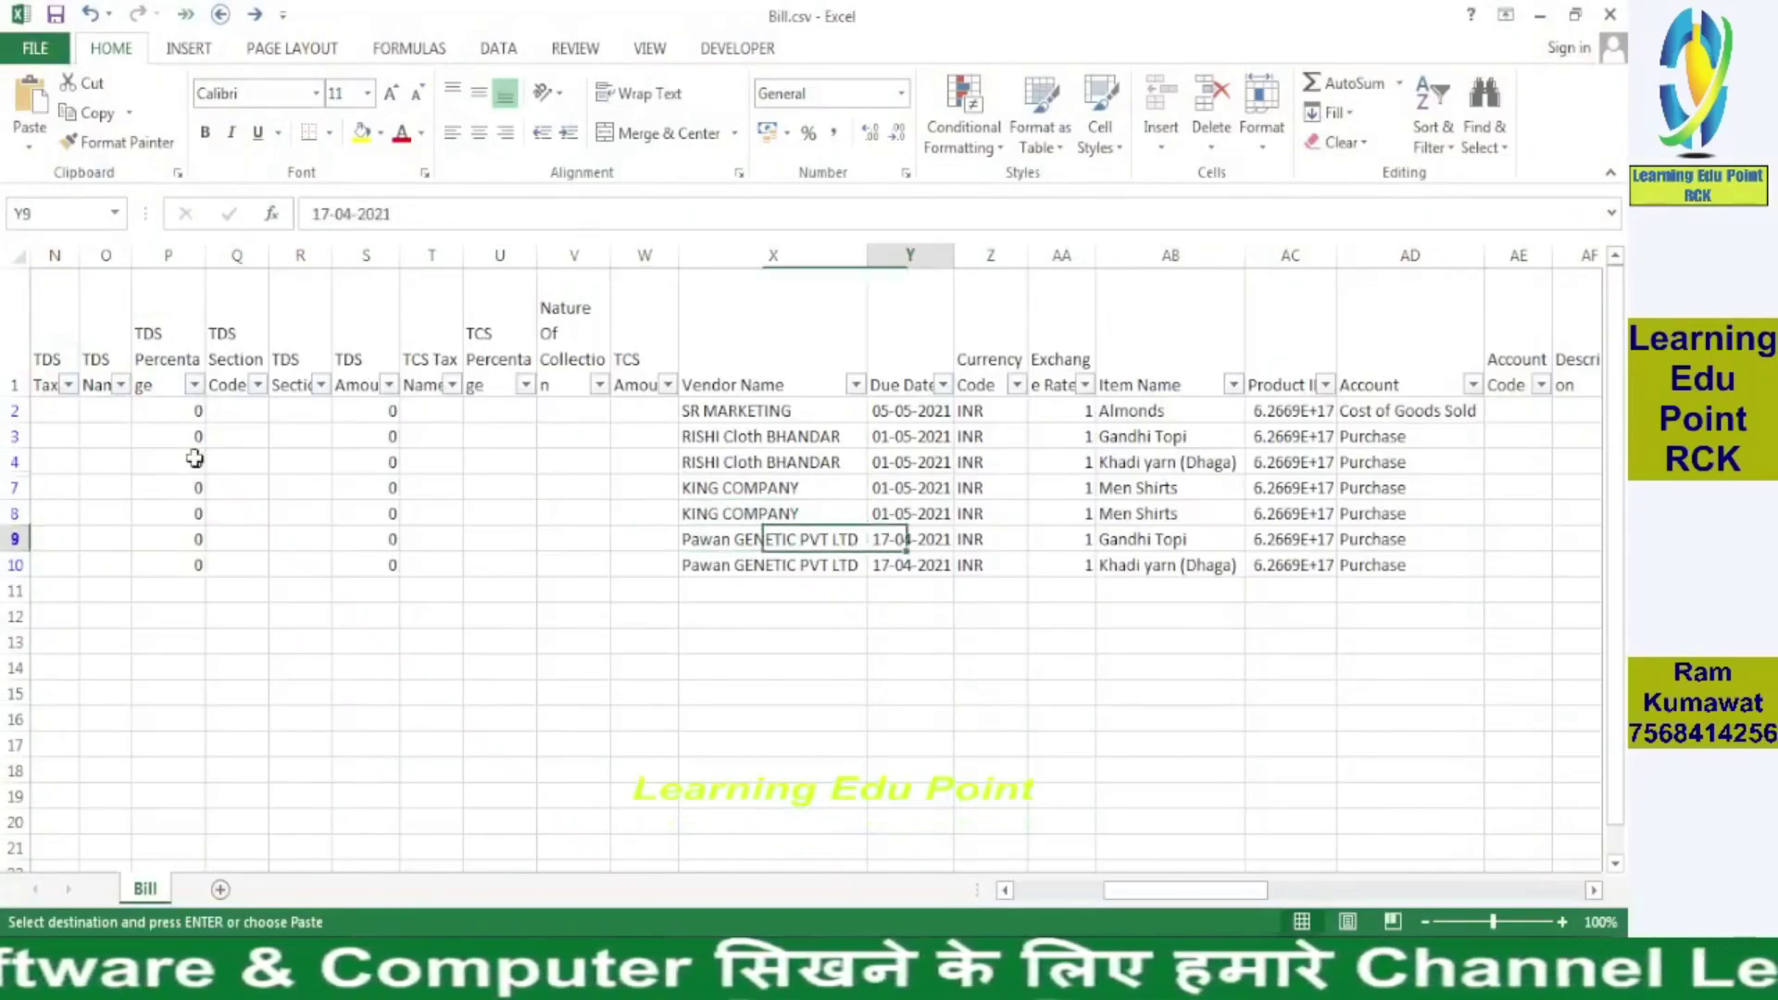
pyautogui.press('Right')
pyautogui.press('Right')
pyautogui.press('Right')
pyautogui.press('Right')
pyautogui.press('Right')
pyautogui.press('Right')
pyautogui.press('Right')
pyautogui.press('Right')
pyautogui.press('Right')
pyautogui.press('Right')
pyautogui.press('Right')
pyautogui.press('Right')
pyautogui.press('Right')
pyautogui.press('Right')
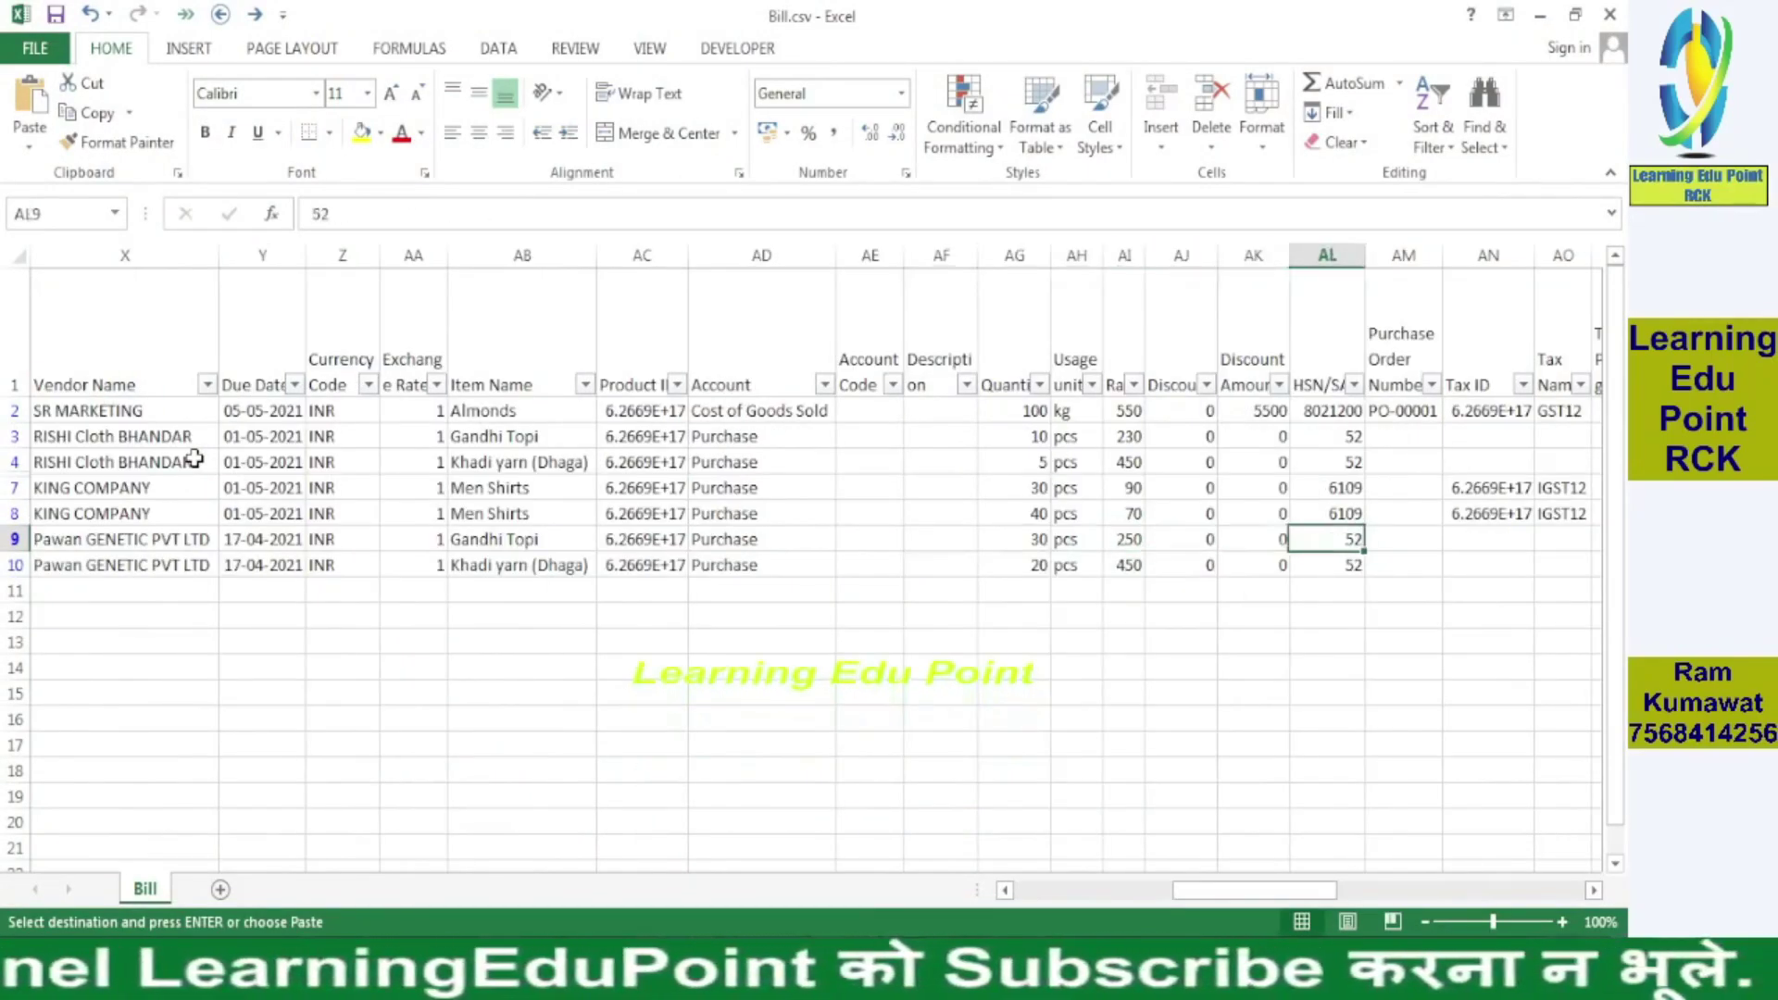
pyautogui.press('Left')
pyautogui.press('Left')
pyautogui.press('Left')
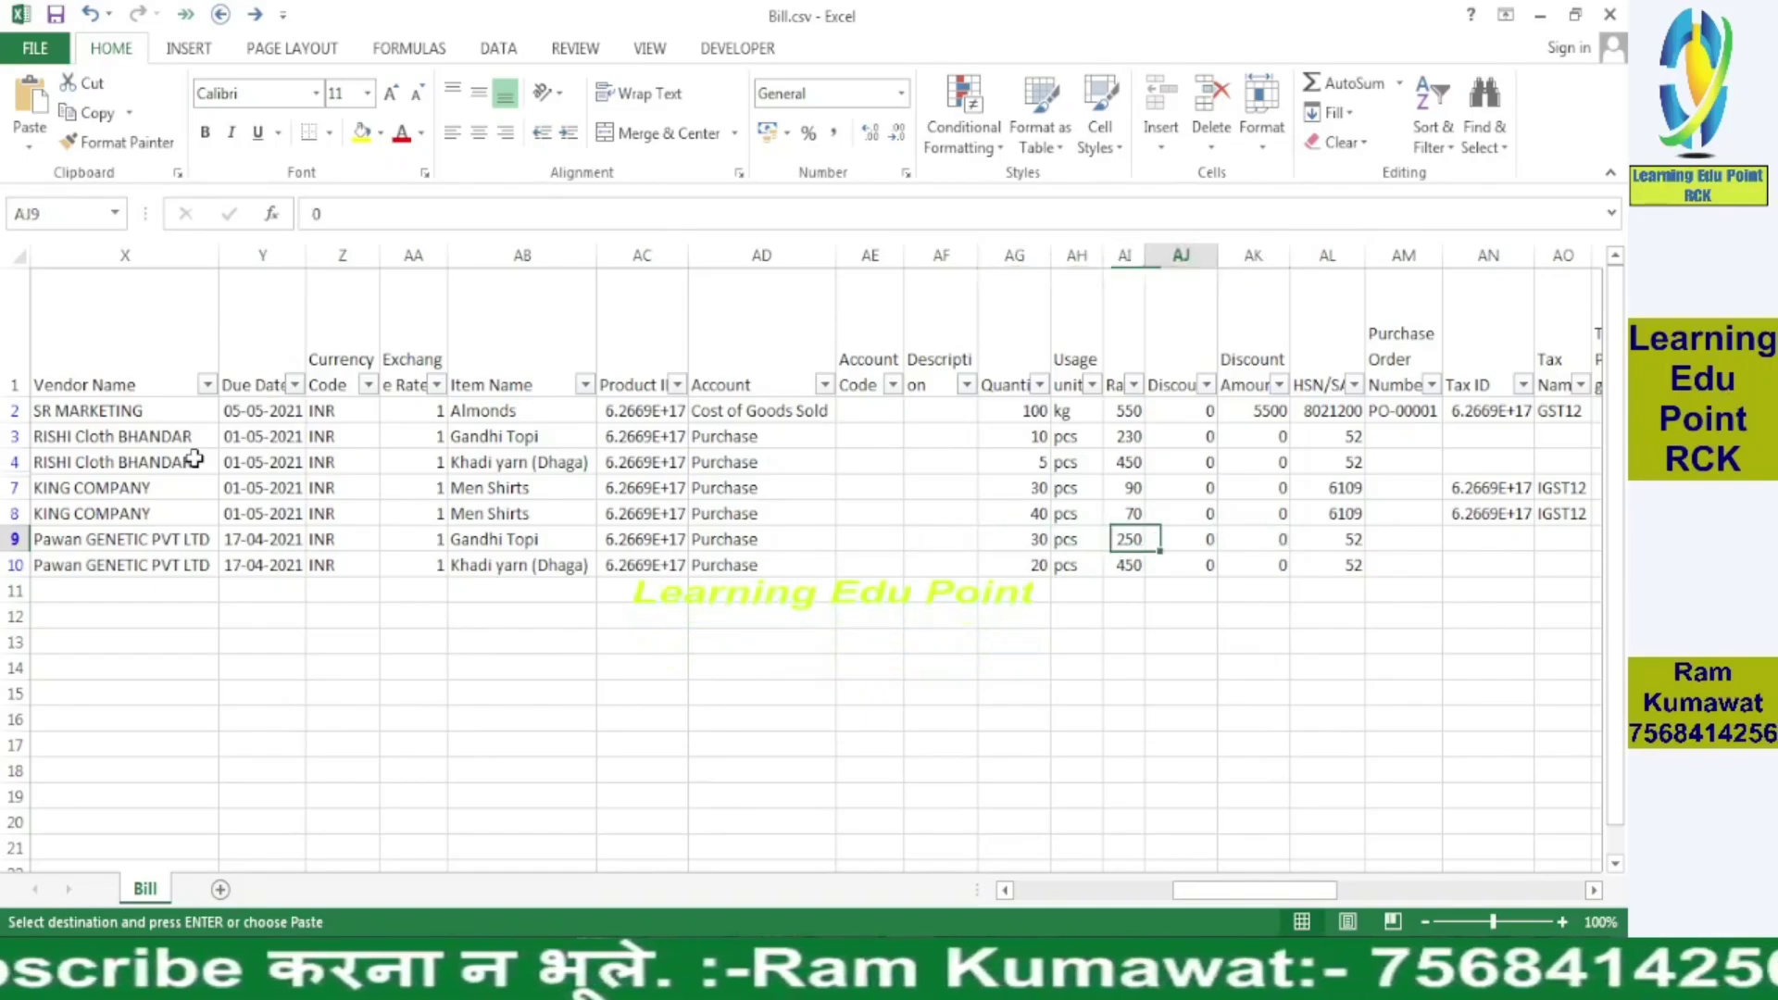
pyautogui.press('Right')
pyautogui.press('Right')
pyautogui.press('Right')
pyautogui.press('Right')
pyautogui.press('Right')
pyautogui.press('Right')
pyautogui.press('Right')
pyautogui.press('Right')
pyautogui.press('Right')
pyautogui.press('Right')
pyautogui.press('Right')
pyautogui.press('Right')
pyautogui.press('Right')
pyautogui.press('Right')
pyautogui.press('Right')
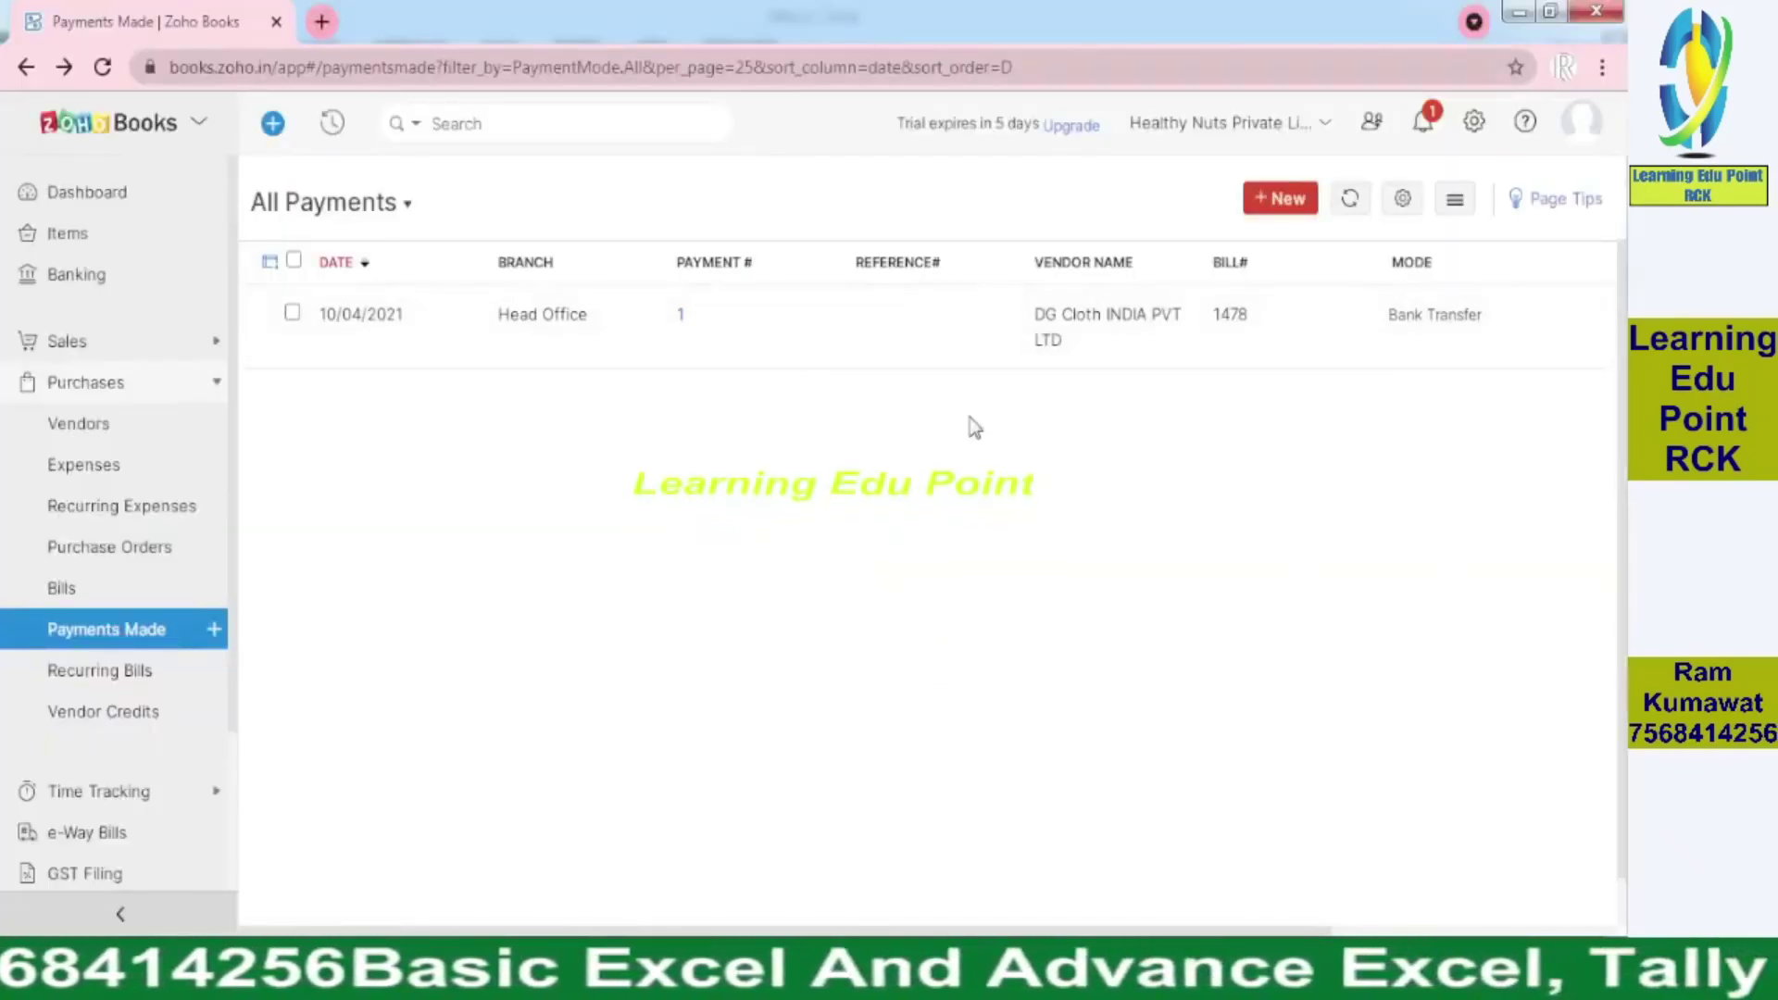
# - Switch to Zoho Books in Chrome, download the unpaid bills PK1515 and BS7485 together as a PDF, and open bills.pdf
pyautogui.click(81, 604)
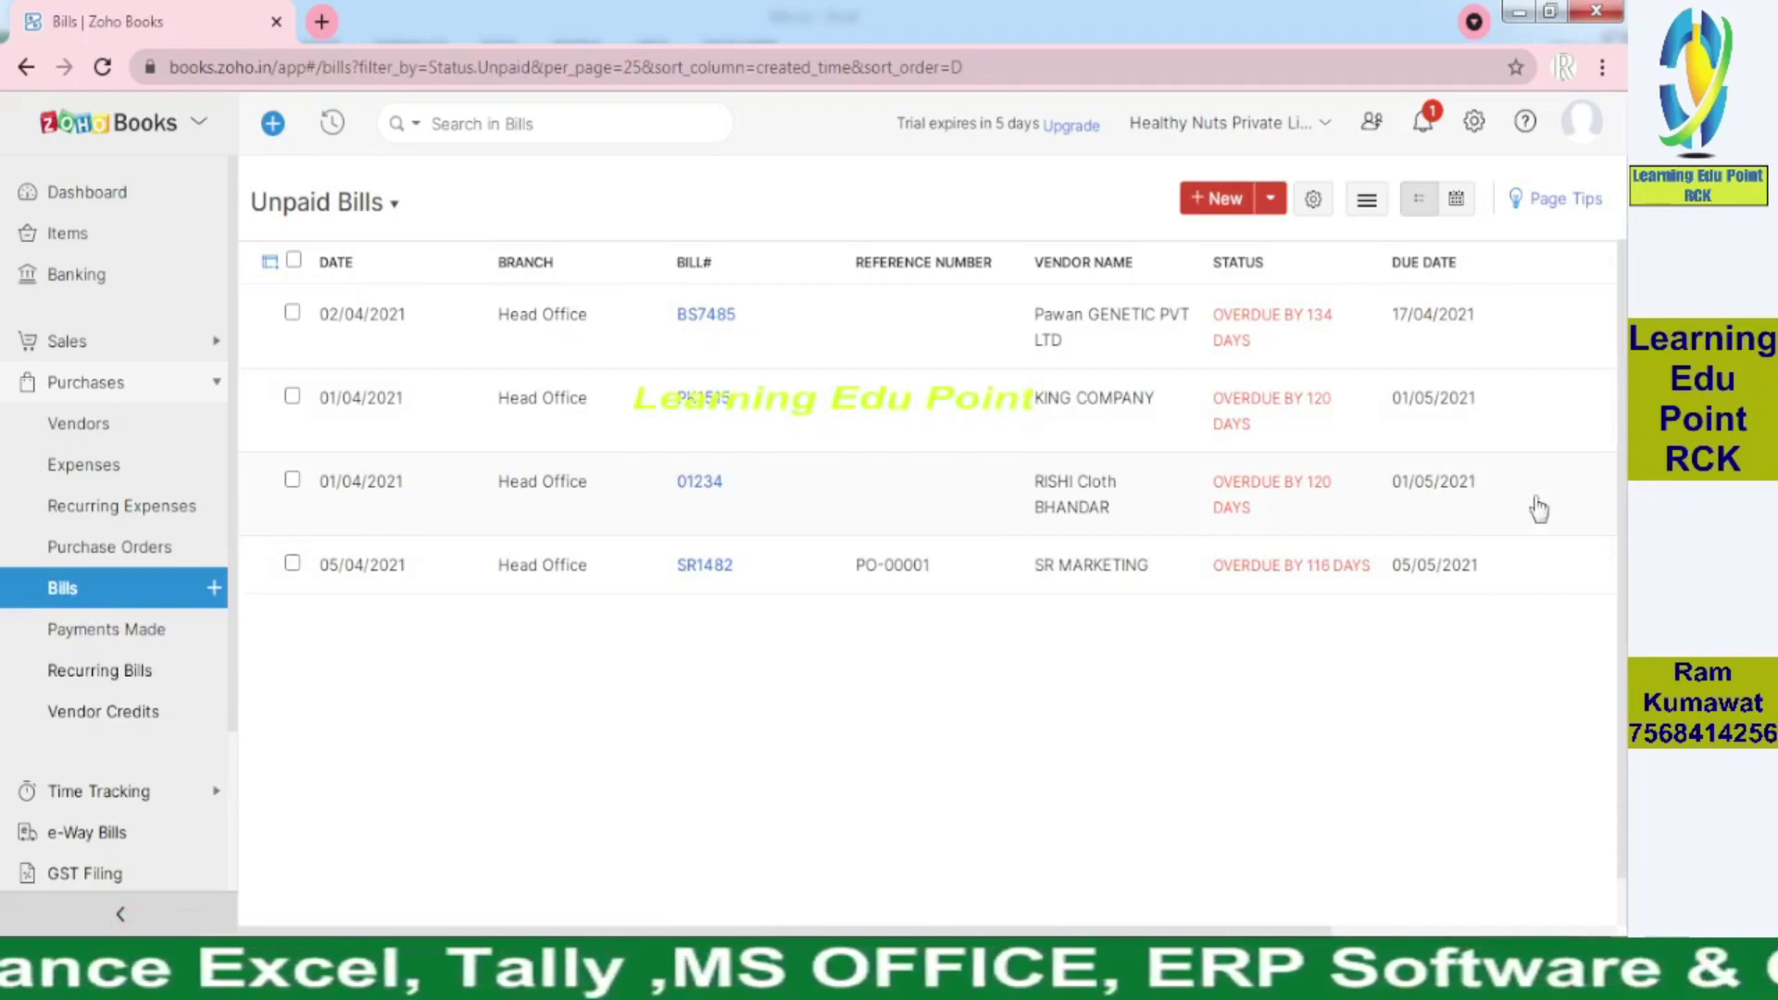
pyautogui.click(292, 564)
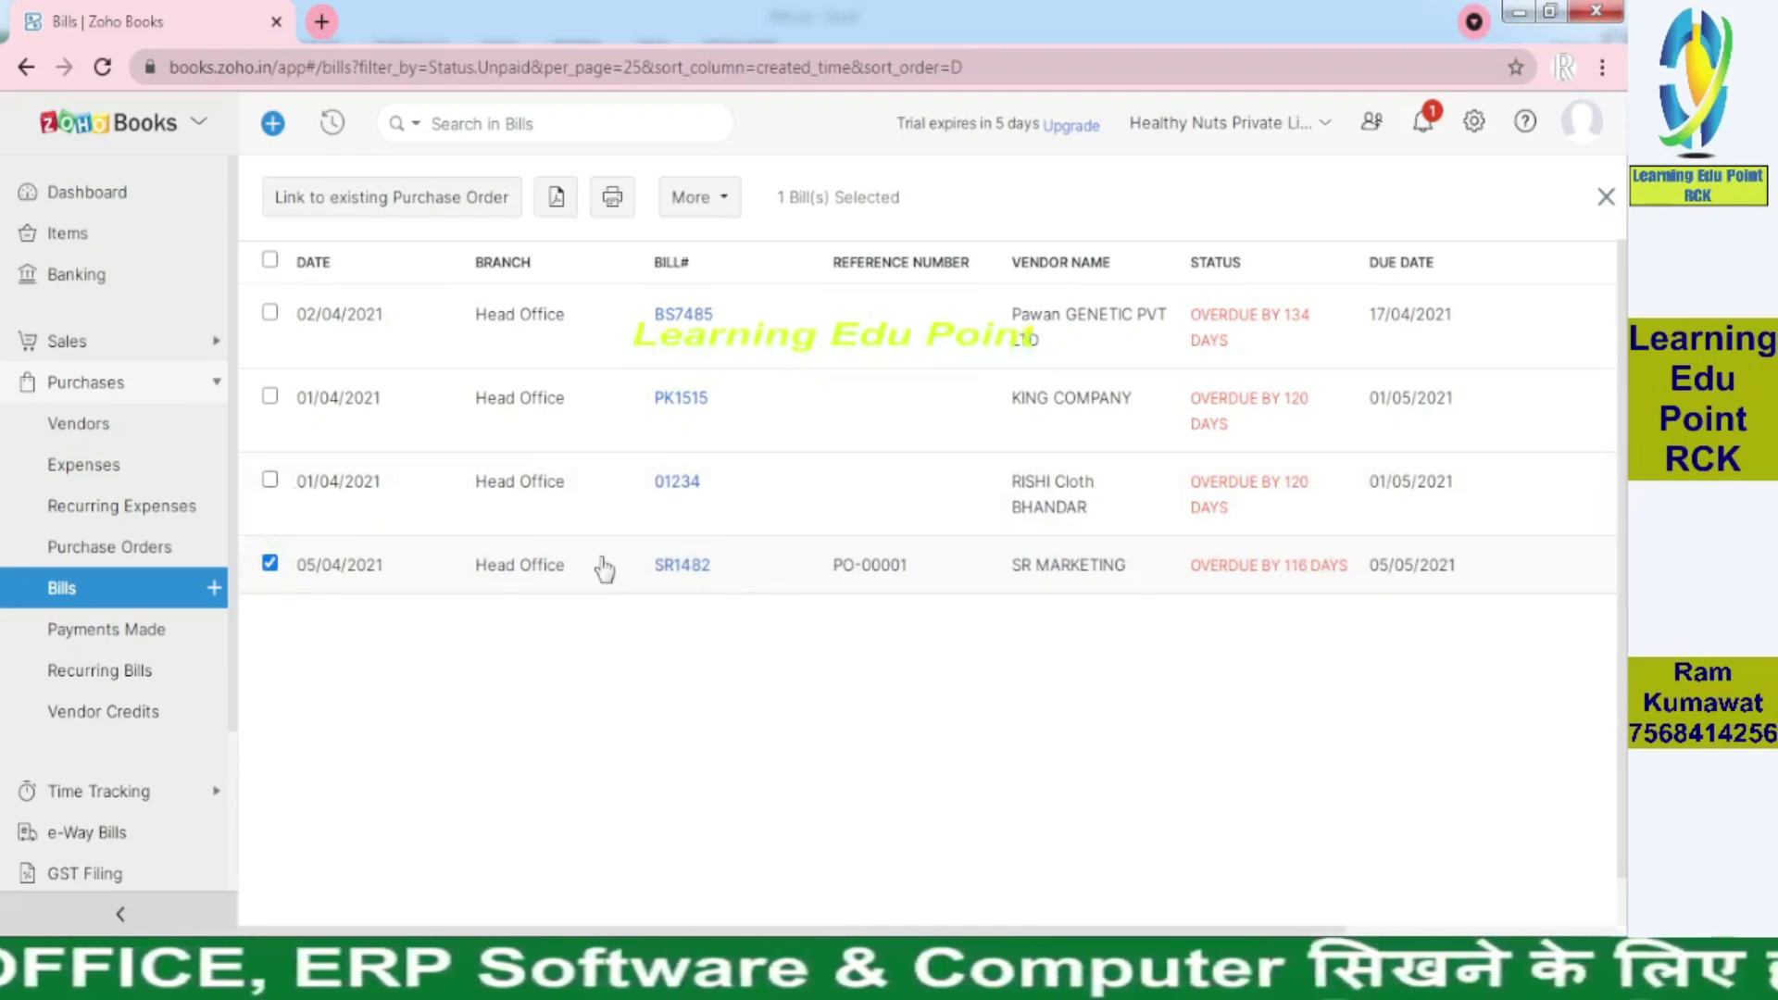
pyautogui.click(267, 566)
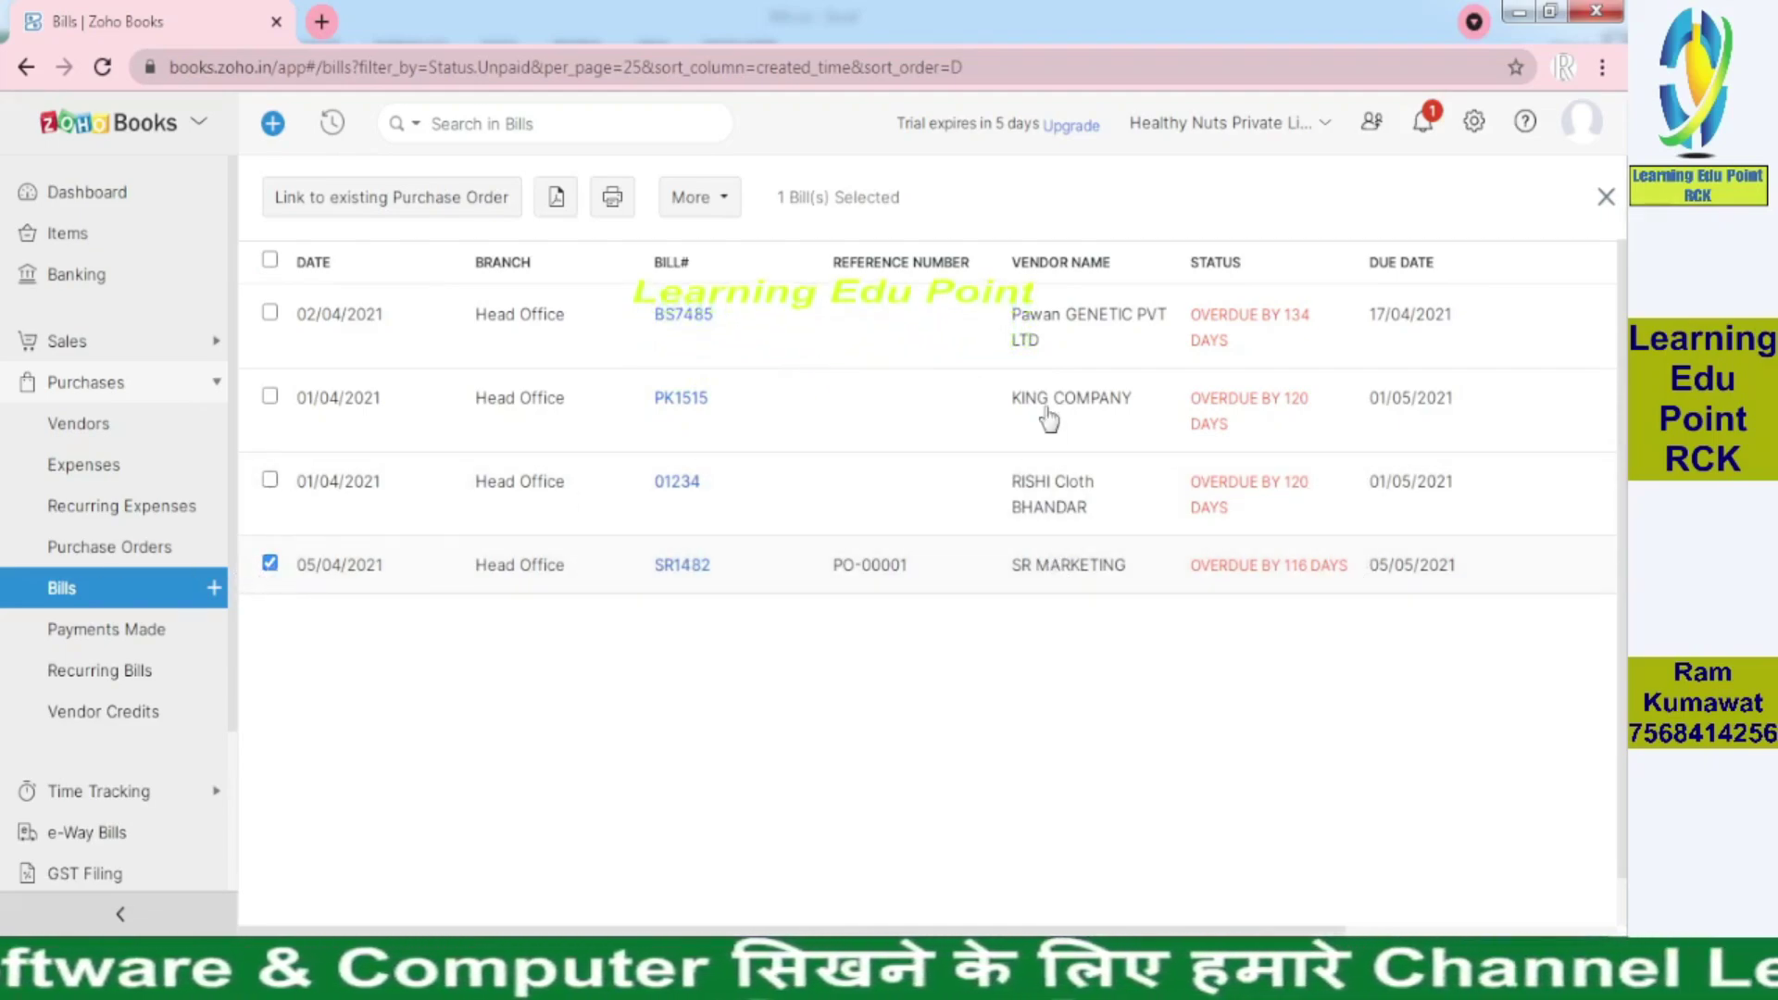
pyautogui.click(291, 396)
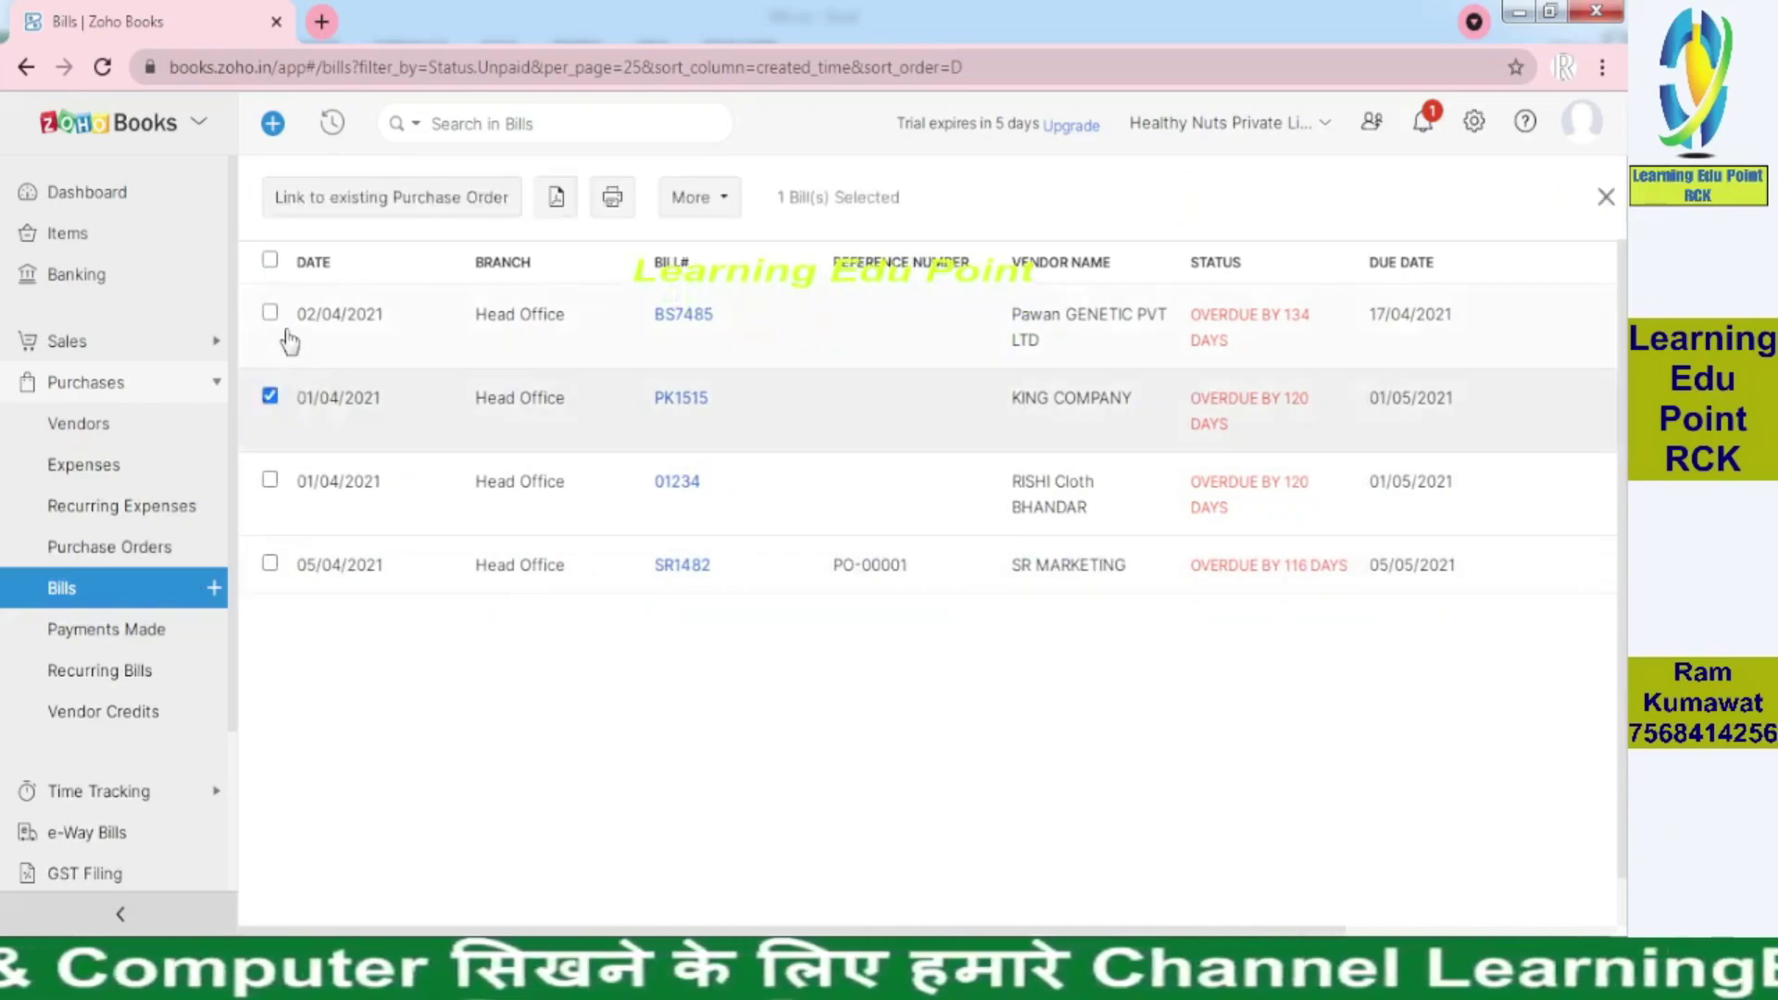
pyautogui.click(269, 315)
pyautogui.click(556, 196)
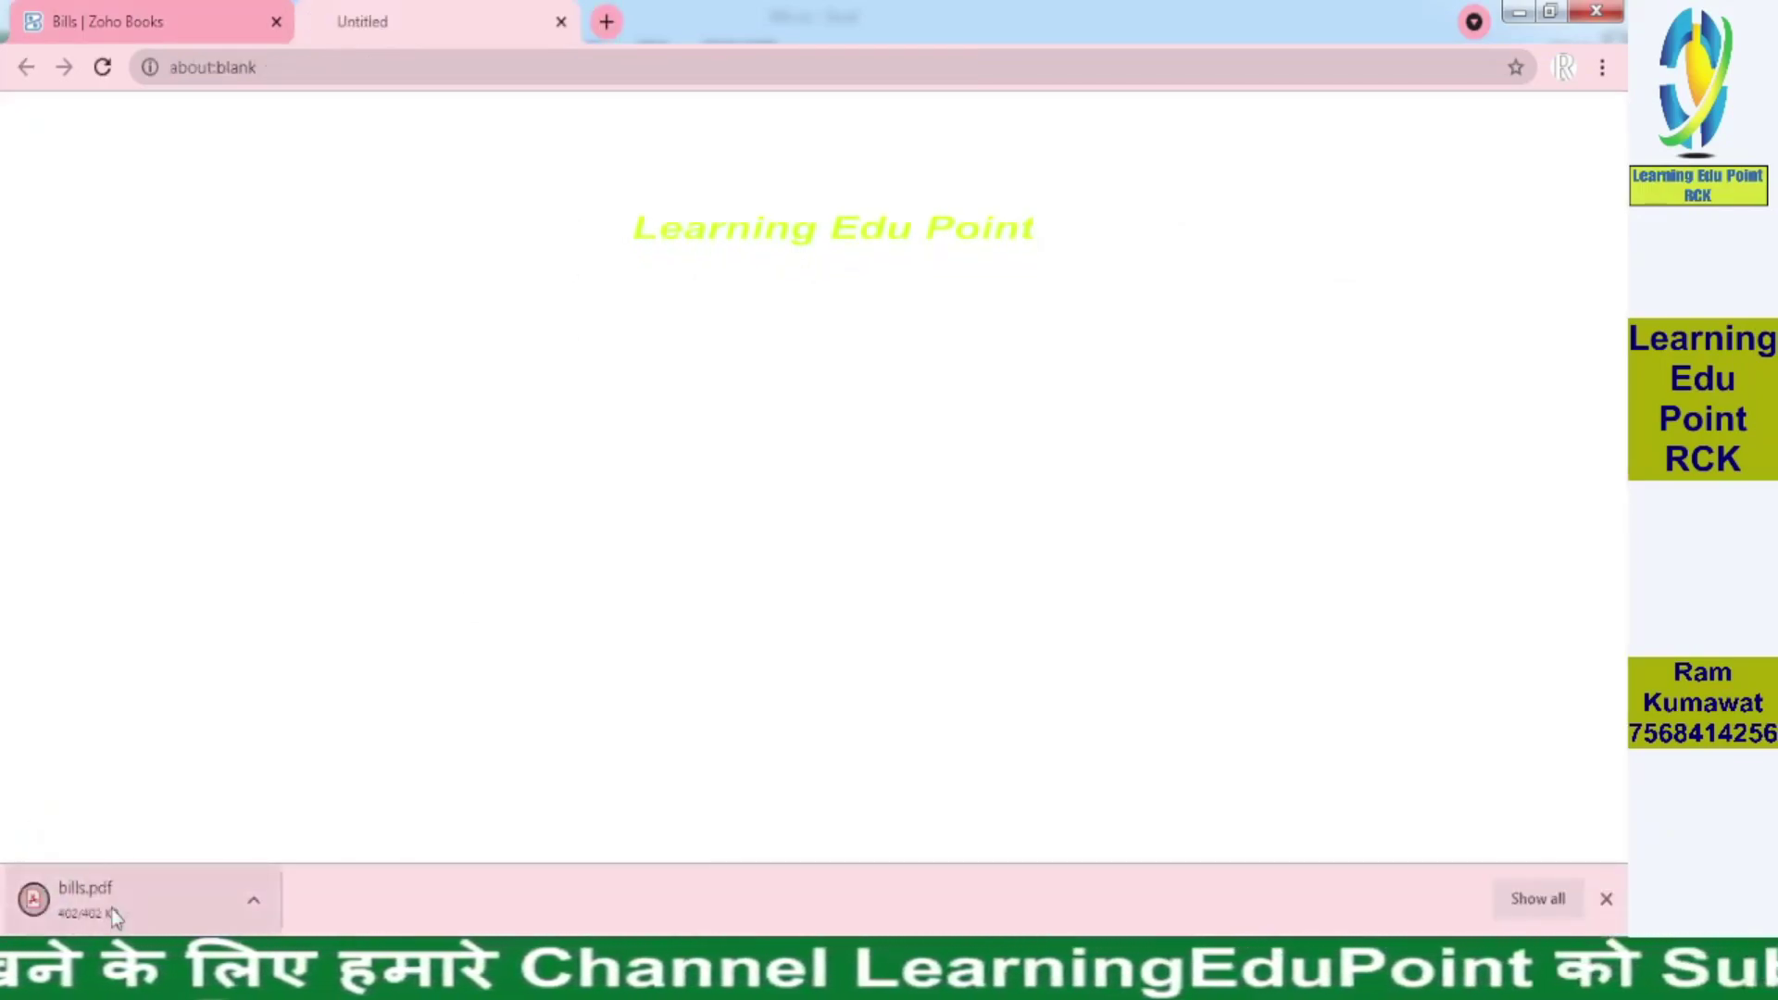
pyautogui.click(130, 897)
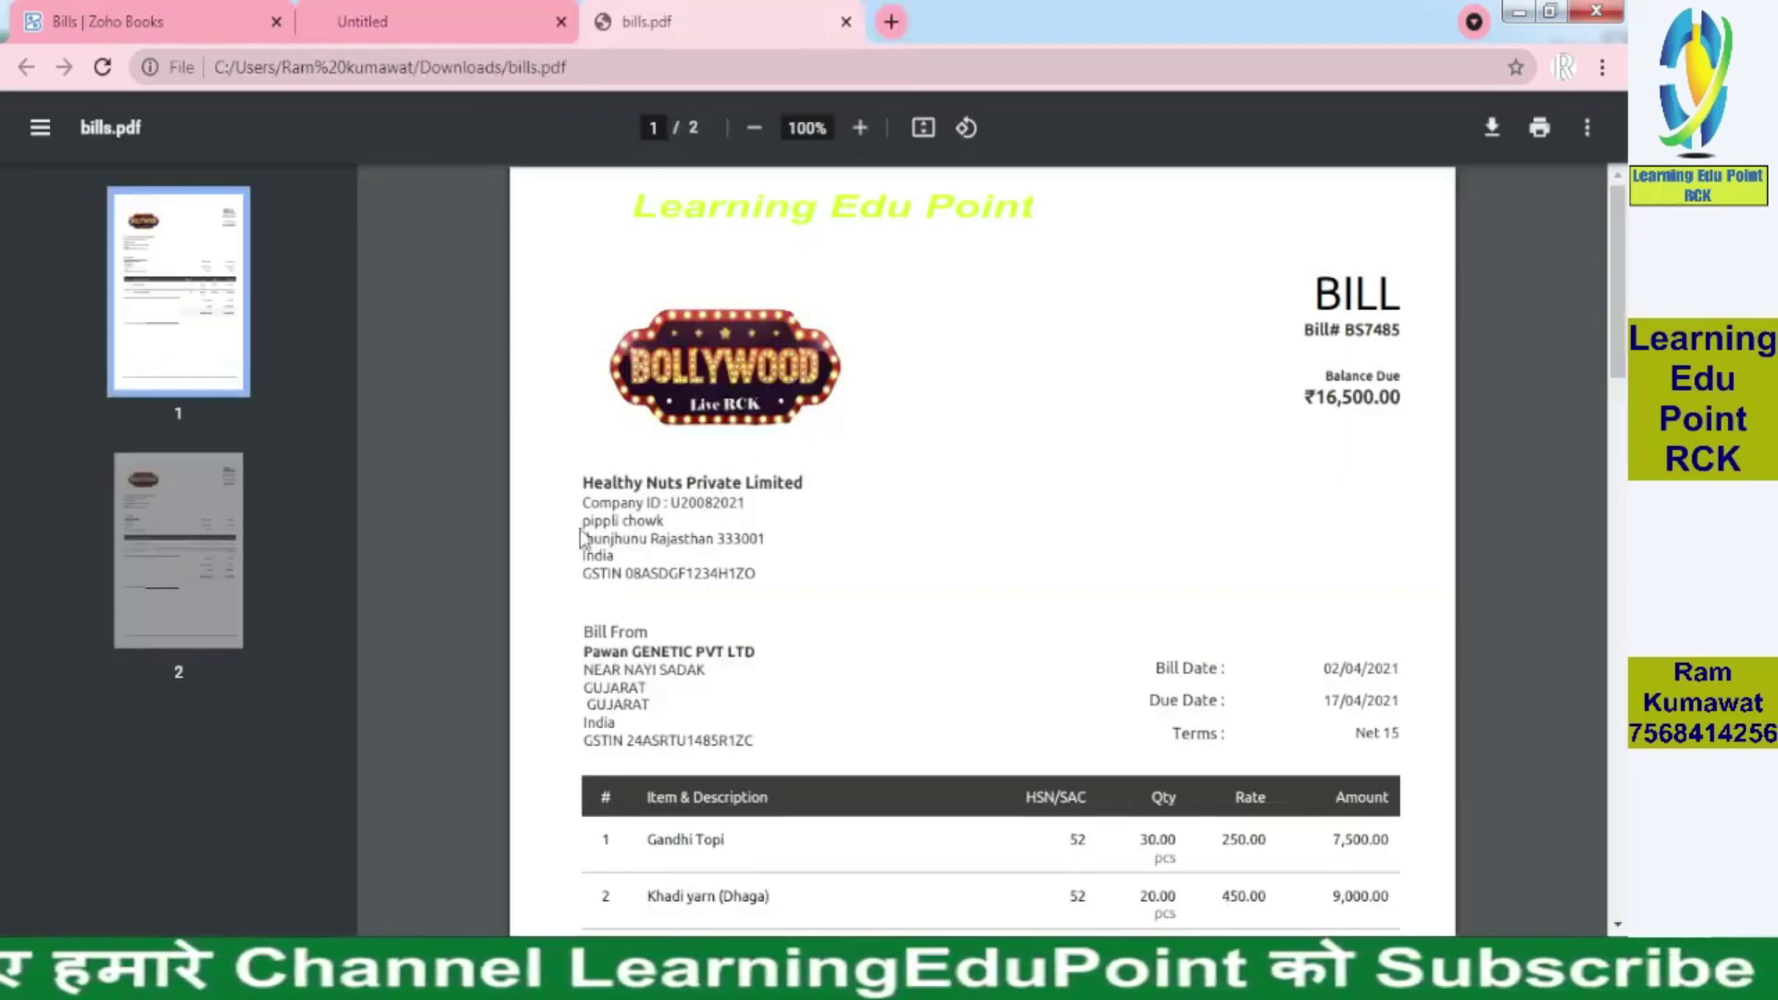
# - Enter 16500, the balance due on the Pawan GENETIC PVT LTD bill, as the Amount in G3 of sample_billpayments.csv
pyautogui.scroll(-3, 1627, 370)
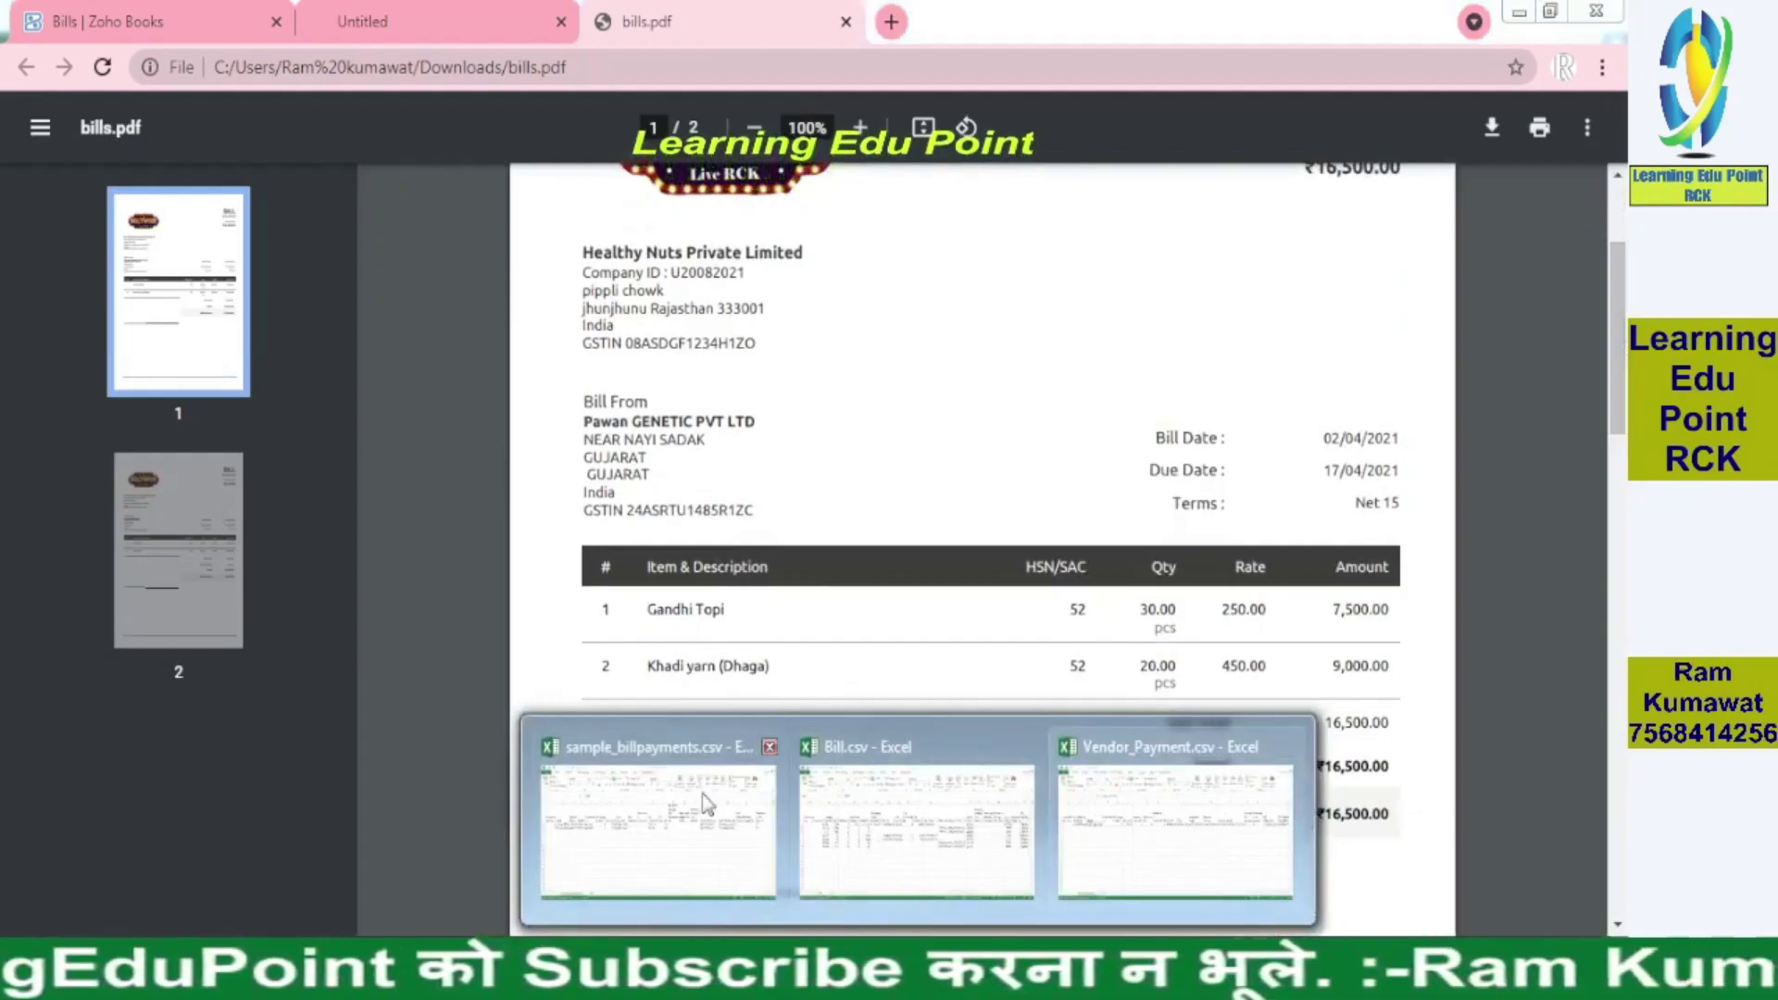
pyautogui.click(690, 808)
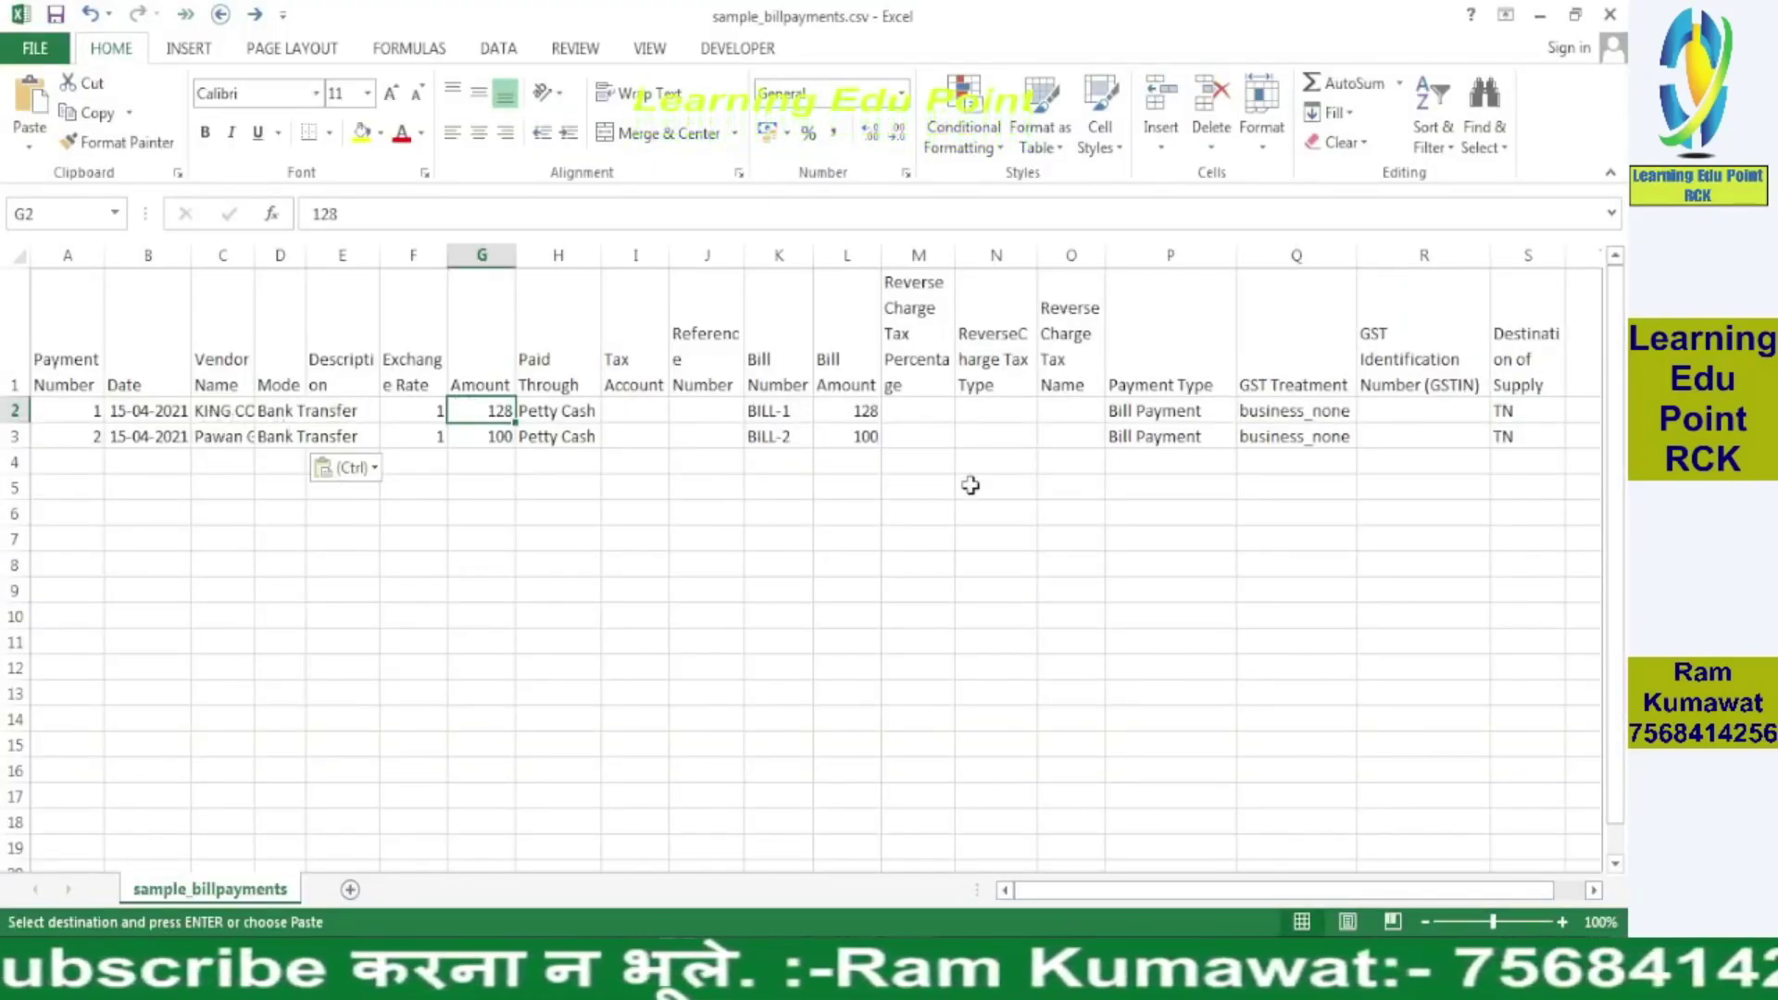
pyautogui.click(500, 436)
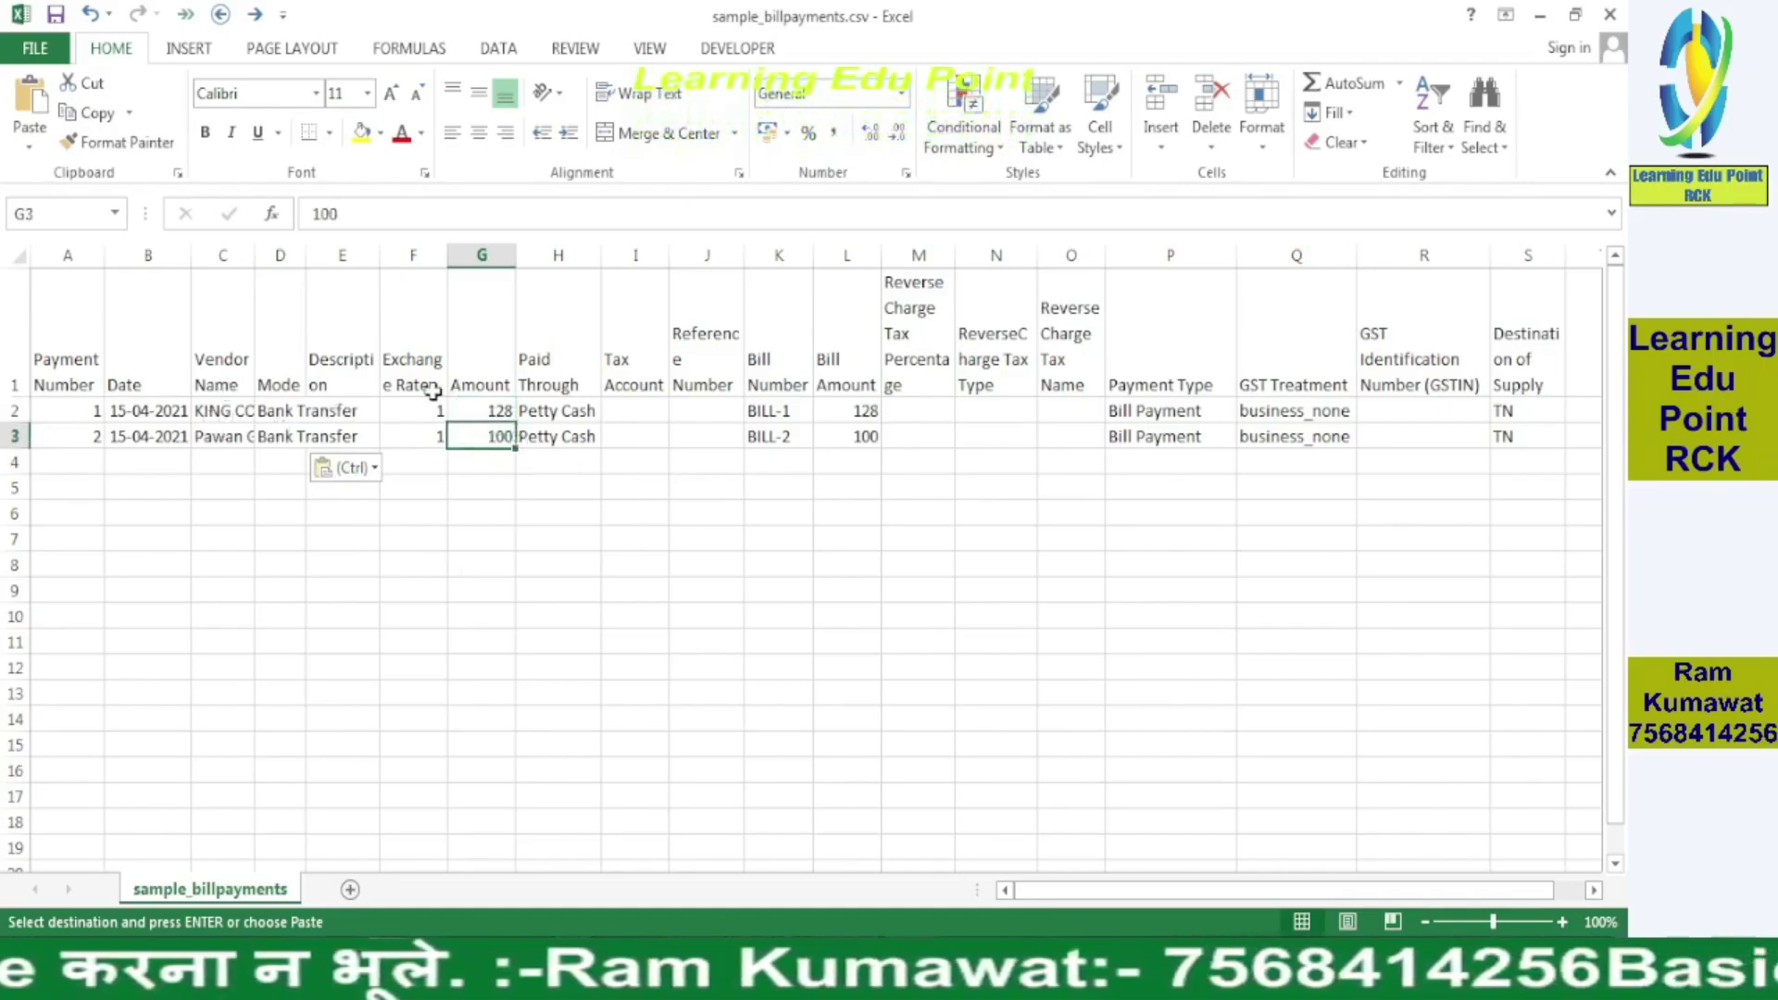
pyautogui.hotkey('alt', 'Tab')
pyautogui.moveTo(1619, 368); pyautogui.dragTo(1626, 722)
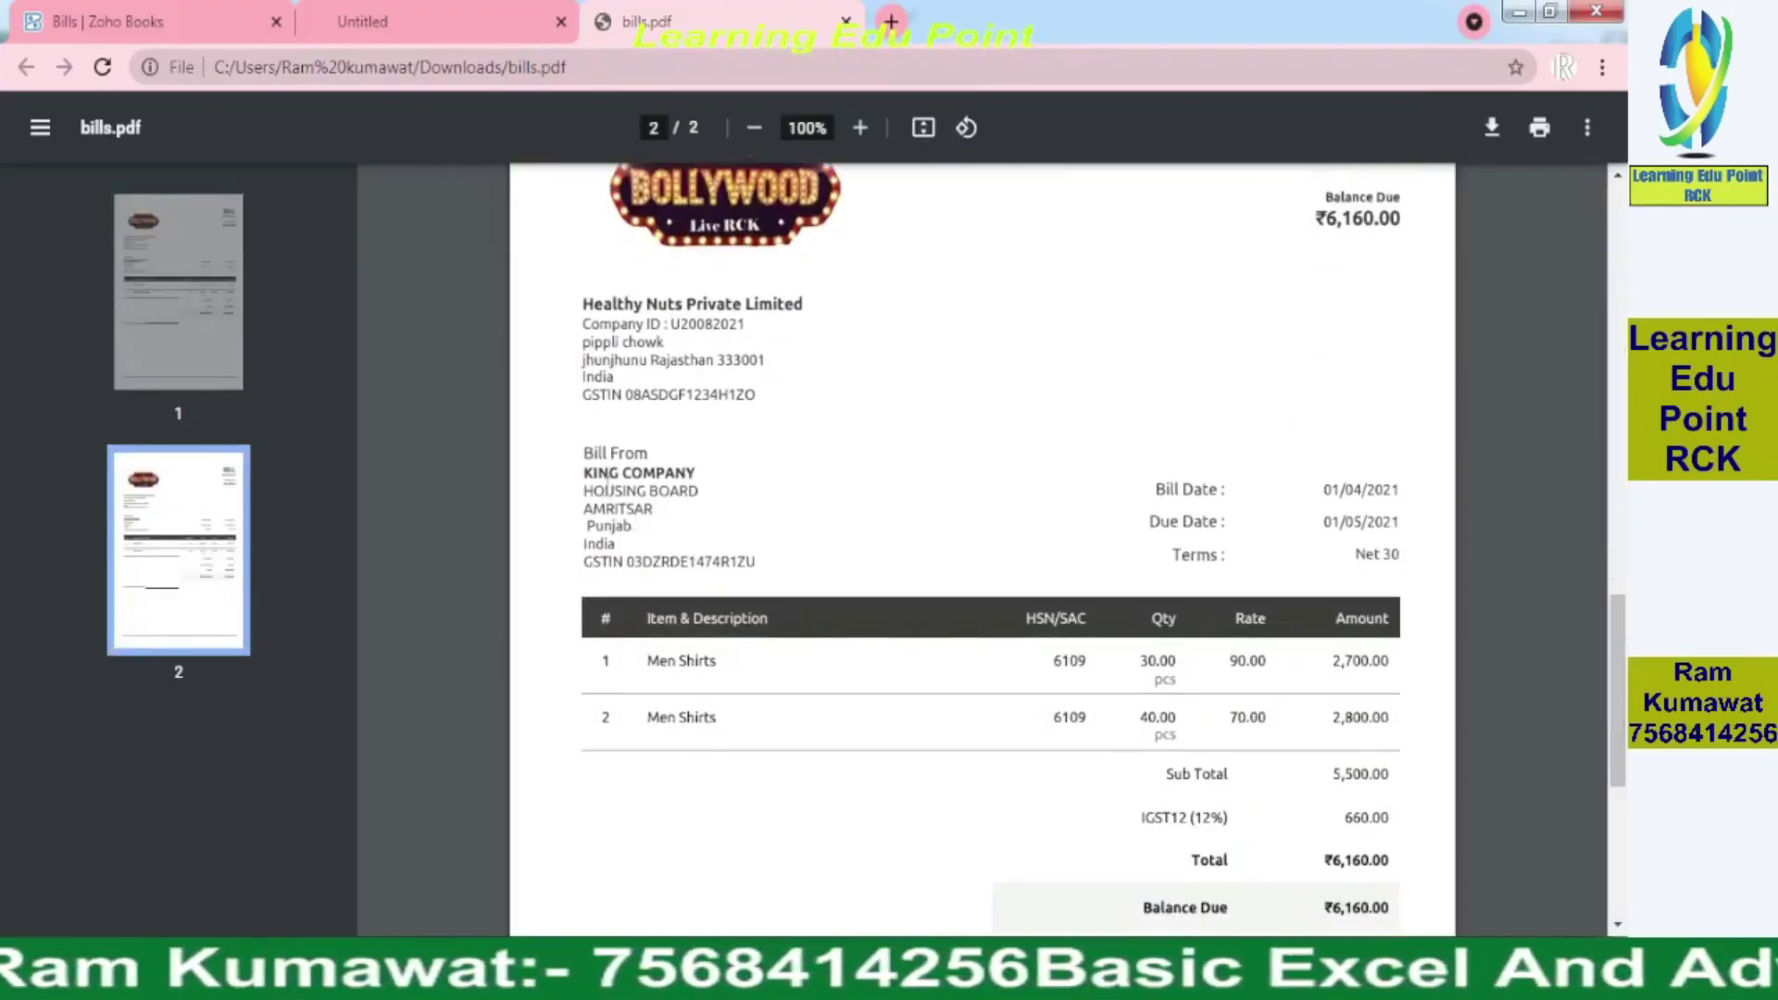
pyautogui.hotkey('alt', 'Tab')
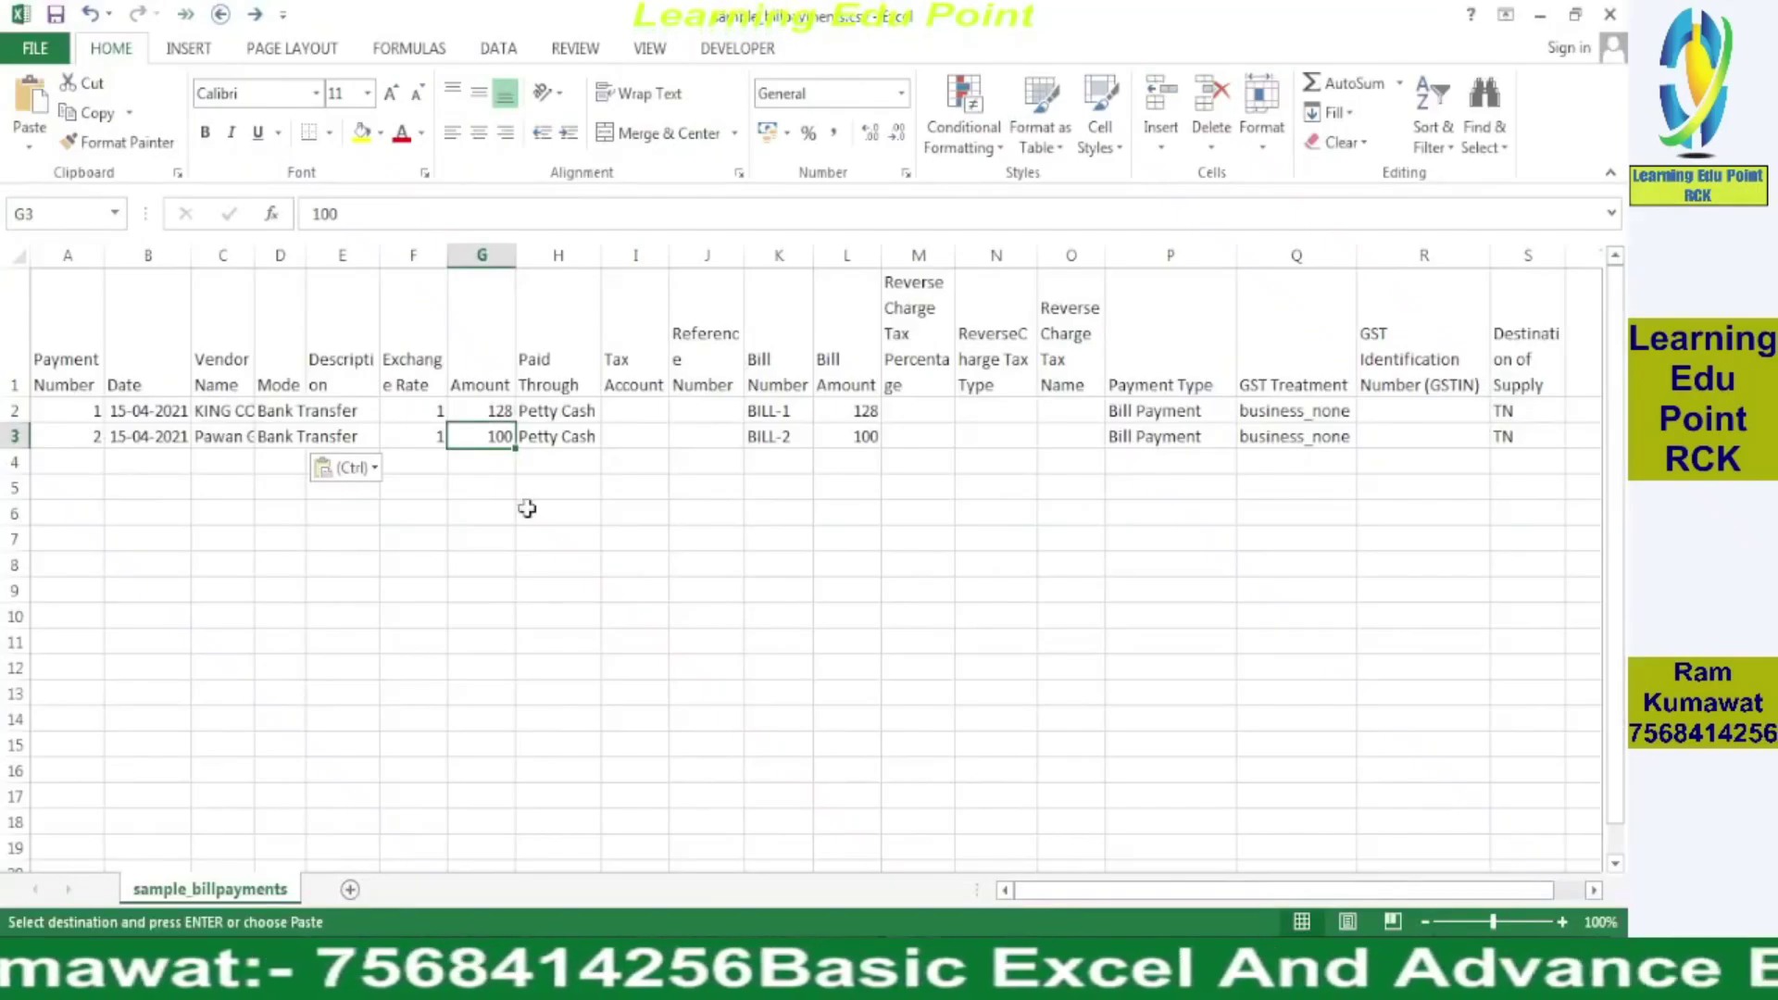
pyautogui.hotkey('alt', 'Tab')
pyautogui.moveTo(1625, 722); pyautogui.dragTo(1626, 250)
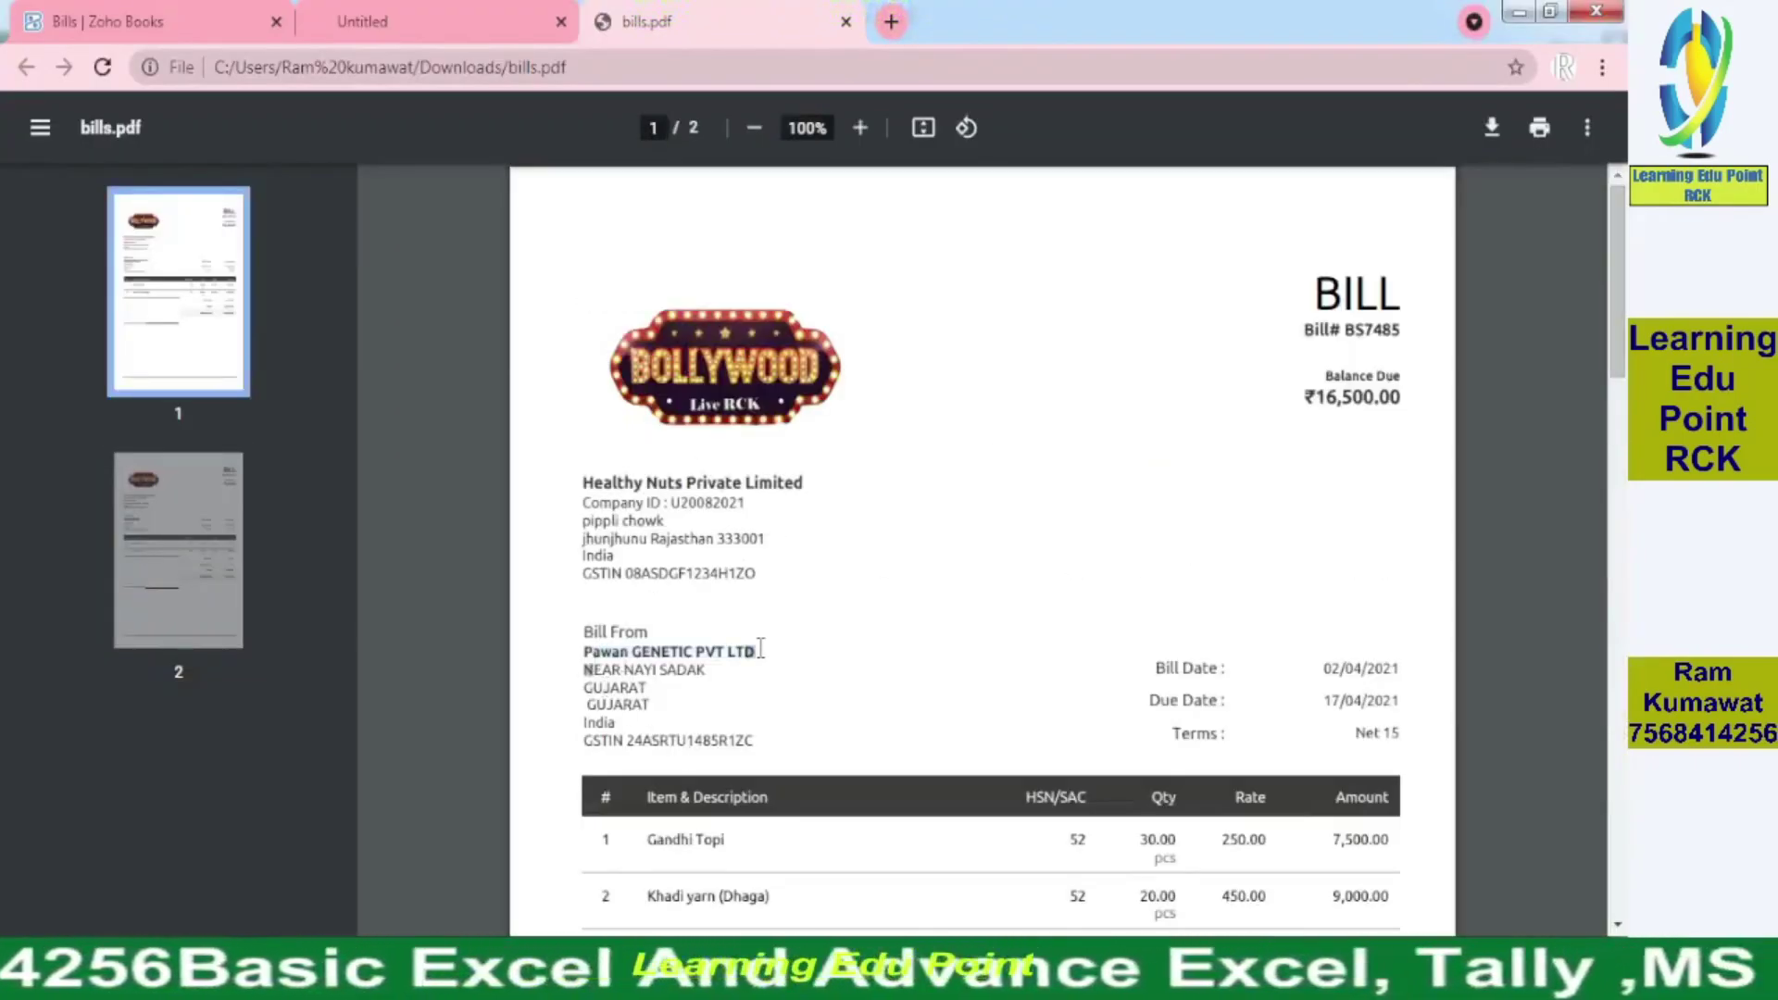
pyautogui.hotkey('alt', 'Tab')
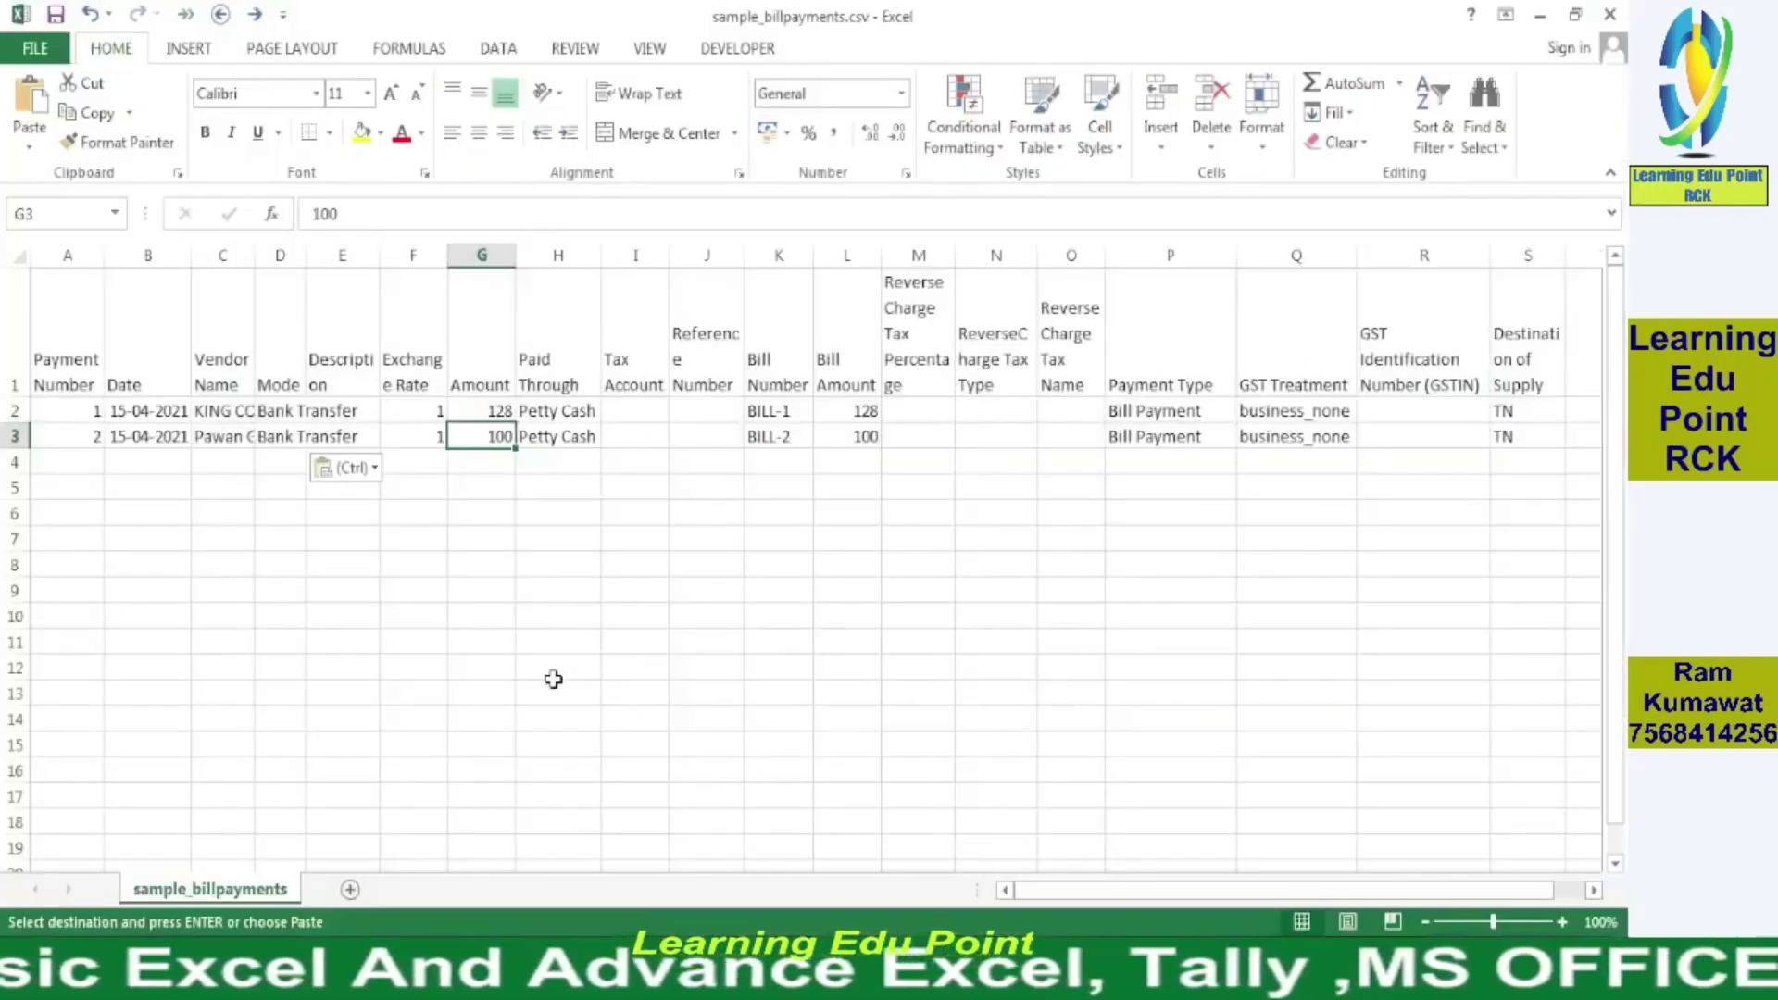
pyautogui.write('165')
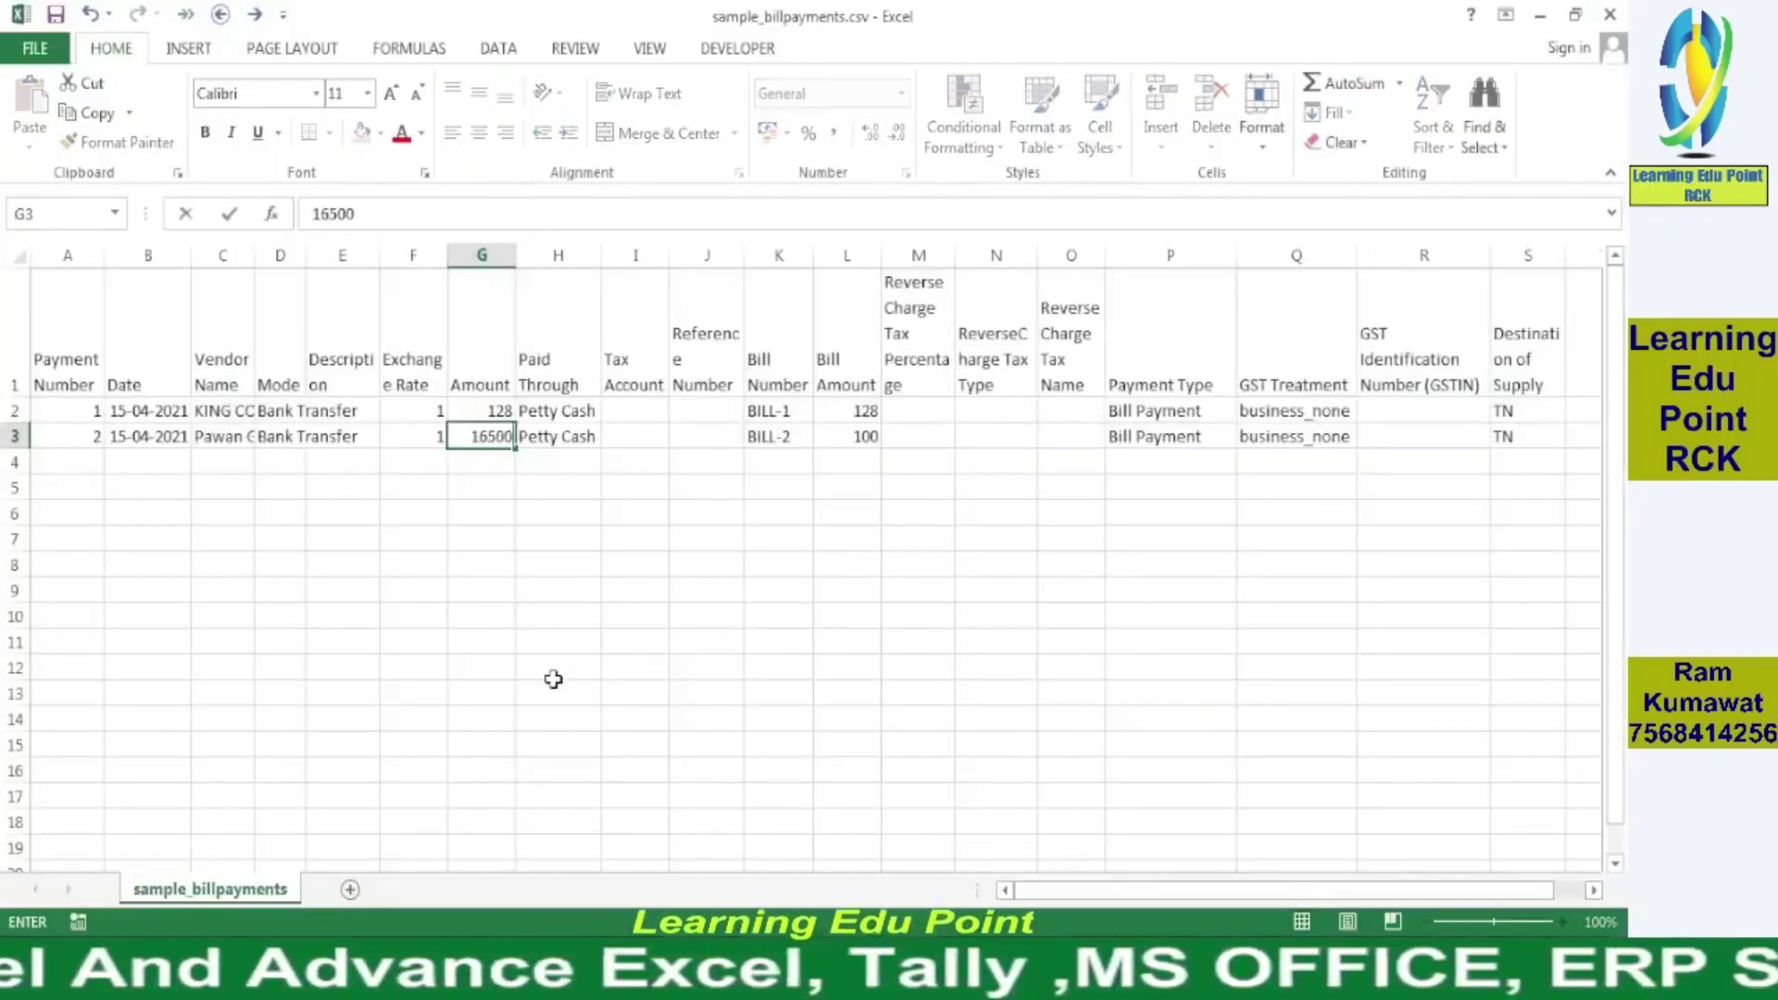
pyautogui.hotkey('alt', 'Tab')
pyautogui.hotkey('alt', 'Tab')
pyautogui.press('Up')
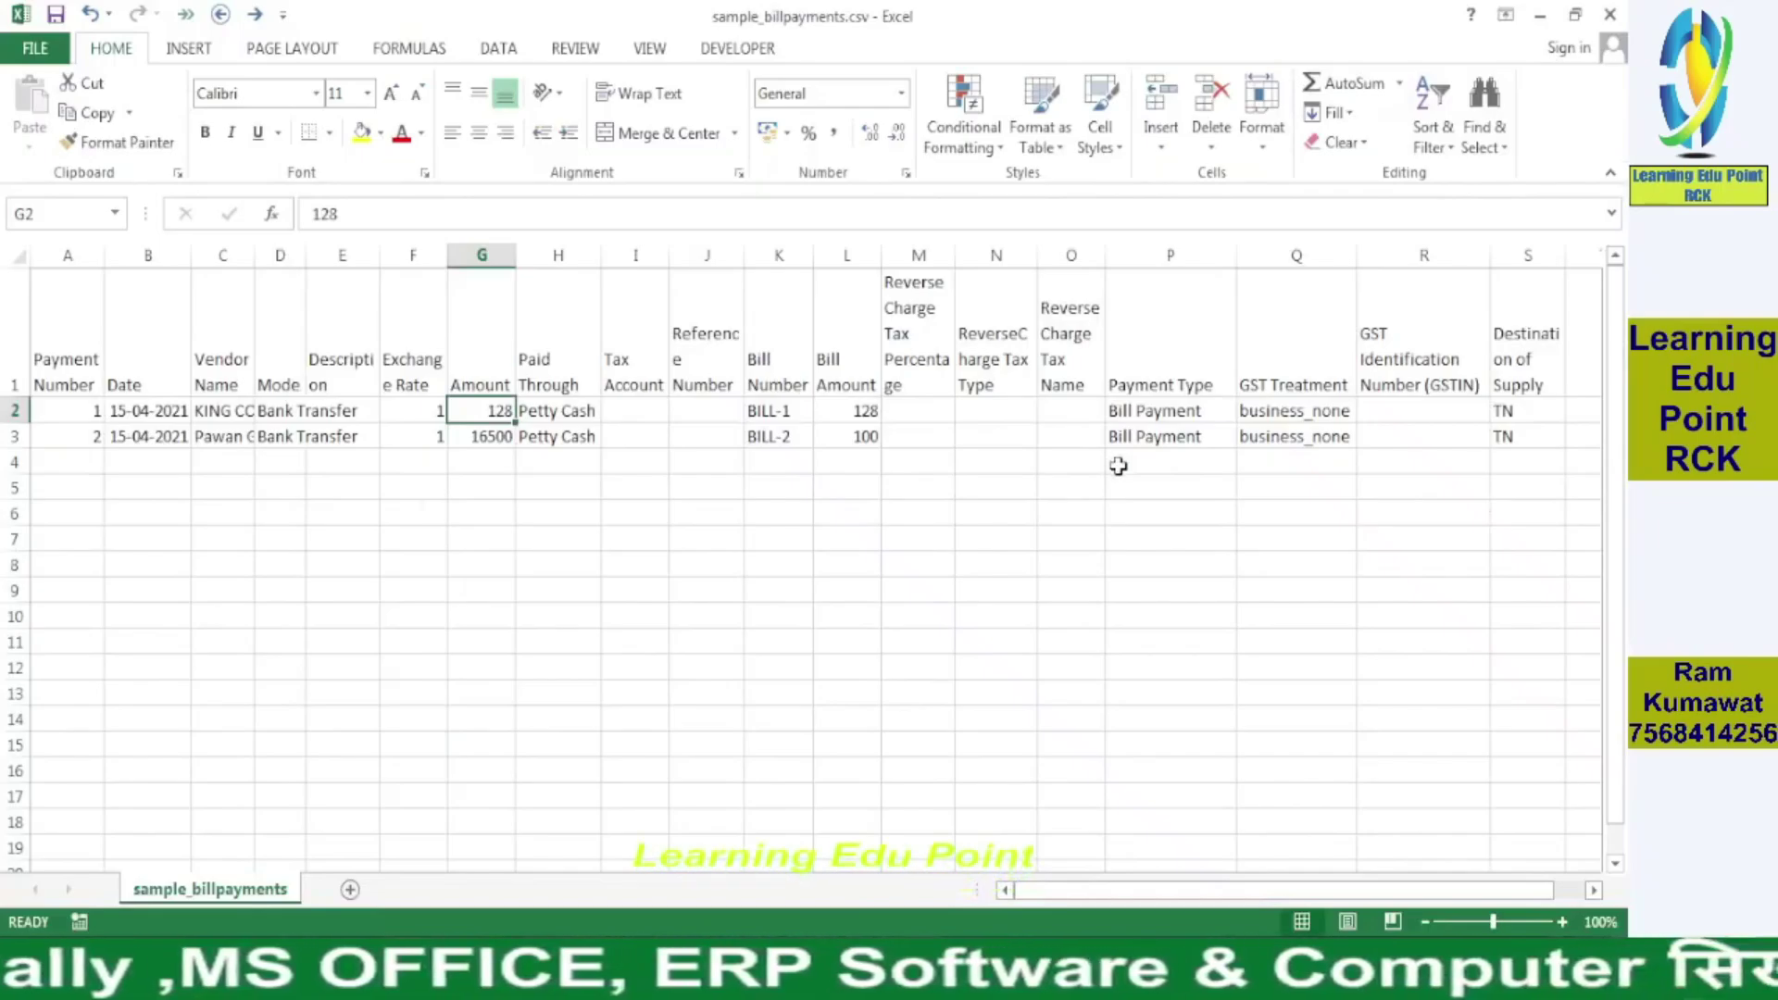
# - Enter 6160, the balance due on the KING COMPANY bill in bills.pdf, as the Amount in G2 of sample_billpayments.csv
pyautogui.hotkey('alt', 'Tab')
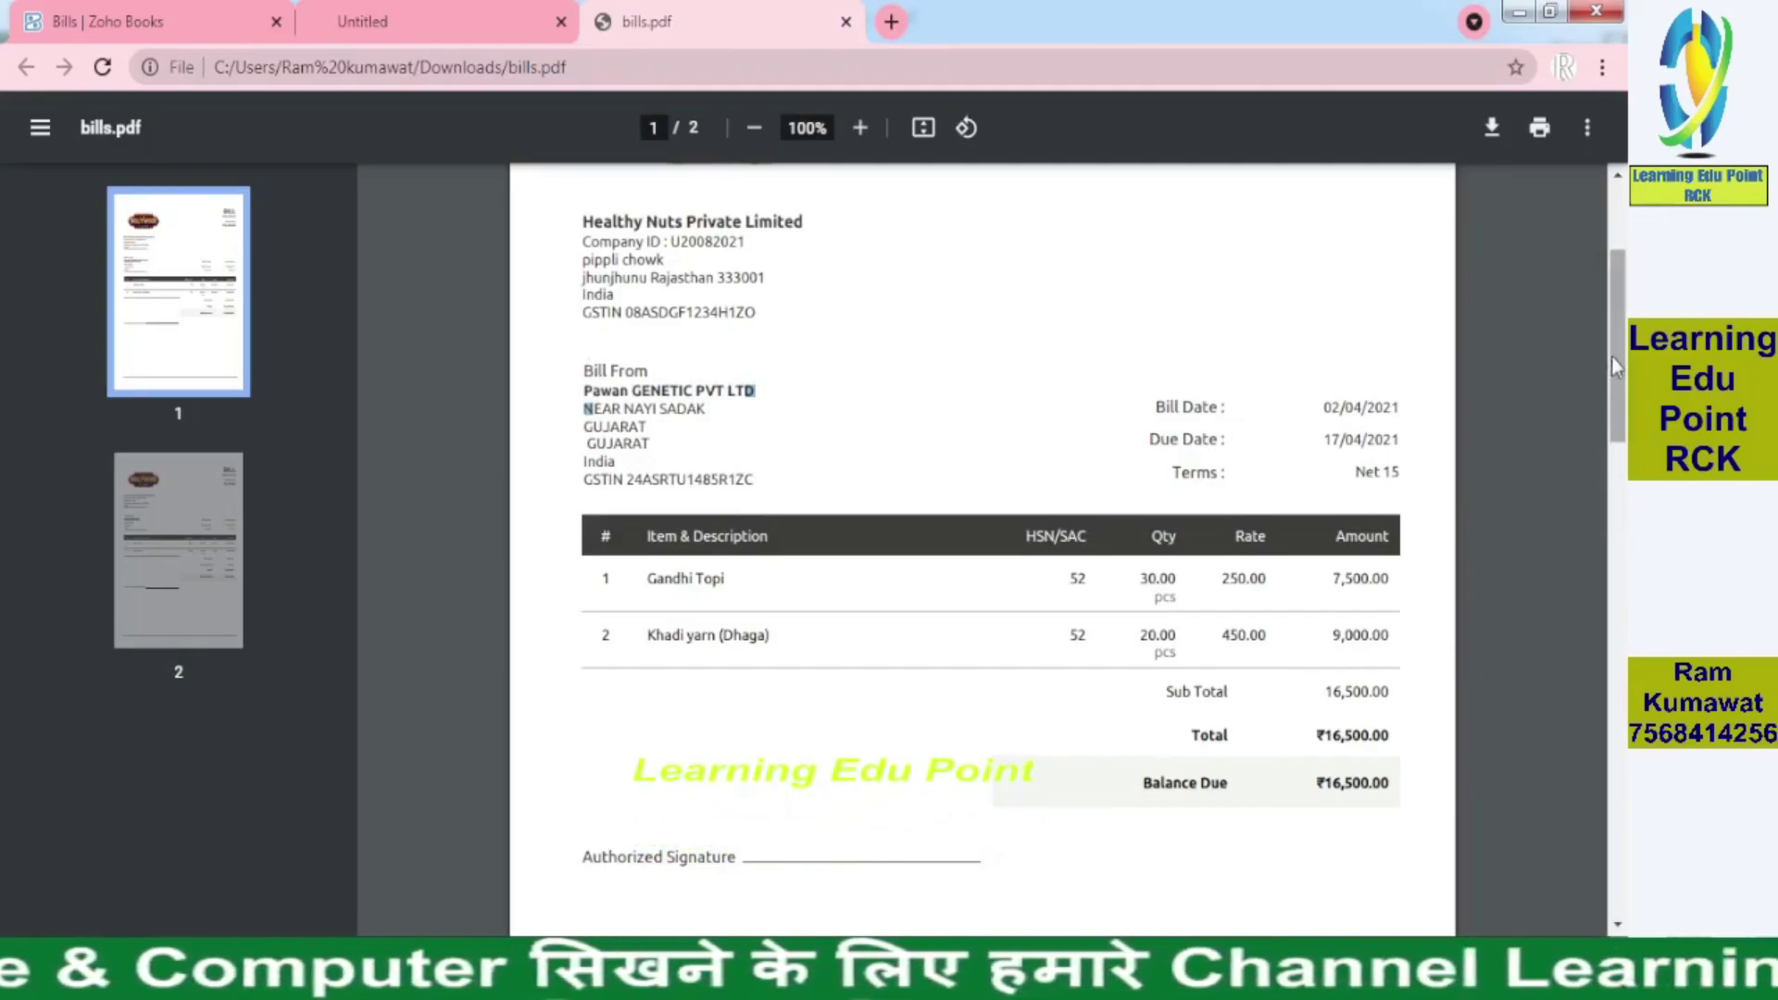
pyautogui.moveTo(1616, 366); pyautogui.dragTo(1609, 699)
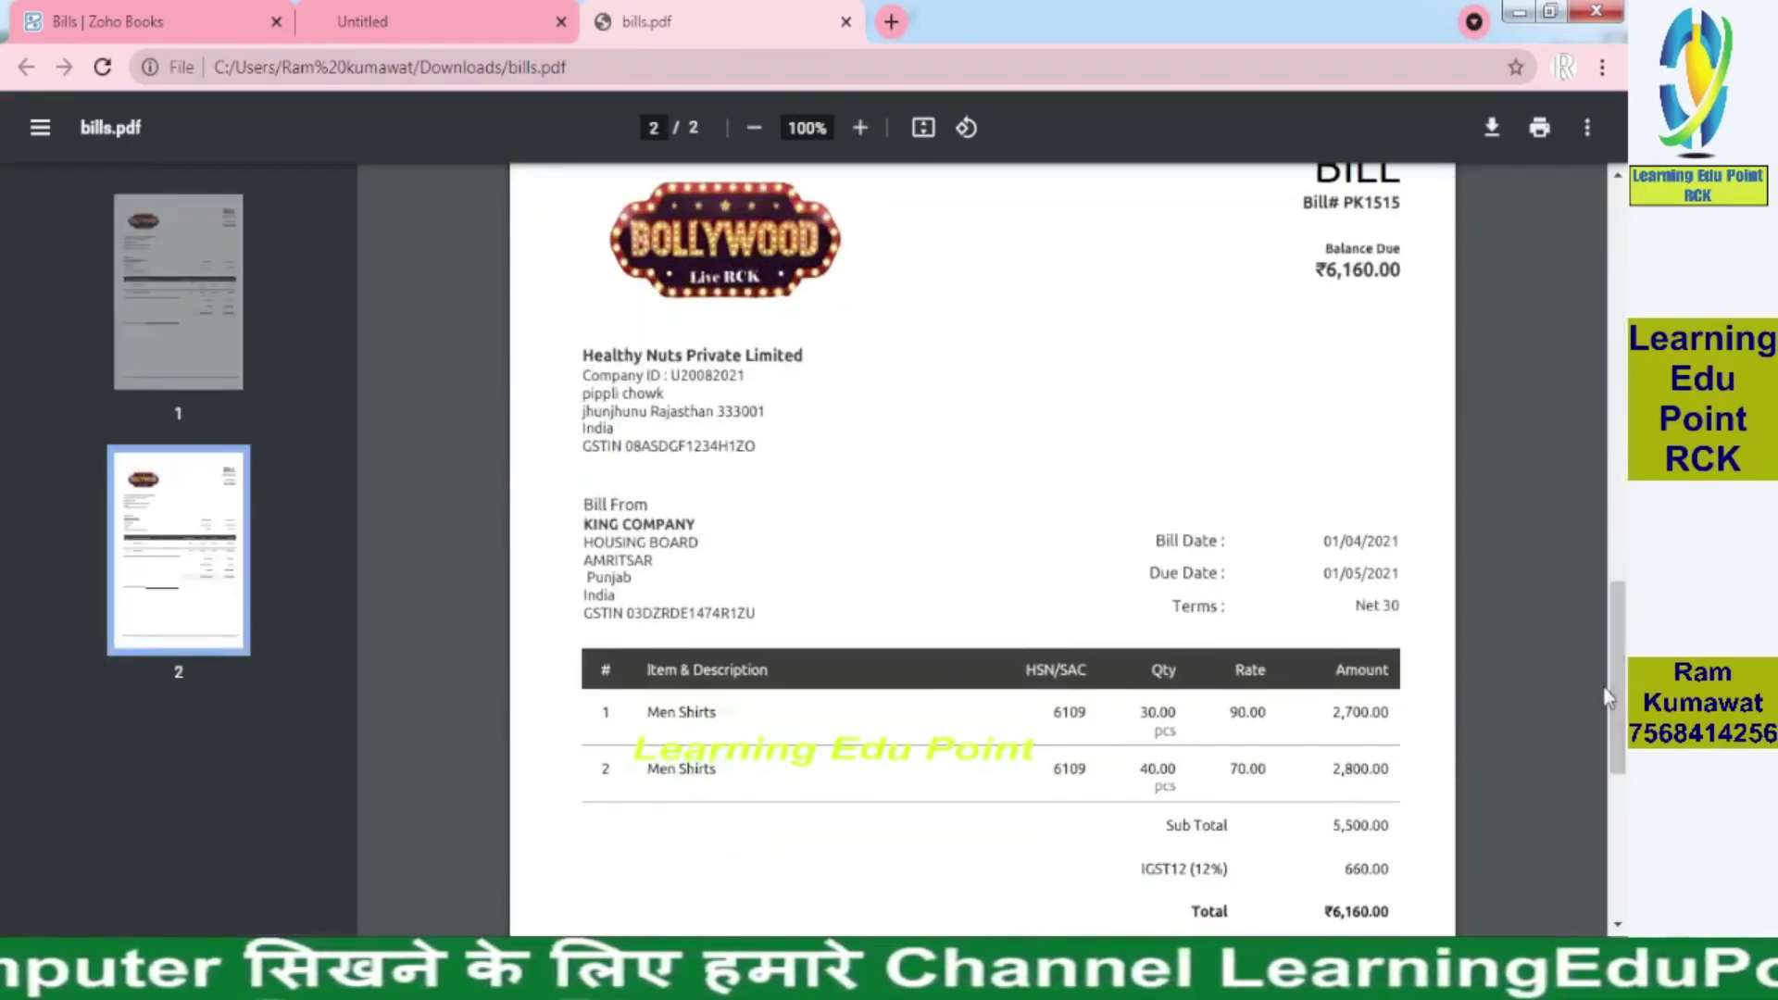
pyautogui.hotkey('alt', 'Tab')
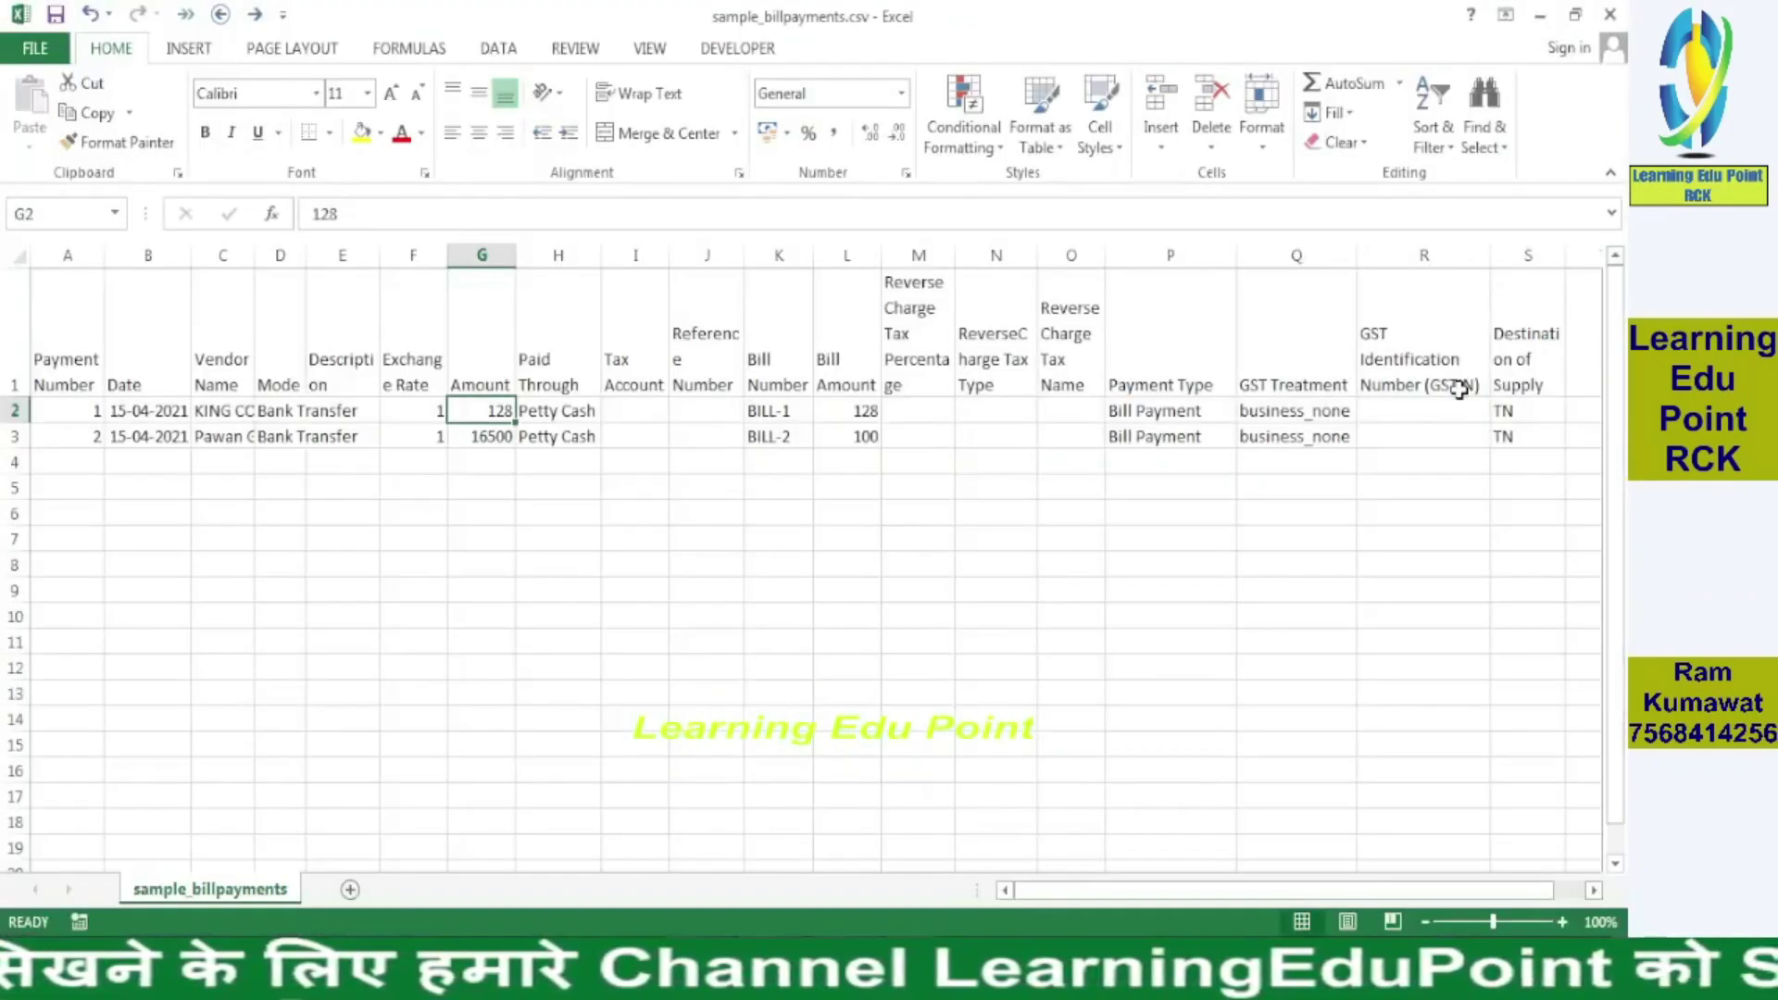
pyautogui.hotkey('alt', 'Tab')
pyautogui.moveTo(1315, 269); pyautogui.dragTo(1401, 270)
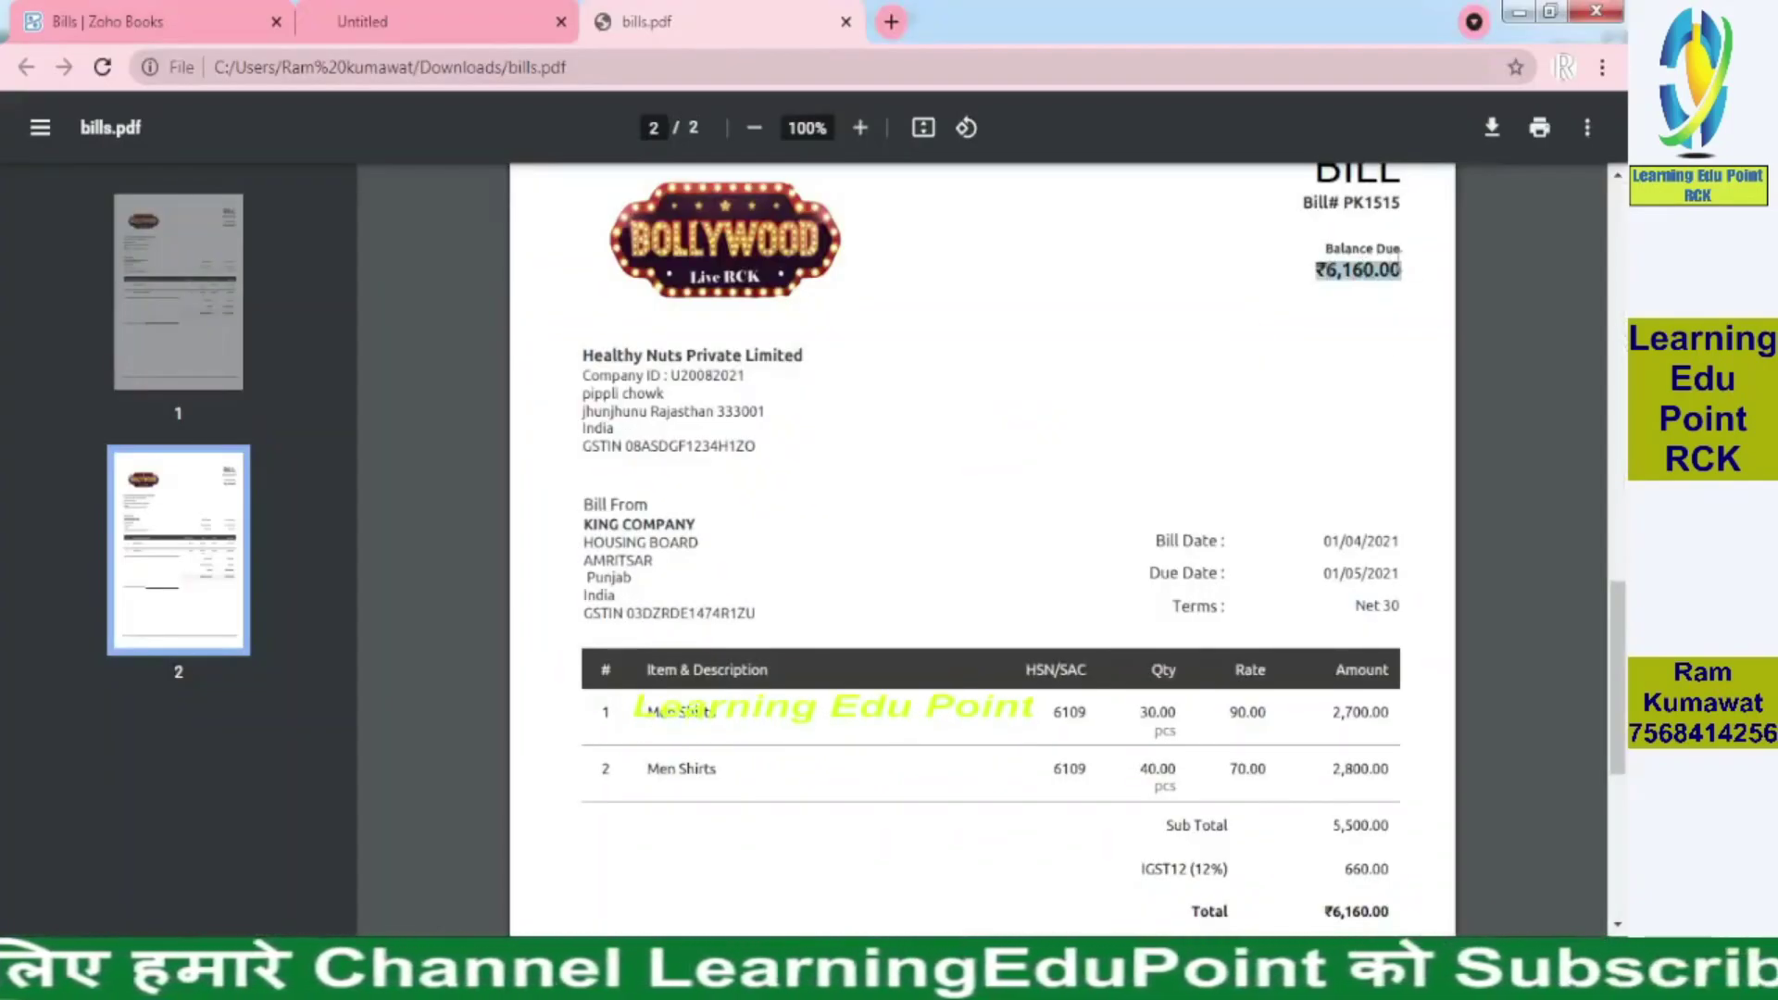
pyautogui.hotkey('alt', 'Tab')
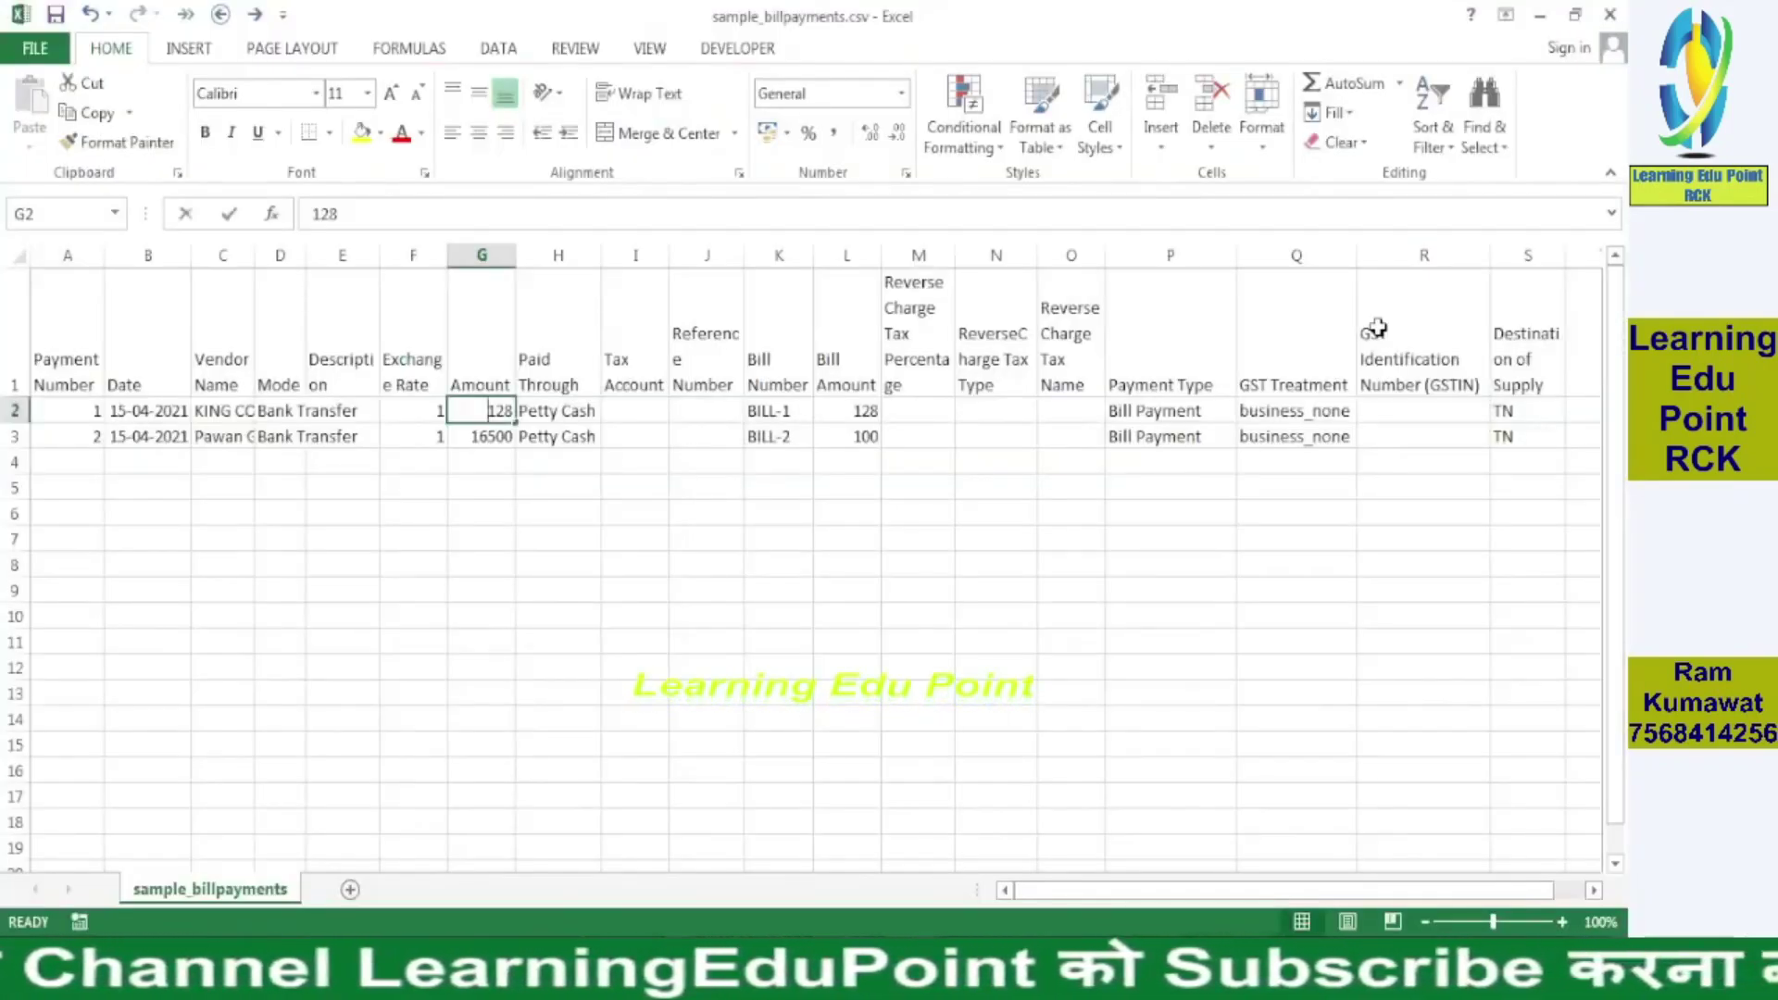
pyautogui.write('6160')
pyautogui.press('Return')
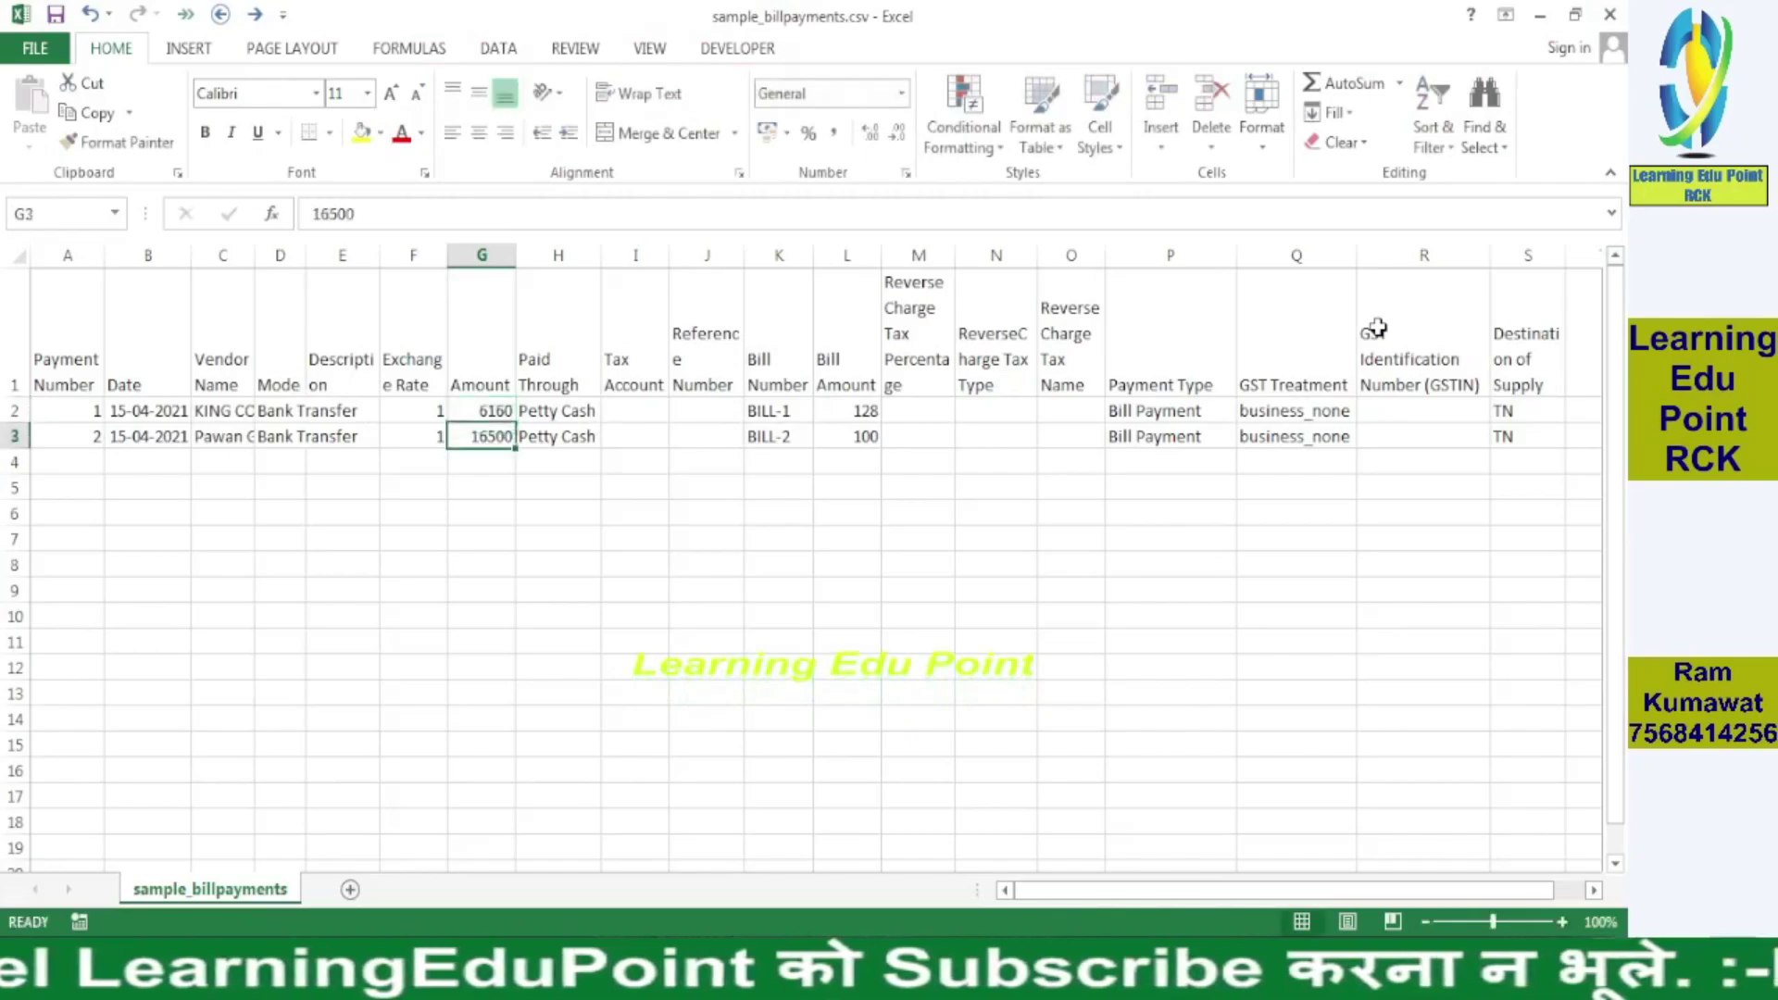
# - Find the Paid Through column in Vendor_Payment.csv and compare it with the Paid Through column of sample_billpayments.csv
pyautogui.press('Up')
pyautogui.press('Right')
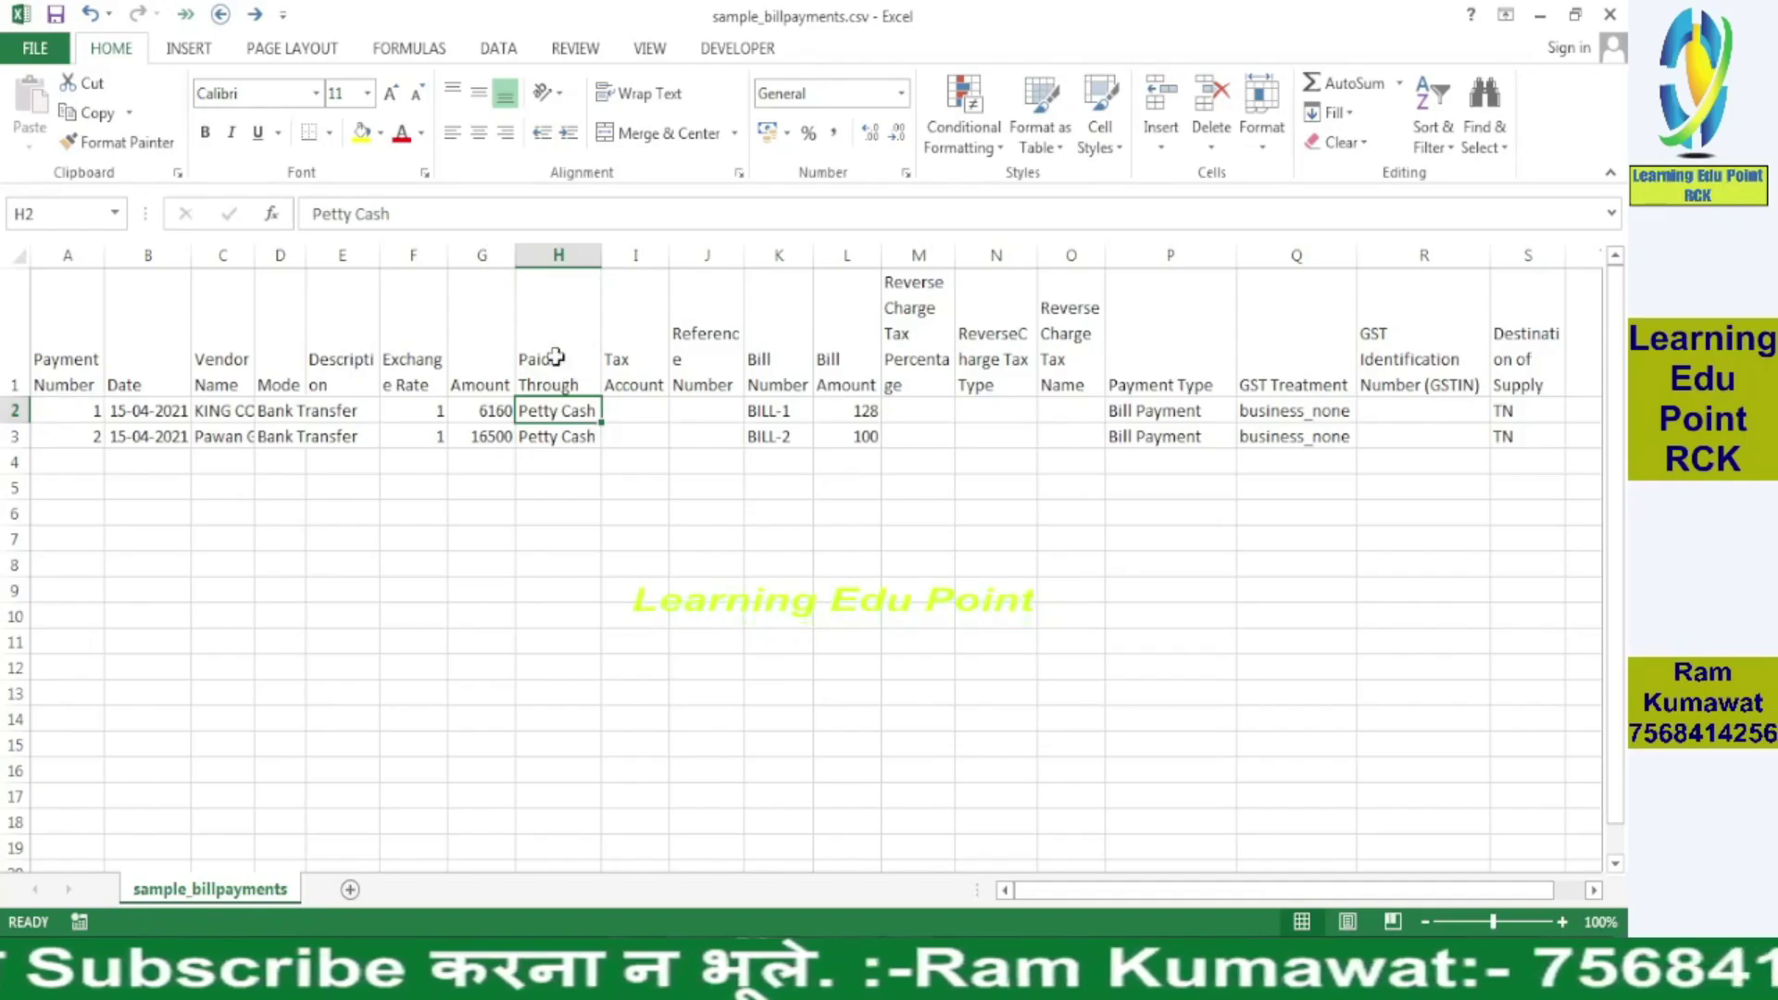
pyautogui.click(916, 982)
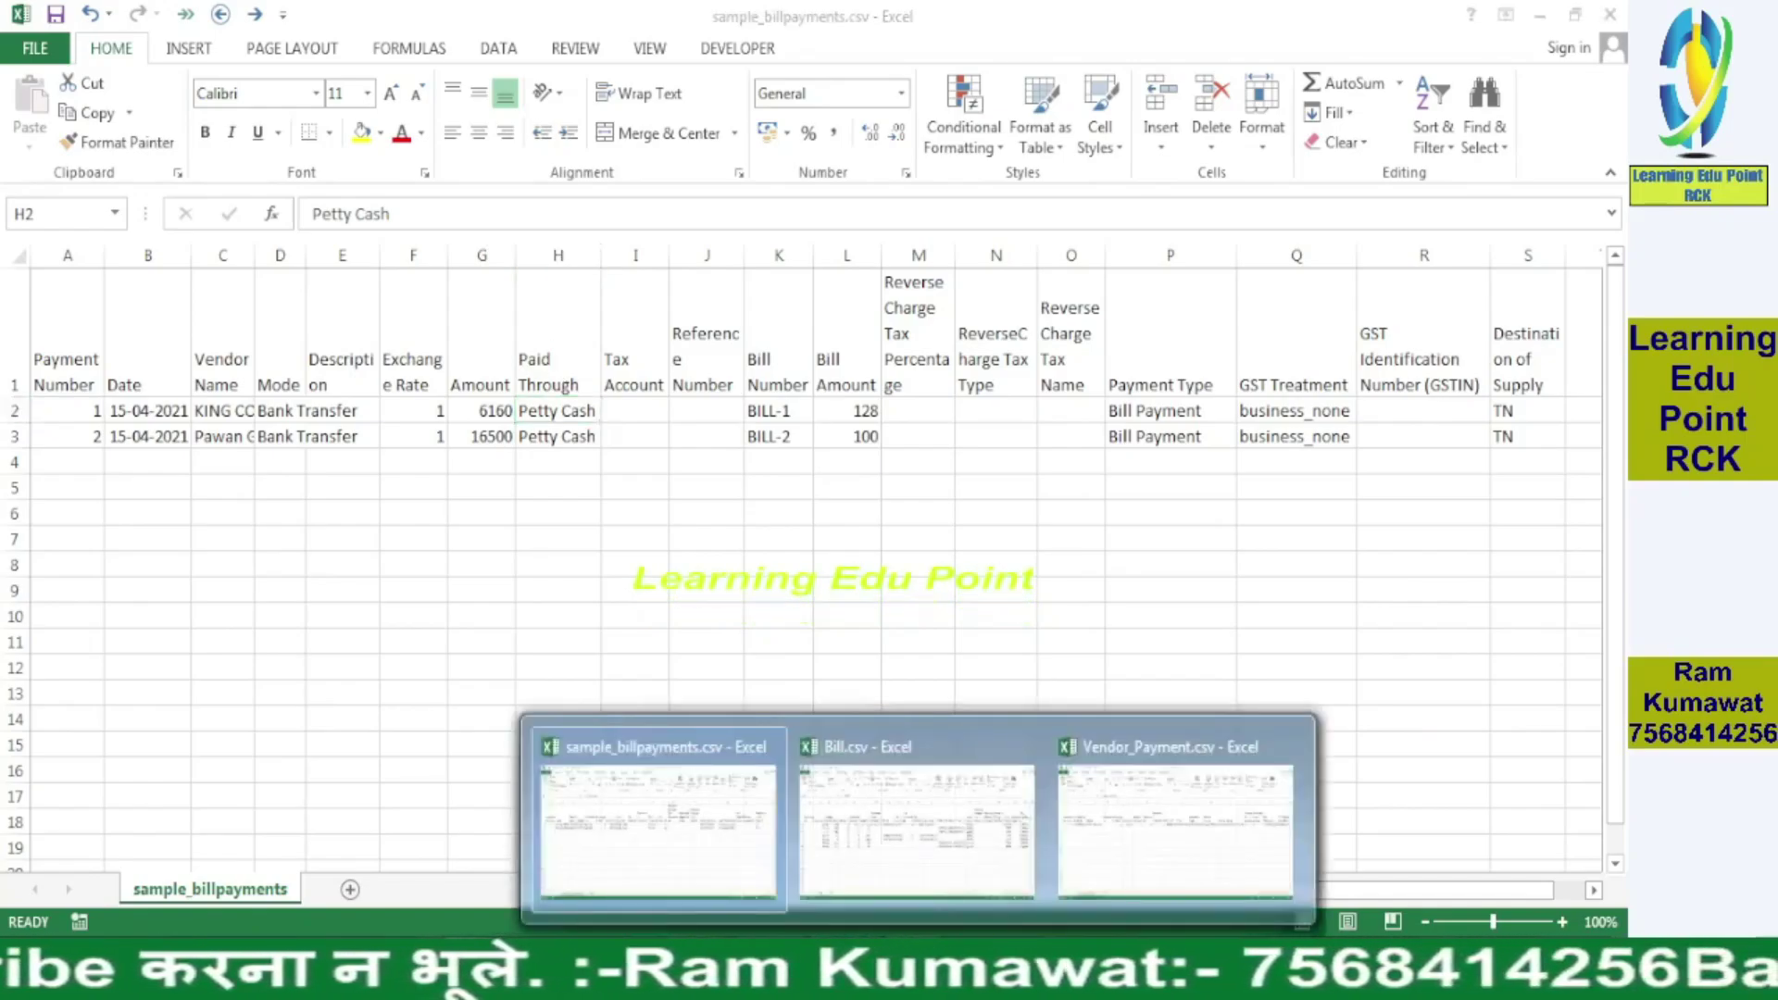
pyautogui.click(1155, 822)
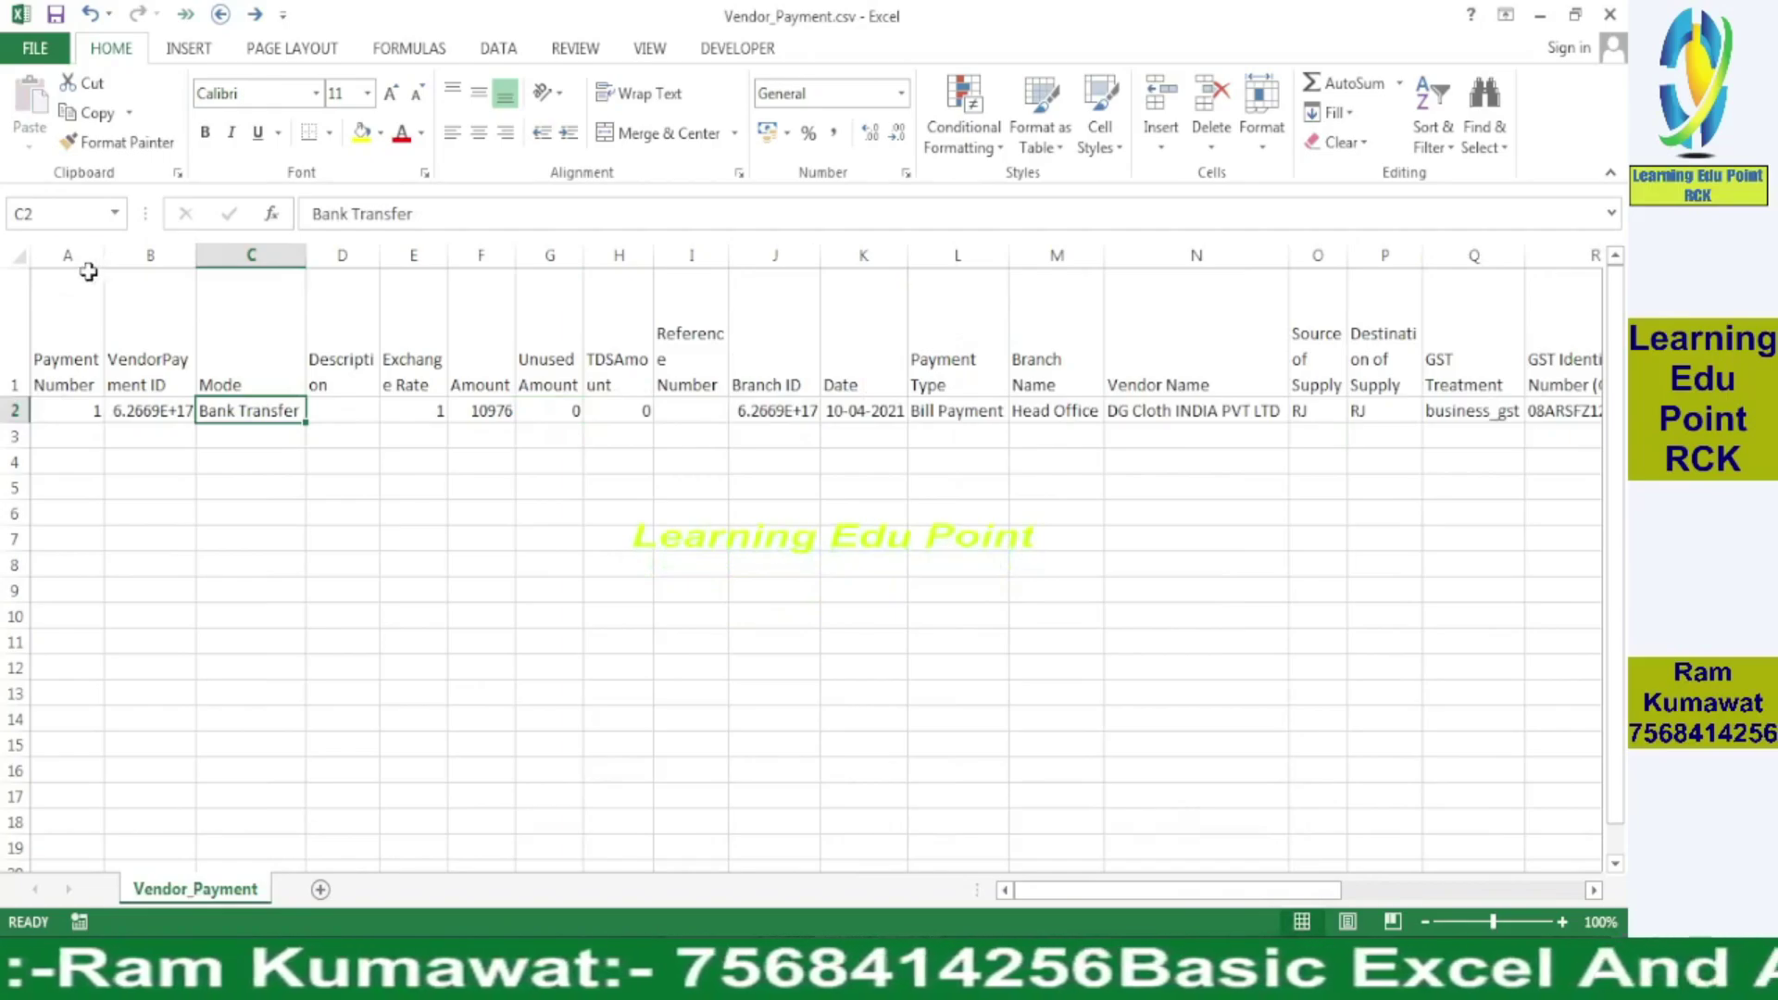
pyautogui.click(18, 256)
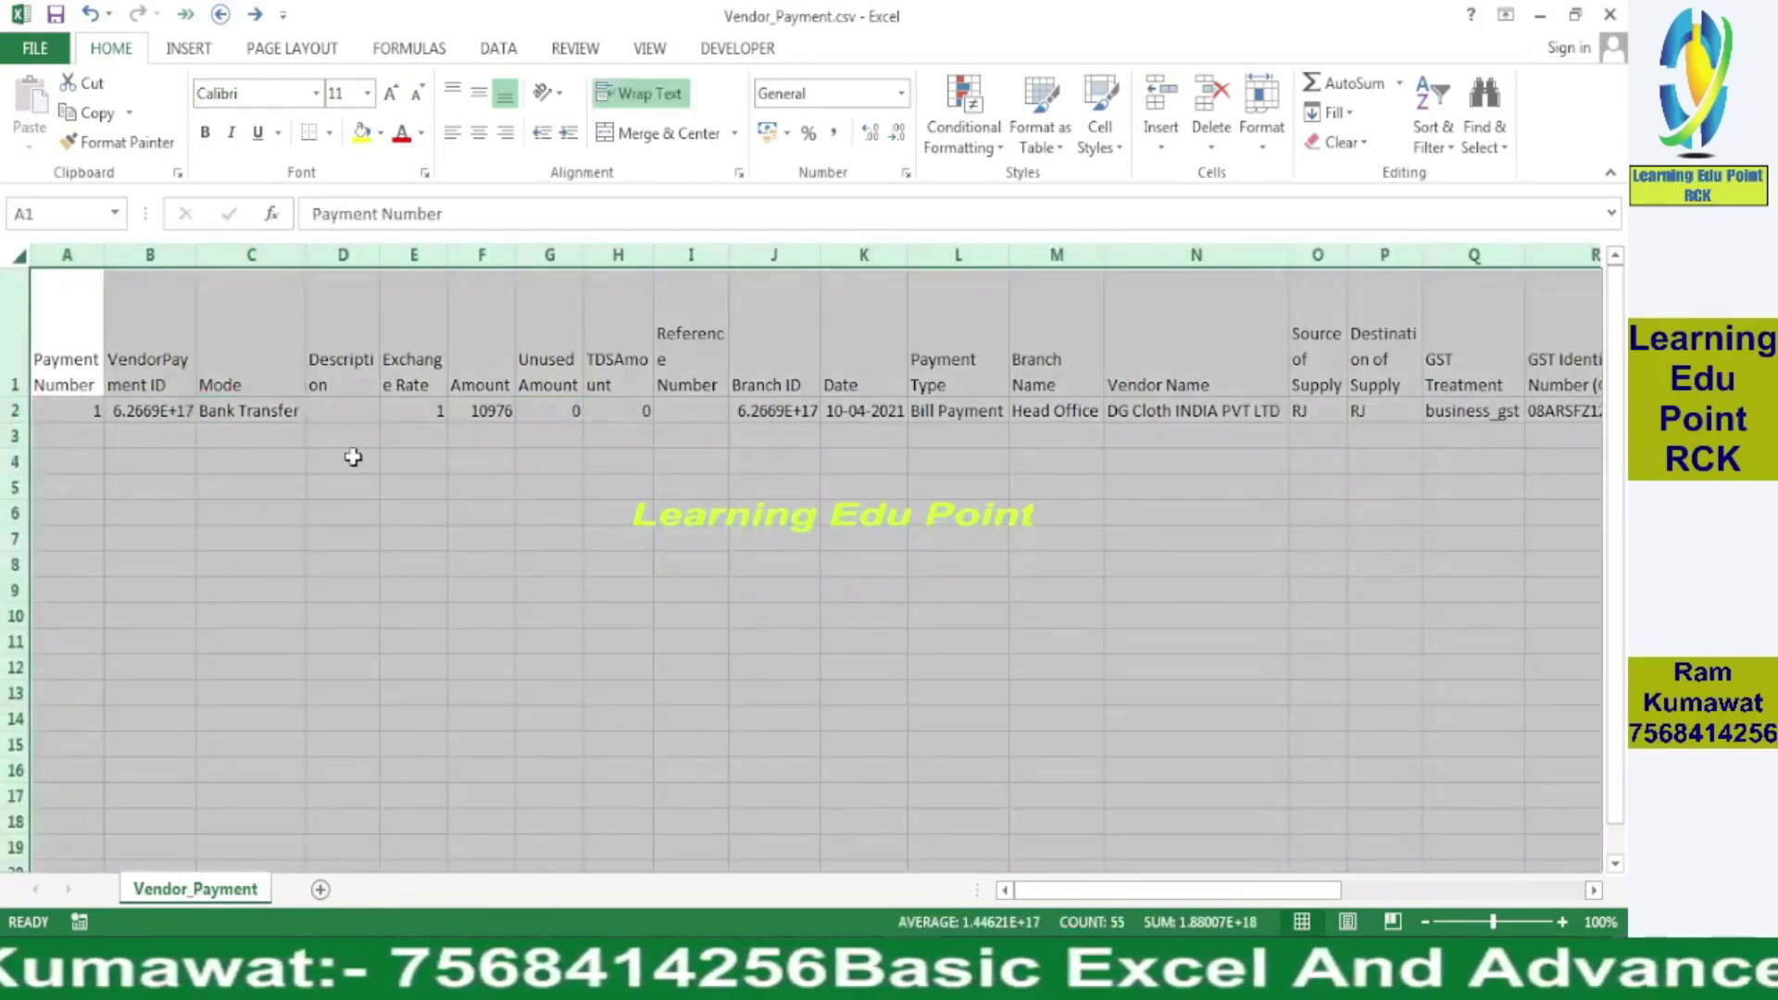
pyautogui.click(352, 410)
pyautogui.press('Right')
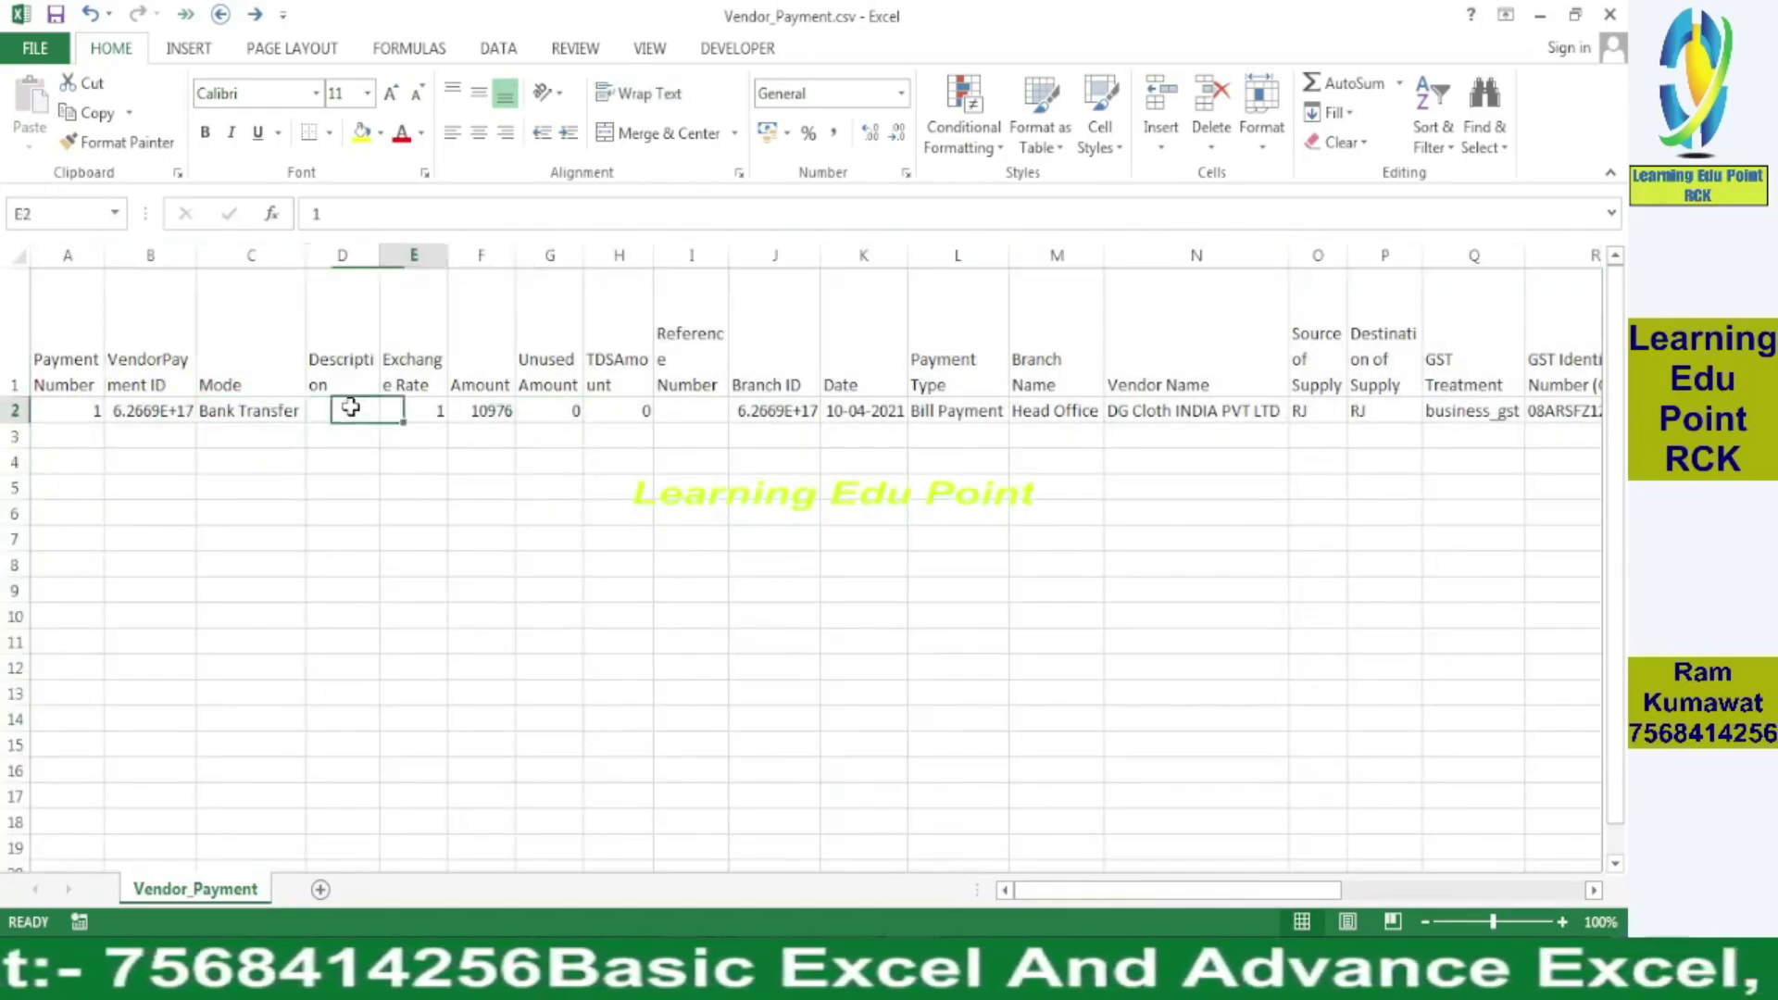
pyautogui.press('Right')
pyautogui.press('Right')
pyautogui.press('Right')
pyautogui.press('Right')
pyautogui.press('Right')
pyautogui.press('Right')
pyautogui.press('Right')
pyautogui.press('Right')
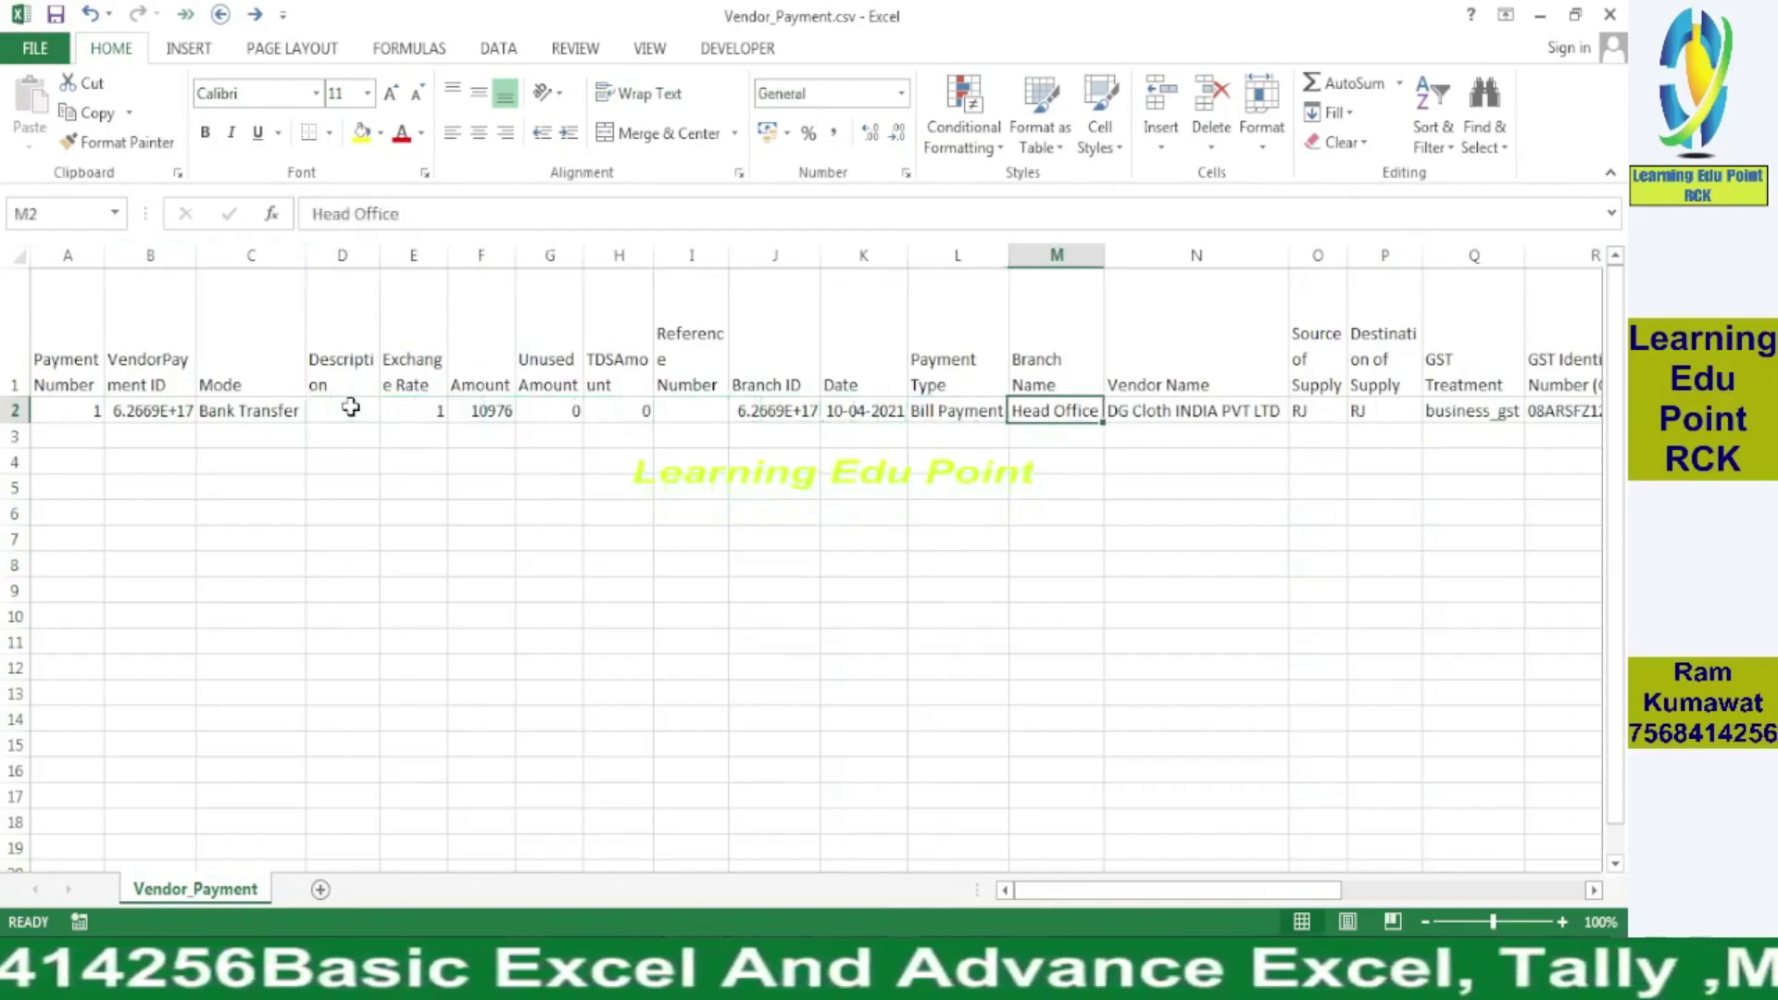
pyautogui.press('Right')
pyautogui.press('Right')
pyautogui.press('Right')
pyautogui.press('Right')
pyautogui.press('Right')
pyautogui.press('Right')
pyautogui.press('Right')
pyautogui.press('Right')
pyautogui.press('Right')
pyautogui.press('Left')
pyautogui.press('Left')
pyautogui.press('Right')
pyautogui.press('Up')
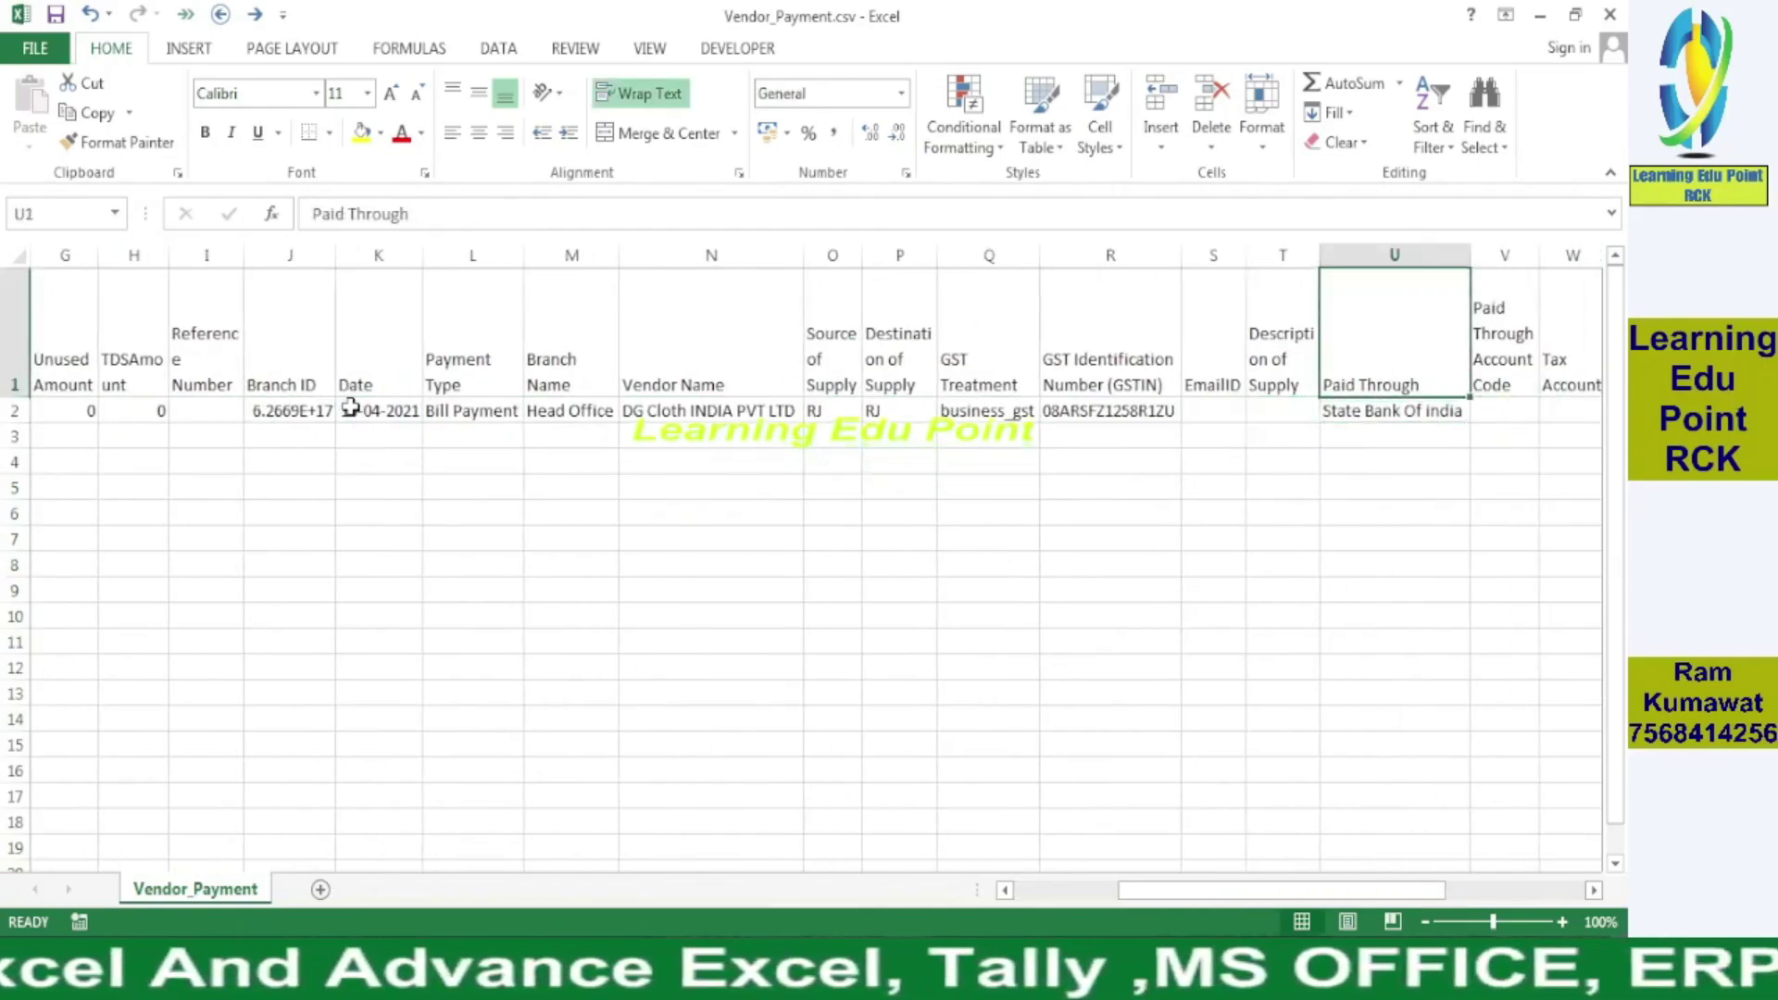
pyautogui.hotkey('ctrl', 'Tab')
pyautogui.press('Up')
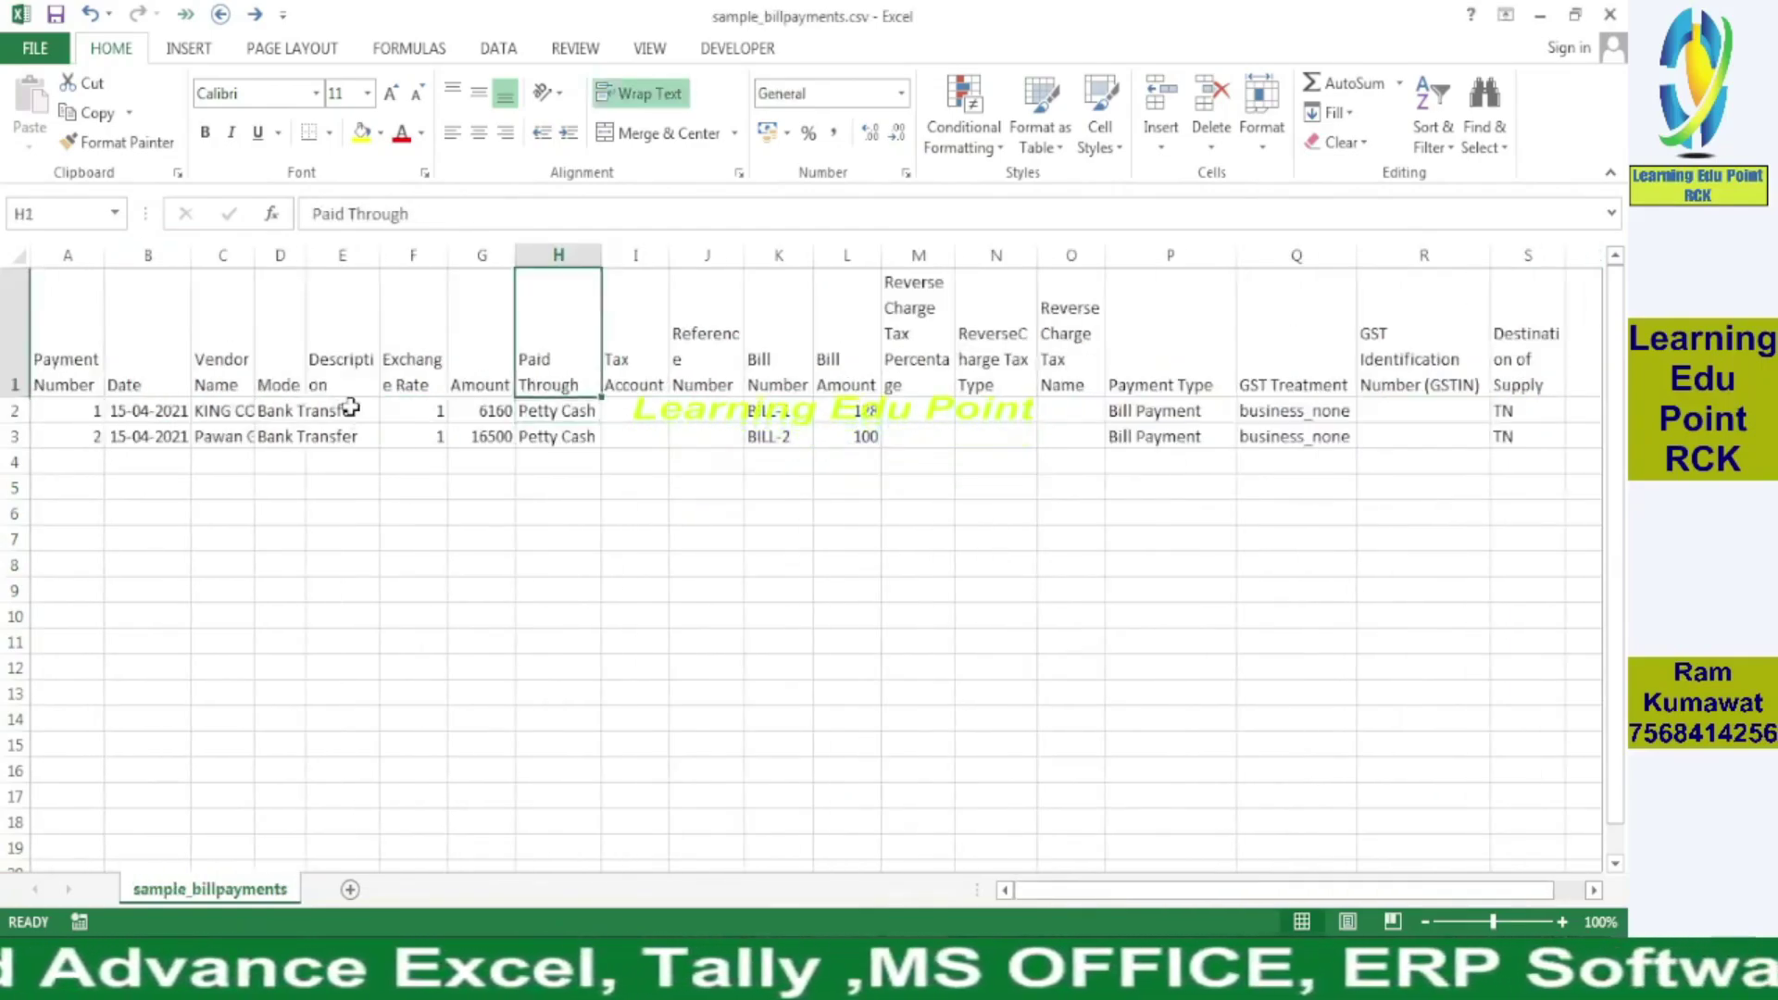
# - Copy State Bank Of india from Paid Through in Vendor_Payment.csv into Paid Through cells H2:H3 of sample_billpayments.csv
pyautogui.press('Down')
pyautogui.hotkey('ctrl', 'Tab')
pyautogui.press('Down')
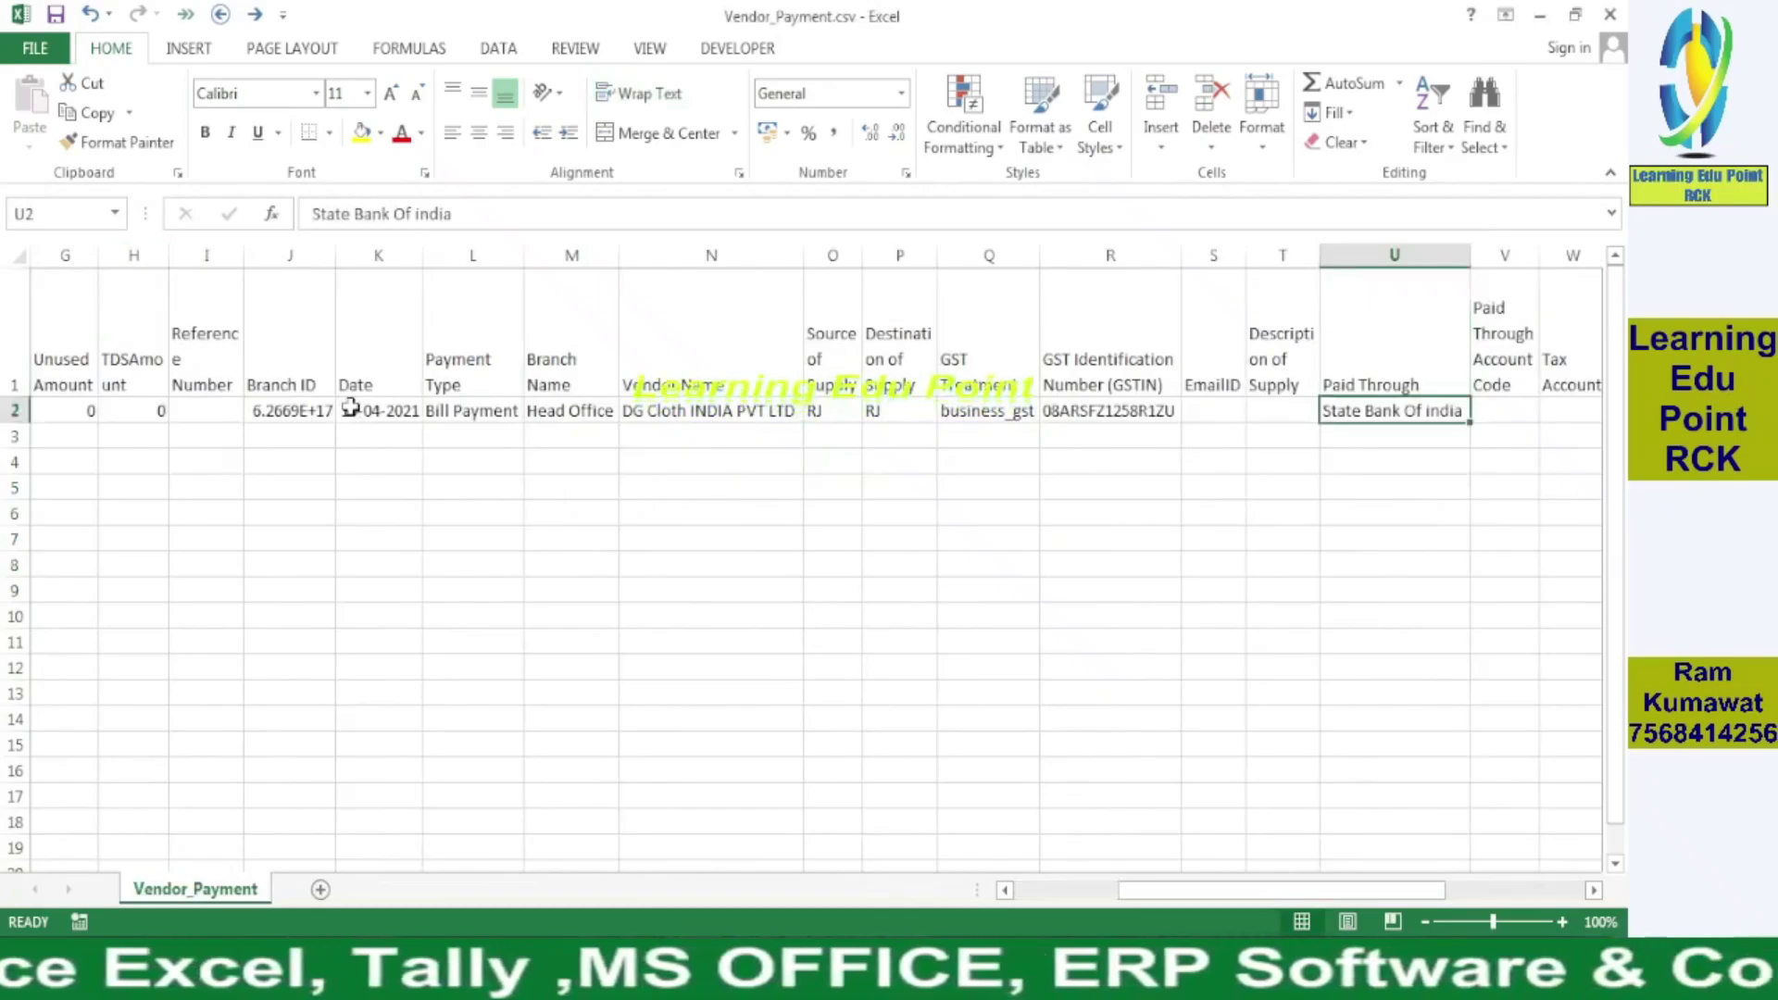
pyautogui.hotkey('ctrl', 'c')
pyautogui.hotkey('ctrl', 'Tab')
pyautogui.hotkey('shift', 'Down')
pyautogui.hotkey('ctrl', 'v')
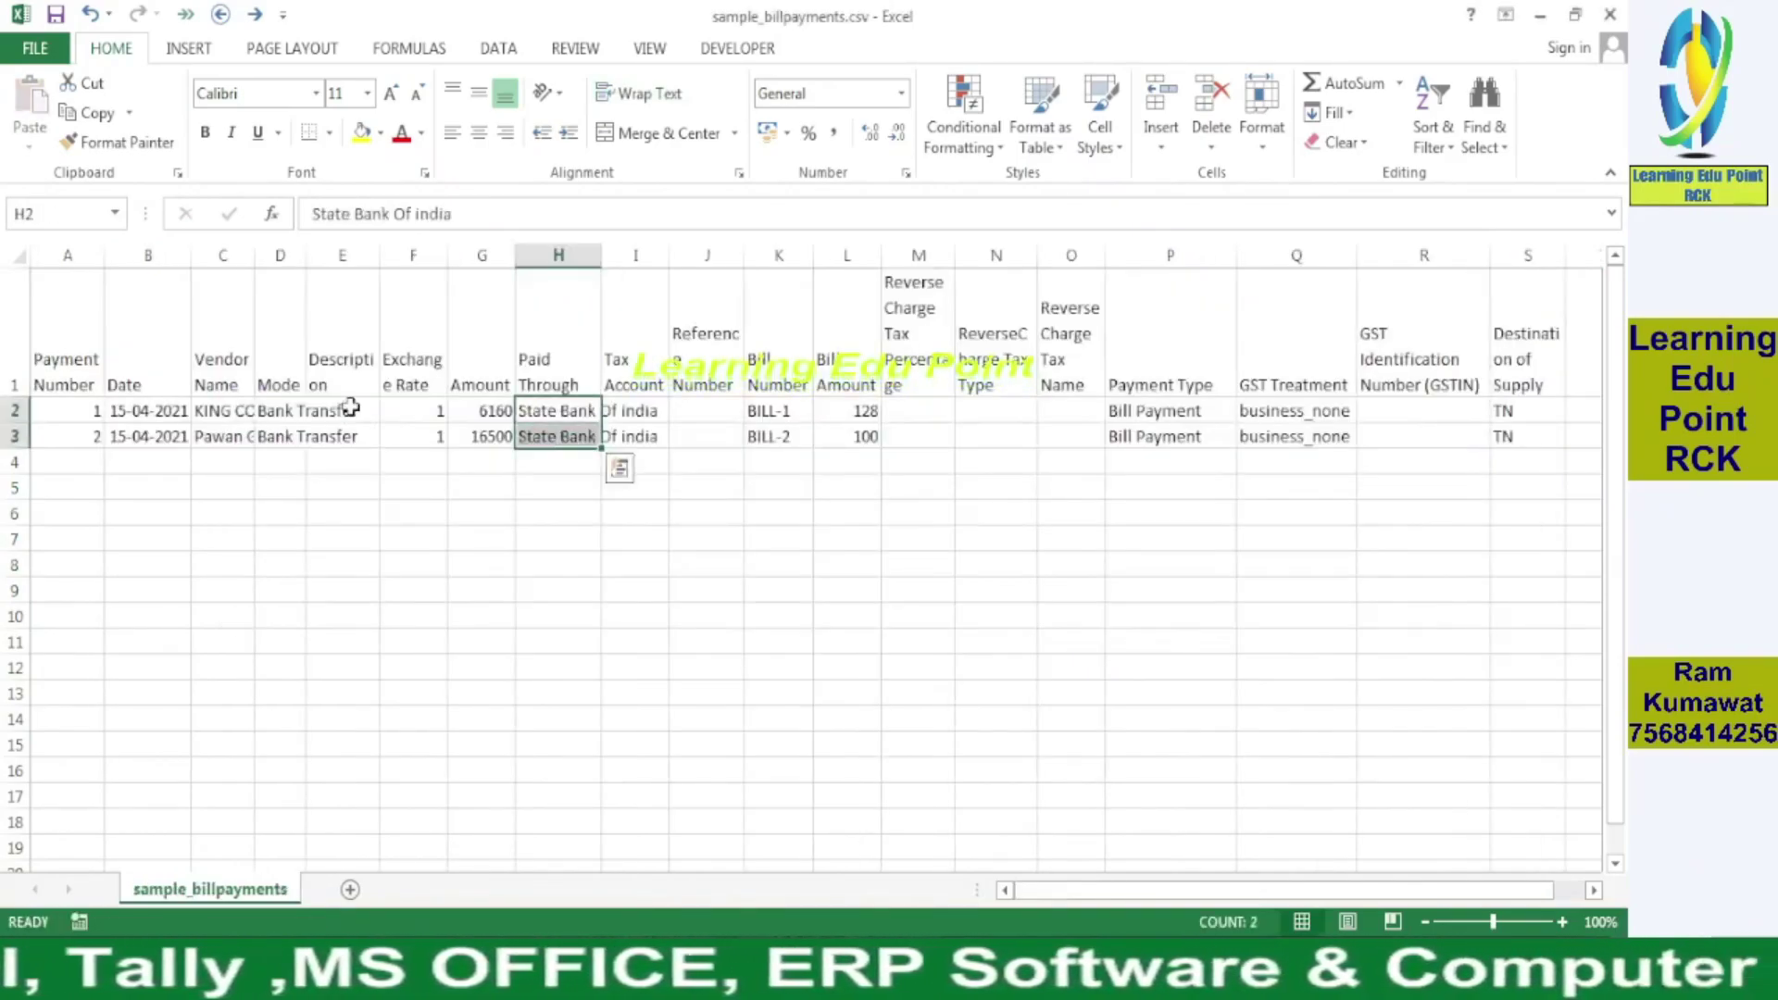
# - Check the Bill Number column of sample_billpayments.csv and find the matching Bill Number column in Vendor_Payment.csv
pyautogui.press('Right')
pyautogui.press('Right')
pyautogui.press('Right')
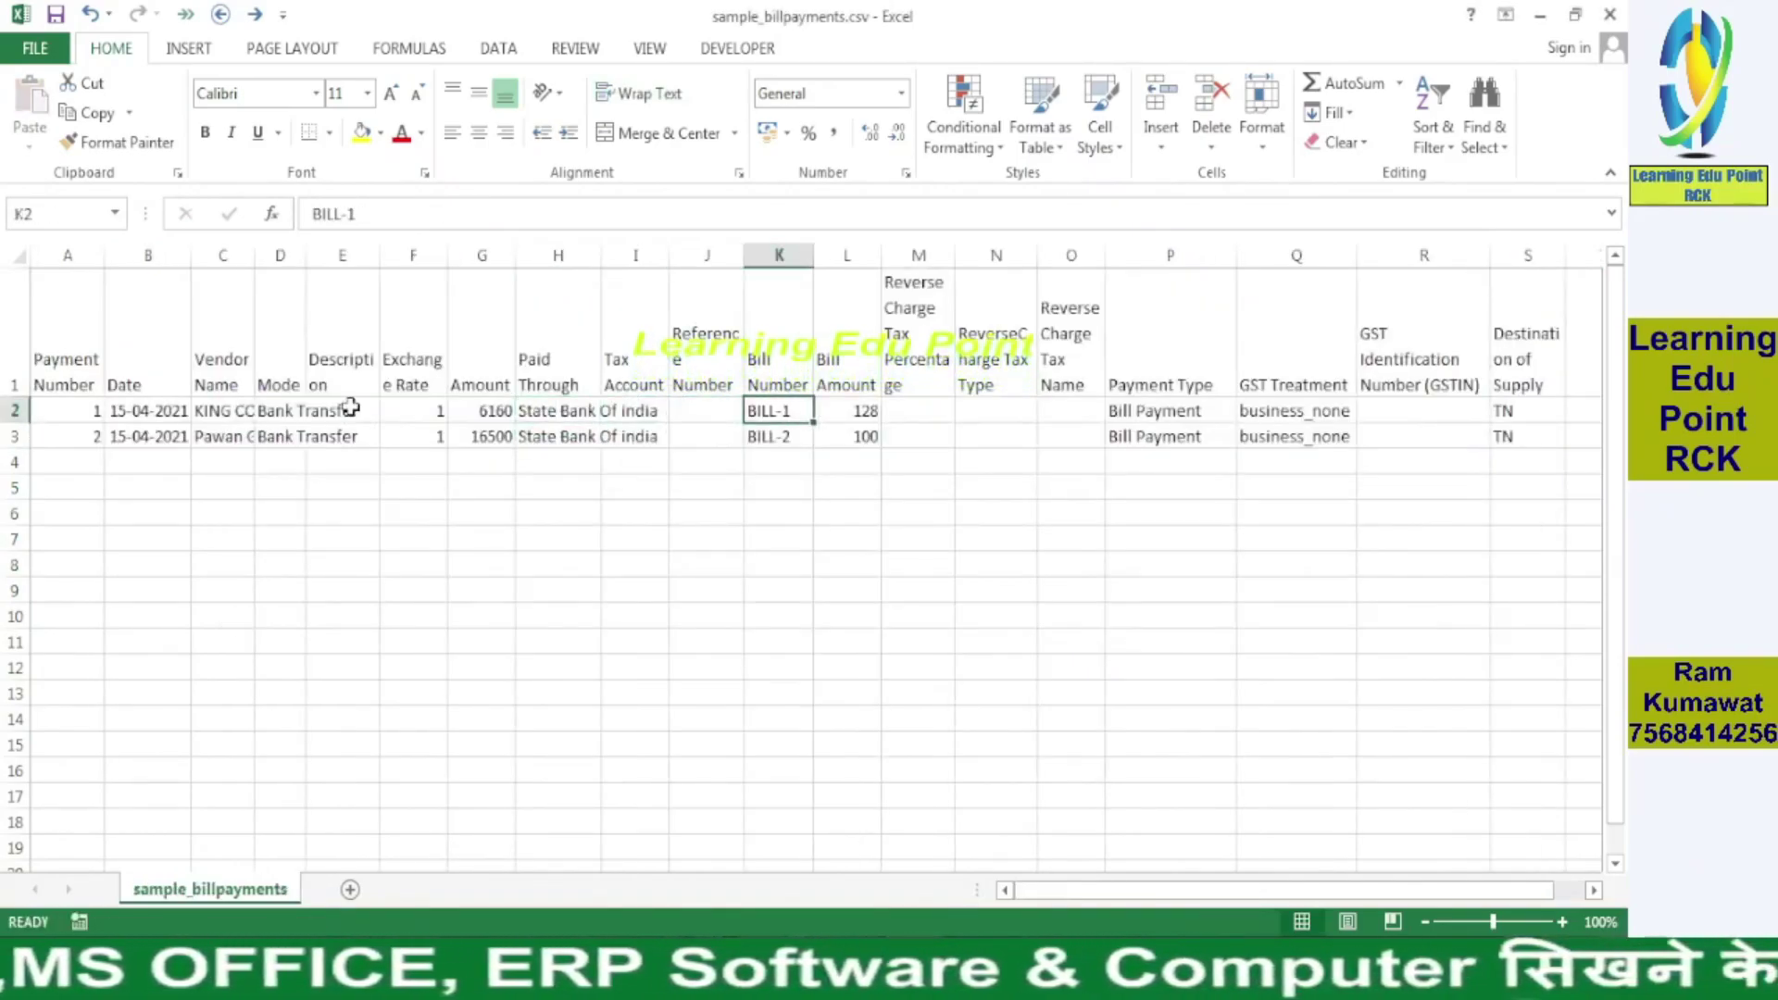
pyautogui.press('Up')
pyautogui.hotkey('ctrl', 'Tab')
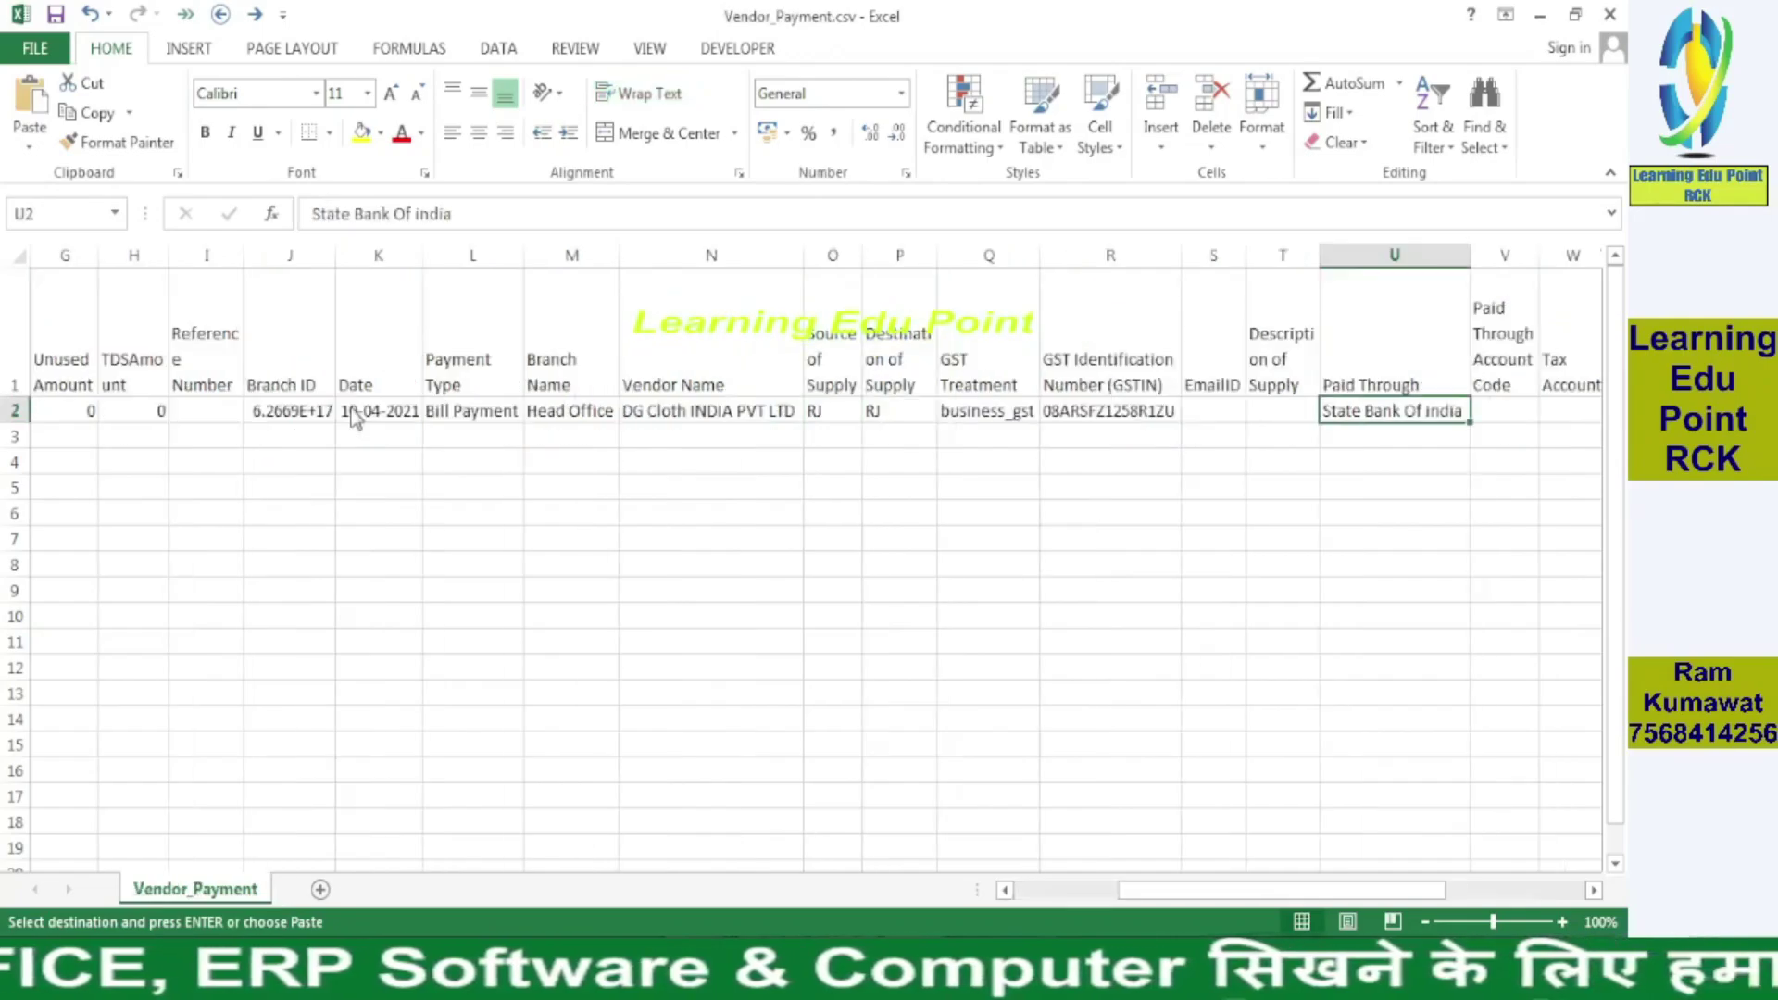
pyautogui.press('Down')
pyautogui.hotkey('ctrl', 'f')
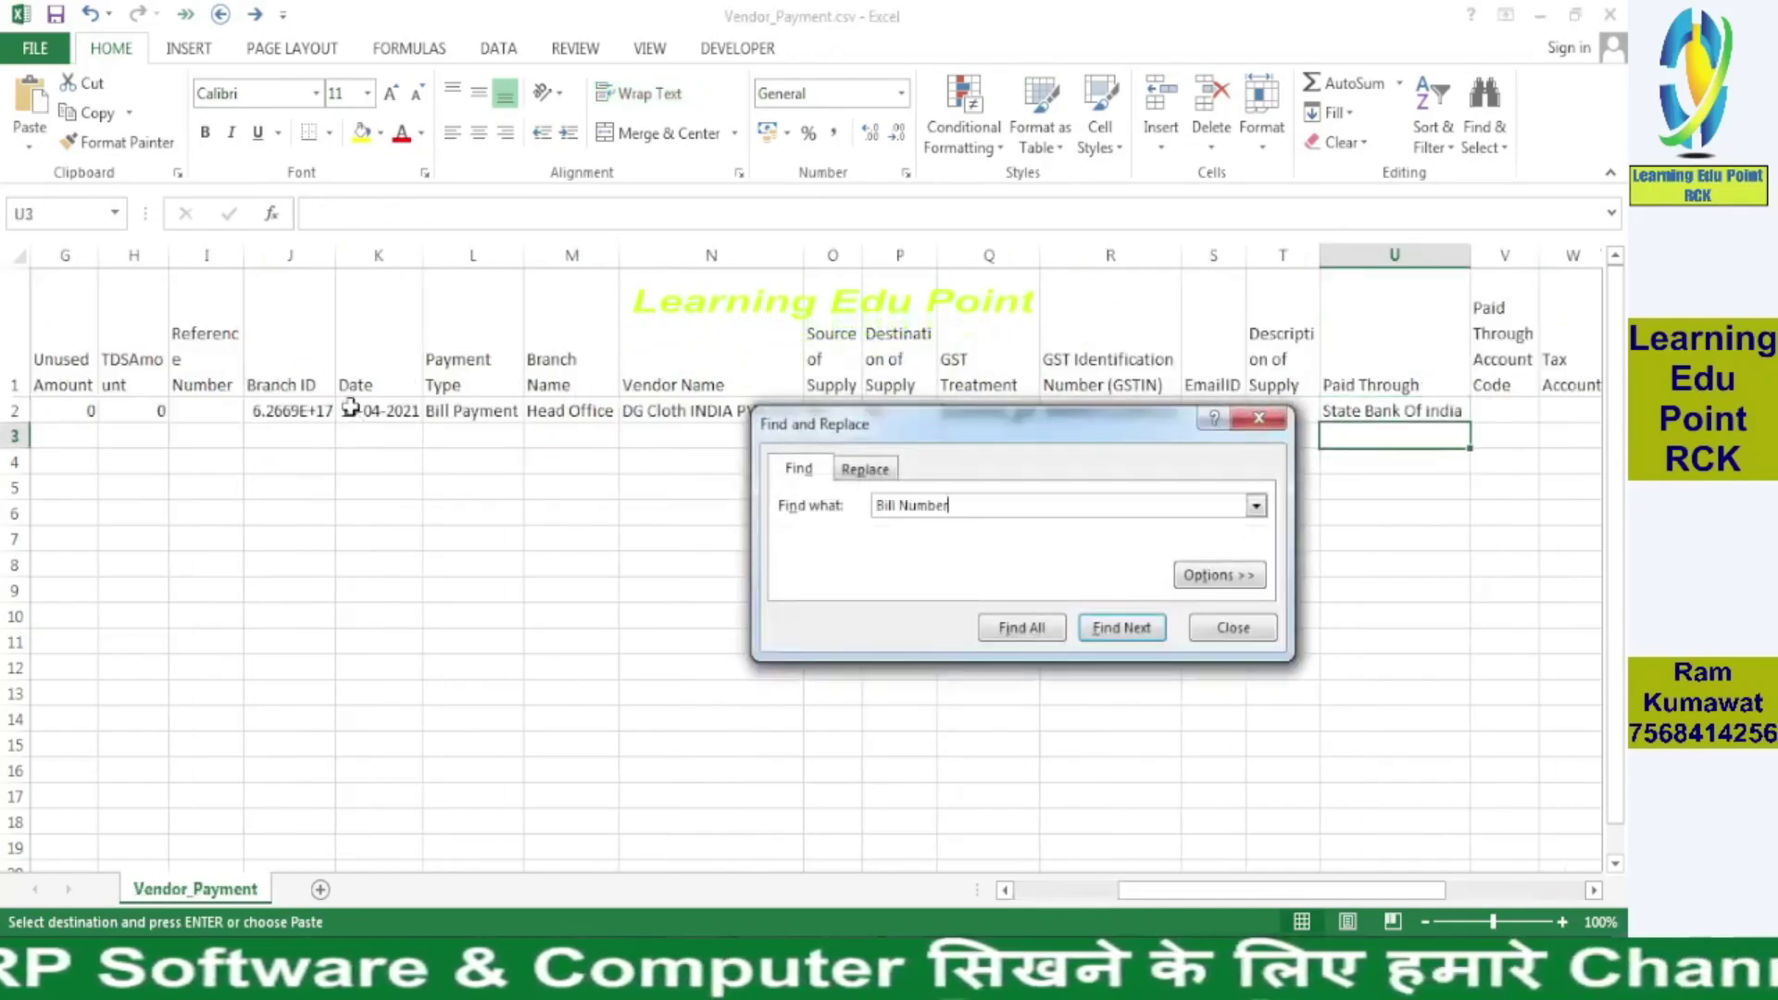
pyautogui.press('Return')
pyautogui.press('Escape')
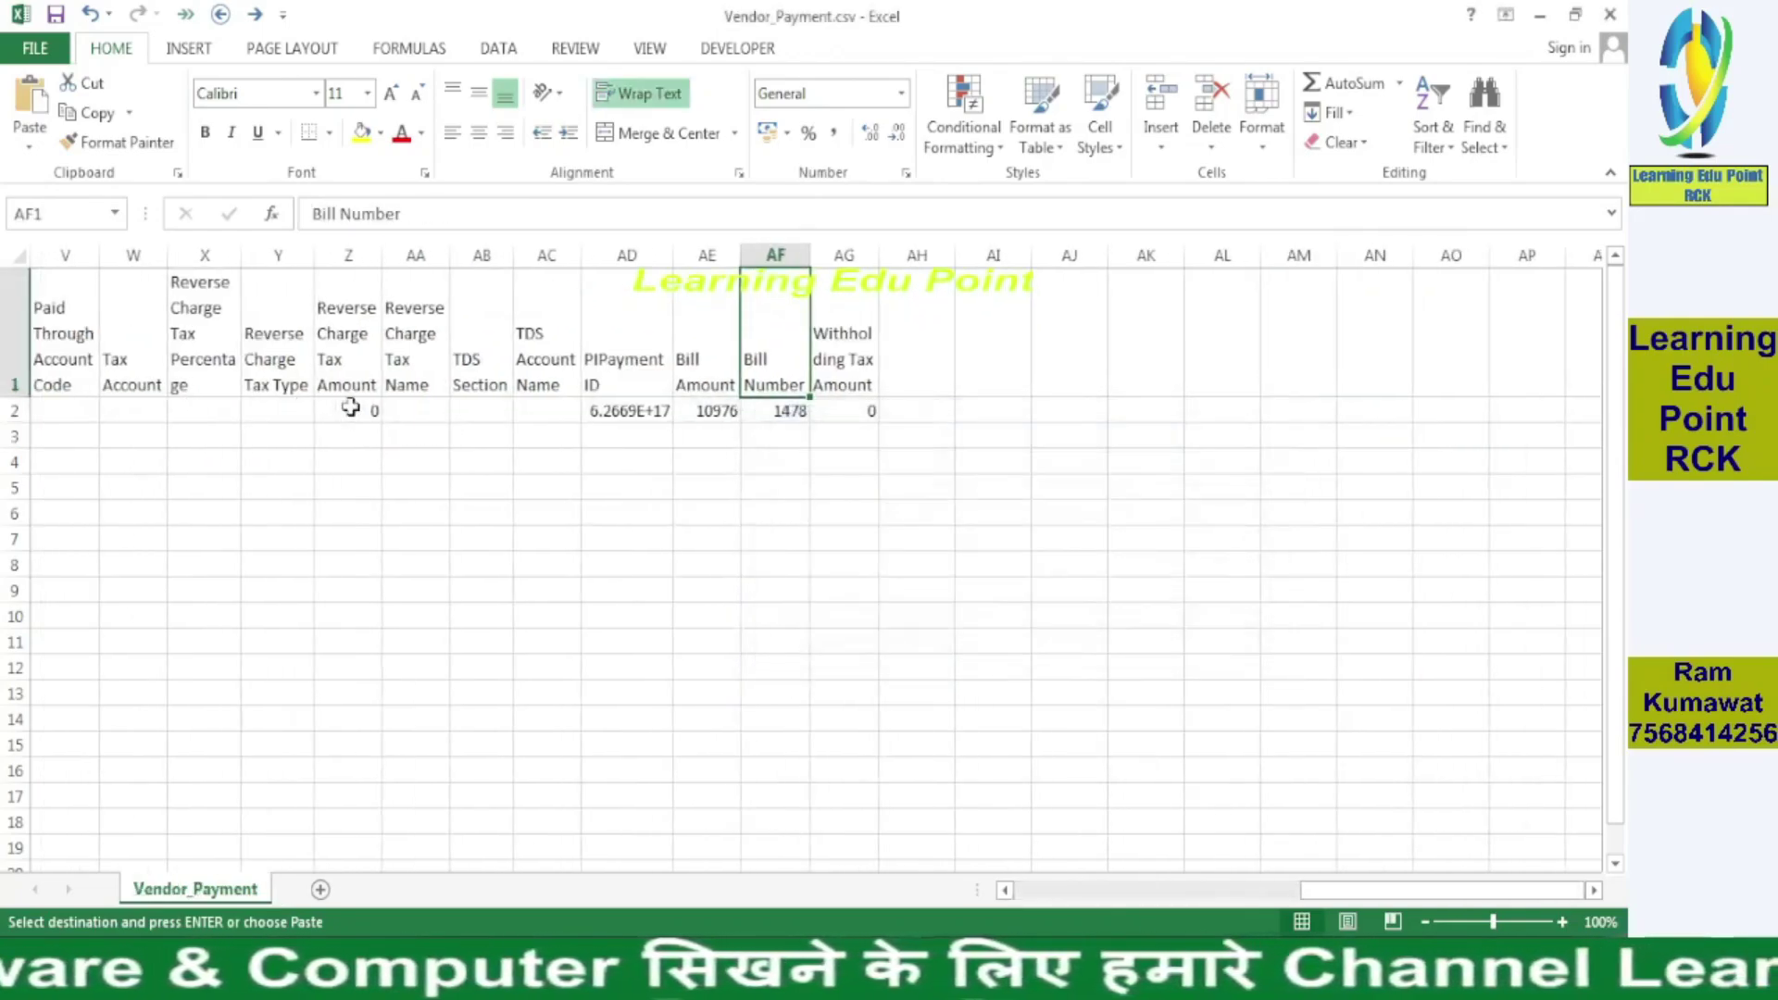
pyautogui.press('Down')
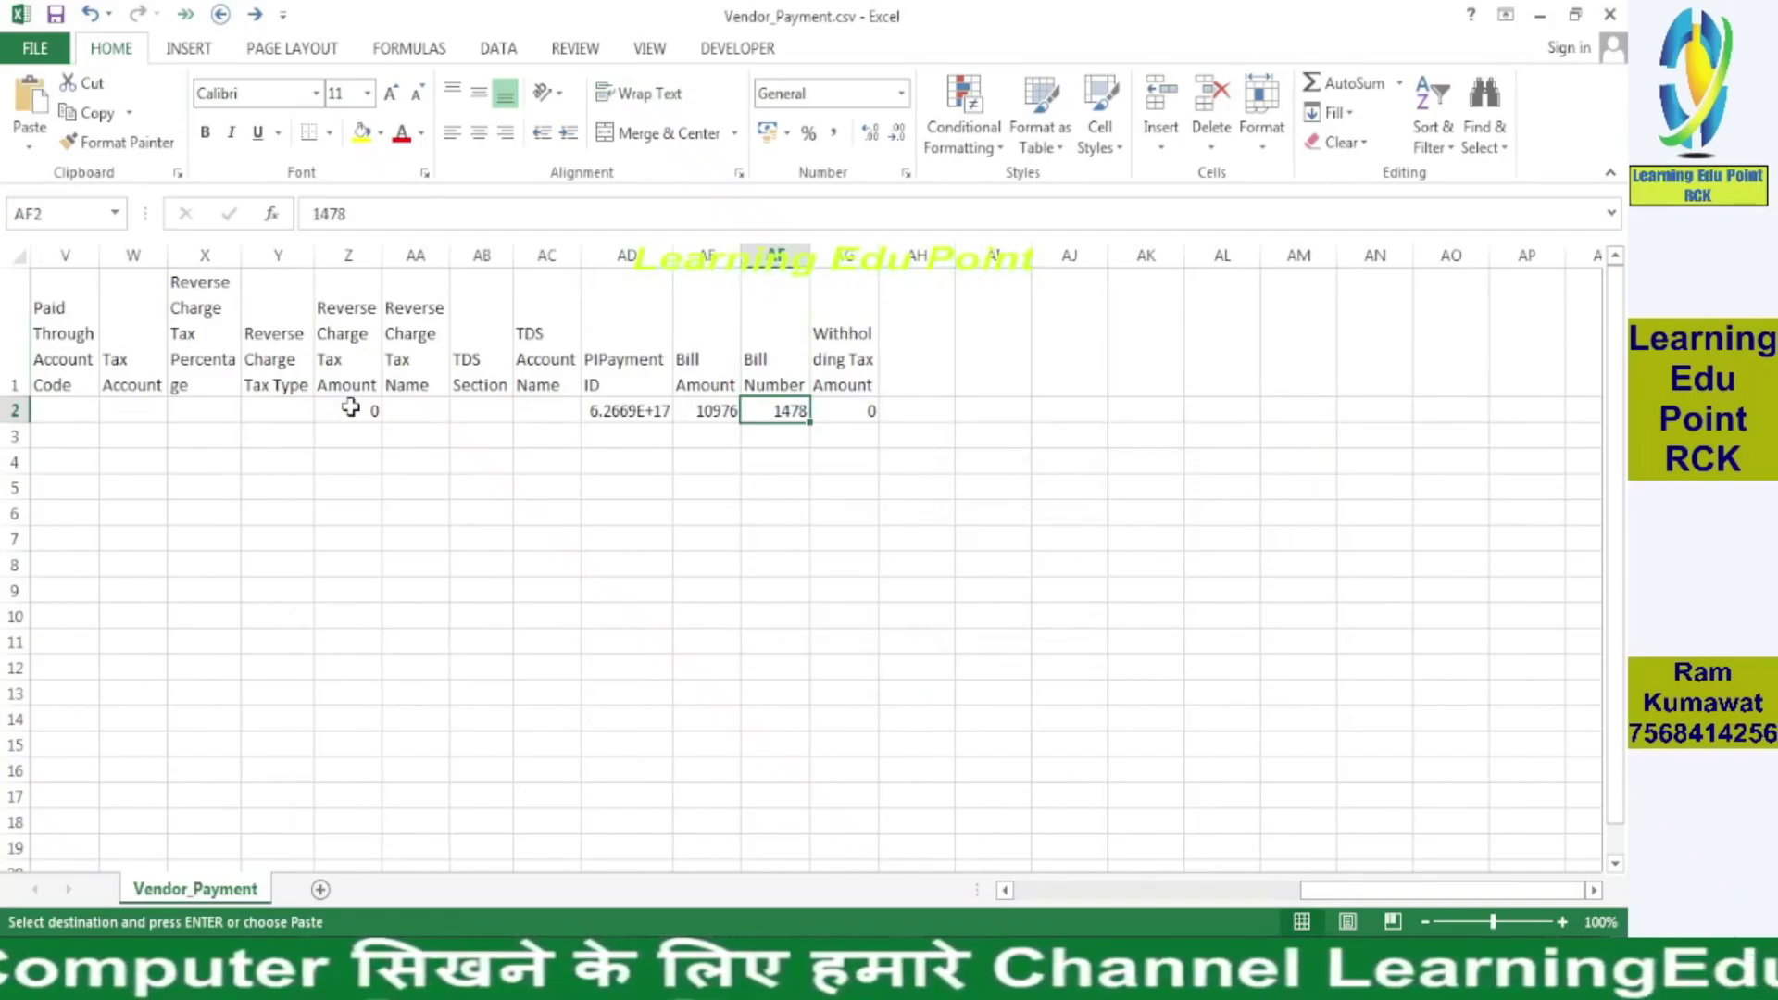
# - Review the payment record in row 2 of Vendor_Payment.csv across its columns, starting from Payment Number
pyautogui.press('Home')
pyautogui.press('Right')
pyautogui.press('Right')
pyautogui.press('Right')
pyautogui.press('Right')
pyautogui.press('Right')
pyautogui.press('Right')
pyautogui.press('Right')
pyautogui.press('Right')
pyautogui.press('Right')
pyautogui.press('Right')
pyautogui.press('Right')
pyautogui.press('Right')
pyautogui.press('Right')
pyautogui.press('Right')
pyautogui.press('Right')
pyautogui.press('Right')
pyautogui.press('Right')
pyautogui.press('Right')
pyautogui.press('Right')
pyautogui.press('Right')
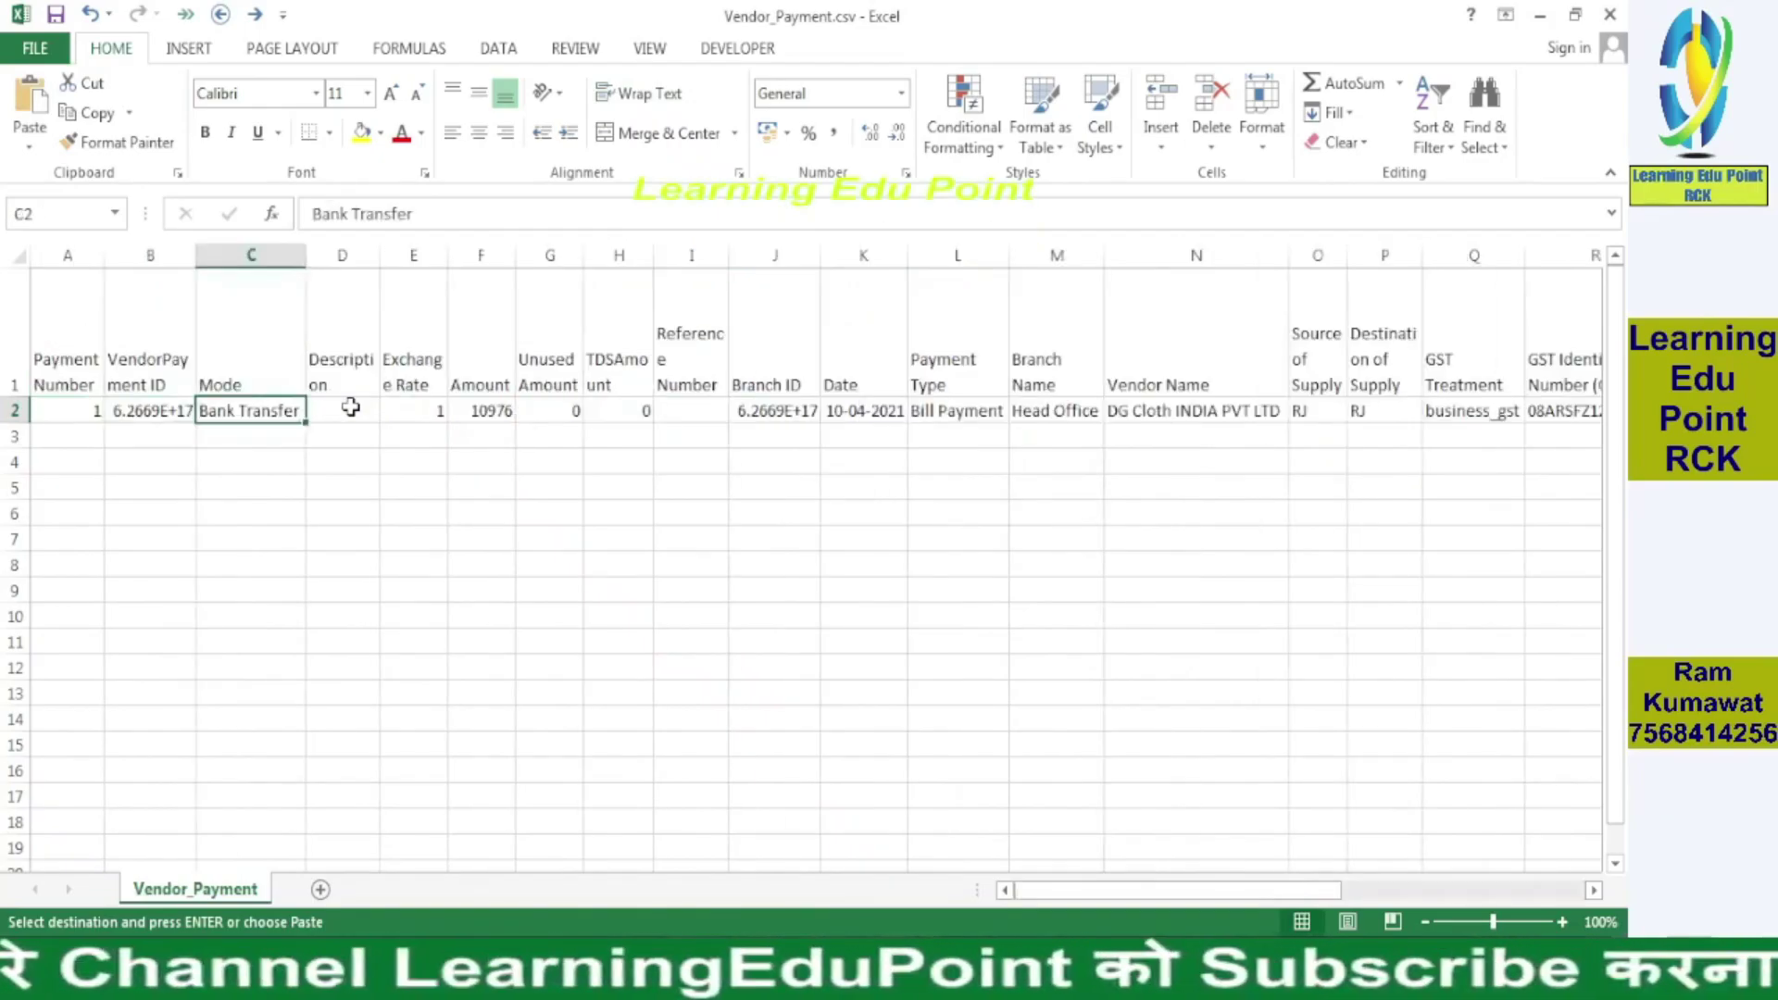
# - Switch to Bill.csv, find its Bill Number column and locate the PK1515 bill entries
pyautogui.hotkey('alt', 'Tab')
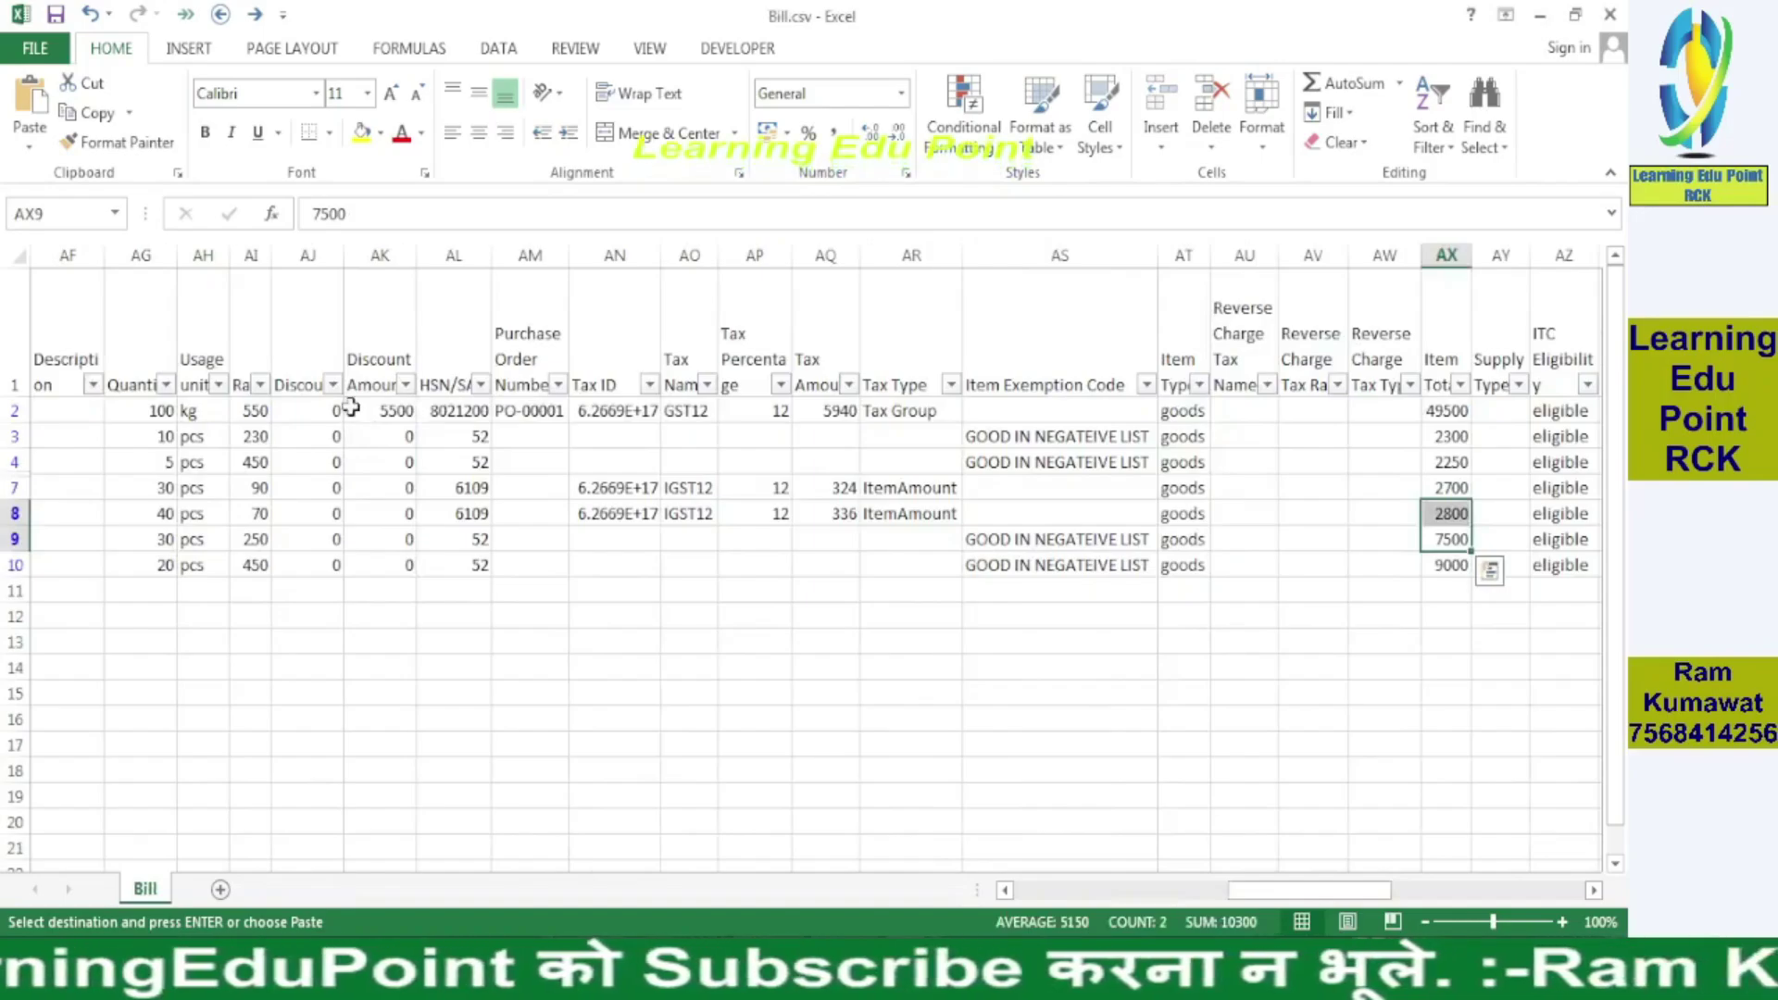
pyautogui.hotkey('ctrl', 'f')
pyautogui.press('Return')
pyautogui.press('Return')
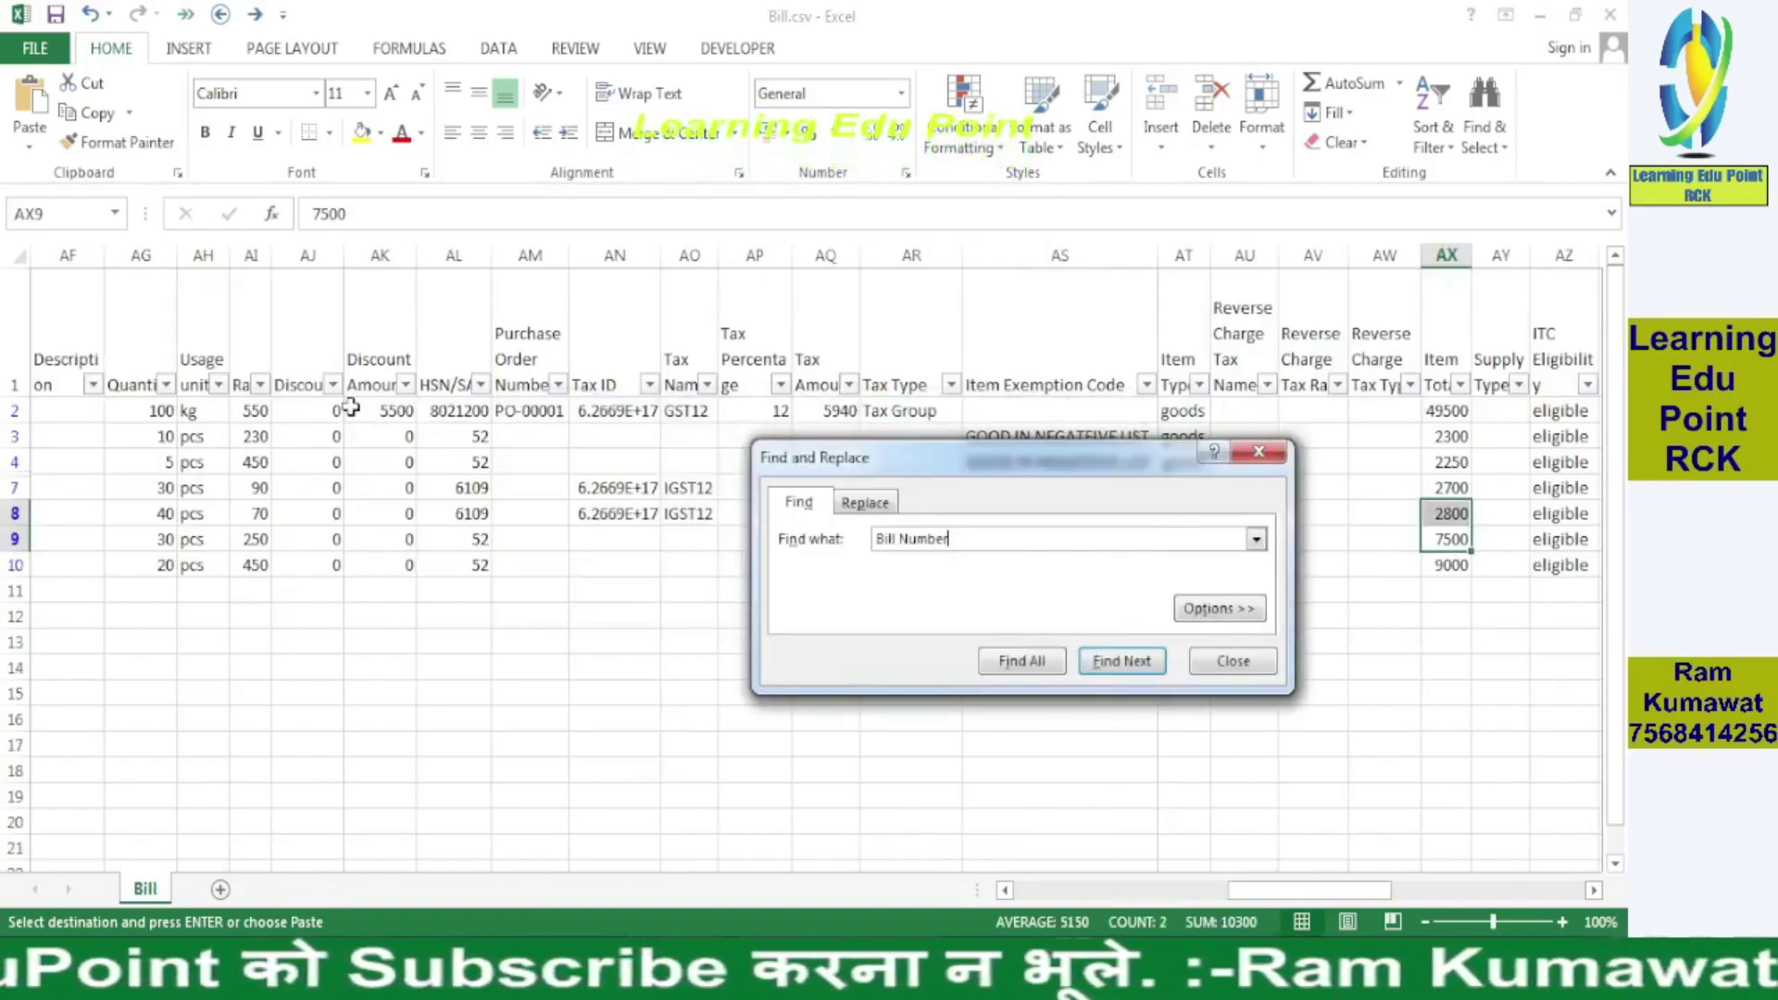
pyautogui.click(606, 699)
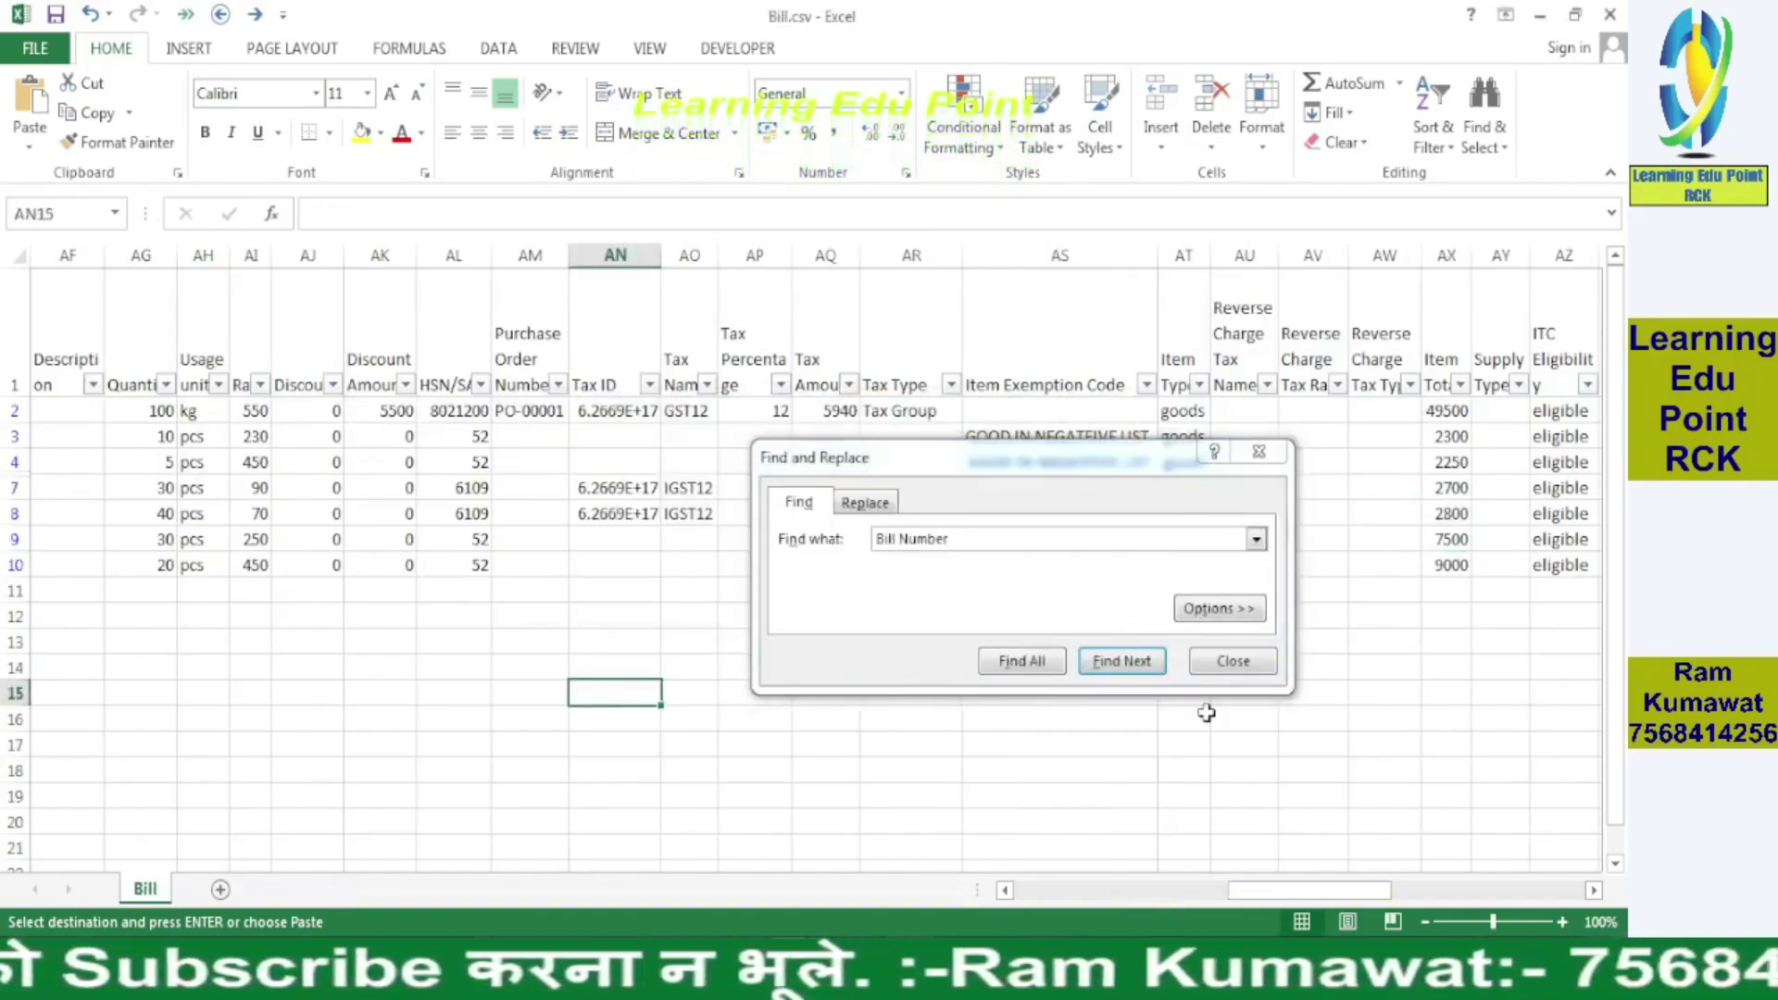
pyautogui.click(1121, 660)
pyautogui.press('Escape')
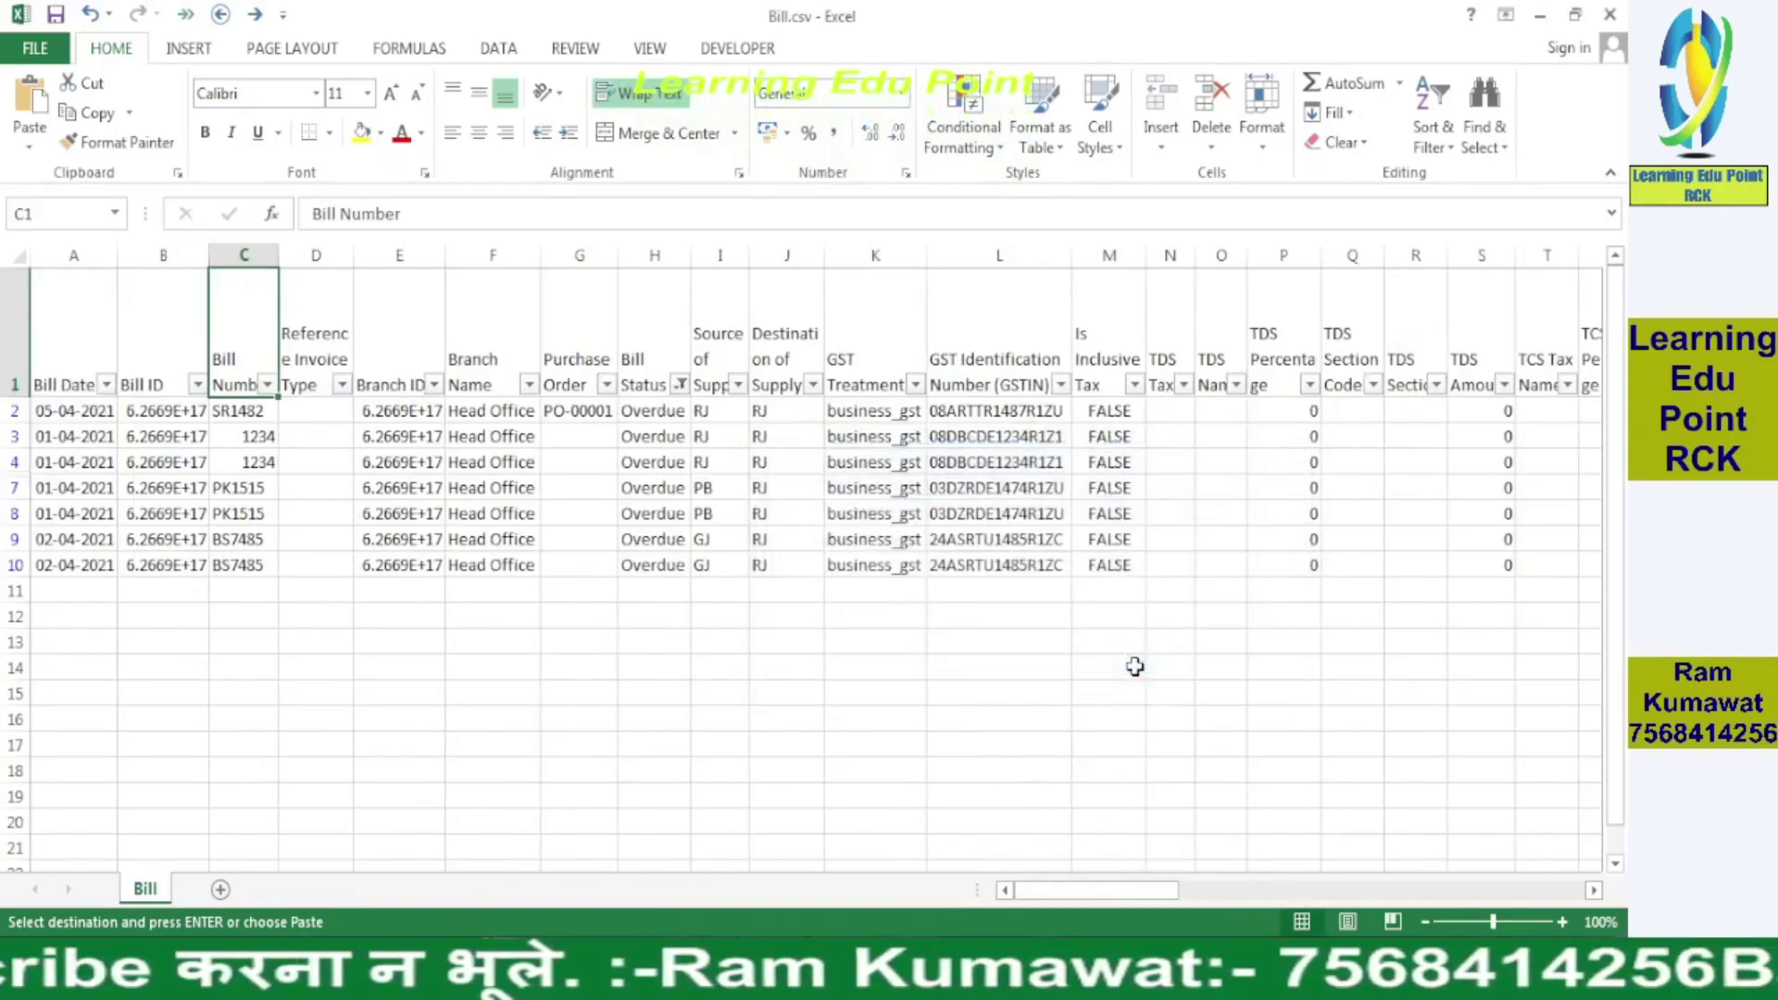
pyautogui.press('Down')
pyautogui.press('Down')
pyautogui.press('Down')
pyautogui.press('Down')
pyautogui.press('Down')
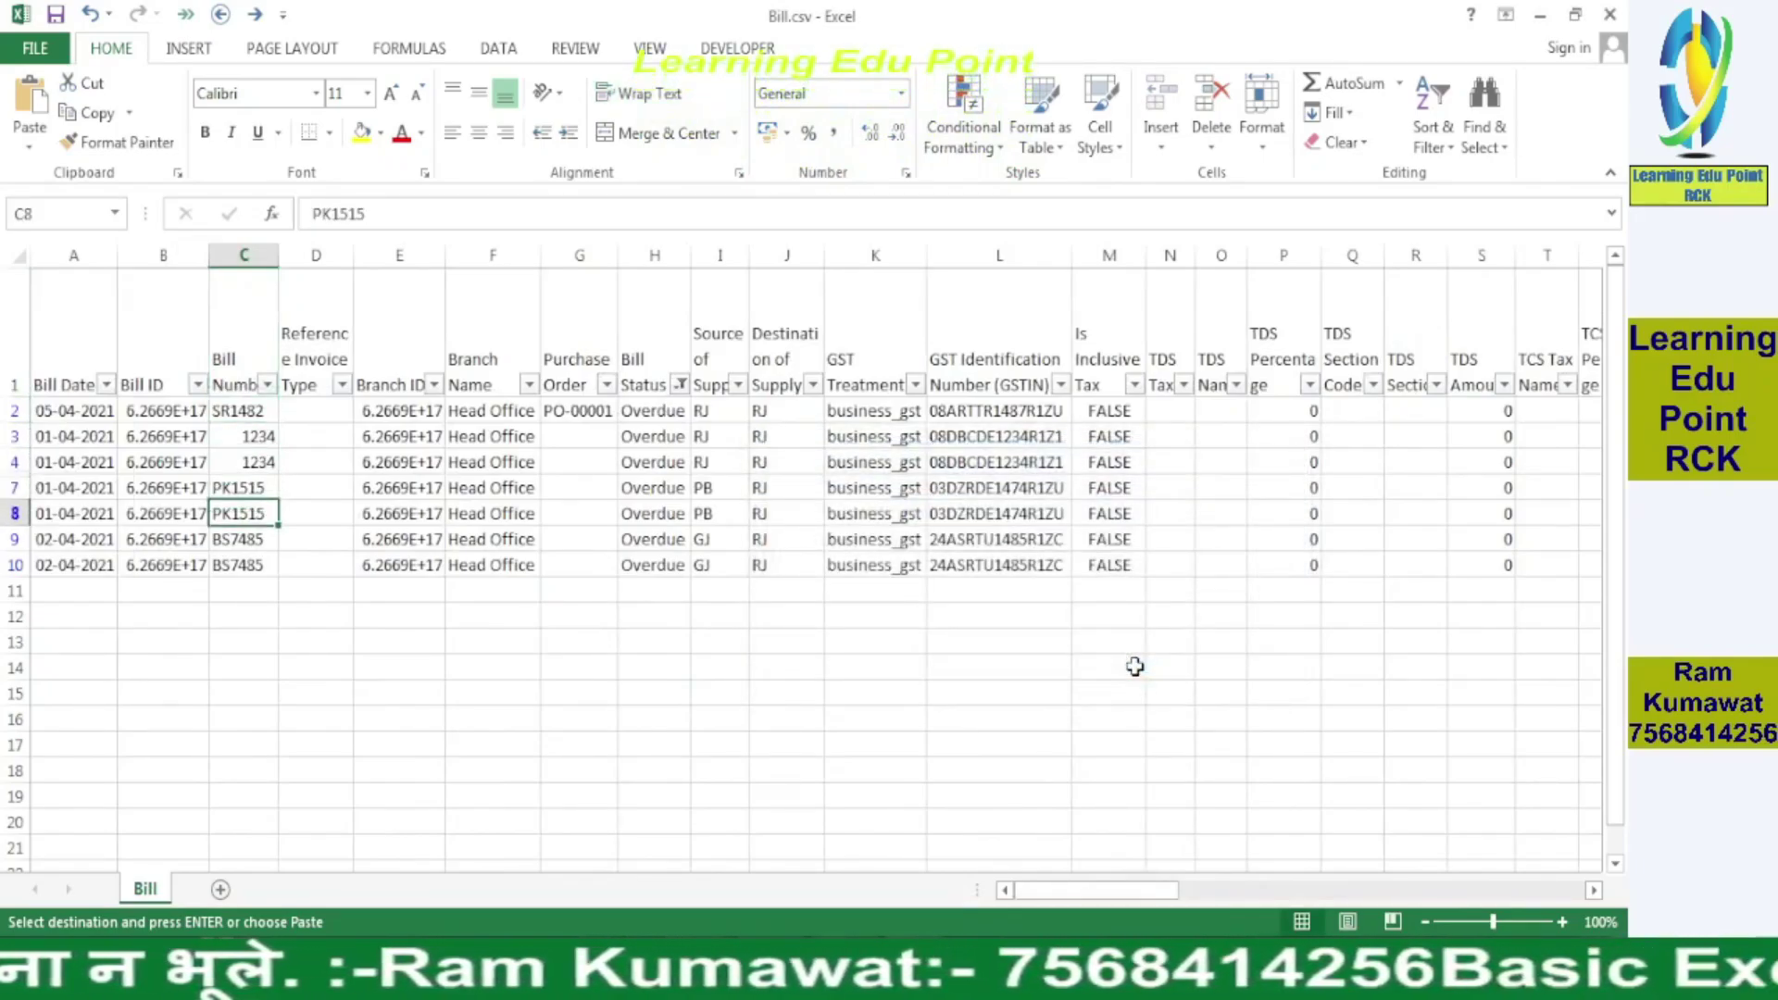
# - Examine the branch, bill status and supply columns of the PK1515 bill in row 8 of Bill.csv
pyautogui.press('Right')
pyautogui.press('Right')
pyautogui.press('Right')
pyautogui.press('Right')
pyautogui.press('Right')
pyautogui.press('Right')
pyautogui.press('Right')
pyautogui.press('Left')
pyautogui.press('Left')
pyautogui.press('Left')
pyautogui.press('Left')
pyautogui.press('Left')
pyautogui.press('Right')
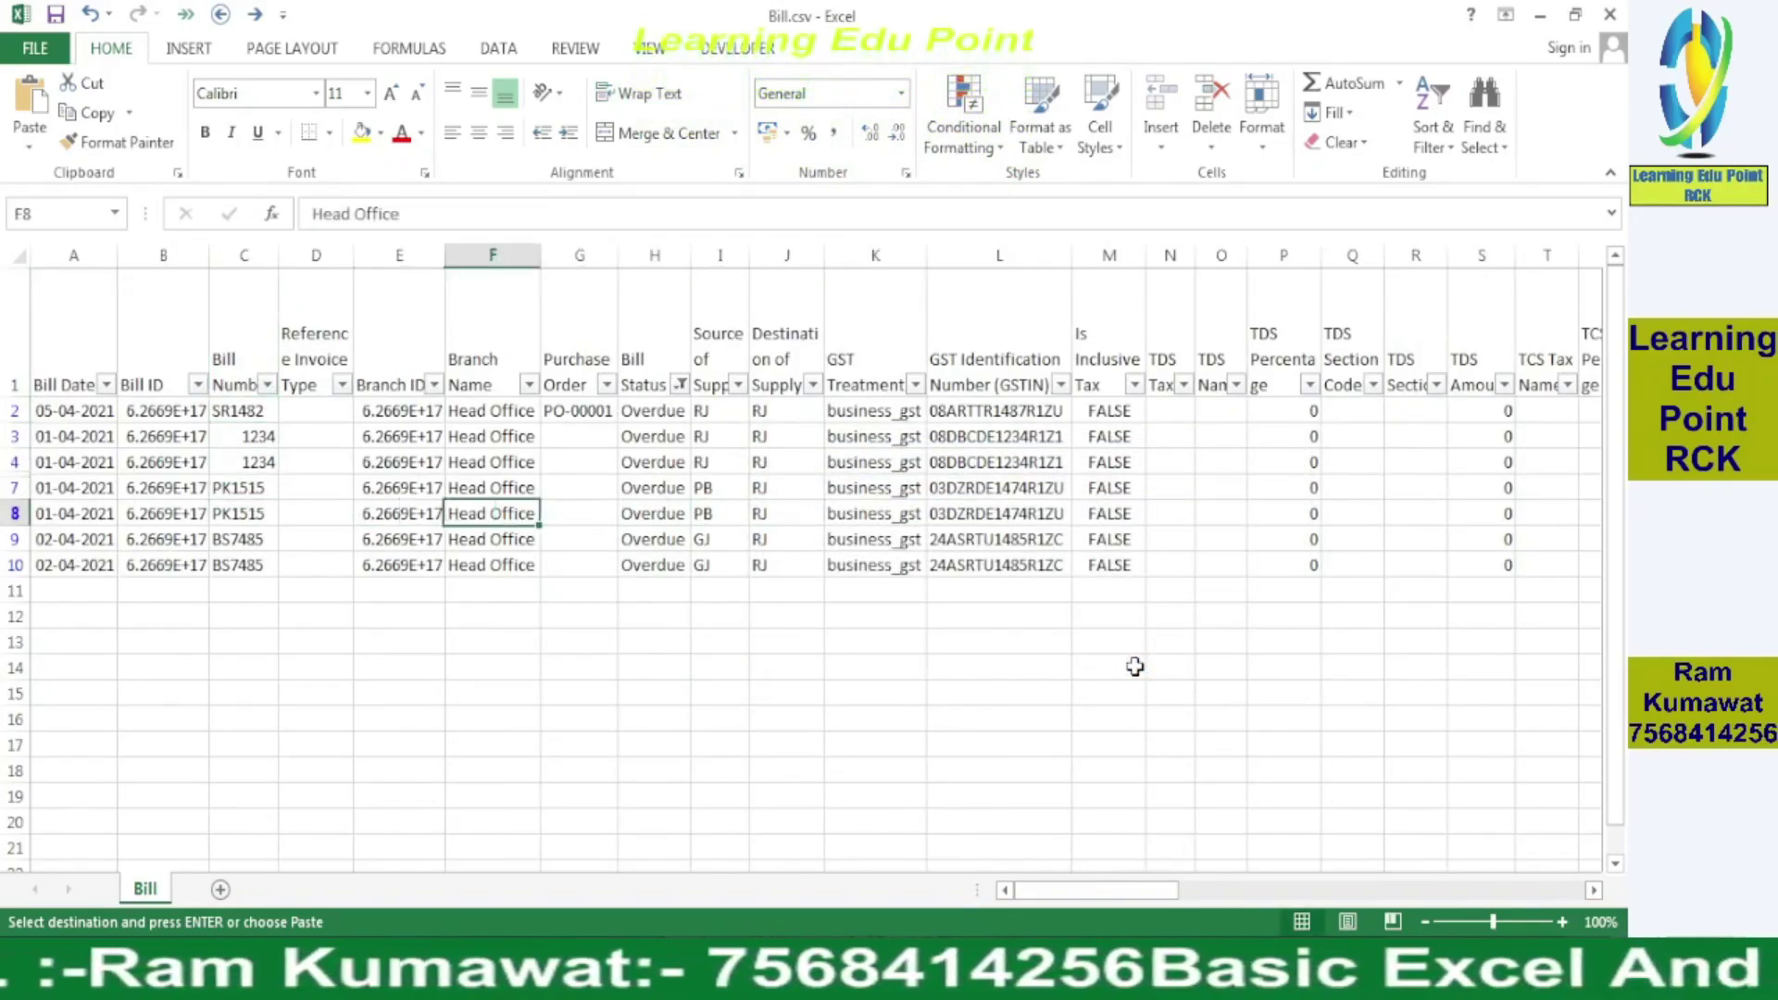
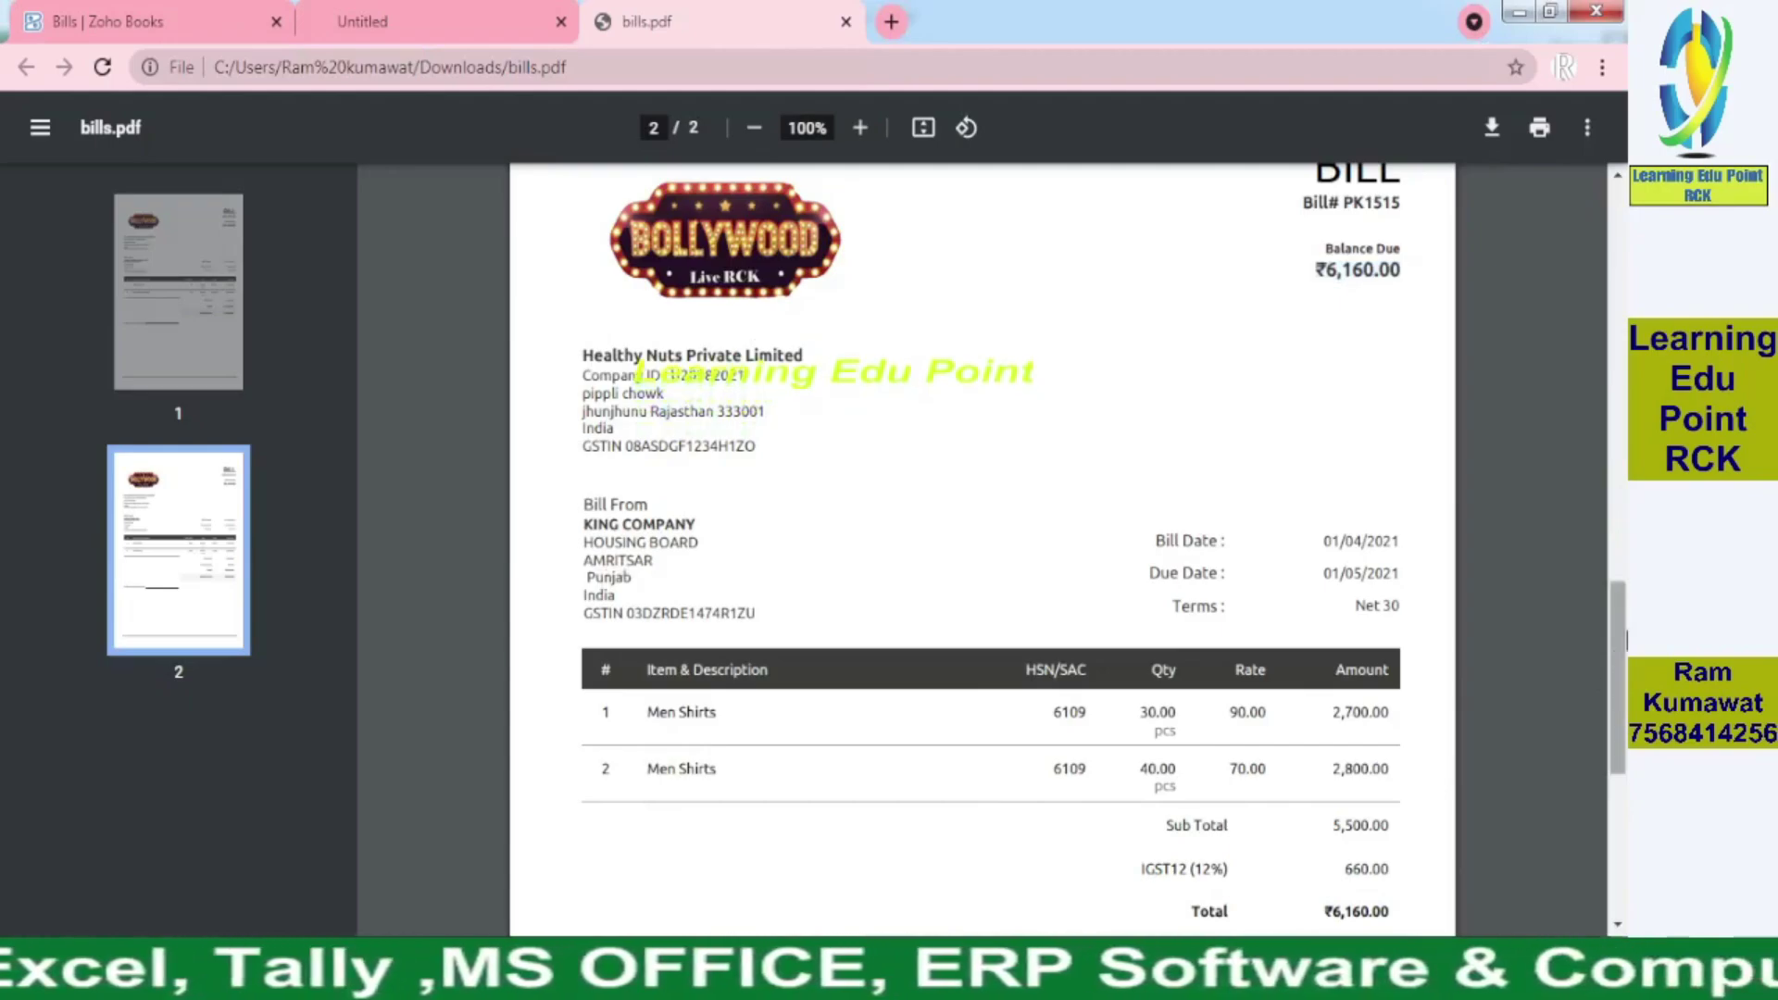
# - Check the Pawan GENETIC PVT LTD bill BS7485 in bills.pdf and return to sample_billpayments.csv
pyautogui.moveTo(1627, 639); pyautogui.dragTo(1625, 316)
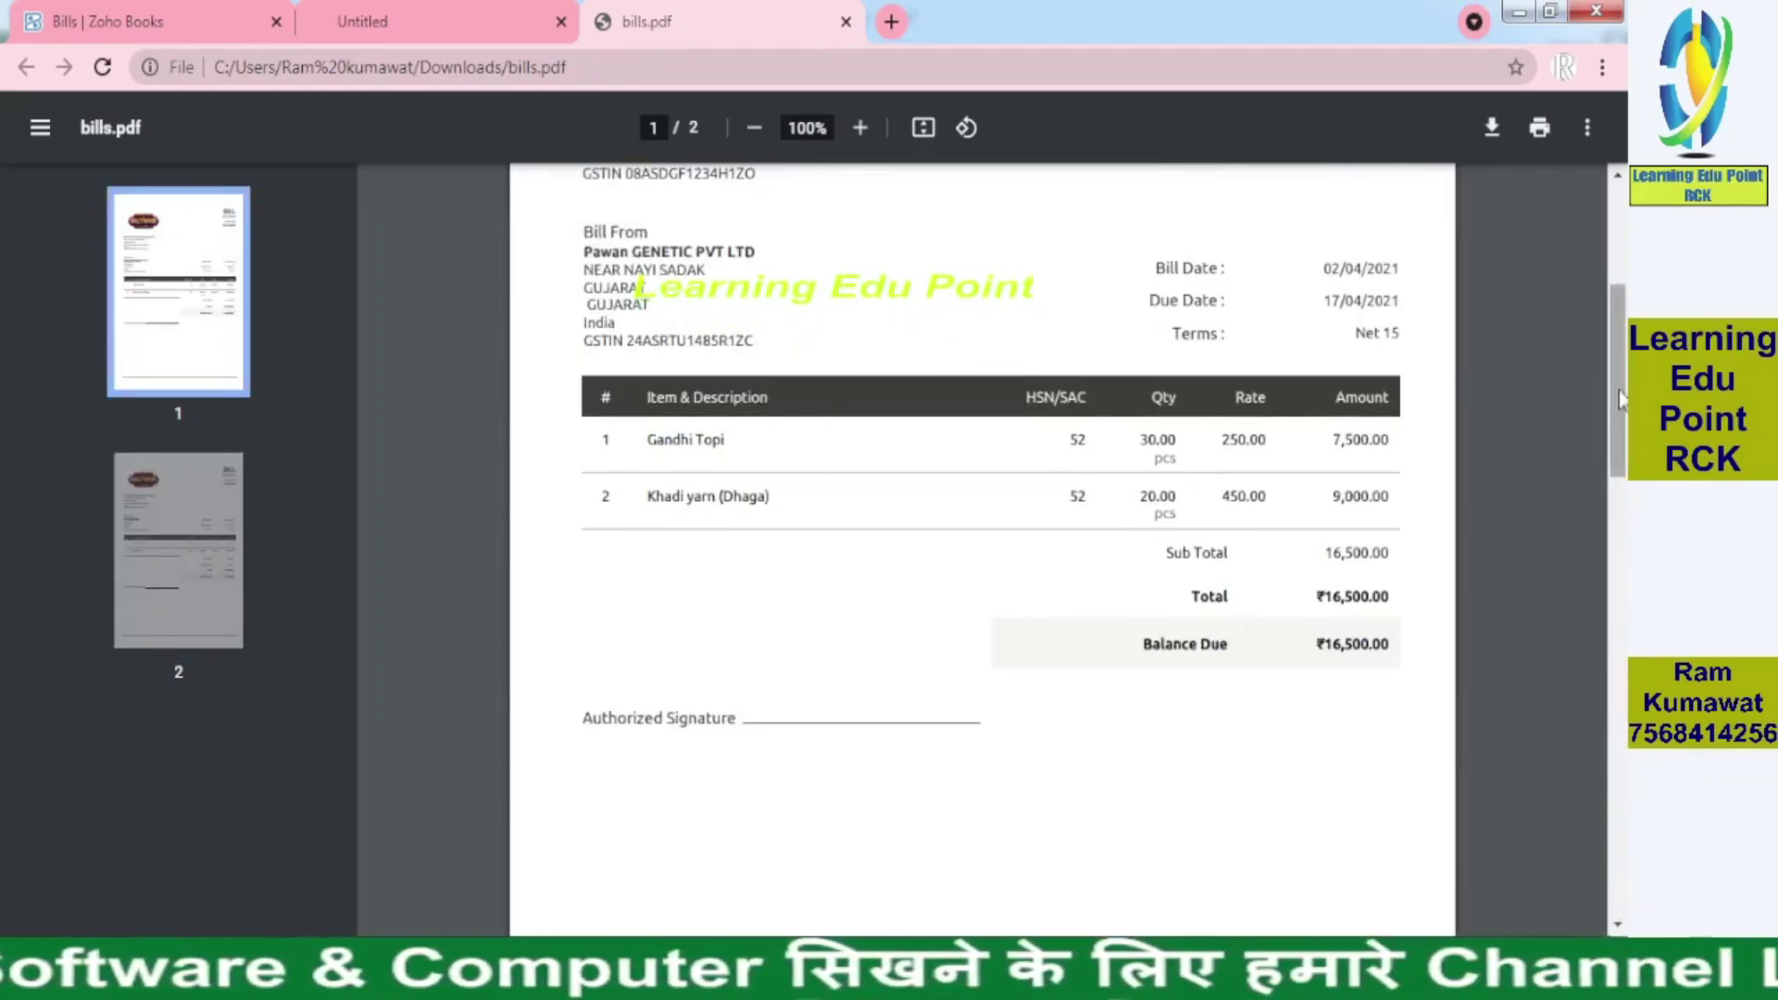
pyautogui.scroll(3, 1278, 493)
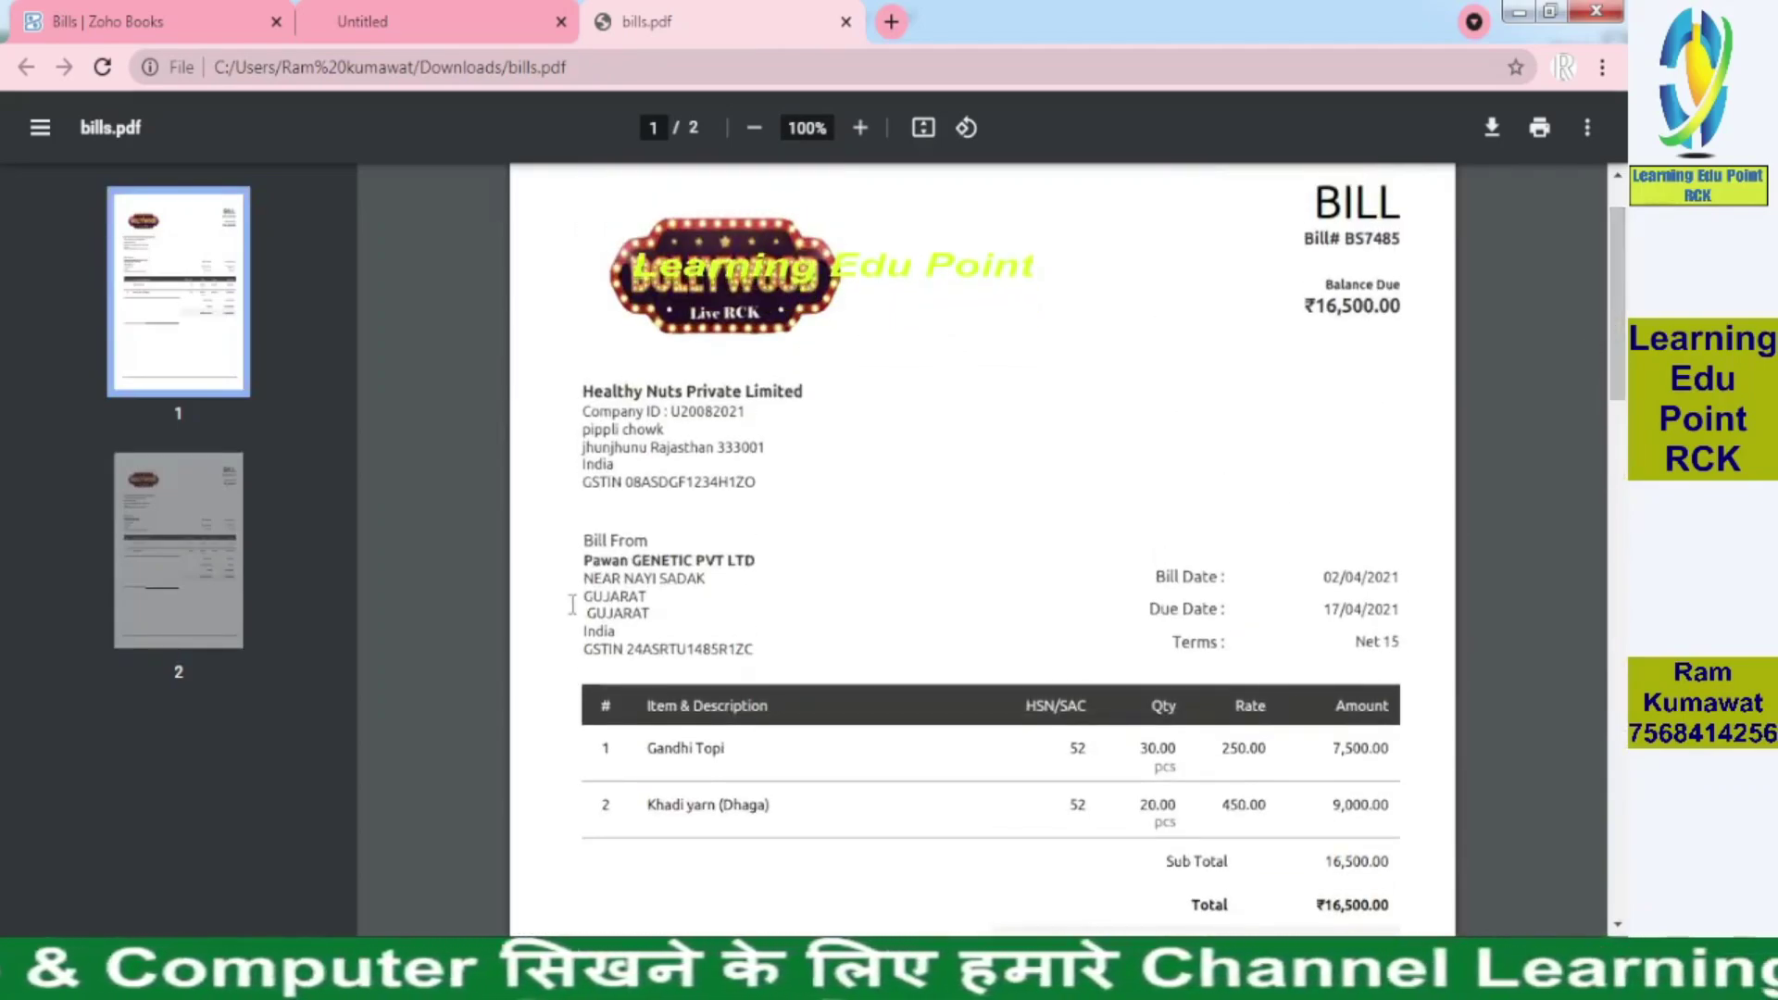
pyautogui.hotkey('alt', 'Tab')
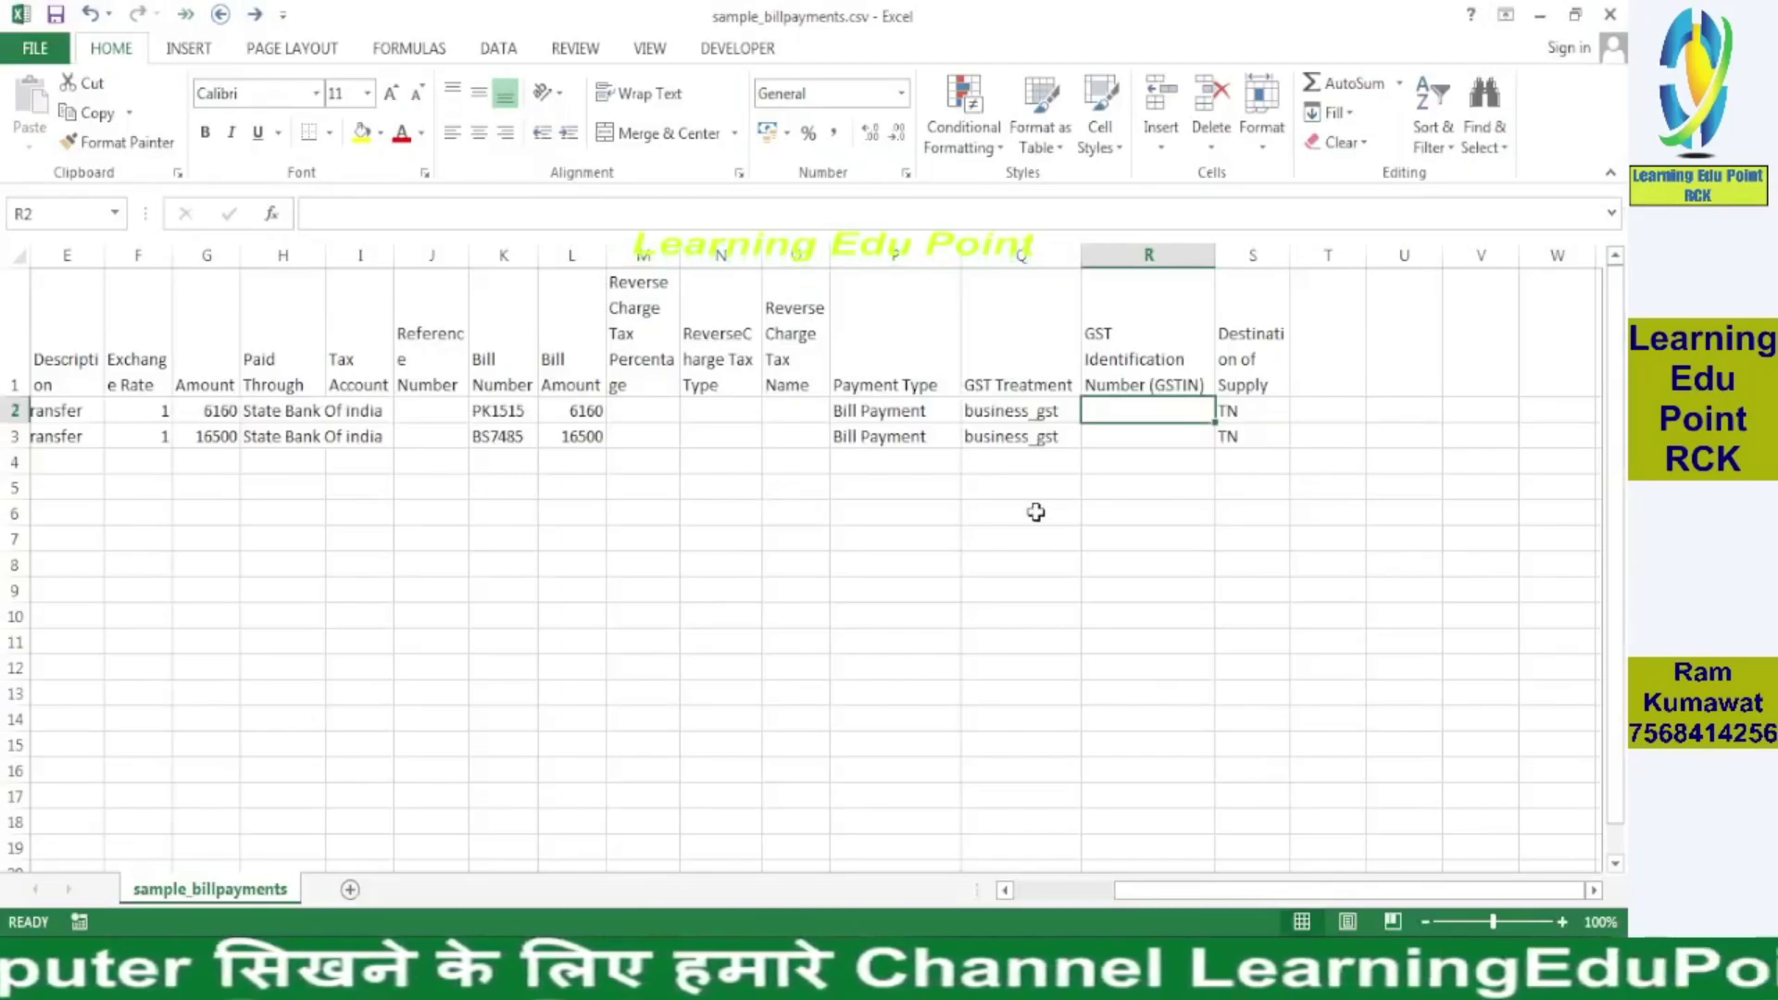
# - Copy the Source of Supply values PB and GJ from I8:I9 of Bill.csv into Destination of Supply cells S2:S3 of sample_billpayments.csv
pyautogui.hotkey('alt', 'Tab')
pyautogui.hotkey('alt', 'Tab')
pyautogui.hotkey('alt', 'Tab')
pyautogui.hotkey('alt', 'Tab')
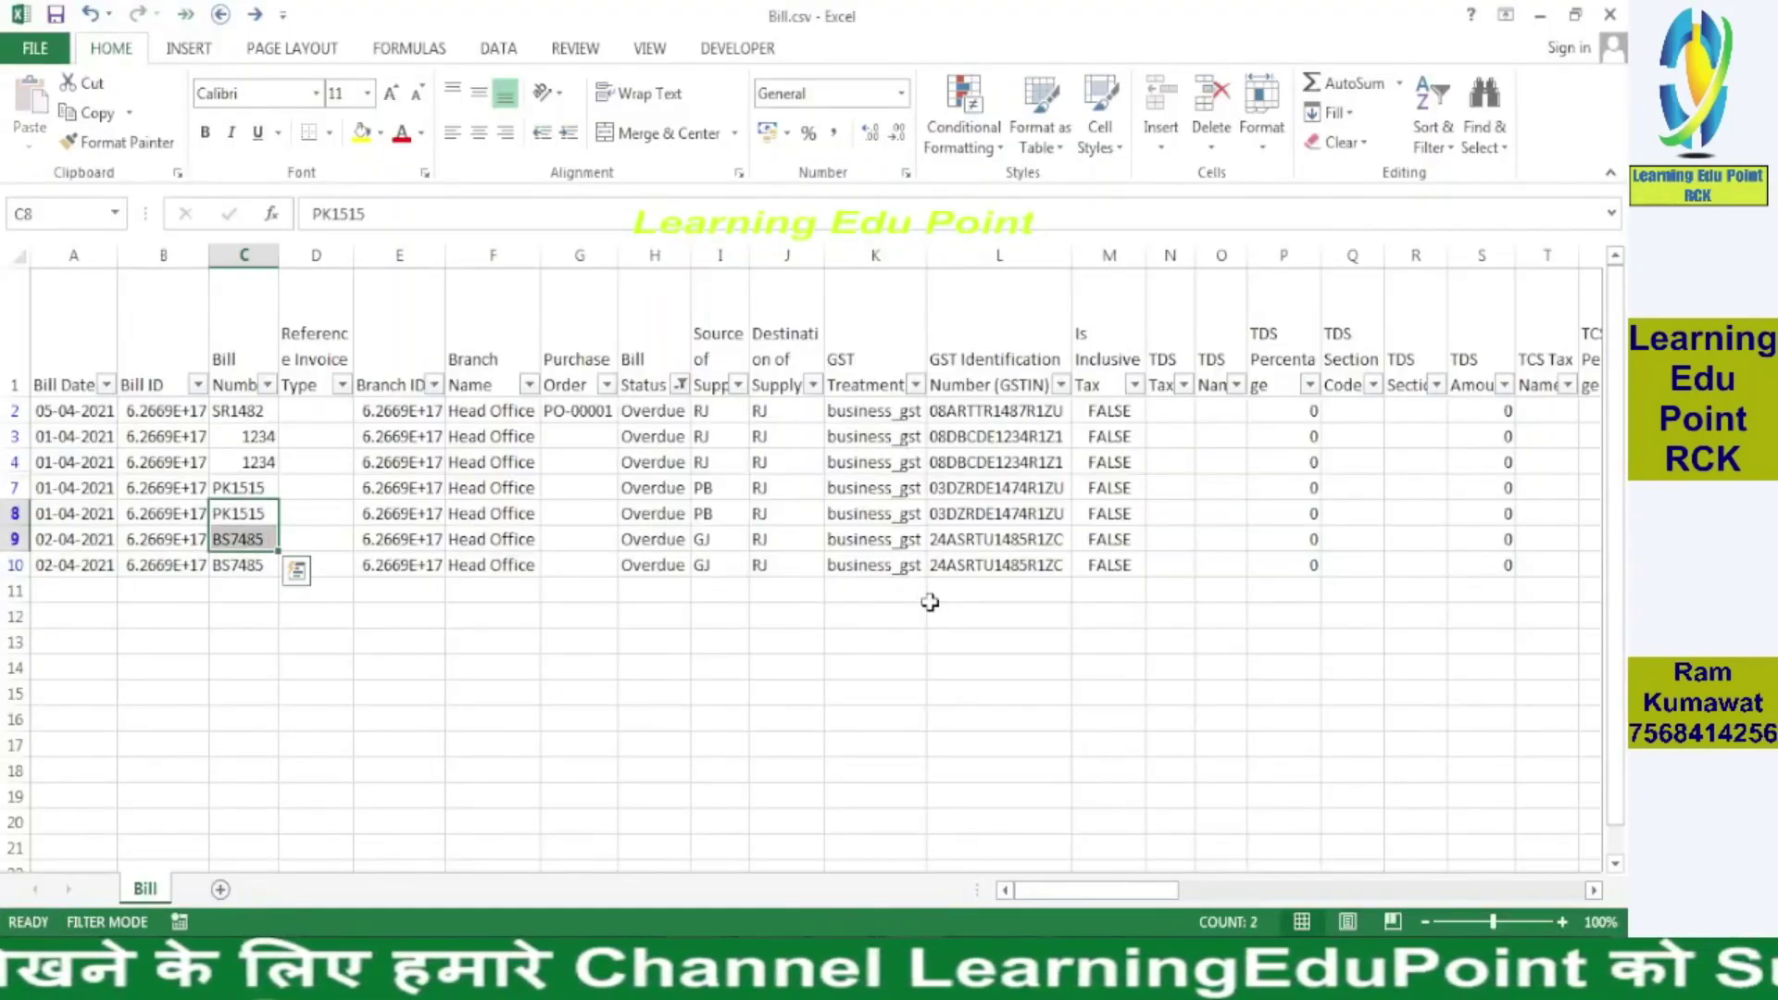
pyautogui.press('Right')
pyautogui.press('Right')
pyautogui.press('Right')
pyautogui.press('Right')
pyautogui.press('Right')
pyautogui.press('Right')
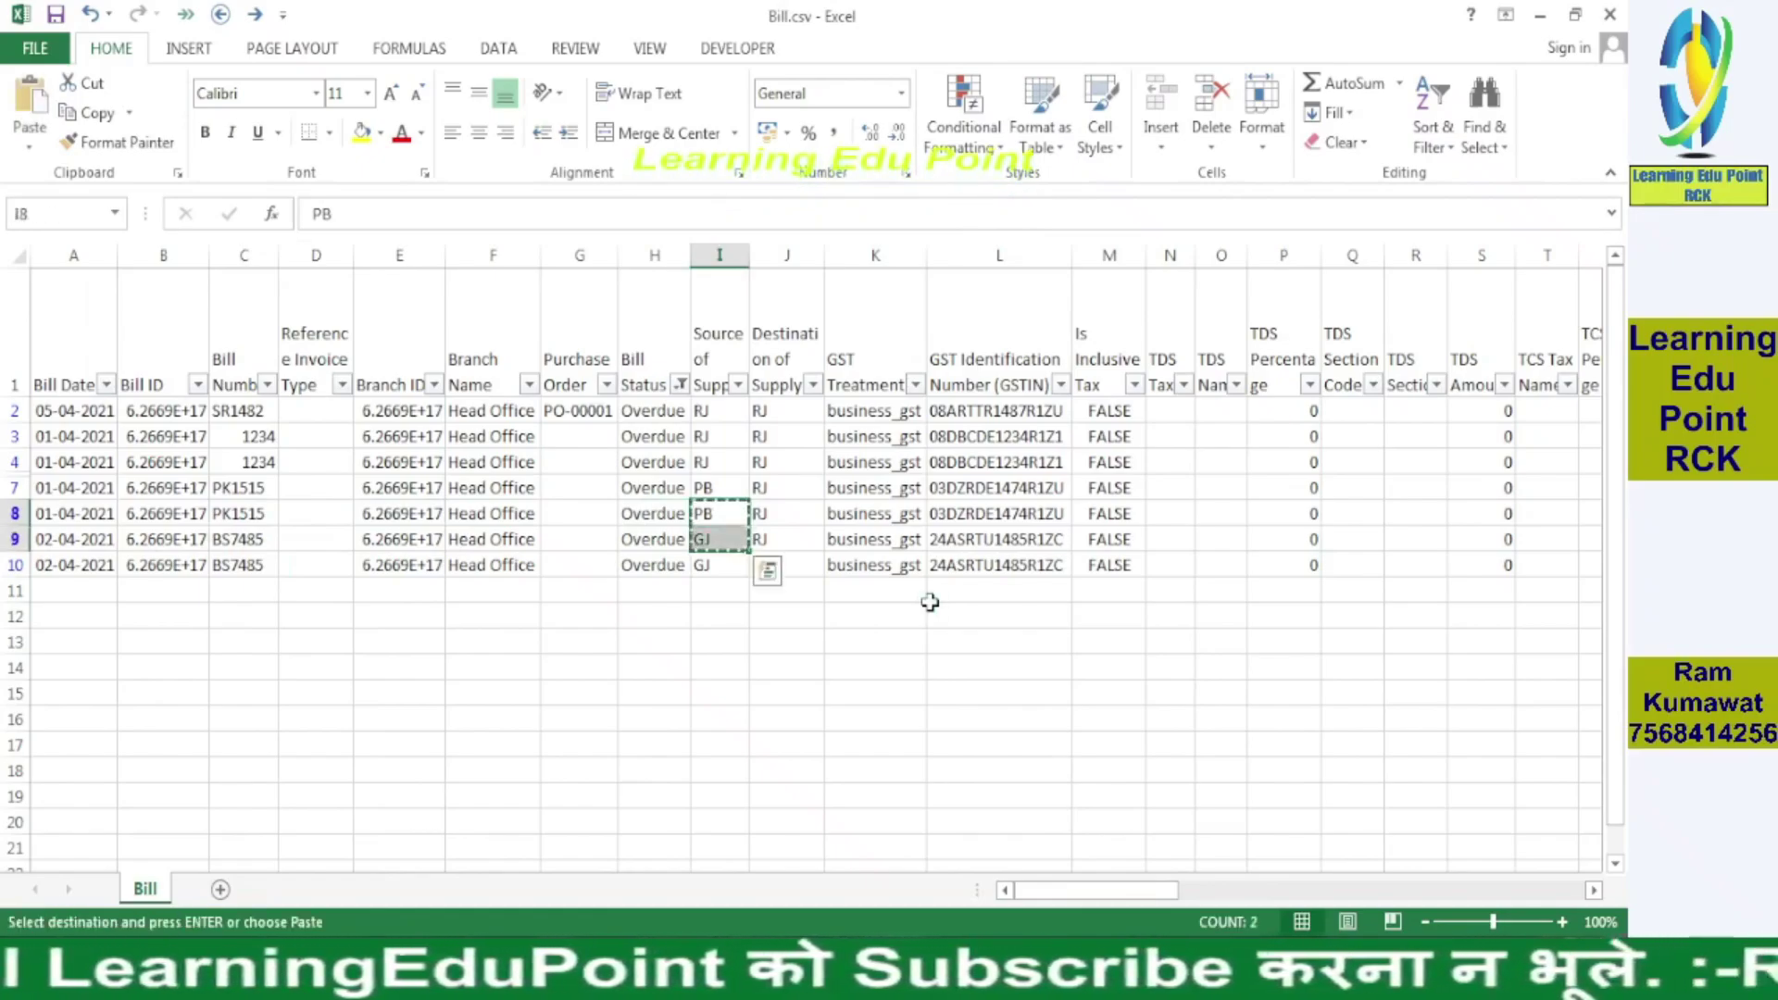
pyautogui.press('Right')
pyautogui.press('Right')
pyautogui.press('Right')
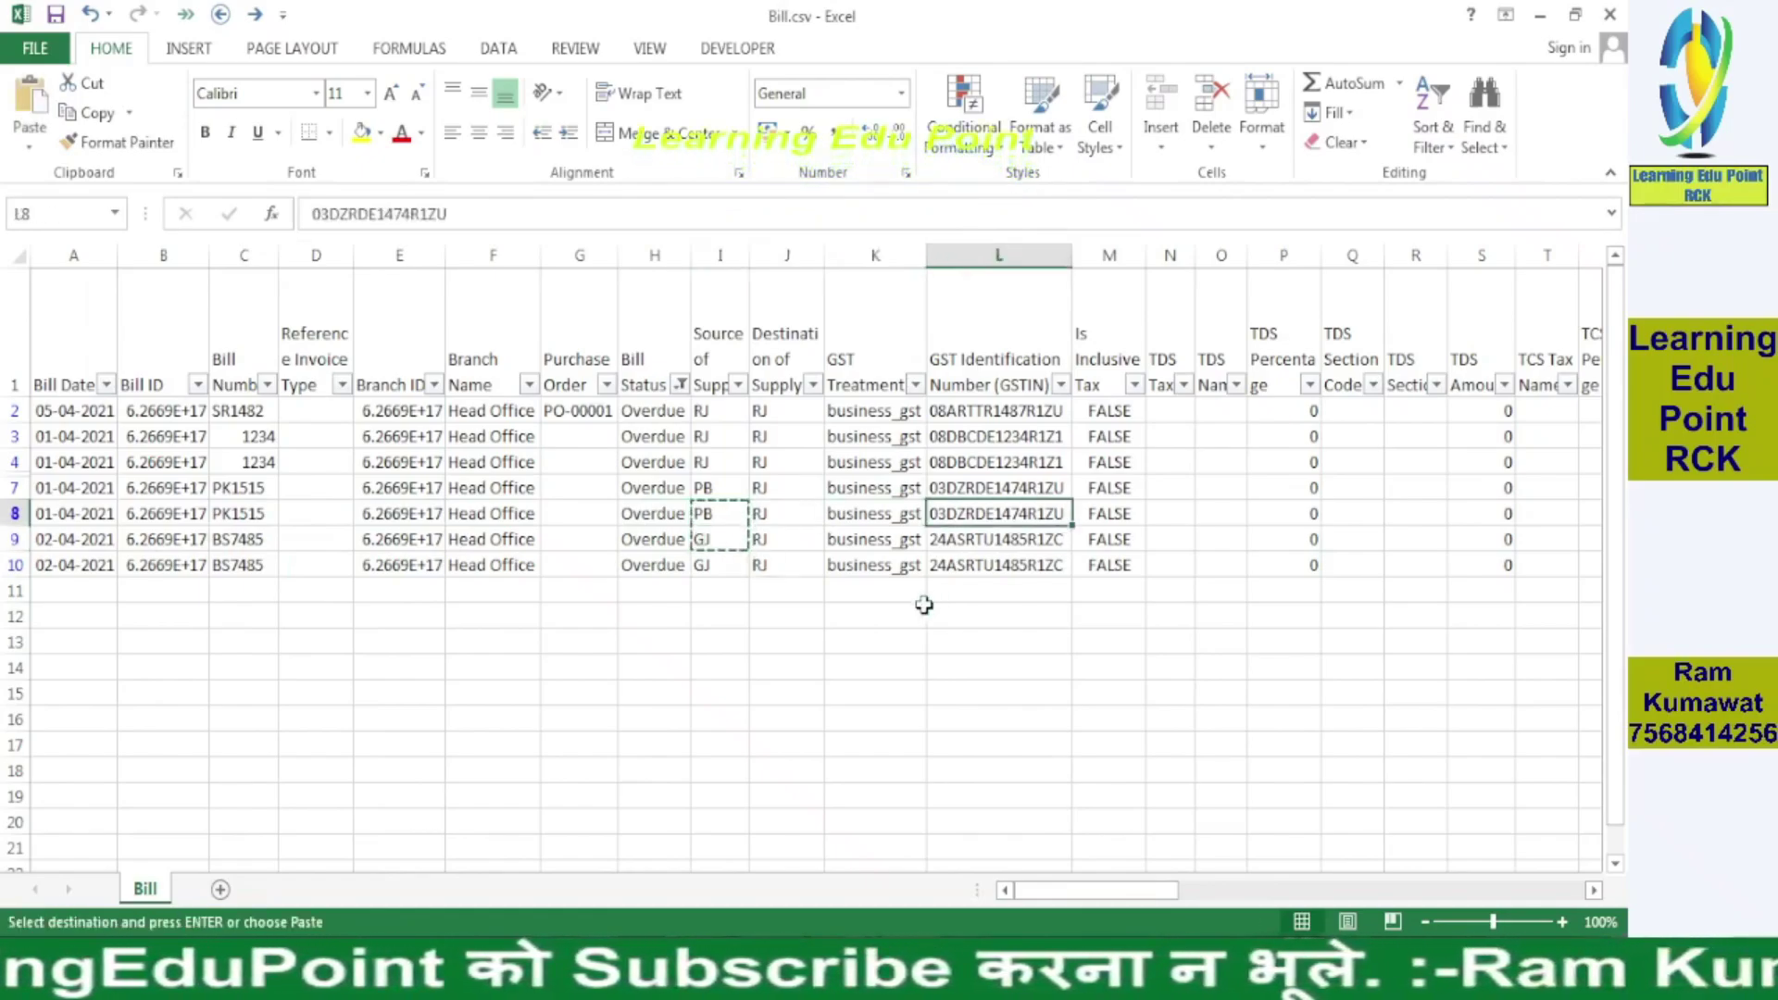
pyautogui.hotkey('alt', 'Tab')
pyautogui.hotkey('alt', 'Tab')
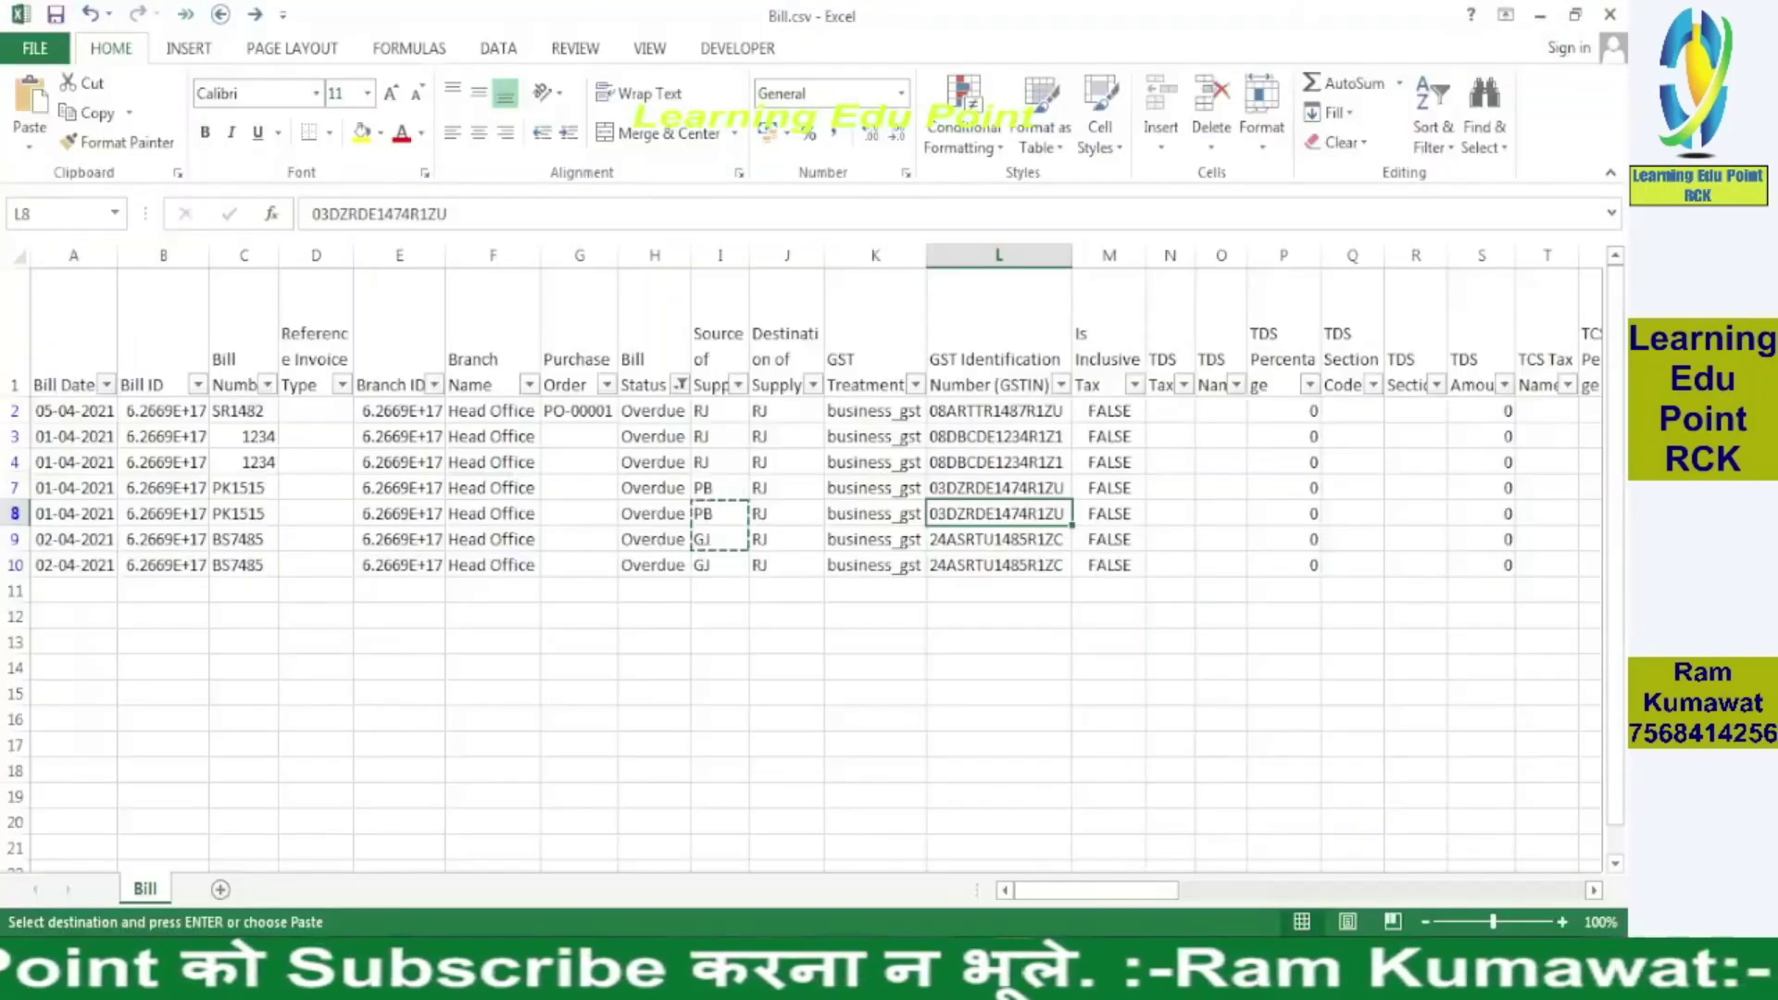
pyautogui.moveTo(917, 983)
pyautogui.click(706, 792)
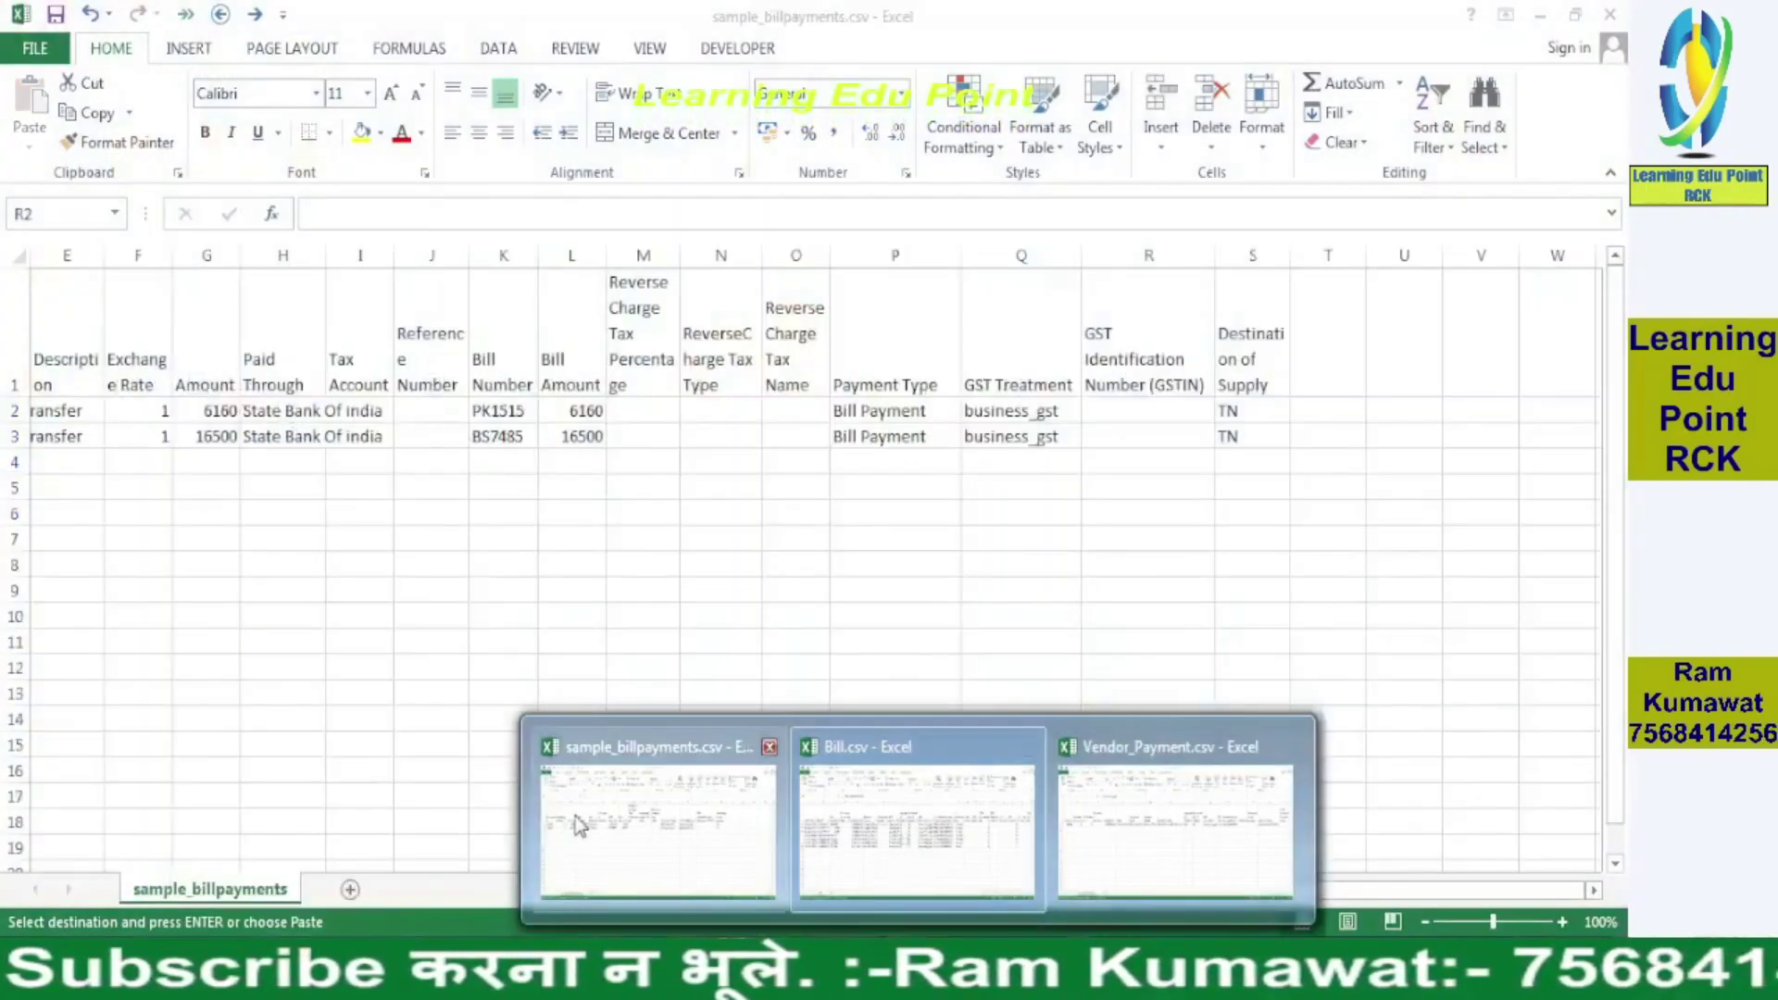
pyautogui.press('Right')
pyautogui.write('PB GJ')
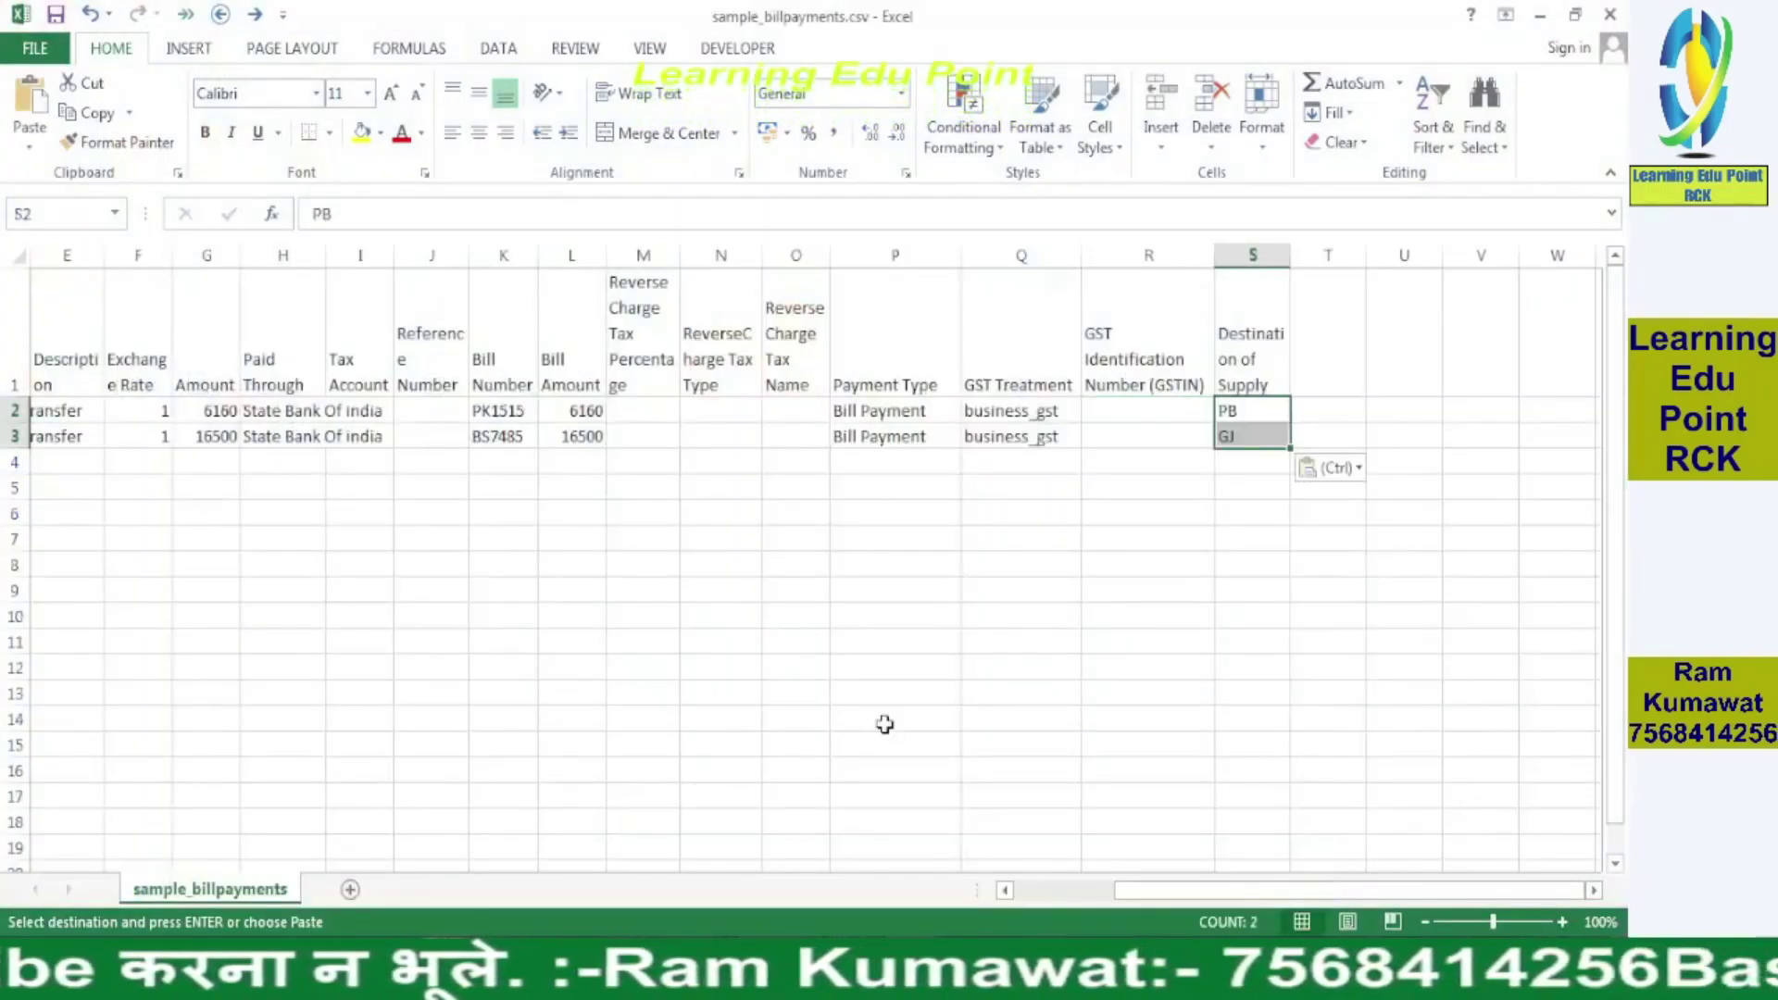
# - Copy the GST Identification Numbers of bills PK1515 and BS7485 from L8:L9 of Bill.csv
pyautogui.hotkey('alt', 'Tab')
pyautogui.hotkey('shift', 'Down')
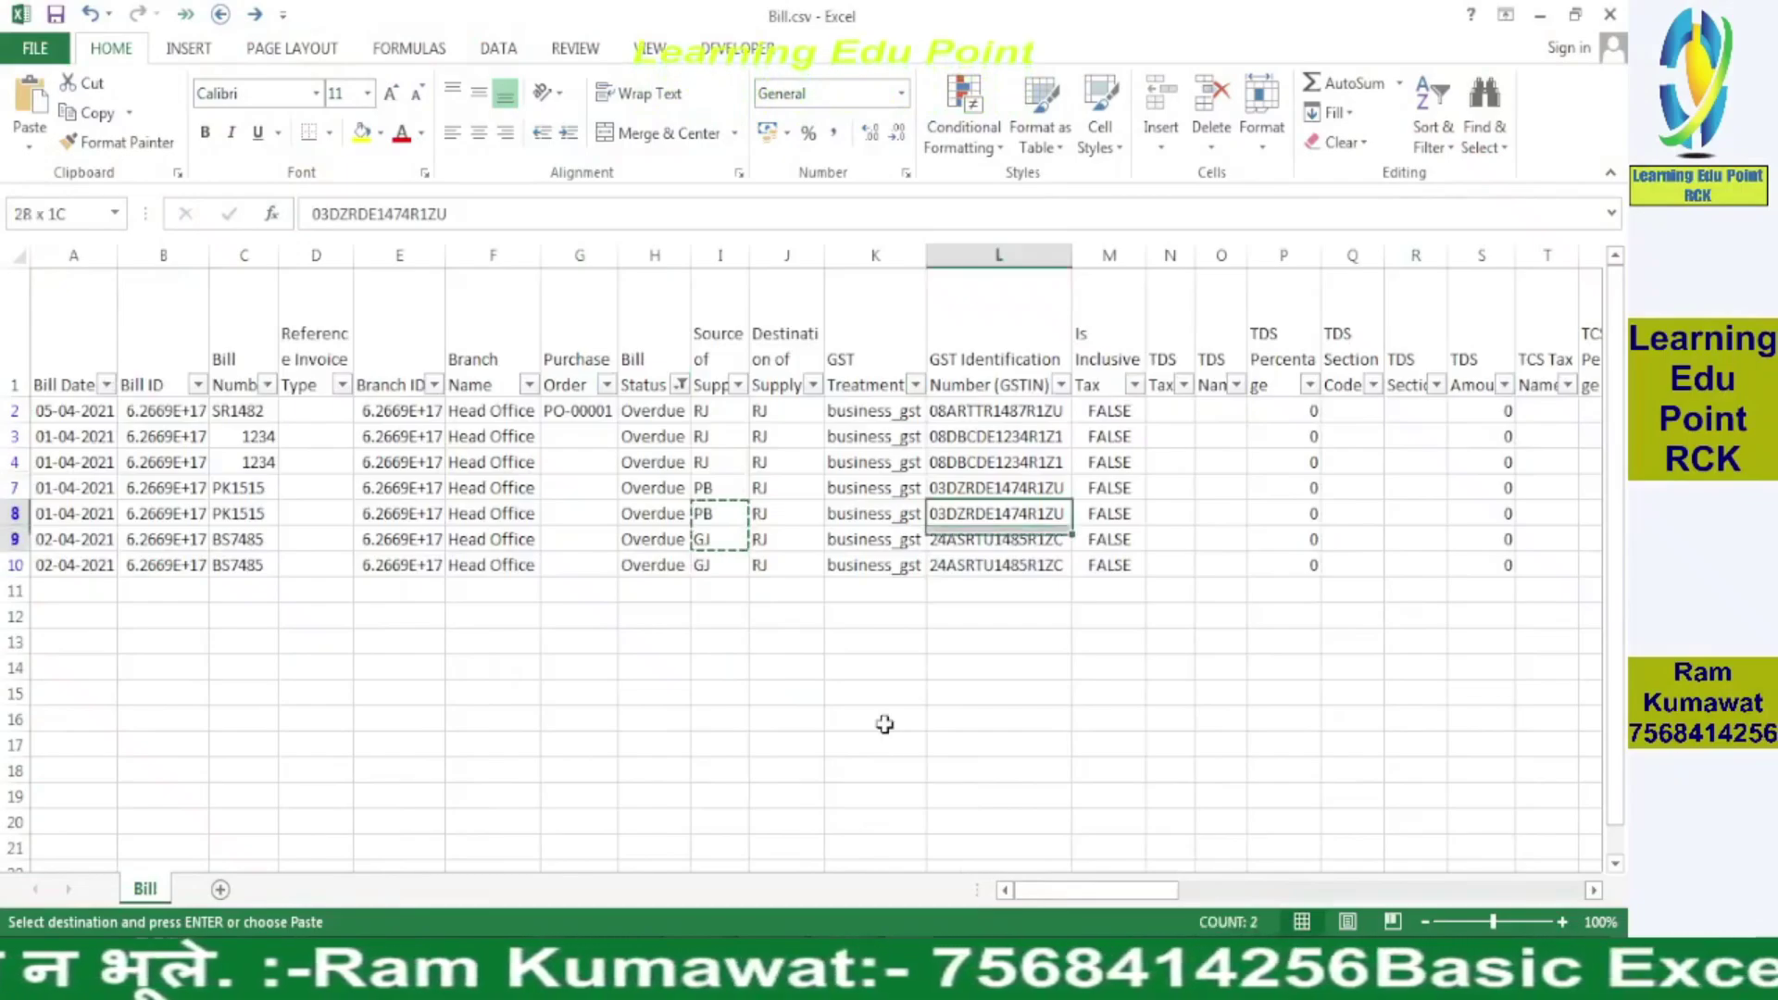
pyautogui.hotkey('ctrl', 'c')
# - Look along row 8 of Bill.csv to check which vendor the PK1515 bill and its GSTIN belong to
pyautogui.press('Left')
pyautogui.hotkey('ctrl', 'Left')
pyautogui.hotkey('ctrl', 'Left')
pyautogui.hotkey('ctrl', 'Left')
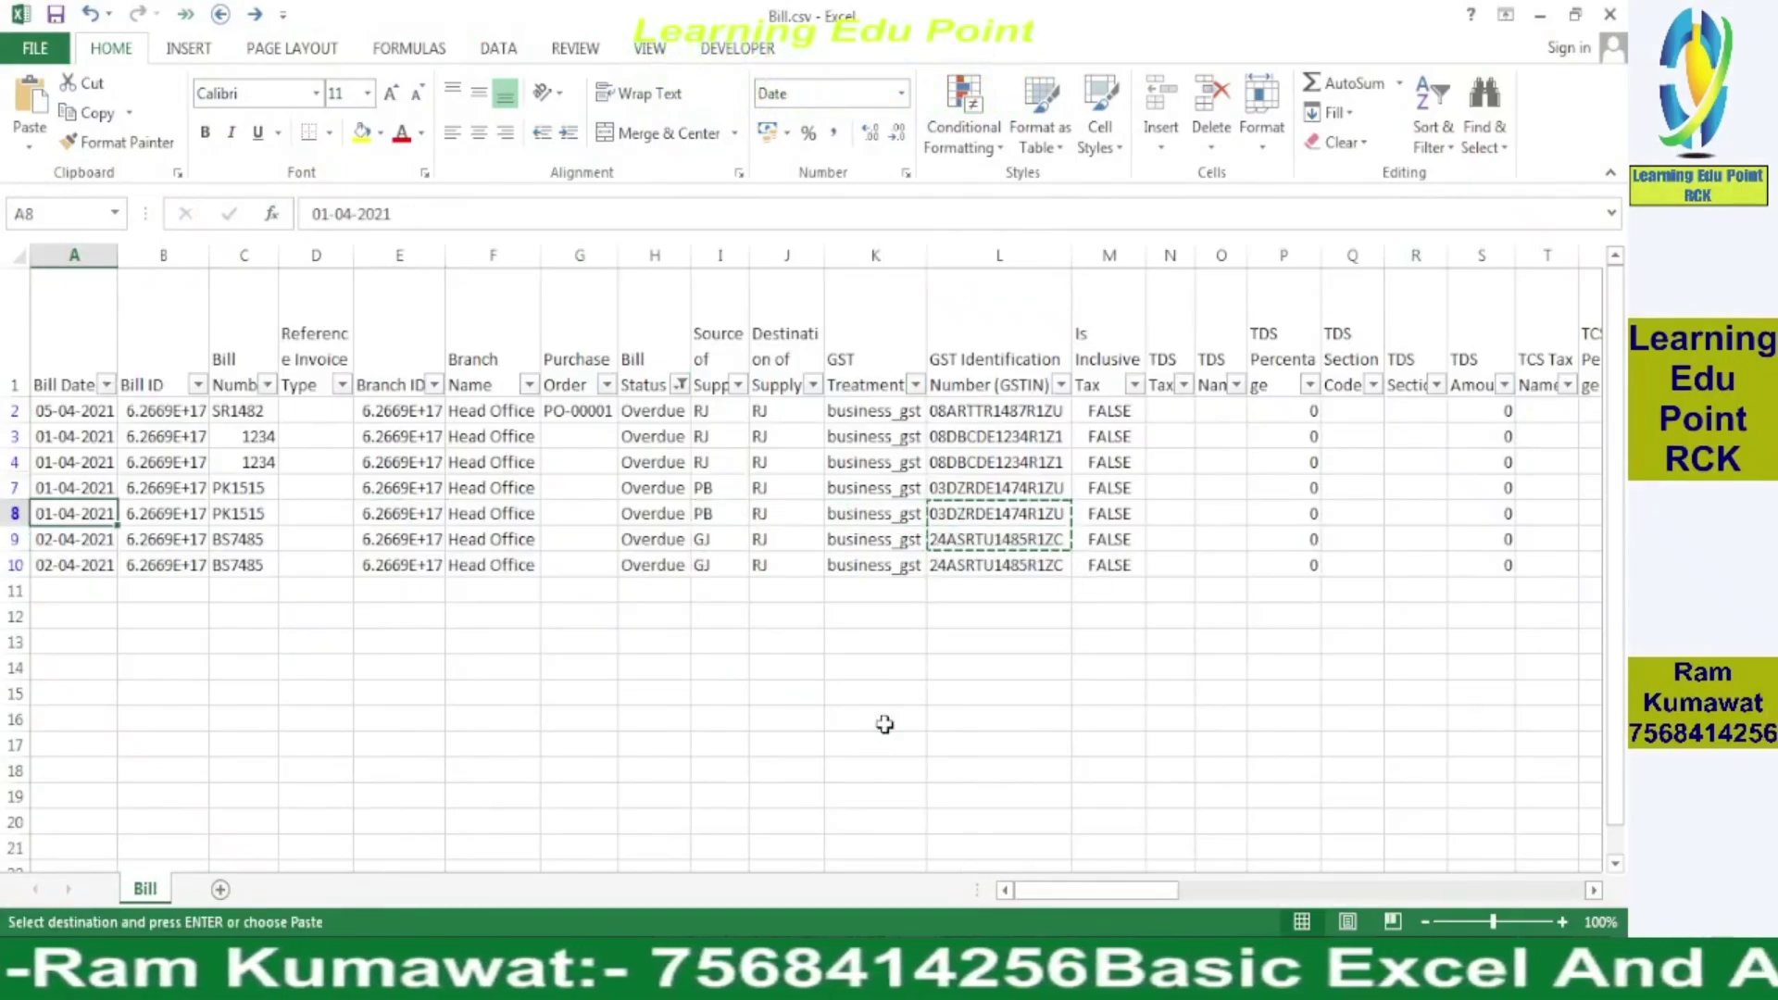
pyautogui.press('Right')
pyautogui.press('Left')
pyautogui.press('Right')
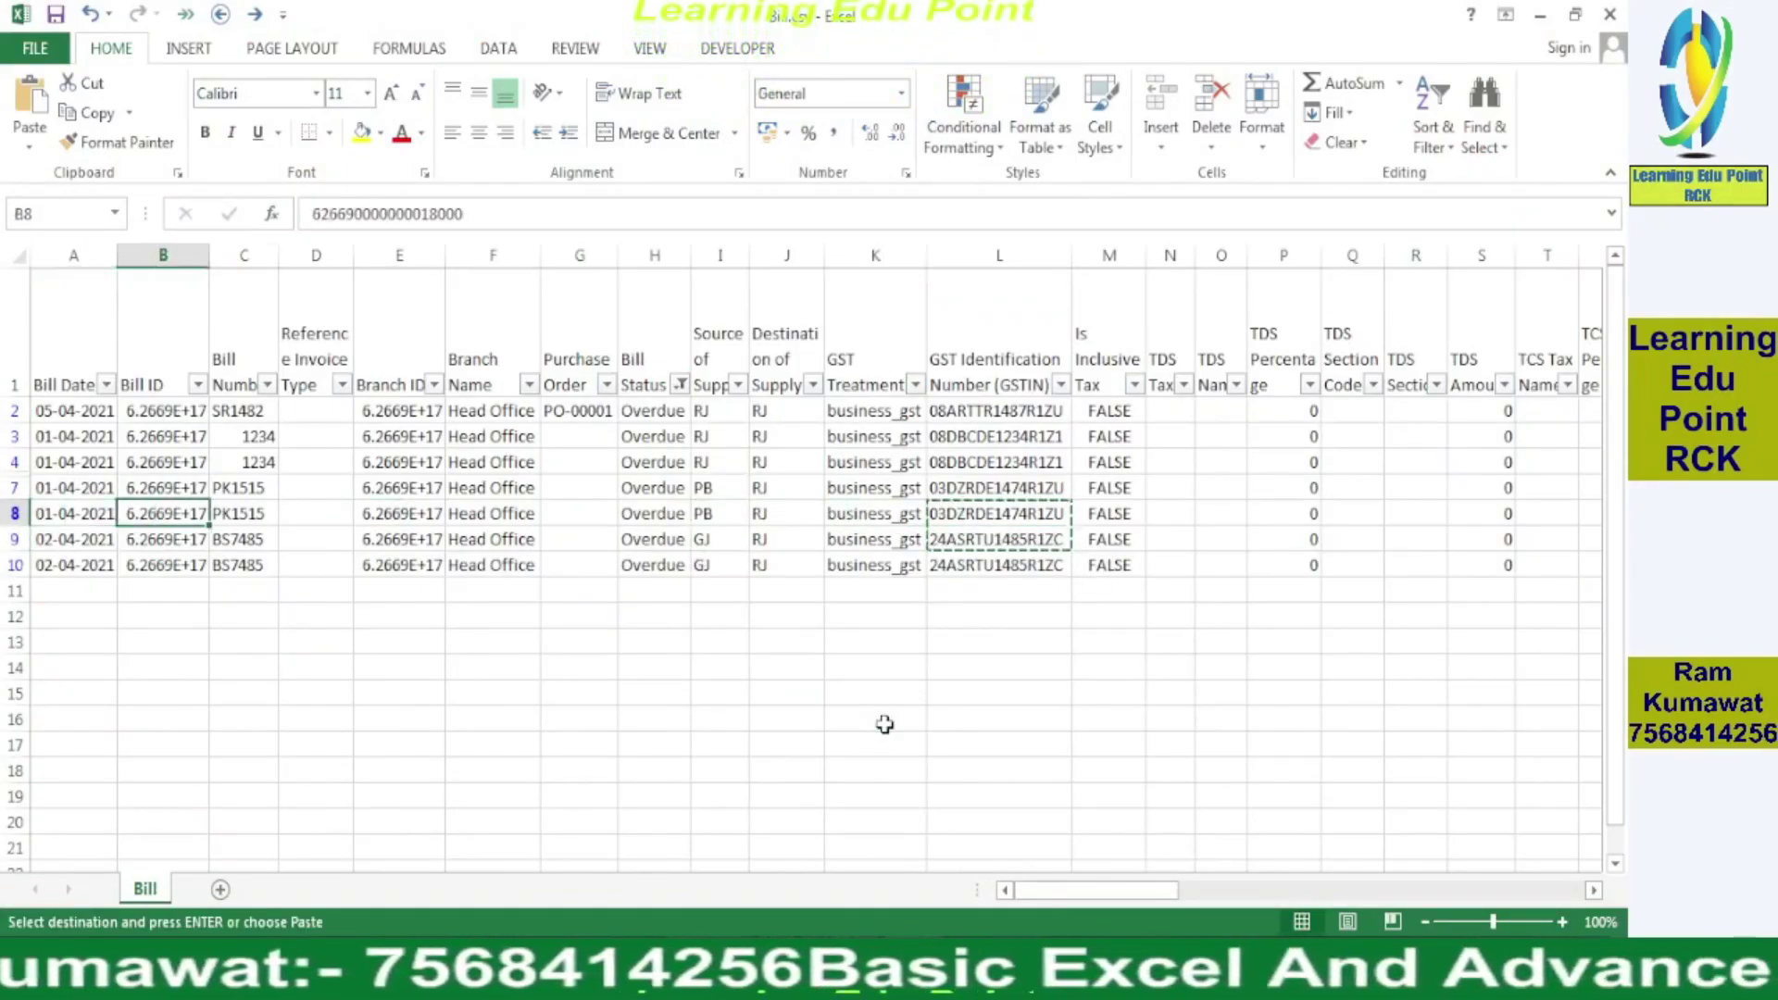
pyautogui.press('Right')
pyautogui.press('Right')
pyautogui.press('Right')
pyautogui.press('Right')
pyautogui.press('Right')
pyautogui.press('Right')
pyautogui.press('Right')
pyautogui.press('Right')
pyautogui.press('Right')
pyautogui.press('Right')
pyautogui.press('Right')
pyautogui.press('Right')
pyautogui.press('Right')
pyautogui.press('Right')
pyautogui.press('Right')
pyautogui.press('Right')
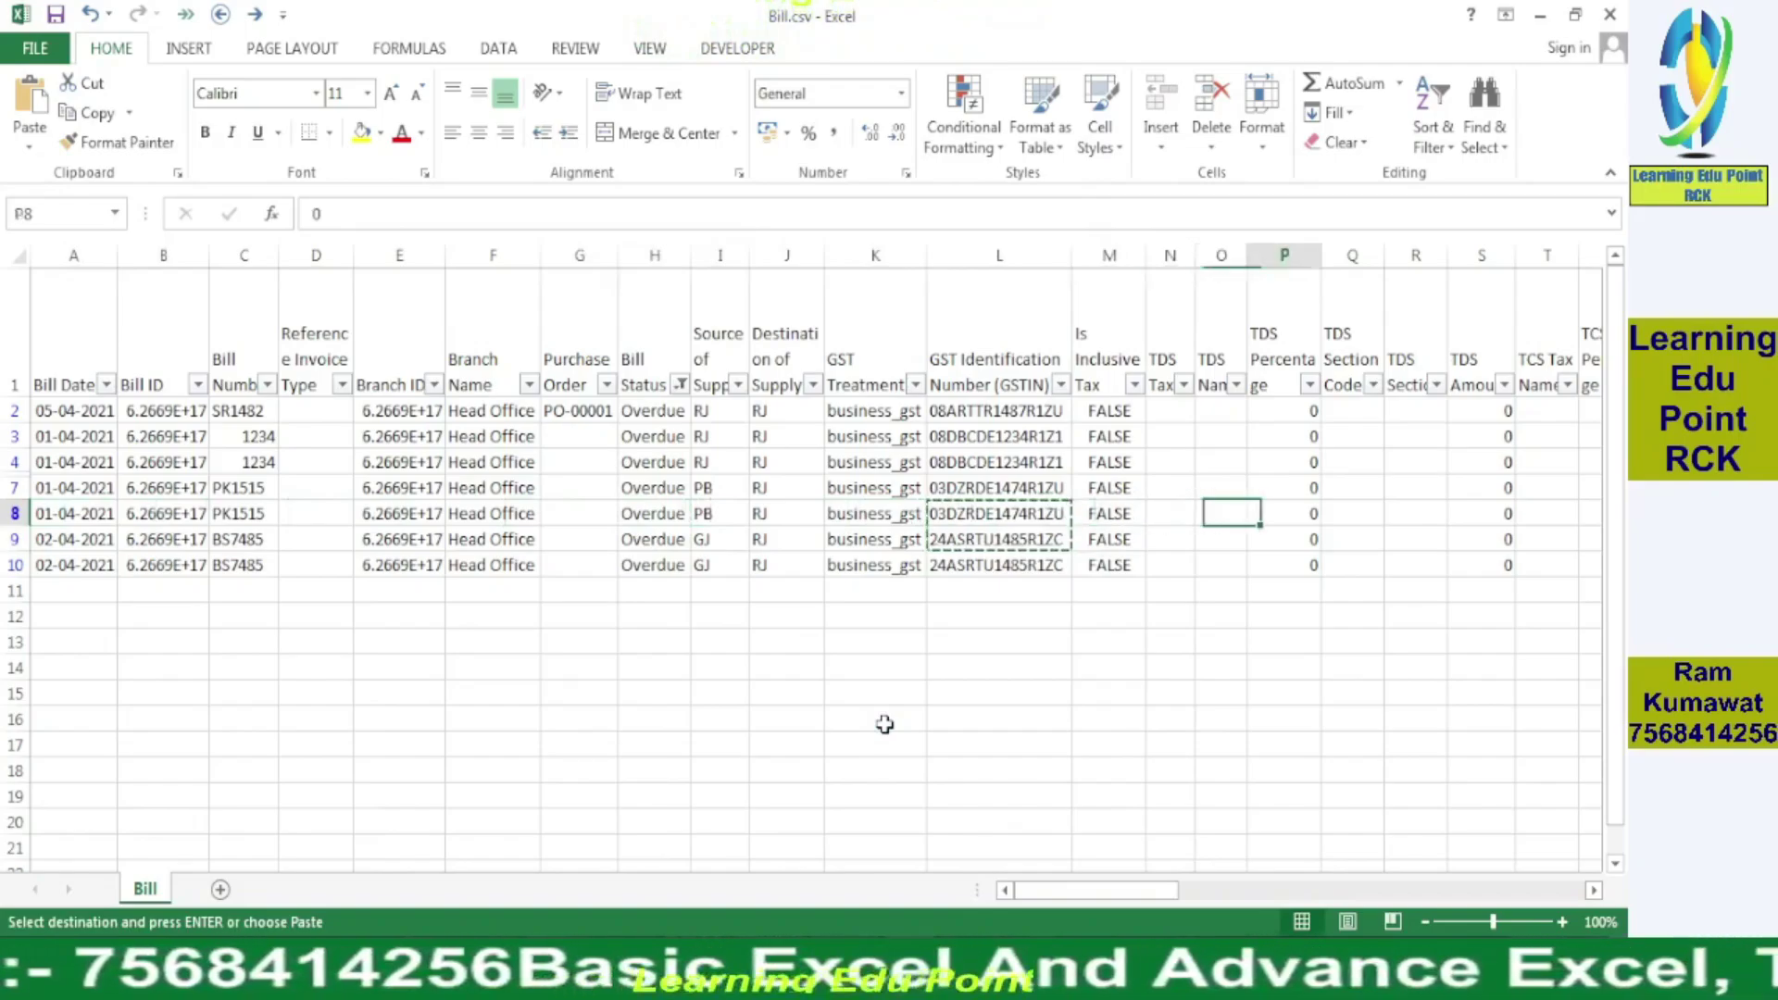
pyautogui.press('Right')
pyautogui.press('Right')
pyautogui.press('Right')
pyautogui.press('Right')
pyautogui.press('Right')
pyautogui.press('Right')
pyautogui.press('Right')
pyautogui.press('Right')
pyautogui.press('Right')
pyautogui.press('Right')
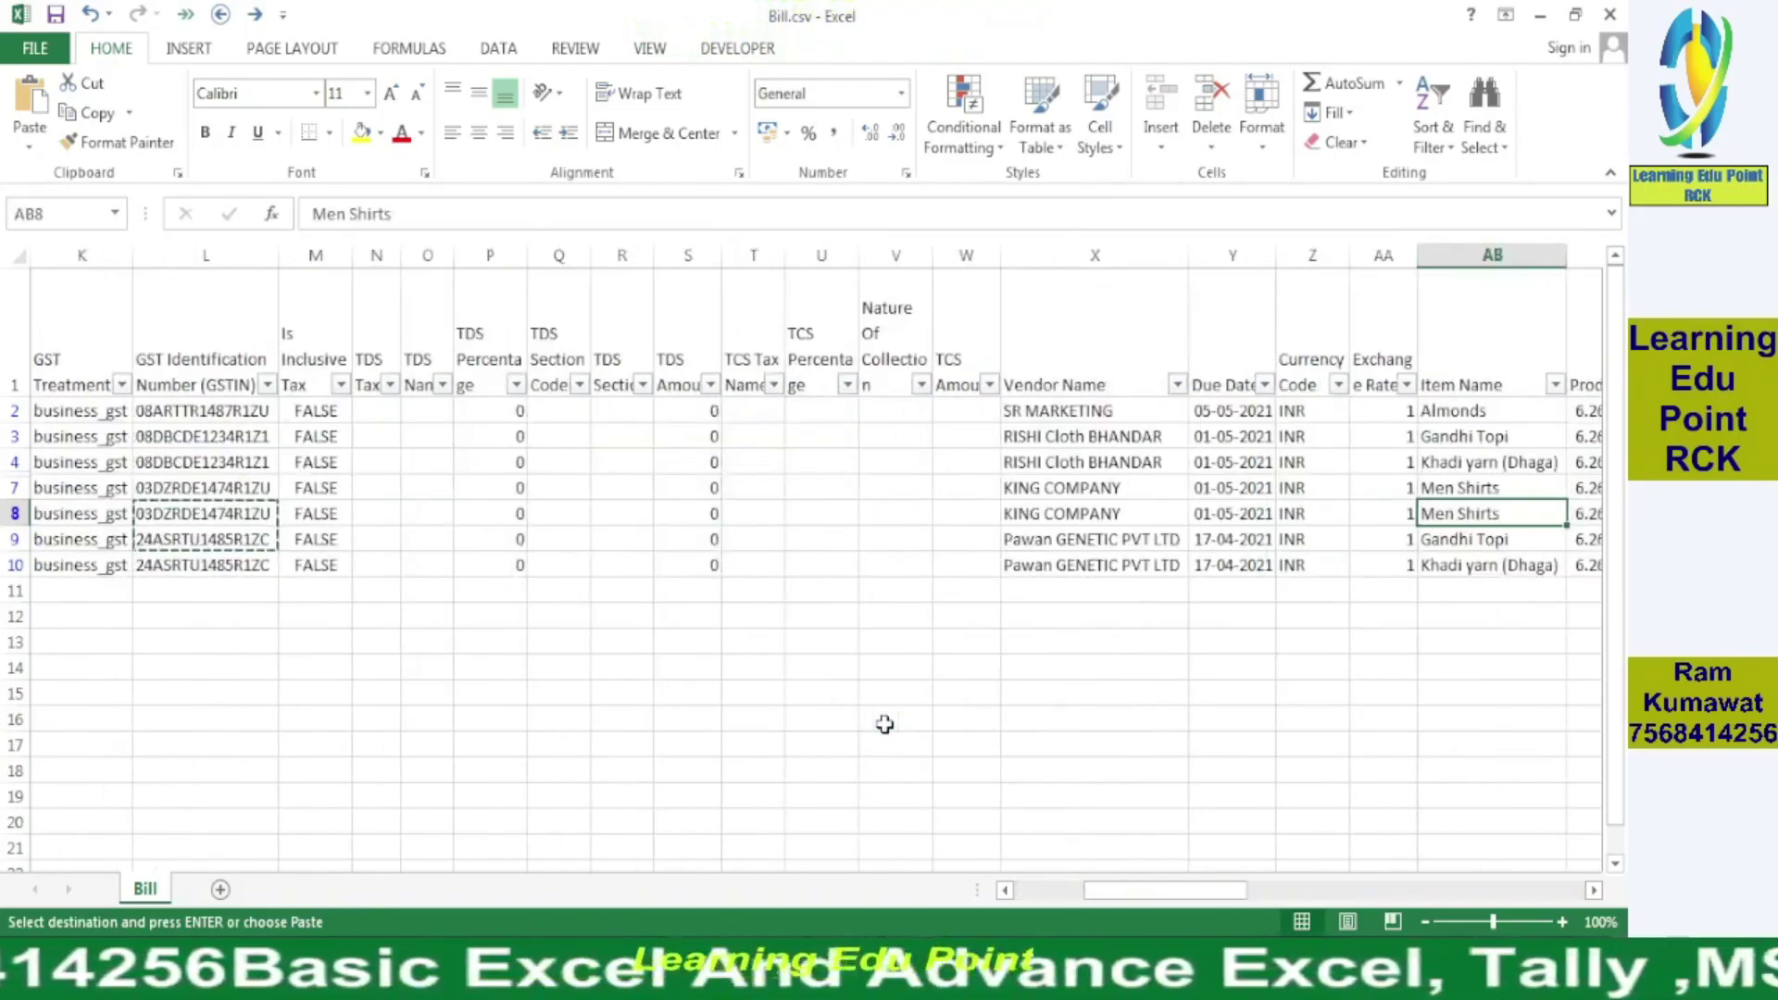
pyautogui.press('Right')
pyautogui.press('Left')
pyautogui.press('Left')
pyautogui.press('Left')
pyautogui.press('Left')
pyautogui.press('Left')
pyautogui.press('Left')
pyautogui.press('Left')
pyautogui.press('Right')
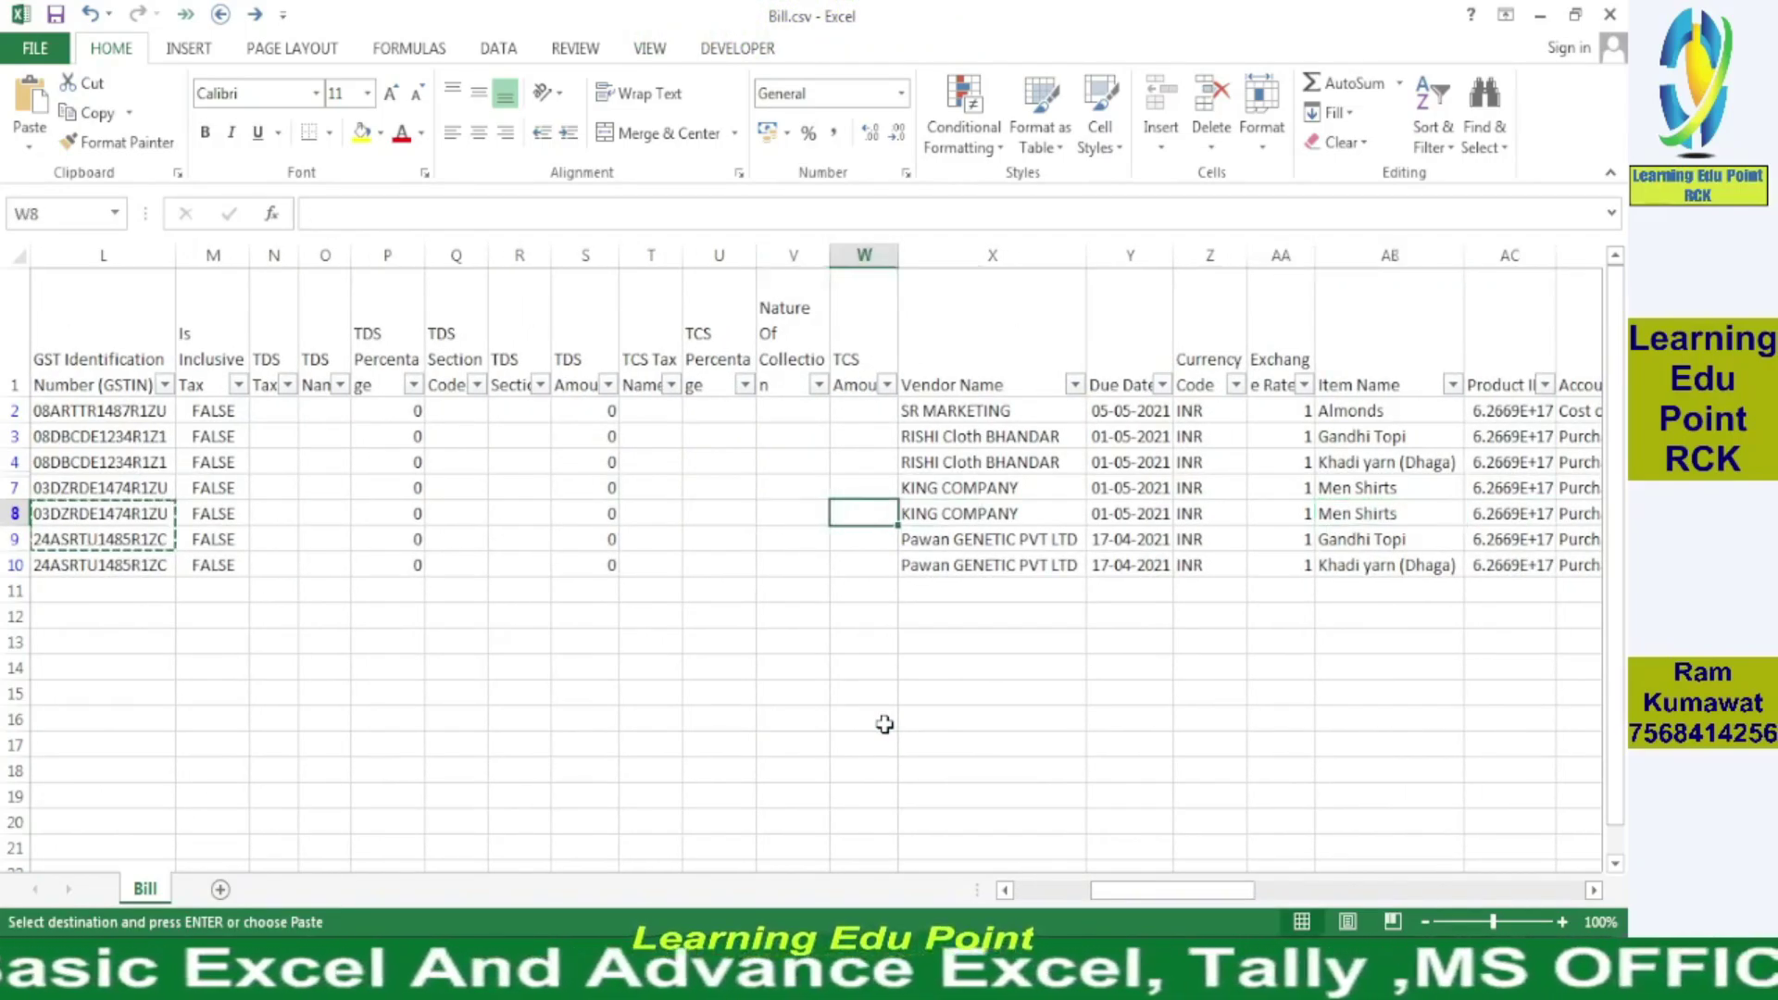
# - Paste the copied GSTINs into GST Identification Number cells R2:R3 of sample_billpayments.csv
pyautogui.hotkey('alt', 'Tab')
pyautogui.press('Left')
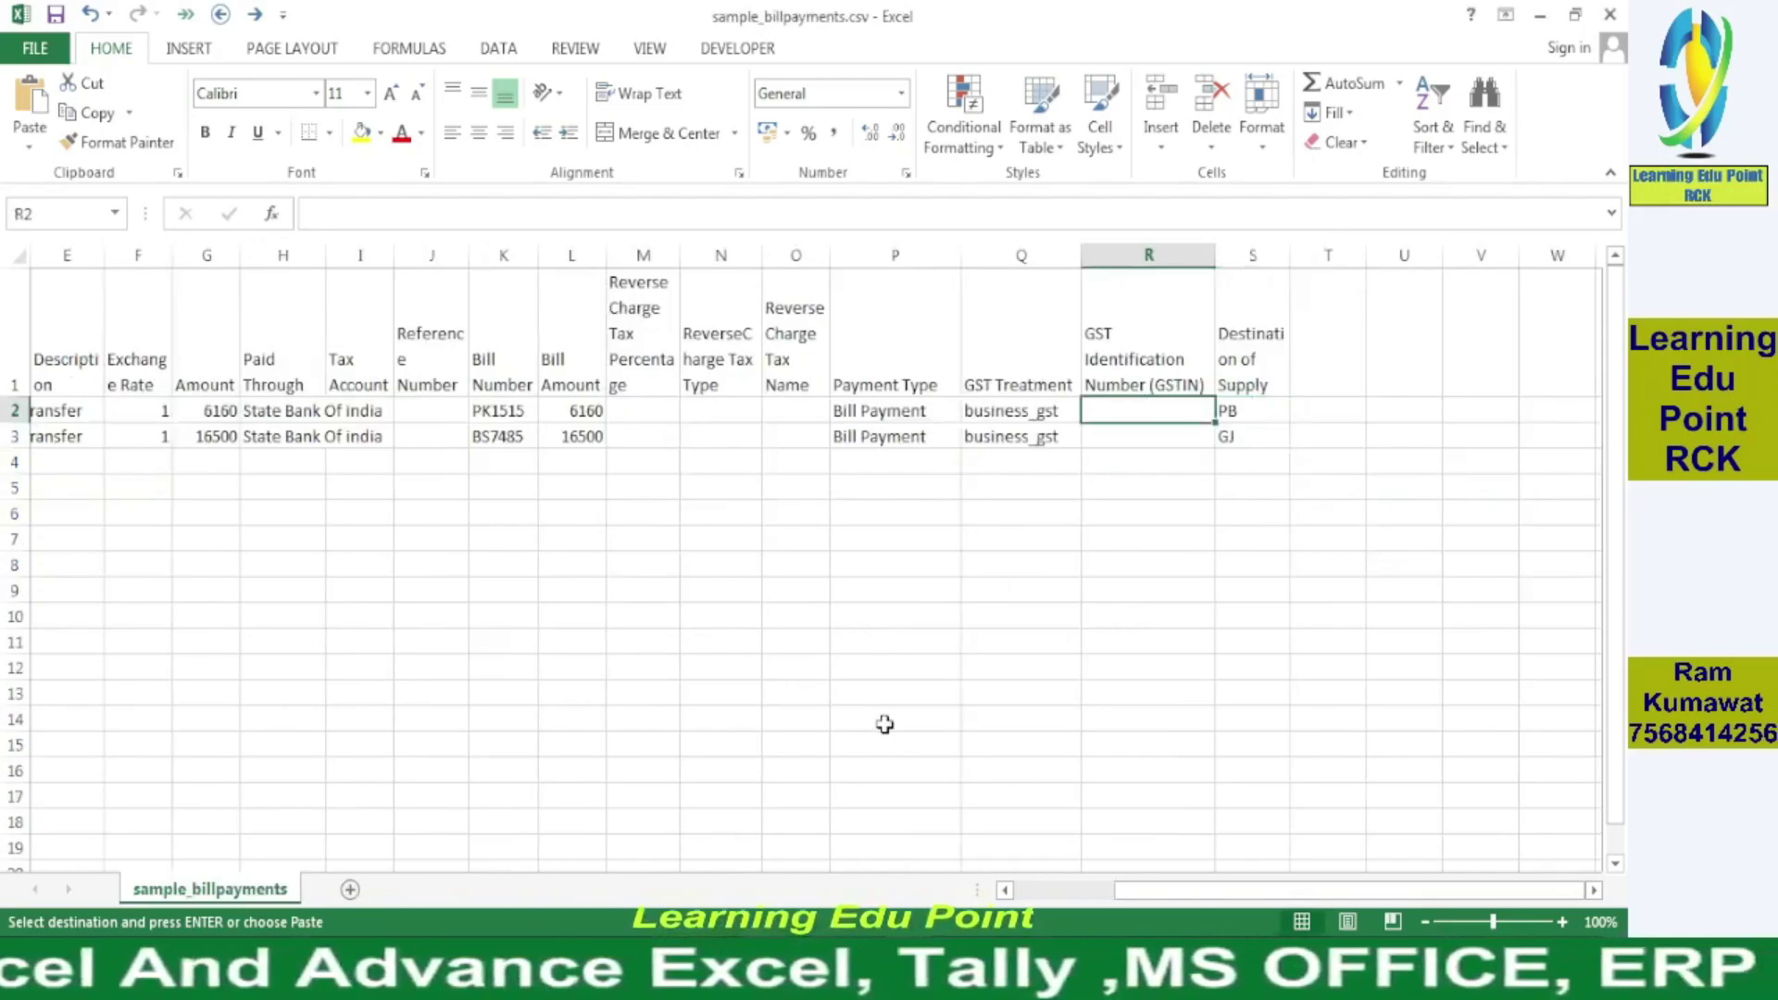
pyautogui.hotkey('ctrl', 'v')
# - Review the completed rows 2 and 3 of sample_billpayments.csv, including the date, vendor name and mode columns
pyautogui.press('Left')
pyautogui.press('Left')
pyautogui.press('Left')
pyautogui.press('Left')
pyautogui.press('Left')
pyautogui.press('Left')
pyautogui.press('Left')
pyautogui.press('Left')
pyautogui.press('Left')
pyautogui.press('Left')
pyautogui.press('Left')
pyautogui.press('Left')
pyautogui.press('Left')
pyautogui.press('Left')
pyautogui.press('Left')
pyautogui.press('Left')
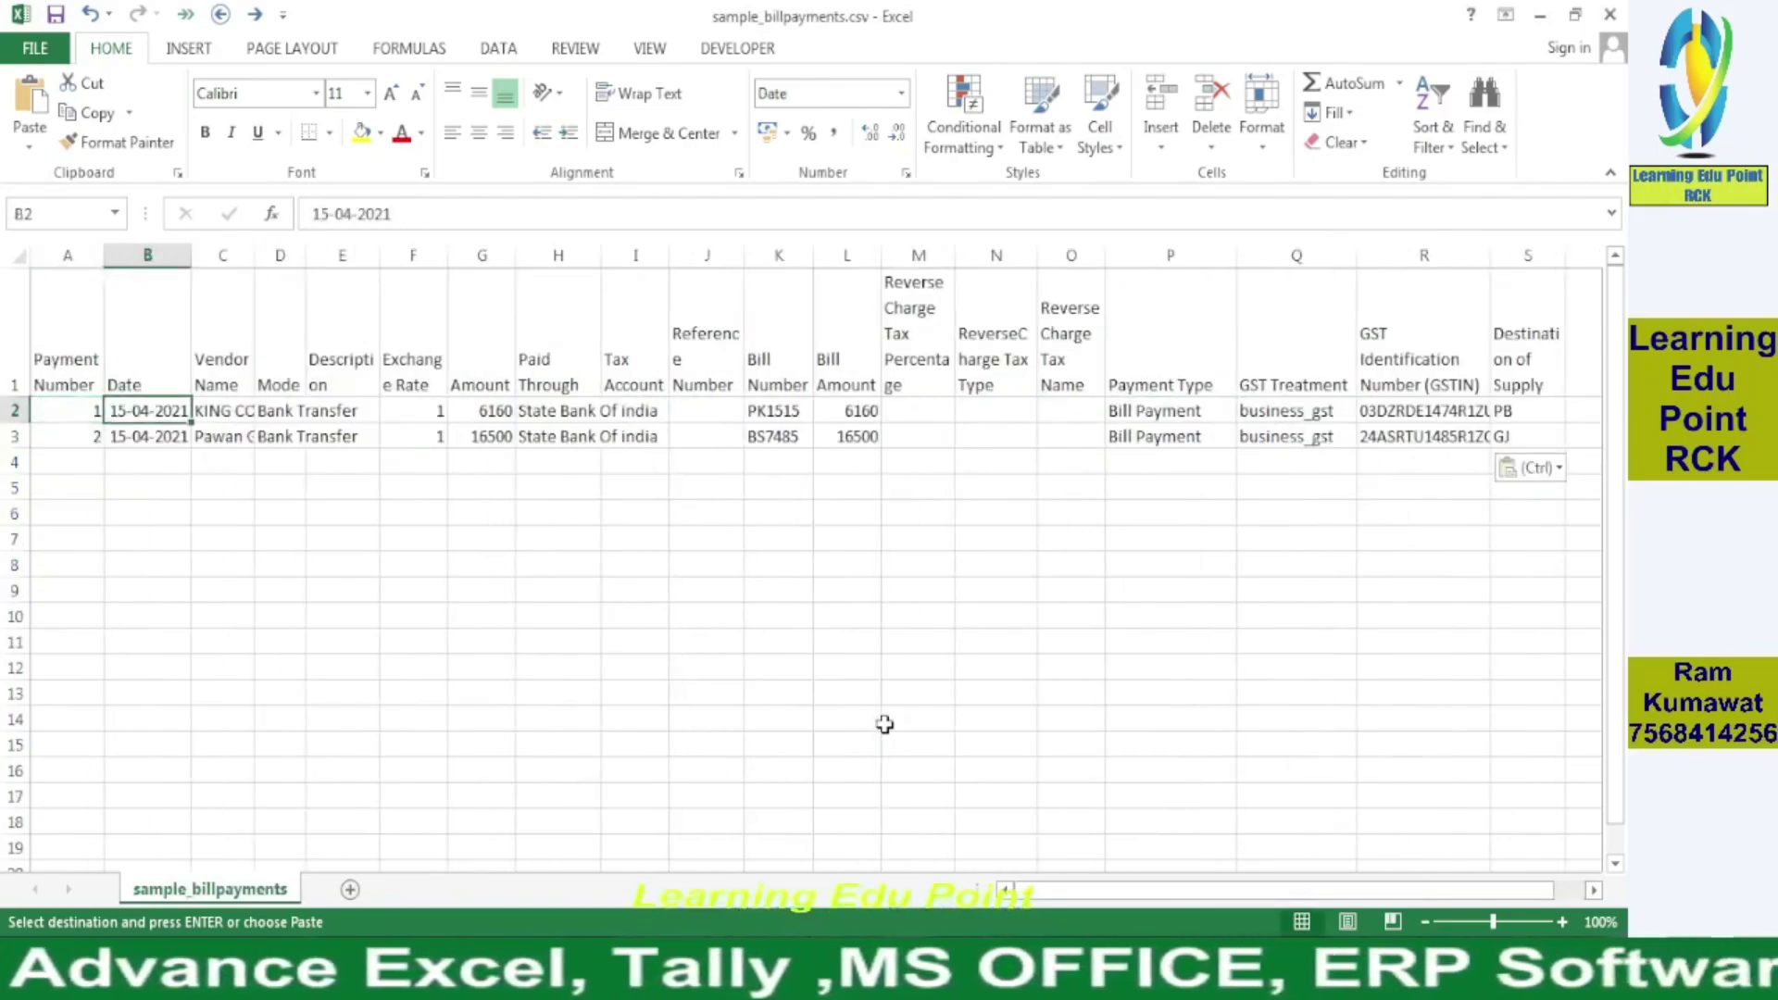
pyautogui.press('Right')
pyautogui.press('Right')
pyautogui.press('Right')
pyautogui.press('Left')
pyautogui.press('Left')
pyautogui.press('Down')
pyautogui.press('Right')
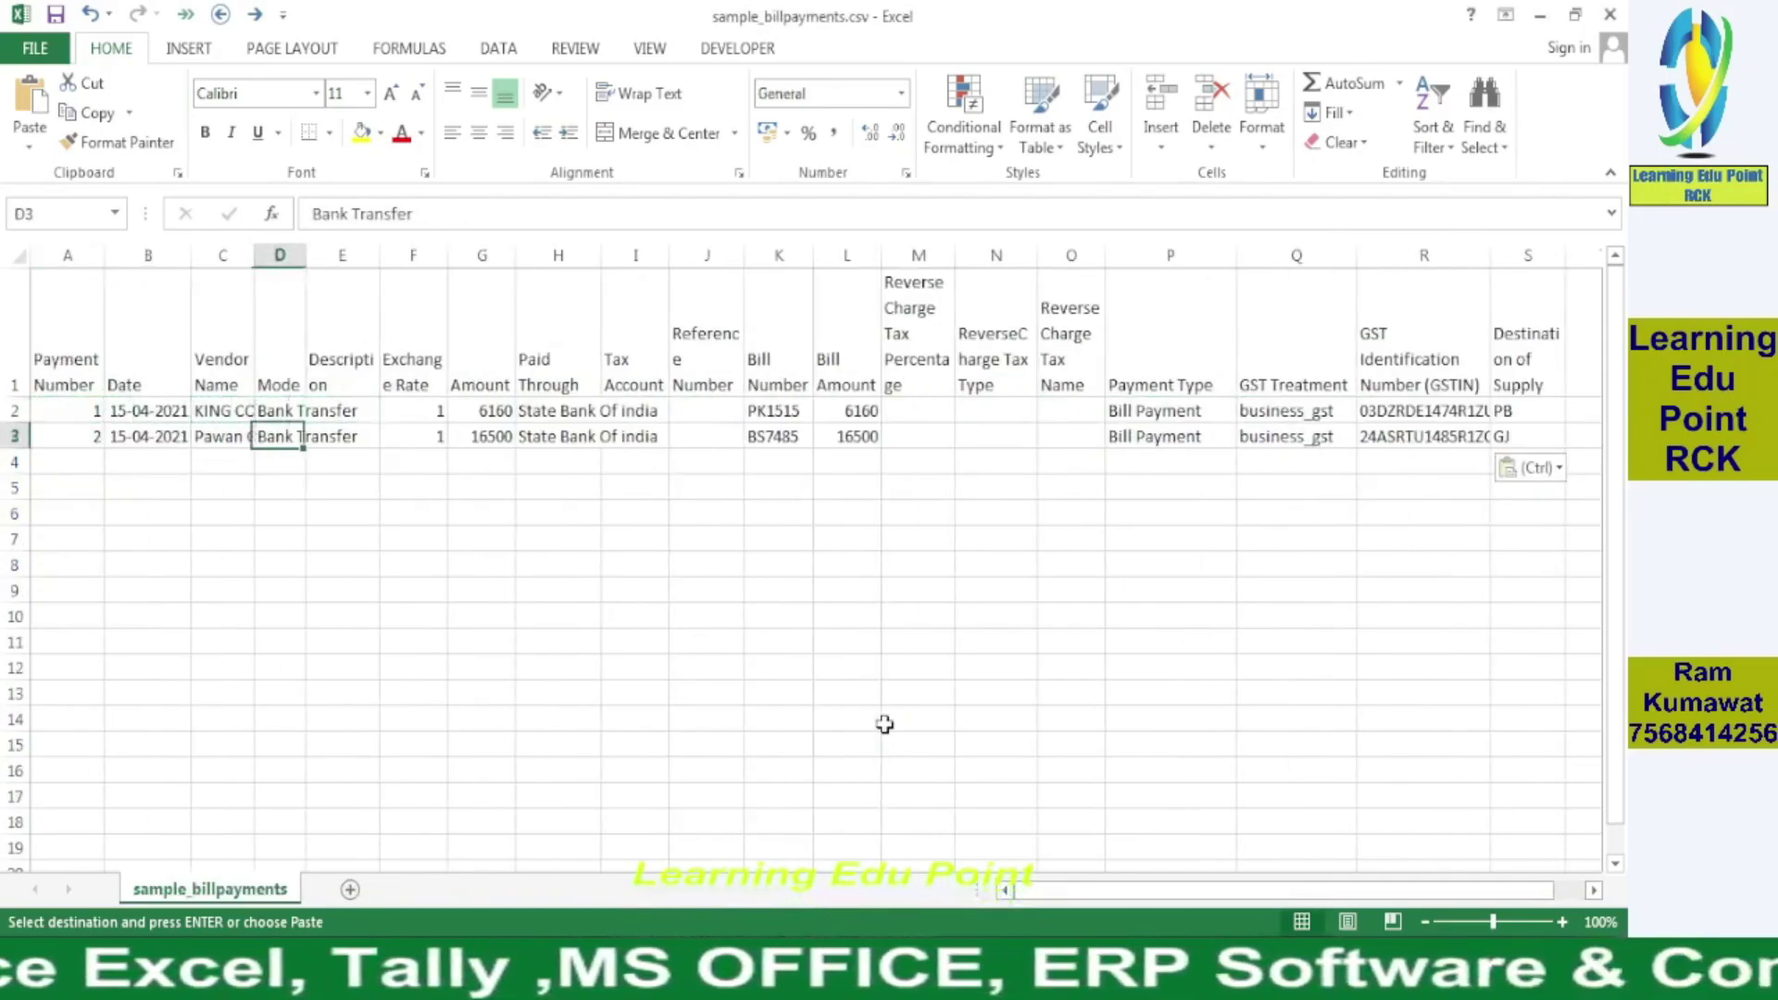
# - Look across row 2 of sample_billpayments.csv through the Destination of Supply column and back to check the filled payment details
pyautogui.press('Up')
pyautogui.press('Right')
pyautogui.press('Right')
pyautogui.press('Right')
pyautogui.press('Right')
pyautogui.press('Right')
pyautogui.press('Right')
pyautogui.press('Right')
pyautogui.press('Right')
pyautogui.press('Right')
pyautogui.press('Right')
pyautogui.press('Right')
pyautogui.press('Right')
pyautogui.press('Right')
pyautogui.press('Right')
pyautogui.press('Right')
pyautogui.press('Right')
pyautogui.press('Right')
pyautogui.press('Right')
pyautogui.press('Right')
pyautogui.press('Right')
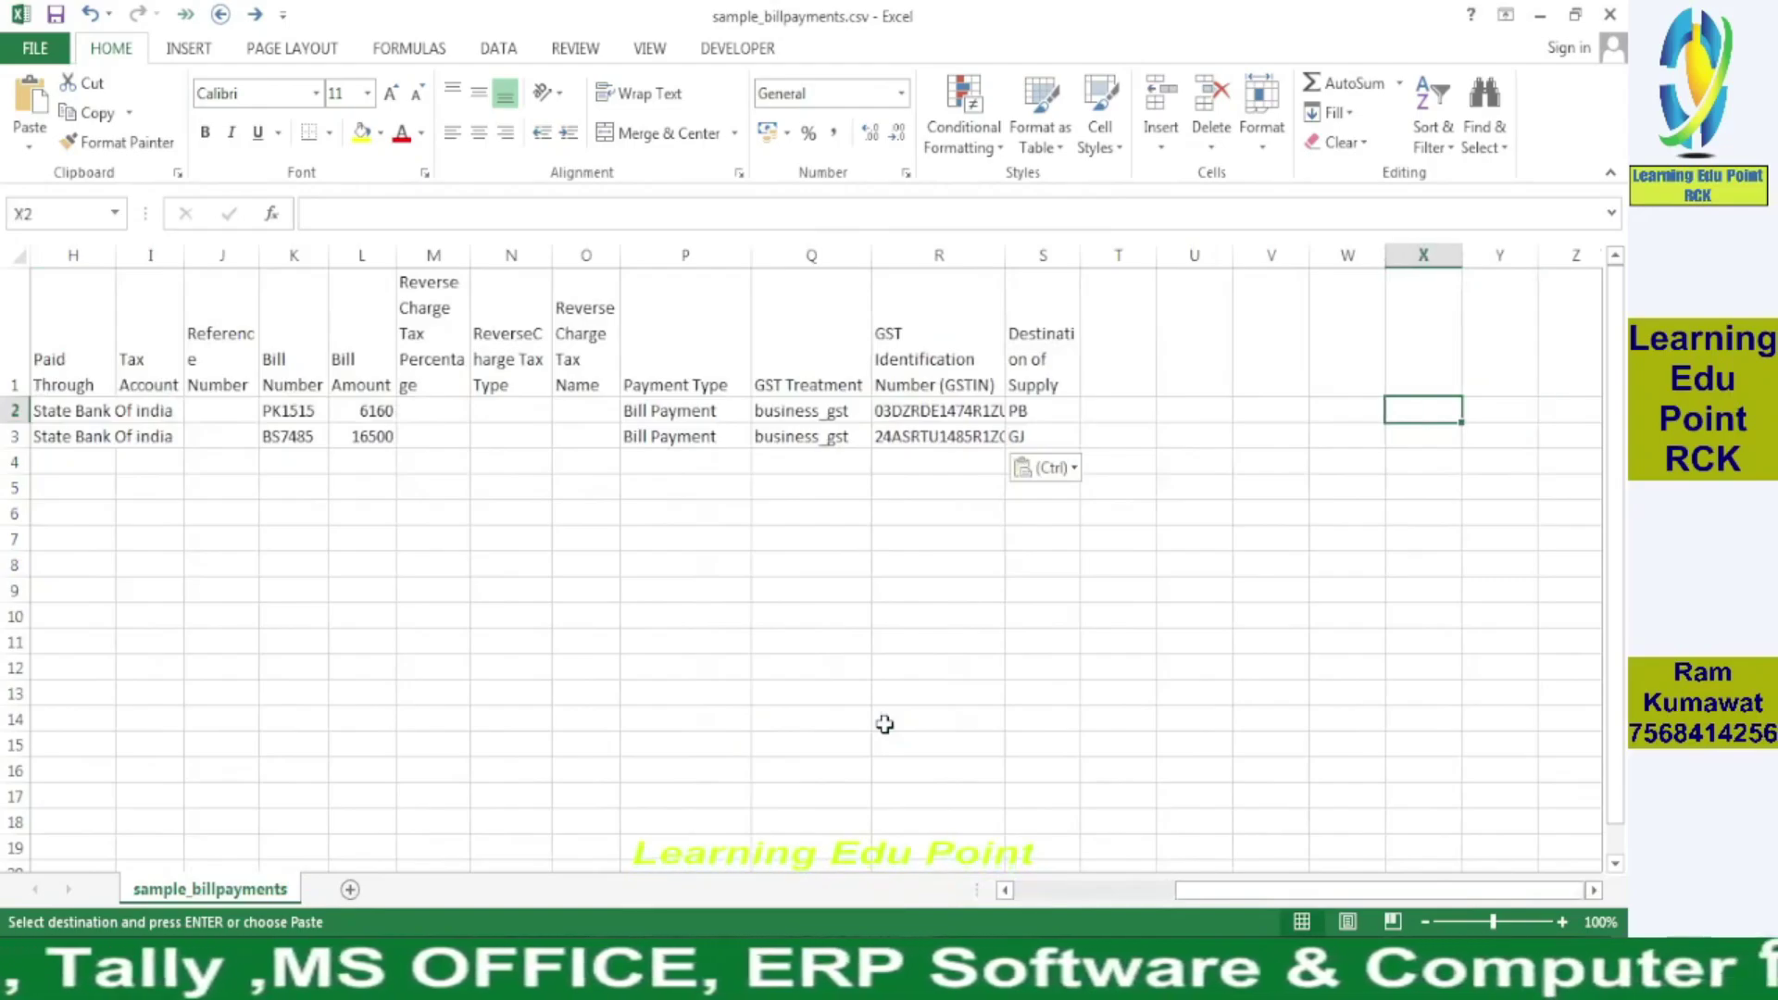
pyautogui.press('Left')
pyautogui.press('Left')
pyautogui.press('Left')
pyautogui.press('Left')
pyautogui.press('Left')
pyautogui.press('Left')
pyautogui.press('Left')
pyautogui.press('Left')
pyautogui.press('Left')
pyautogui.press('Left')
pyautogui.press('Left')
pyautogui.press('Left')
pyautogui.press('Left')
pyautogui.press('Left')
pyautogui.press('Left')
pyautogui.press('Left')
pyautogui.press('Left')
pyautogui.press('Left')
pyautogui.press('Left')
pyautogui.press('Left')
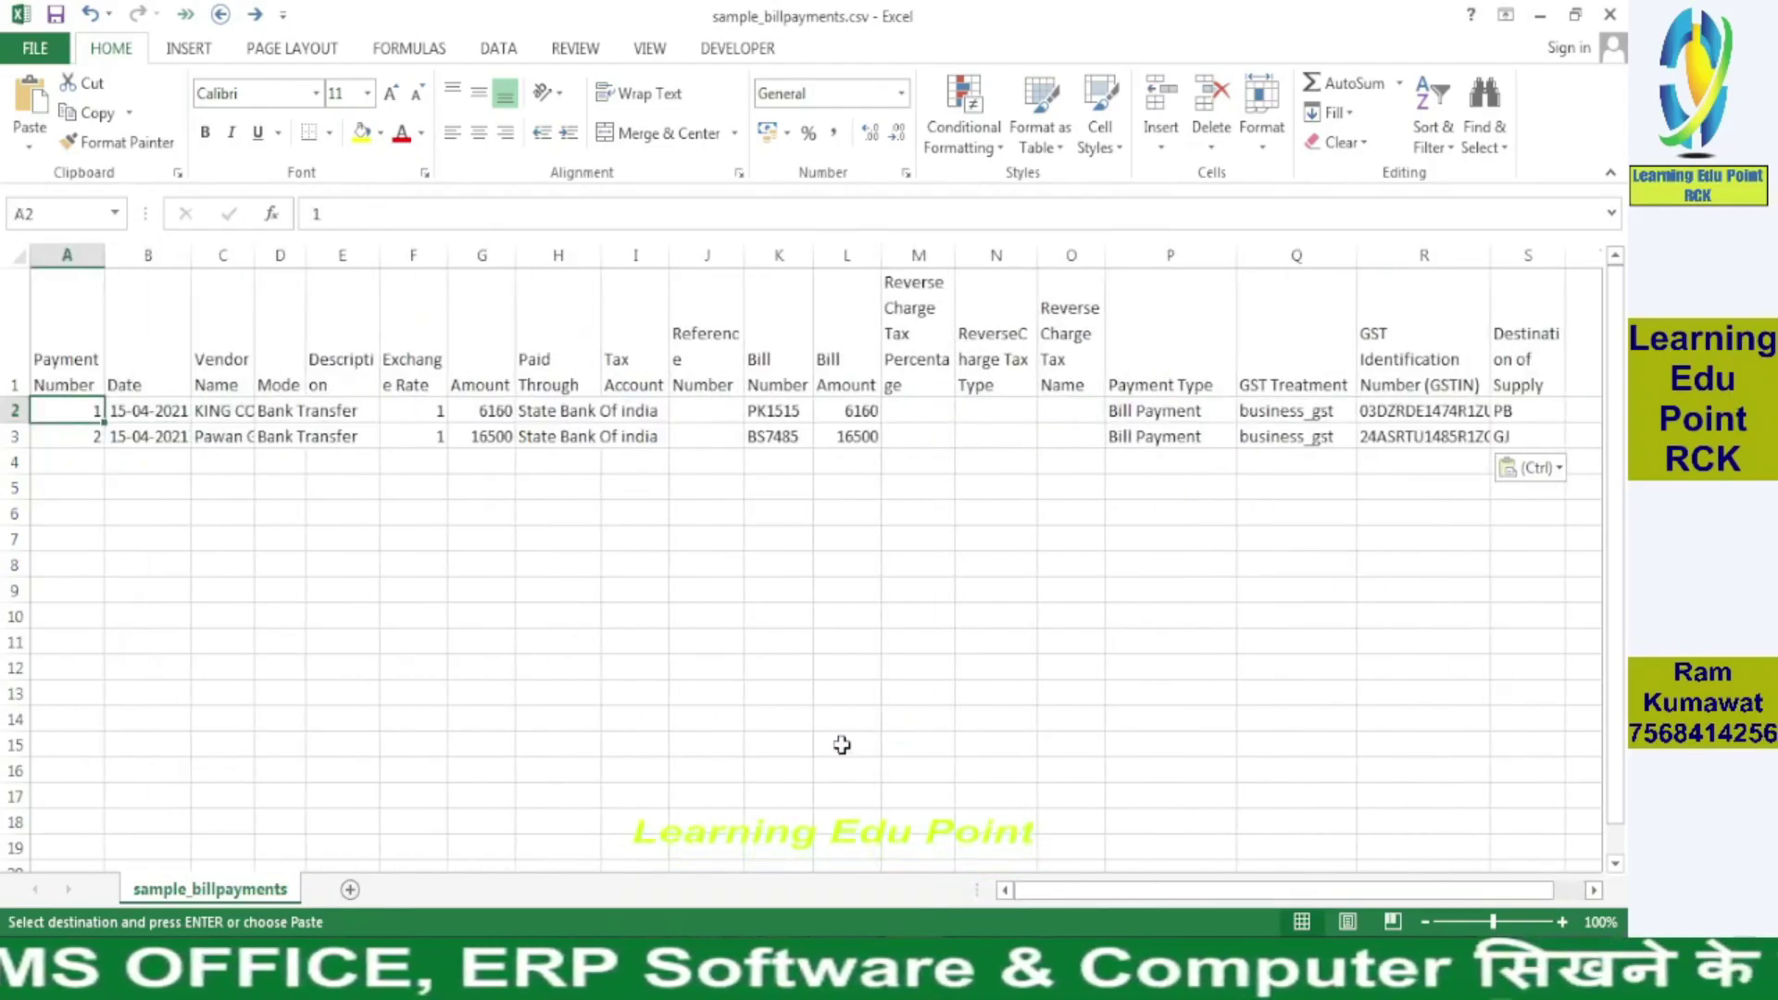
# - Save sample_billpayments.csv in its CSV format, and open the payments import for Payments Made in Zoho Books
pyautogui.hotkey('ctrl', 's')
pyautogui.click(711, 548)
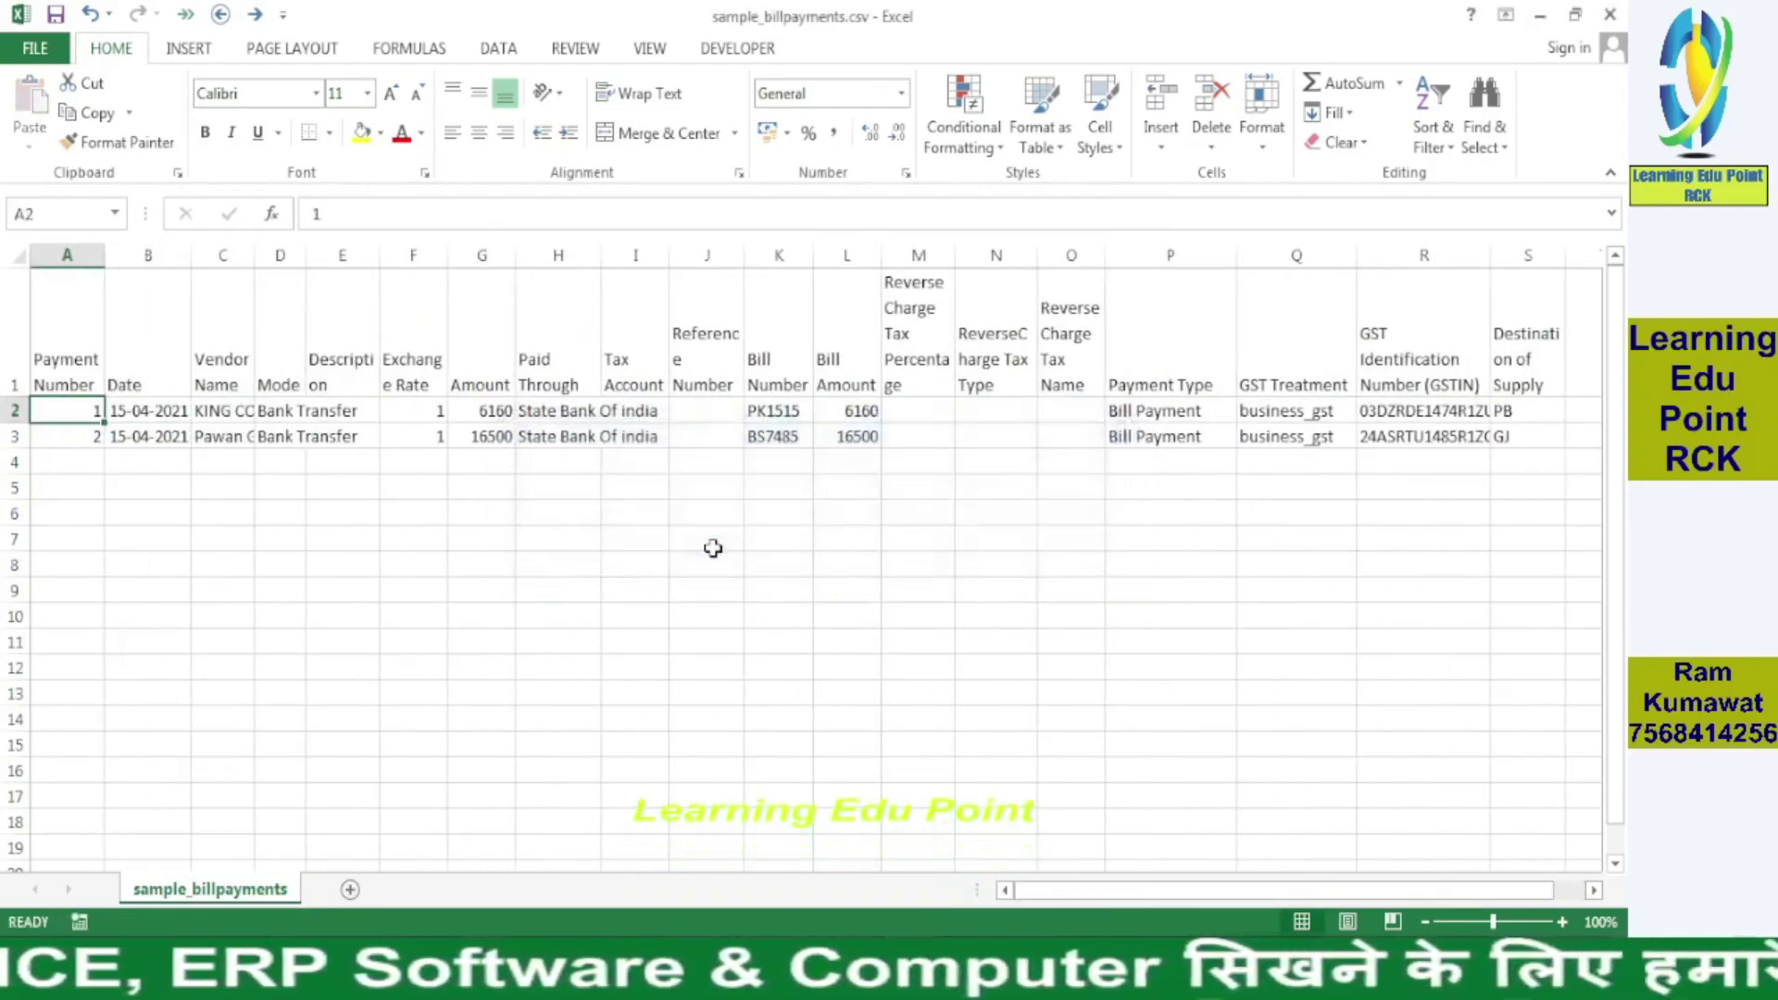
pyautogui.hotkey('alt', 'Tab')
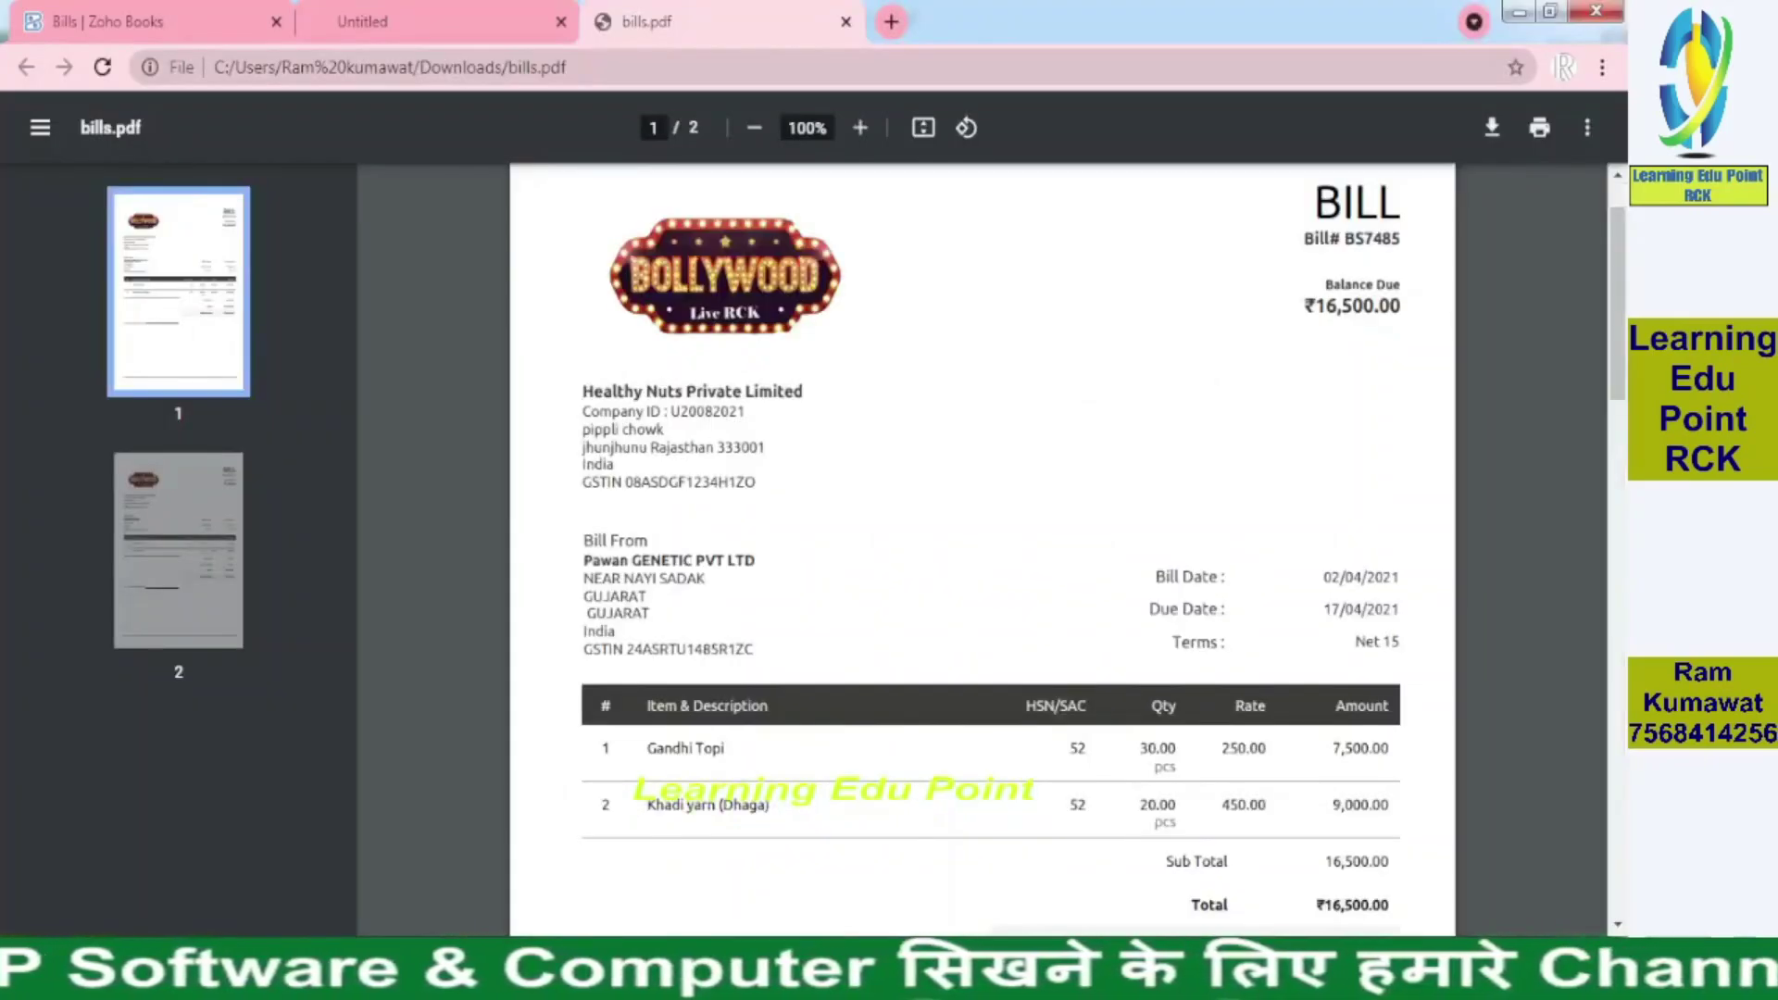
pyautogui.click(259, 33)
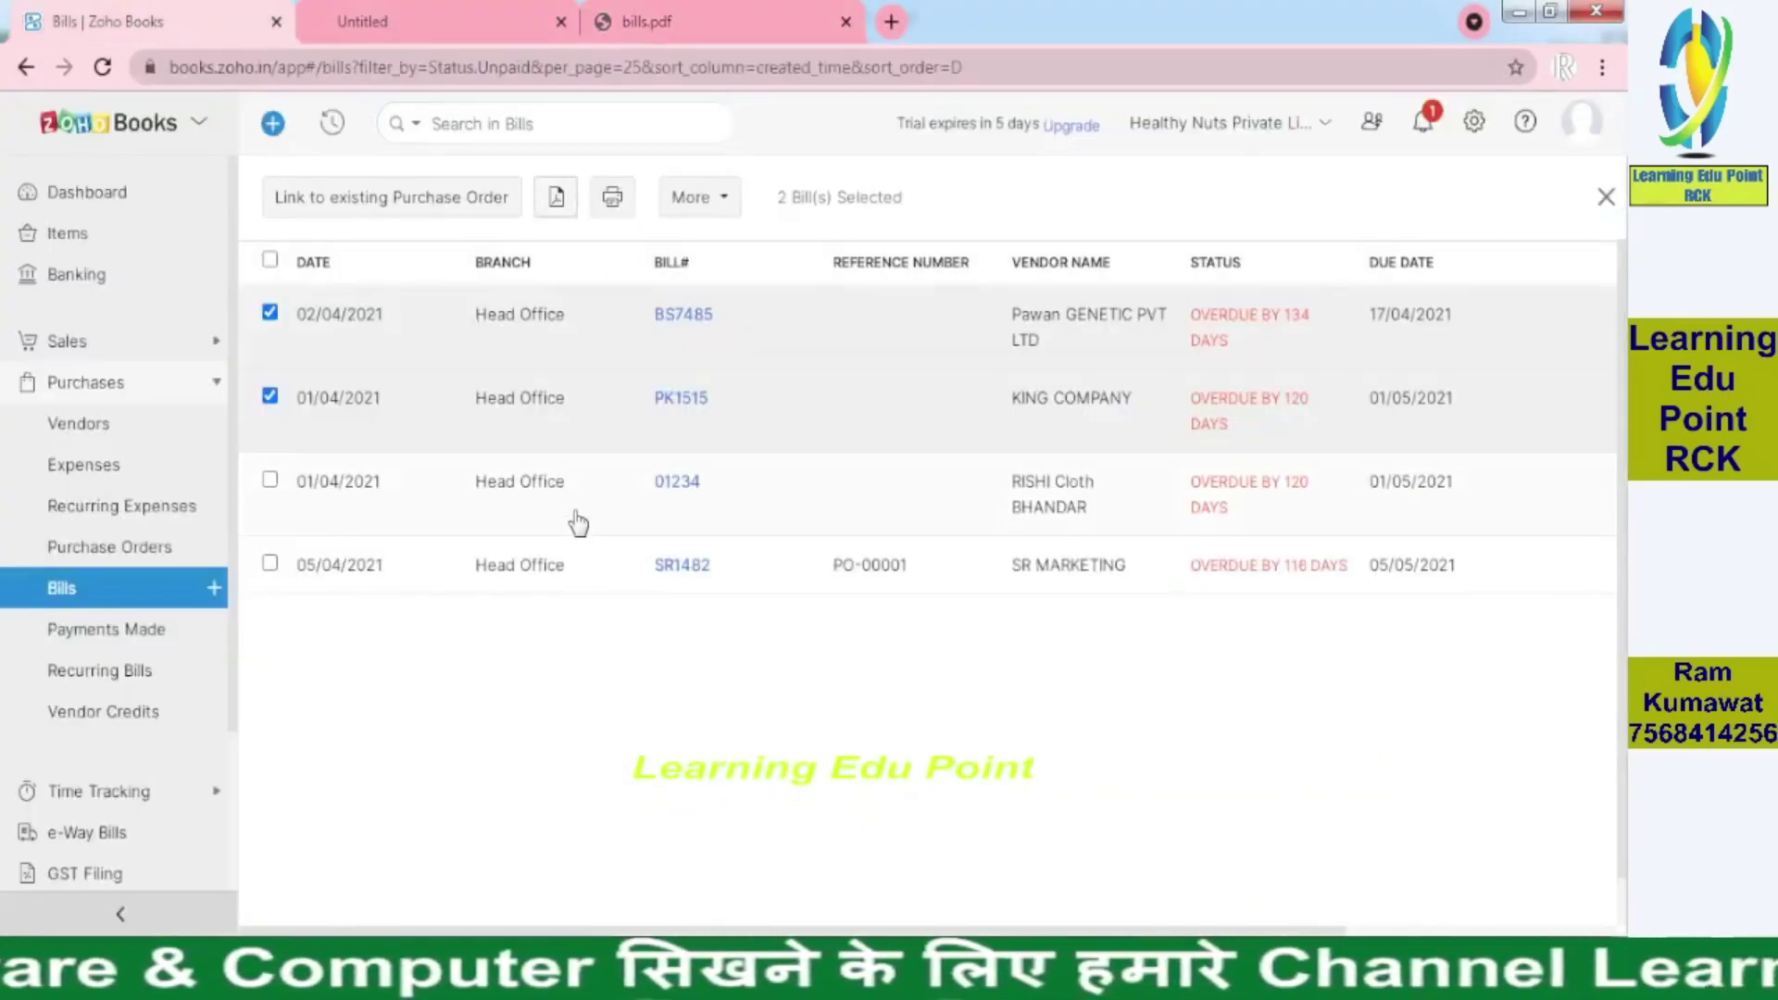
pyautogui.click(130, 634)
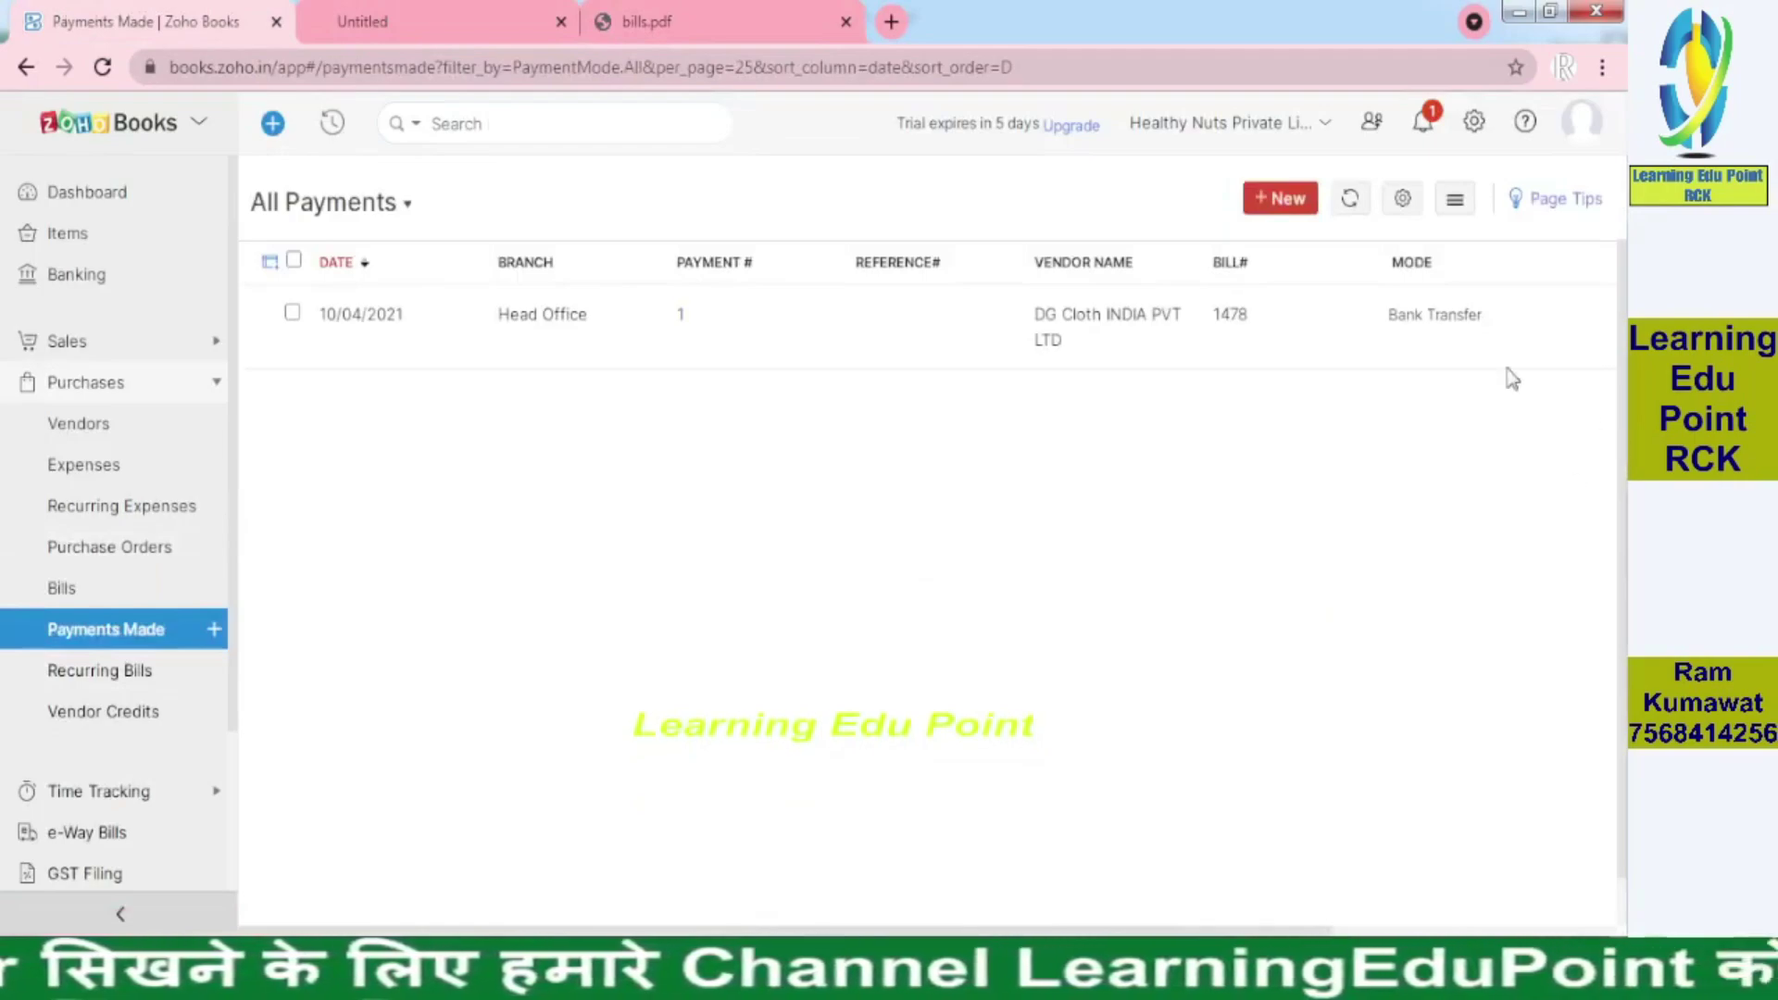
pyautogui.click(1457, 201)
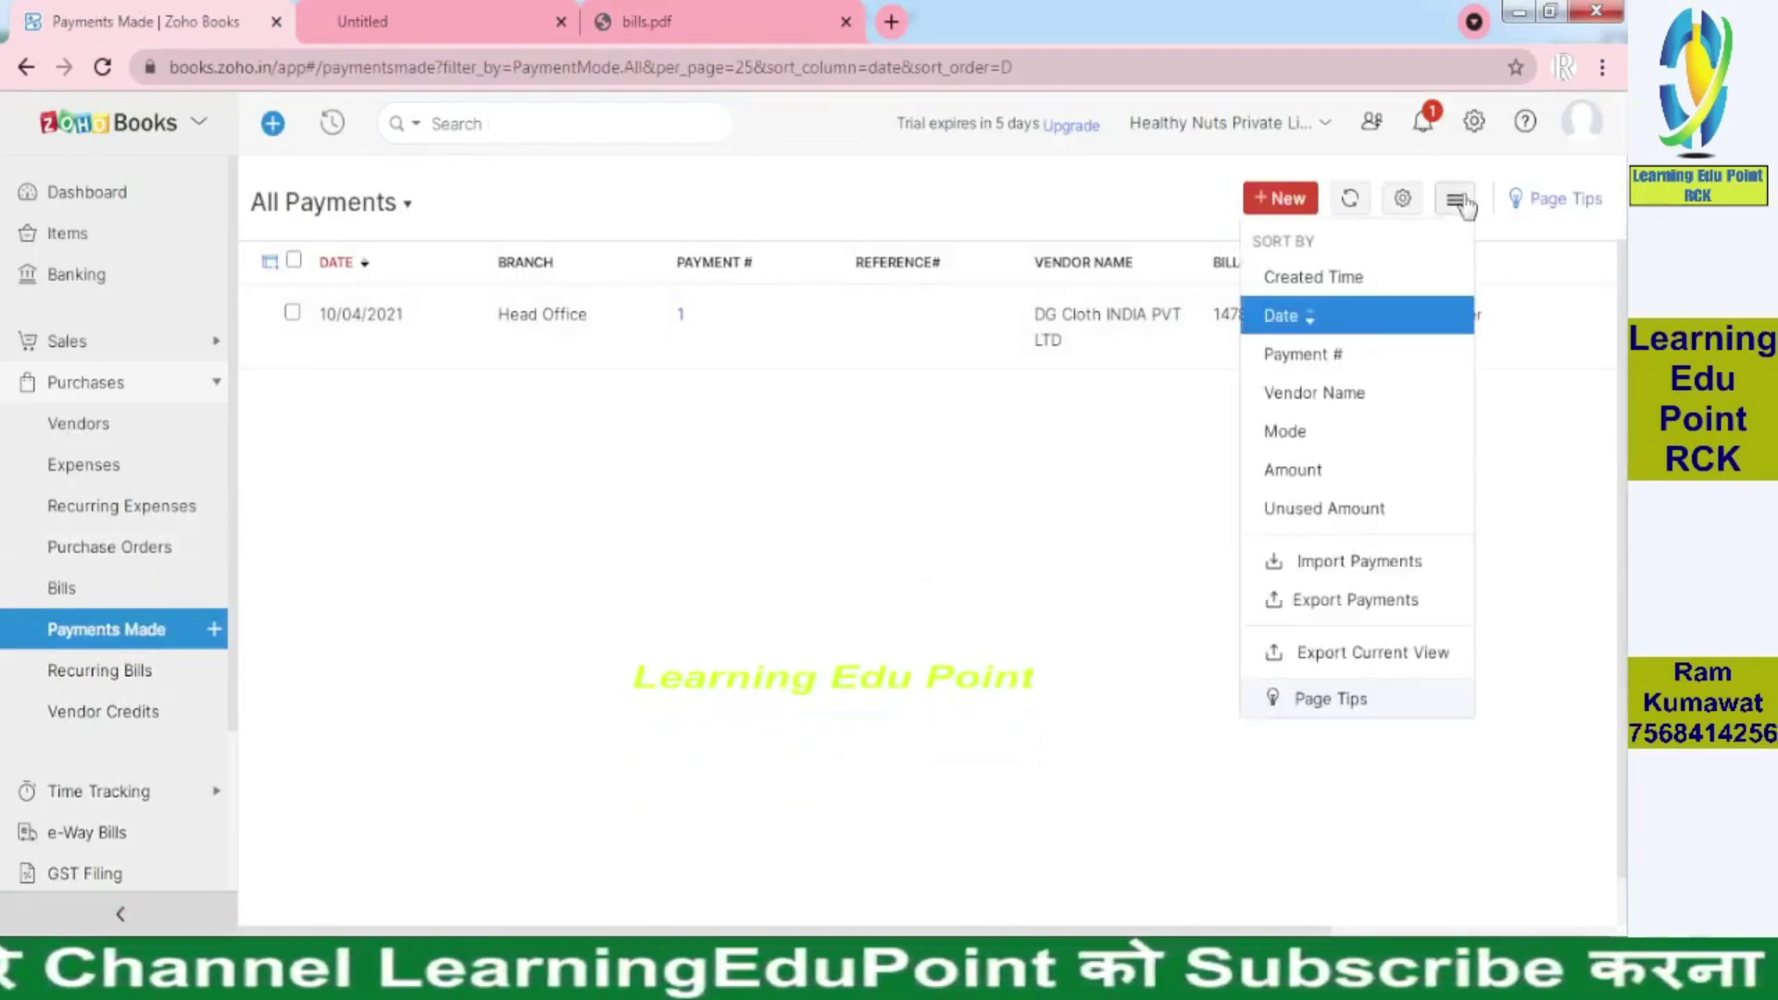
pyautogui.click(1337, 567)
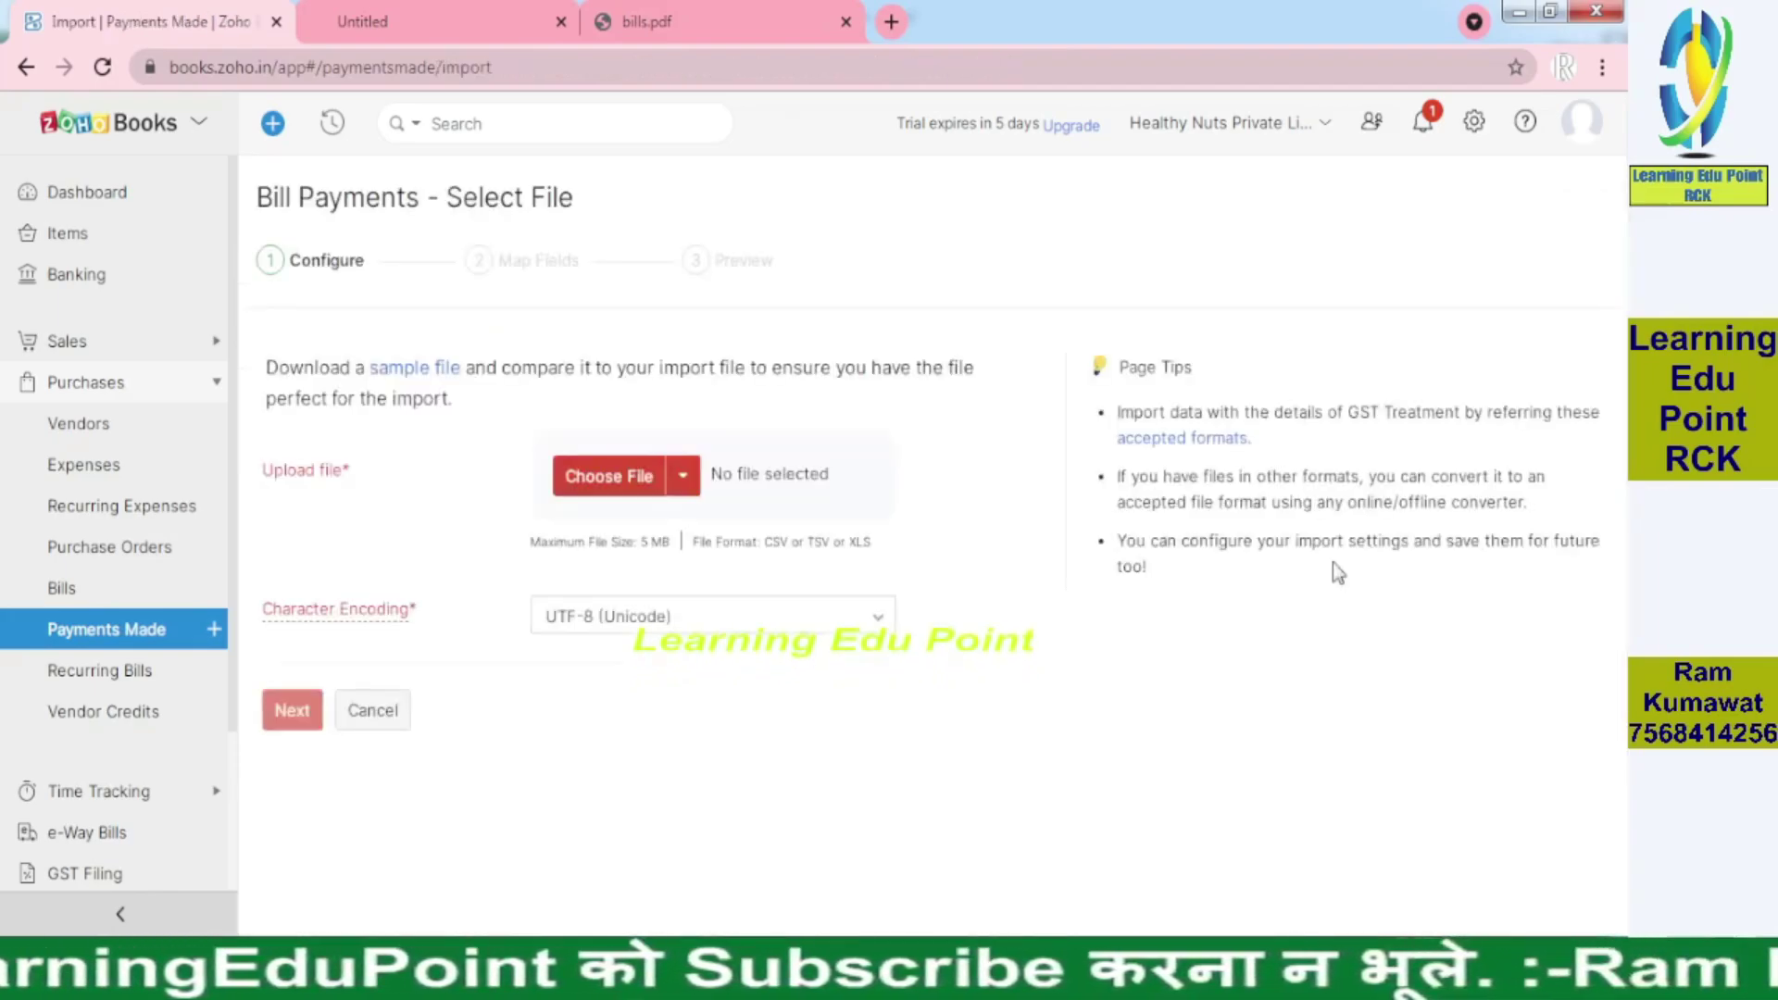
# - Choose sample_billpayments.csv from Downloads as the bill payments import file and proceed to field mapping
pyautogui.click(593, 492)
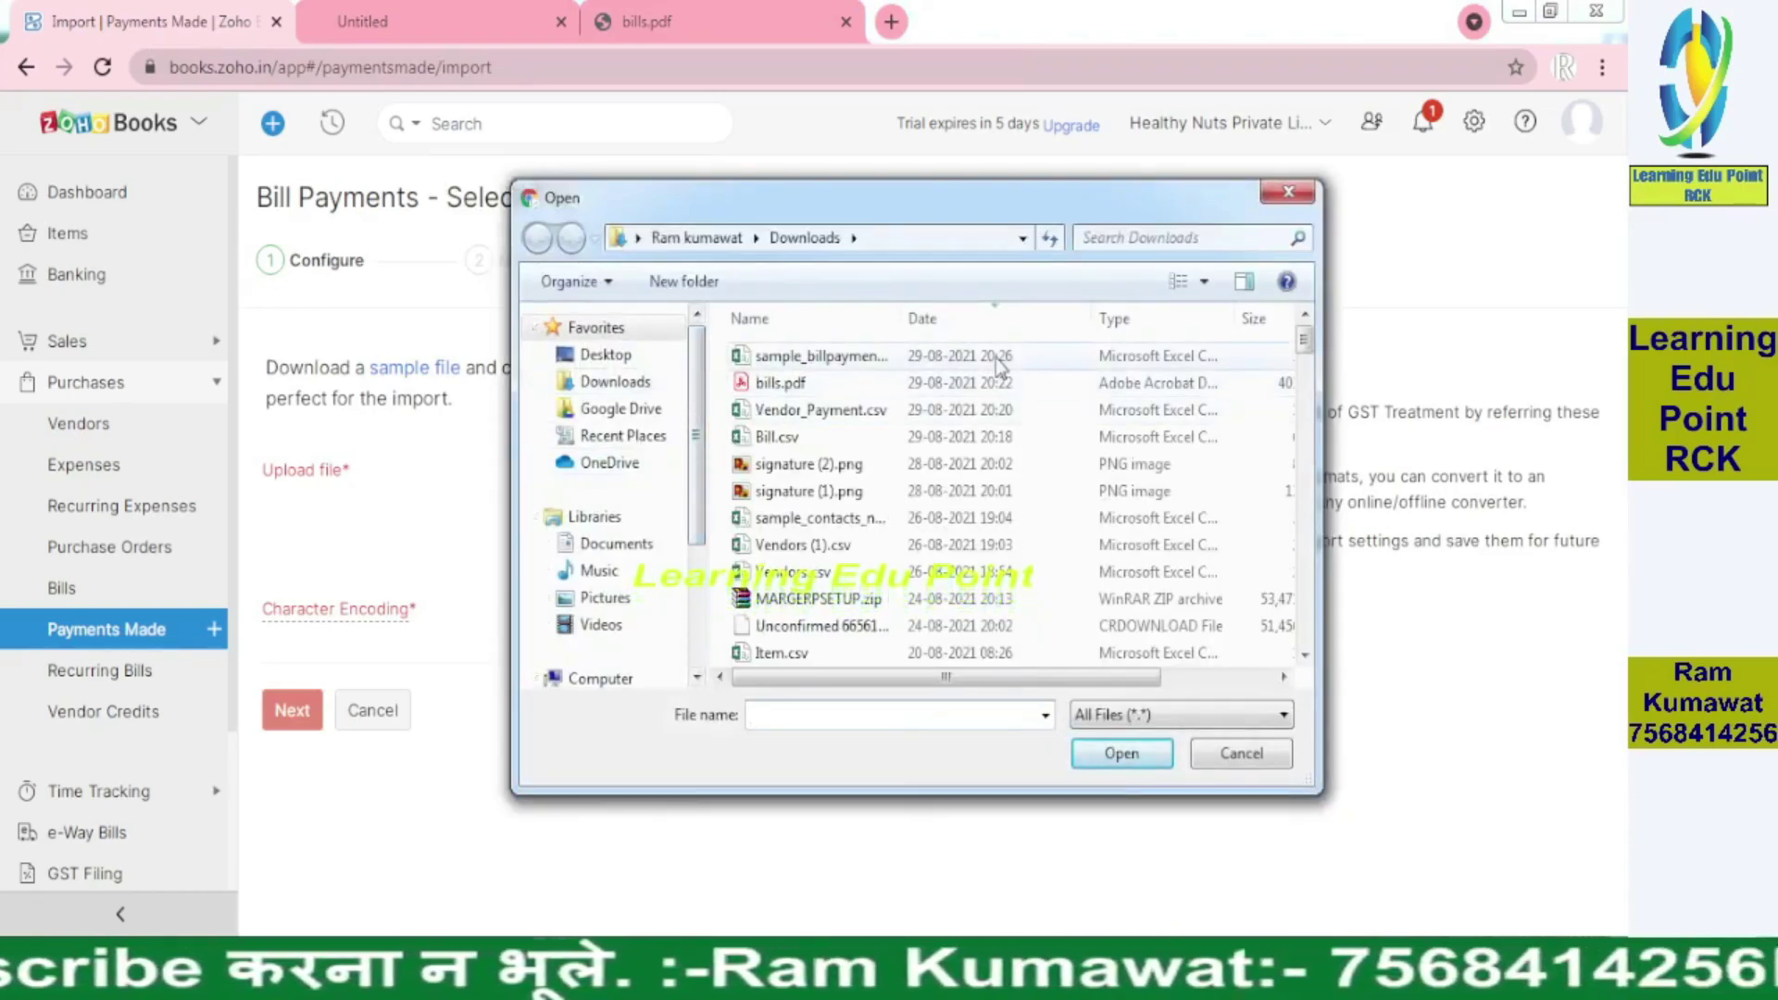
pyautogui.click(820, 357)
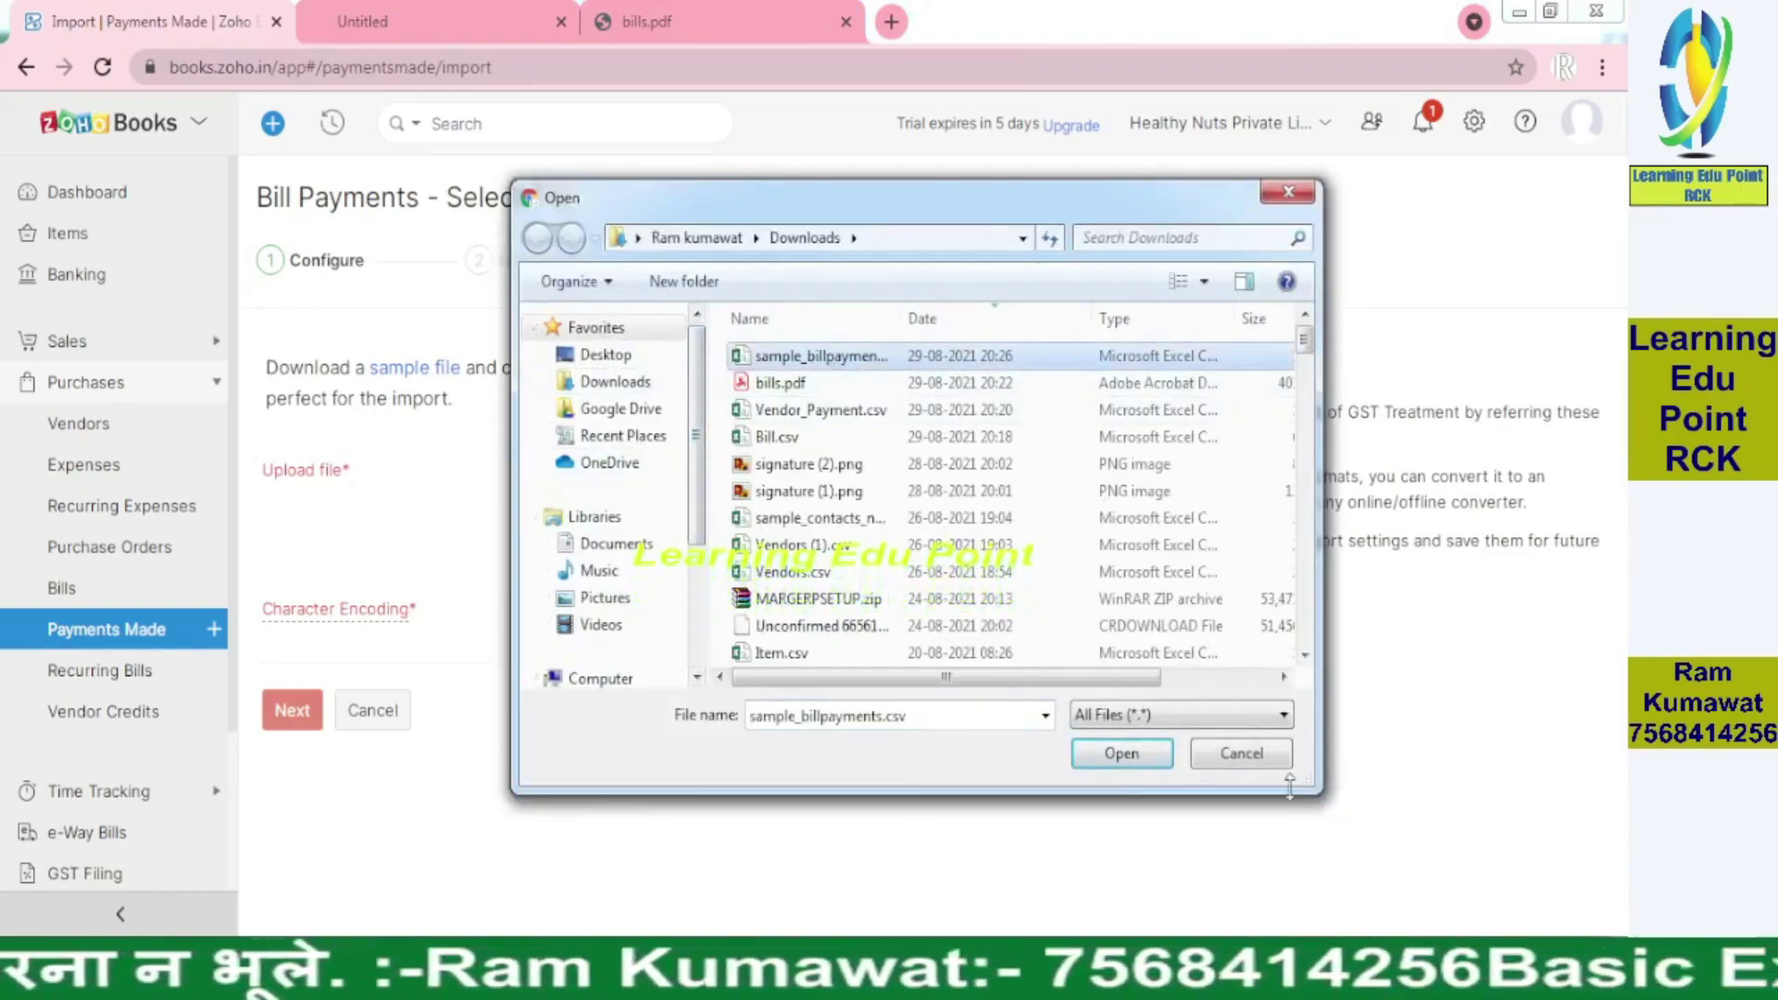
pyautogui.click(1126, 761)
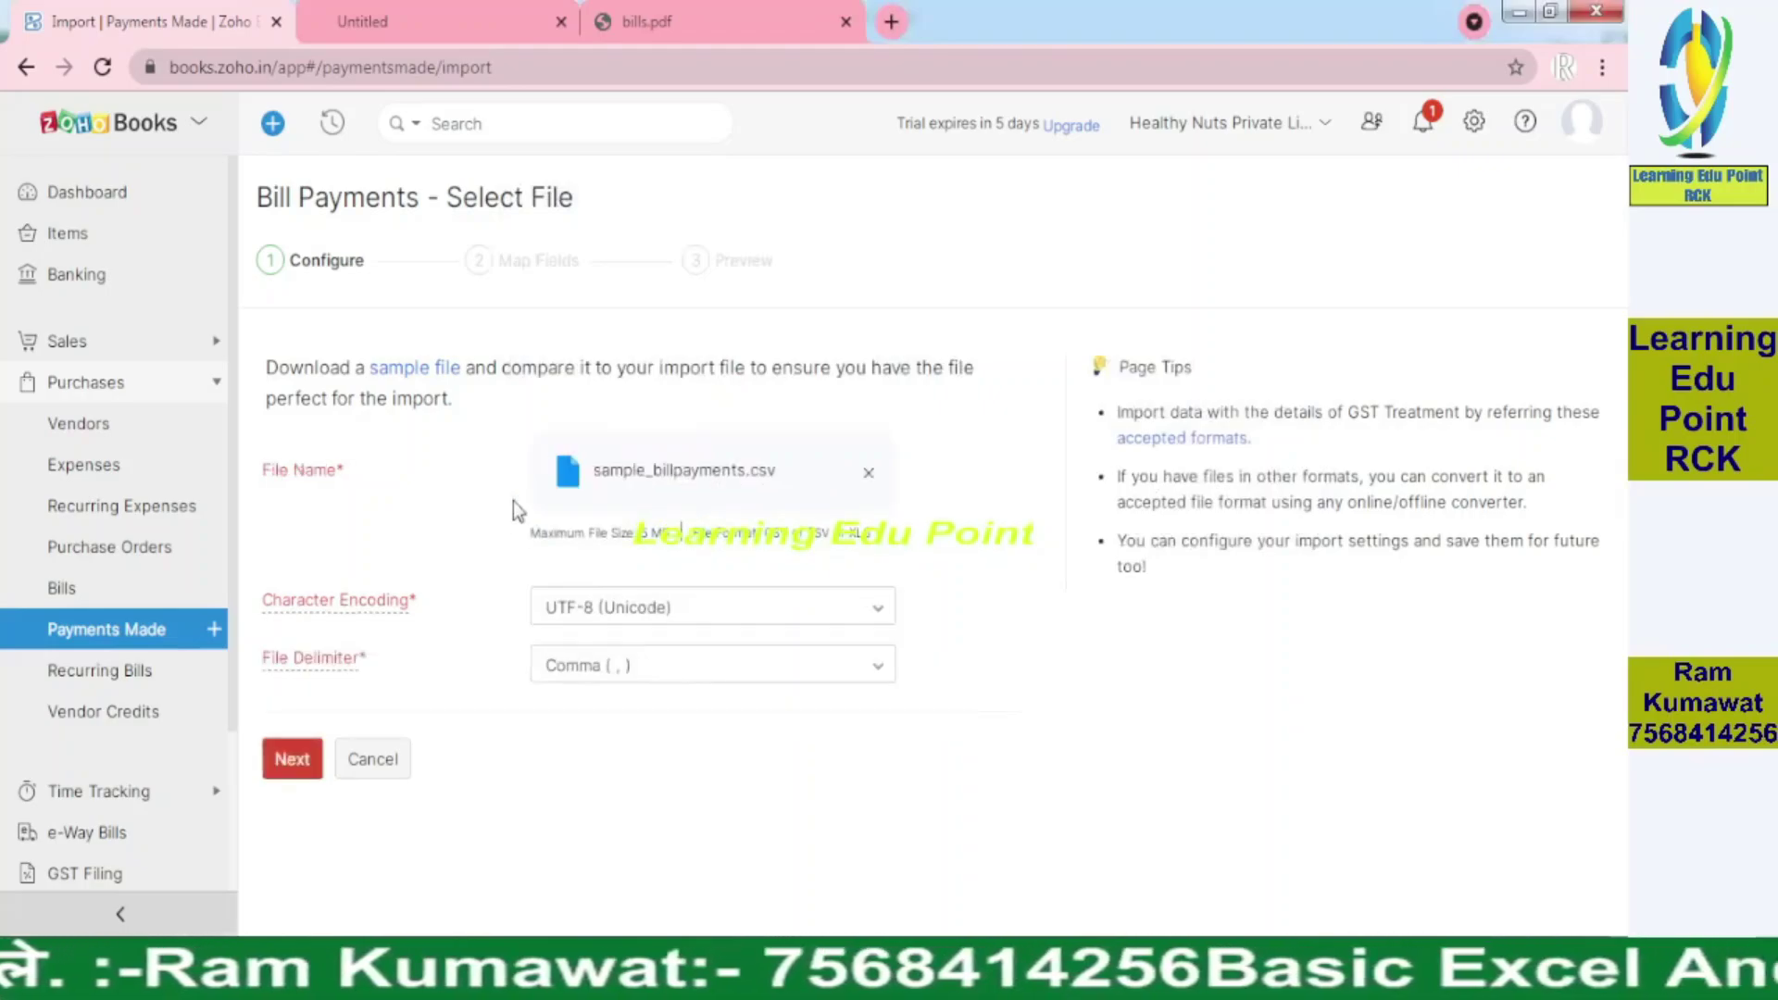
pyautogui.click(293, 760)
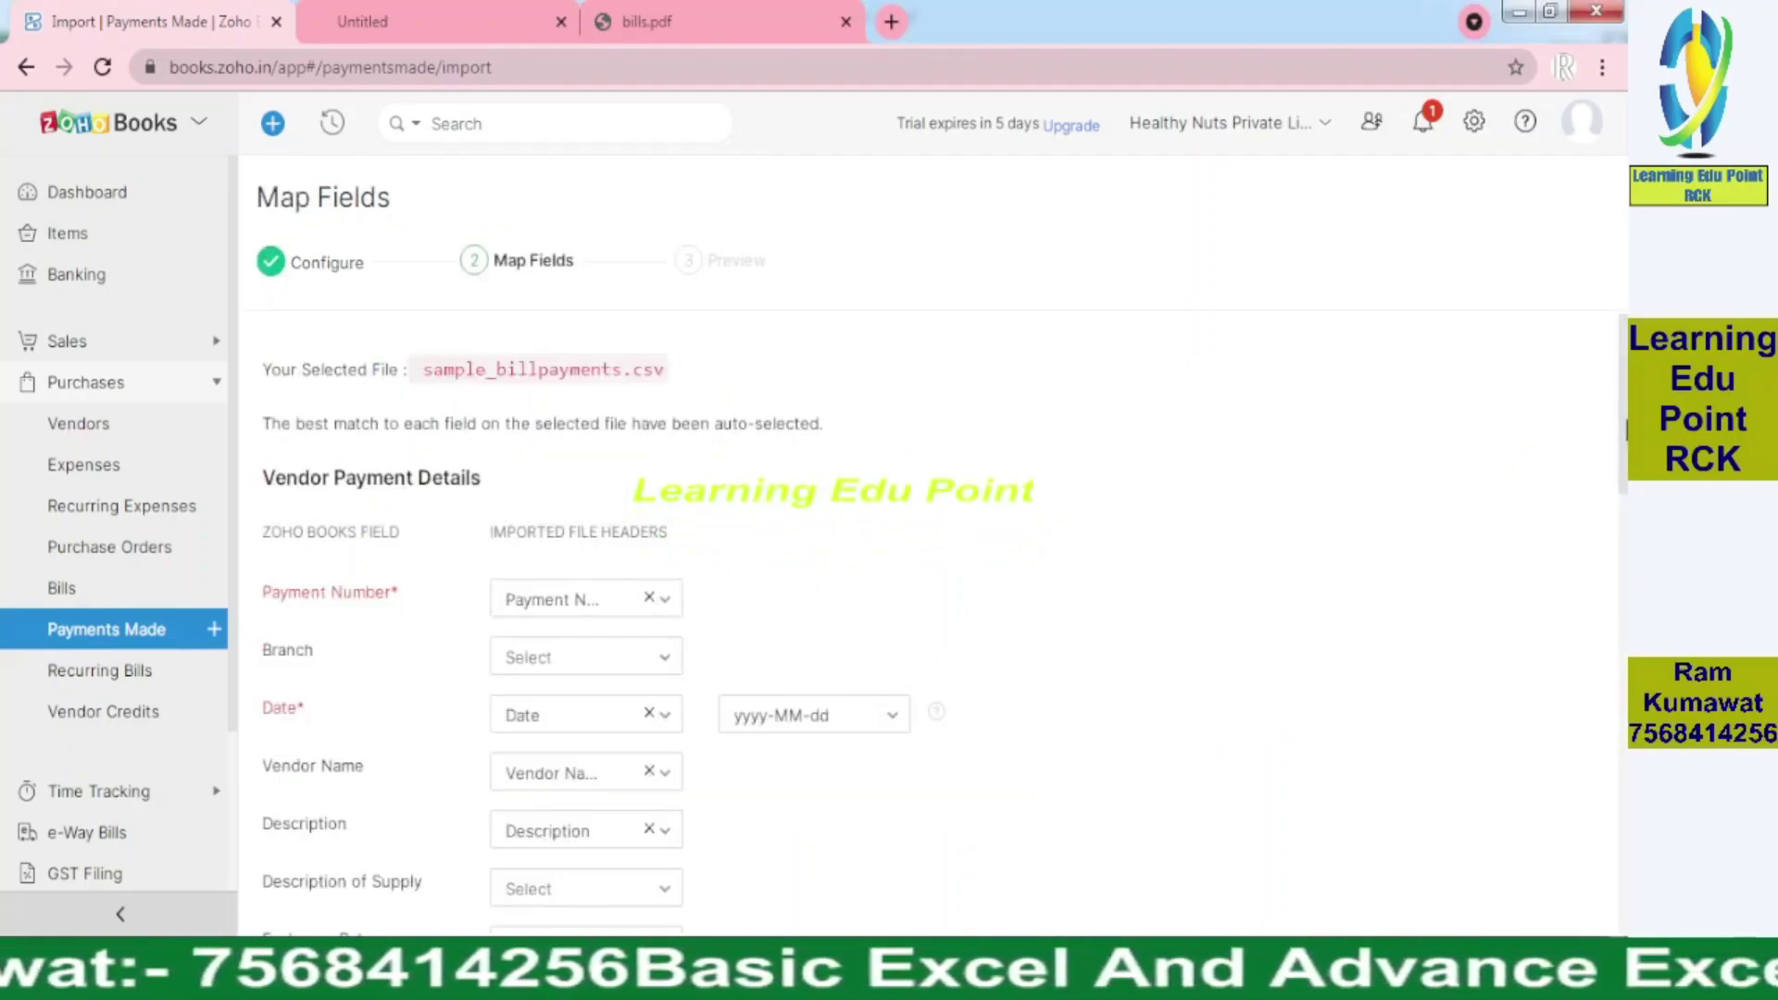
# - Preview the import with the auto-selected field mapping and examine the skipped records and unmapped fields
pyautogui.moveTo(1625, 429); pyautogui.dragTo(1626, 922)
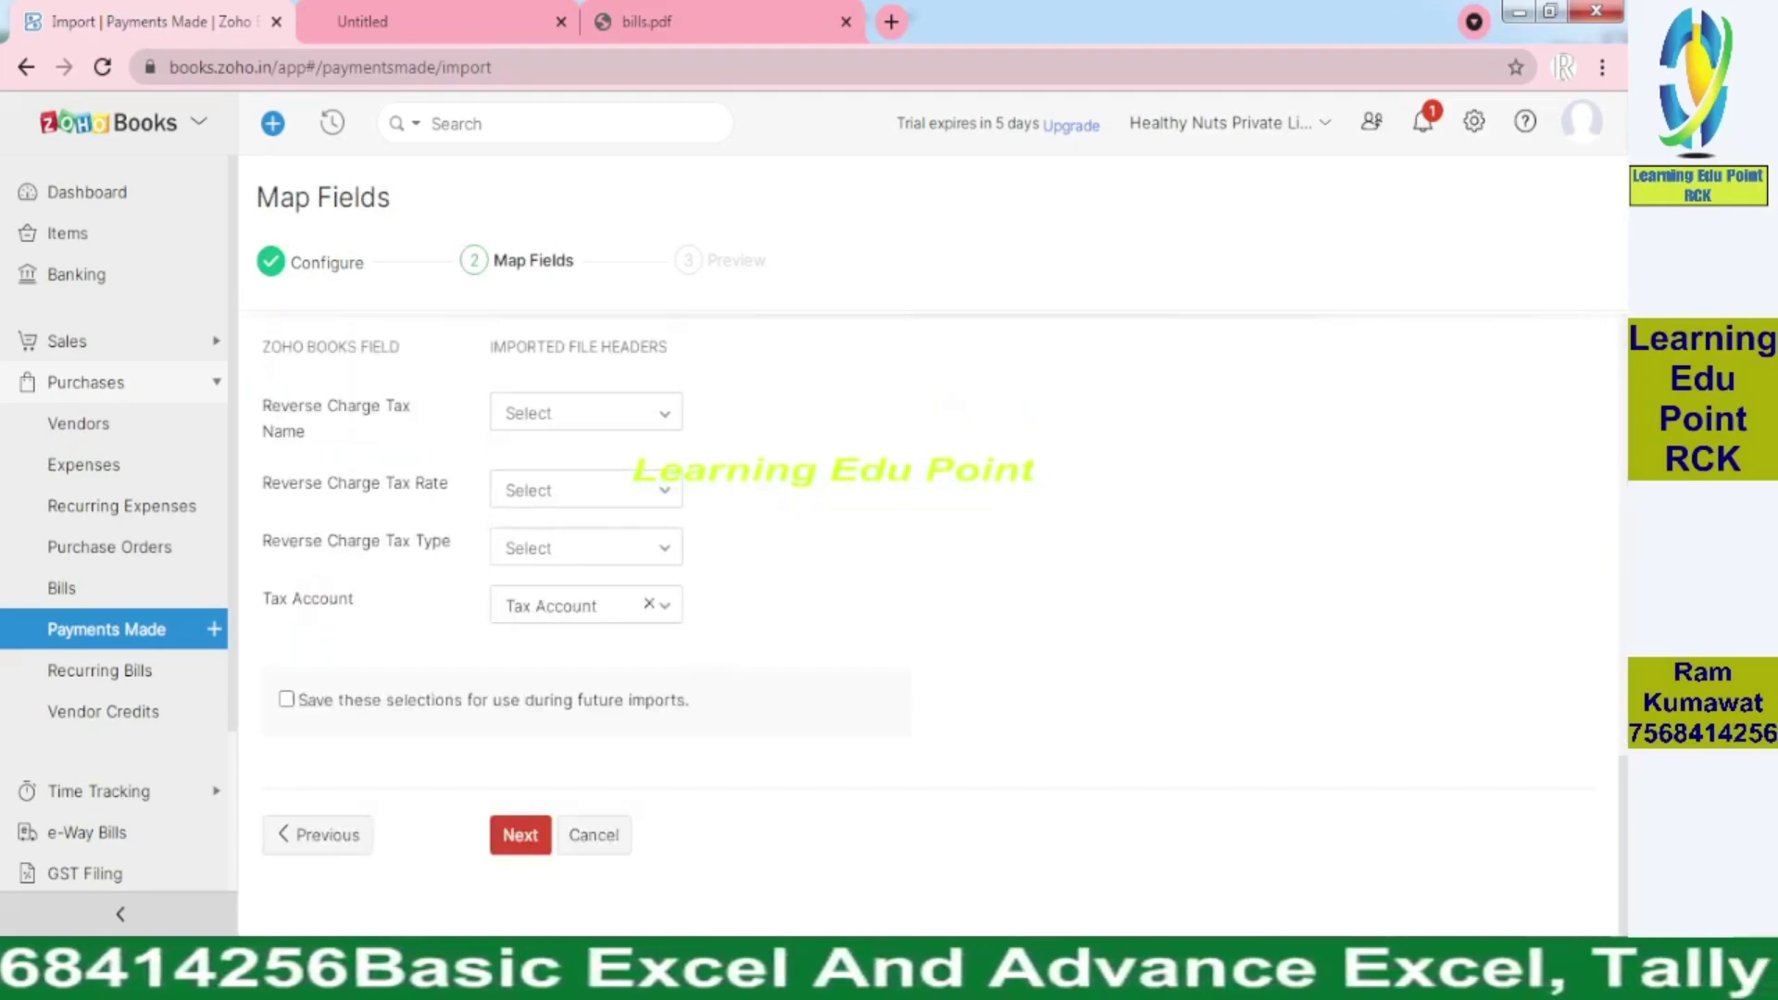
pyautogui.click(509, 845)
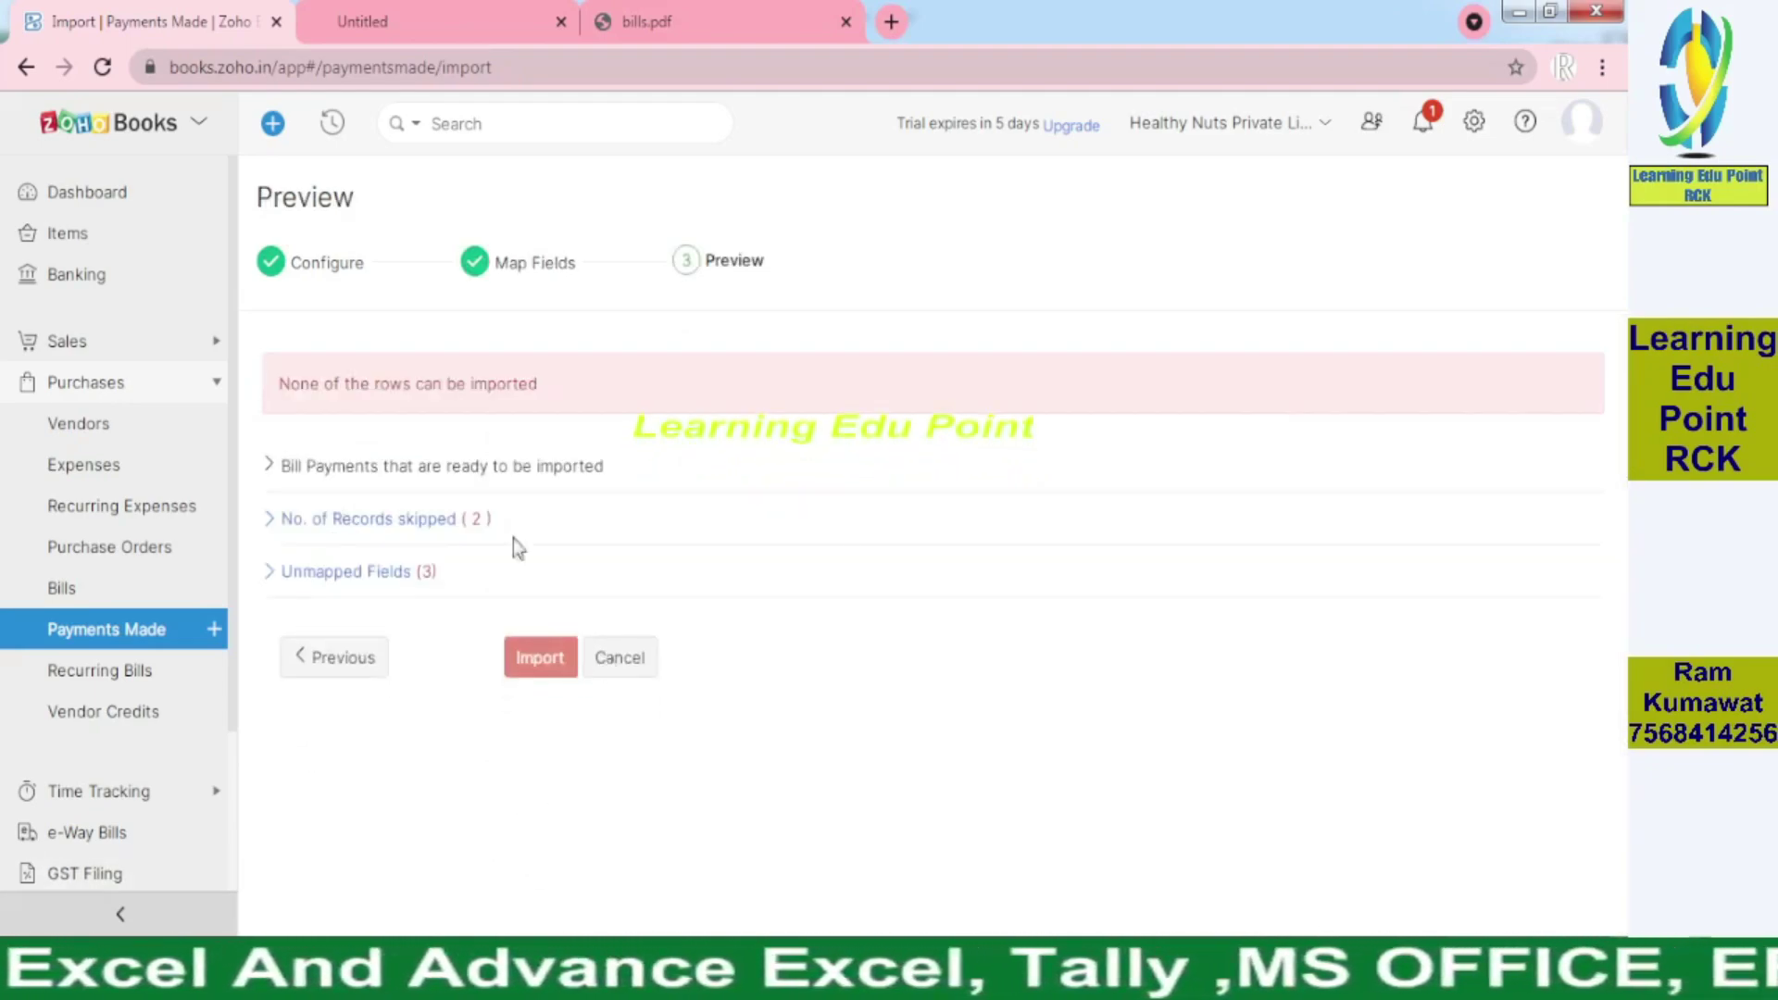
pyautogui.click(330, 529)
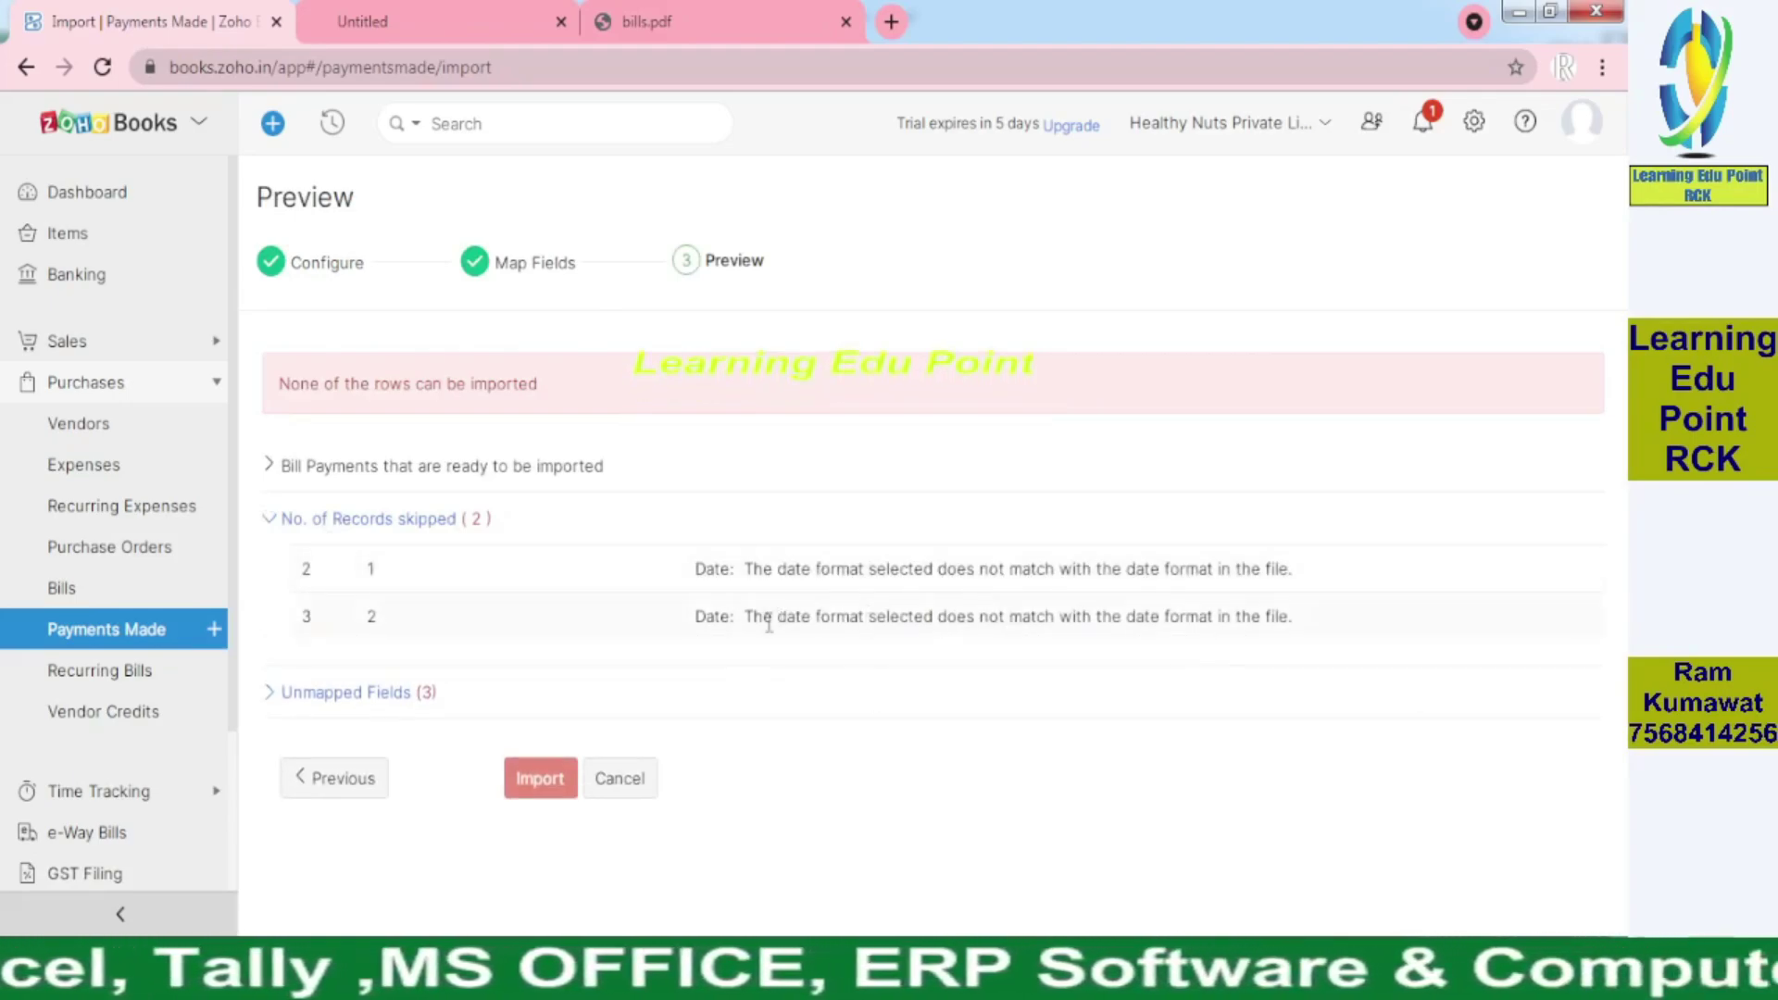
pyautogui.click(298, 695)
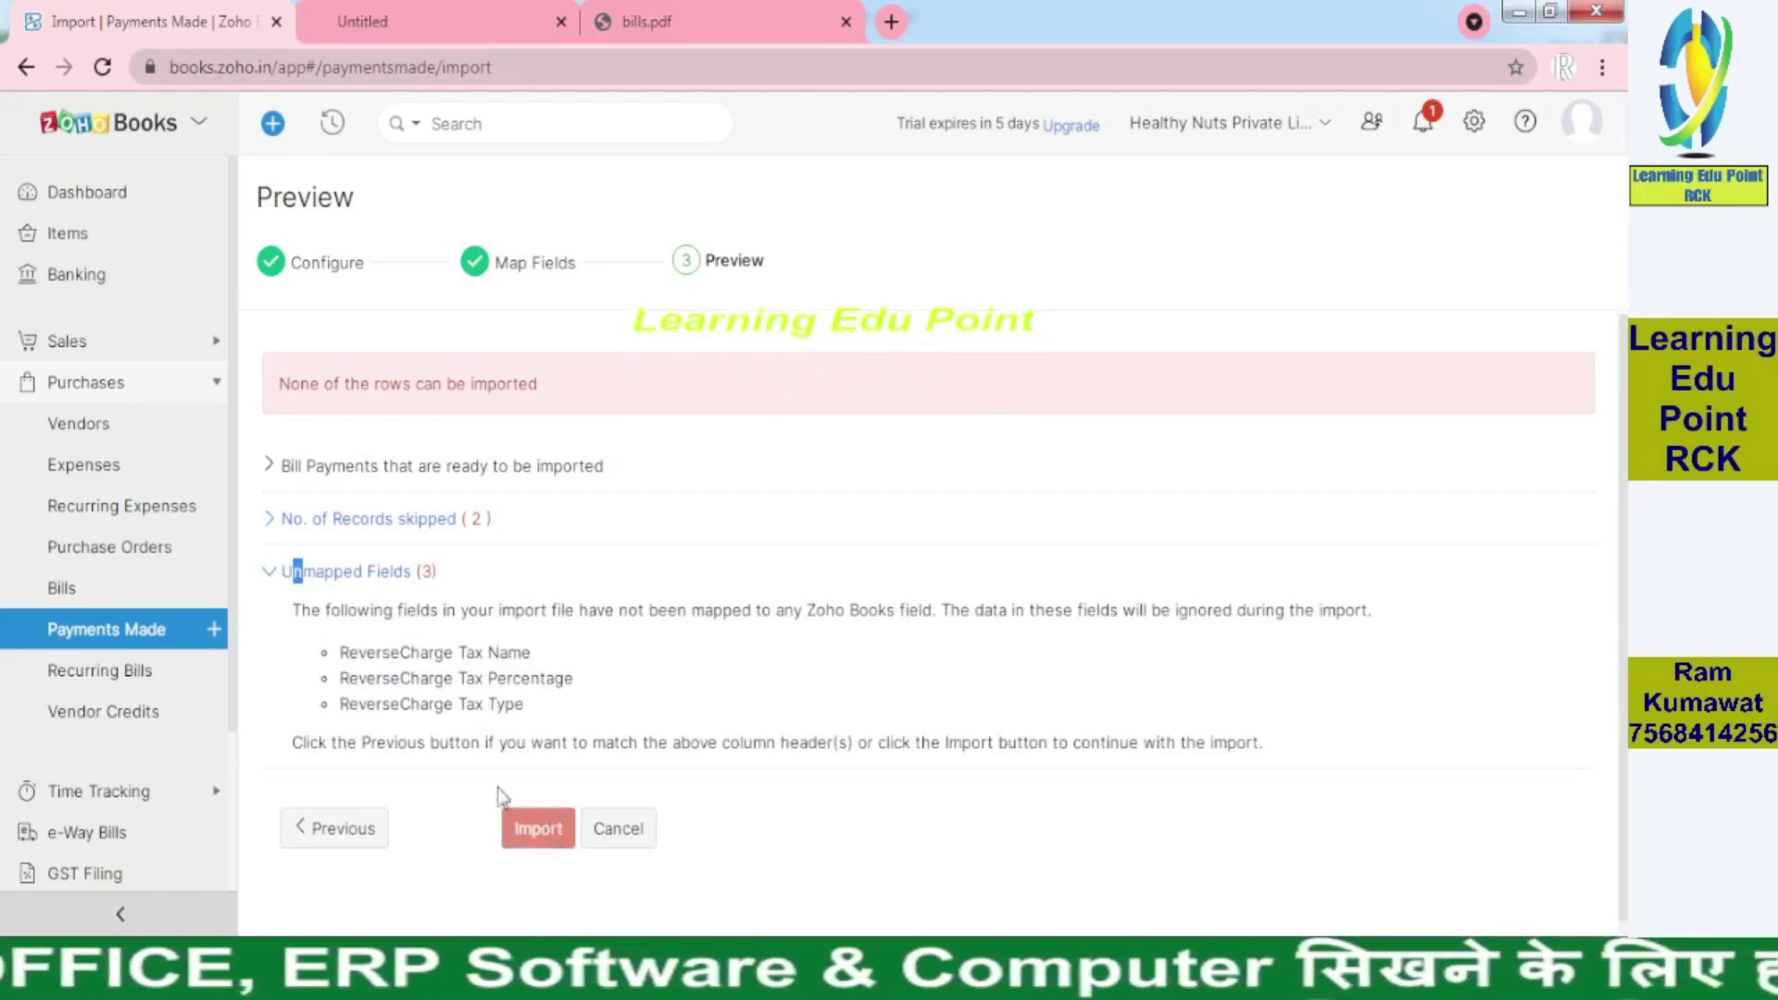
# - Return to field mapping, check the date style in sample_billpayments.csv, and set the Date field's format to dd-MM-yyyy
pyautogui.click(352, 847)
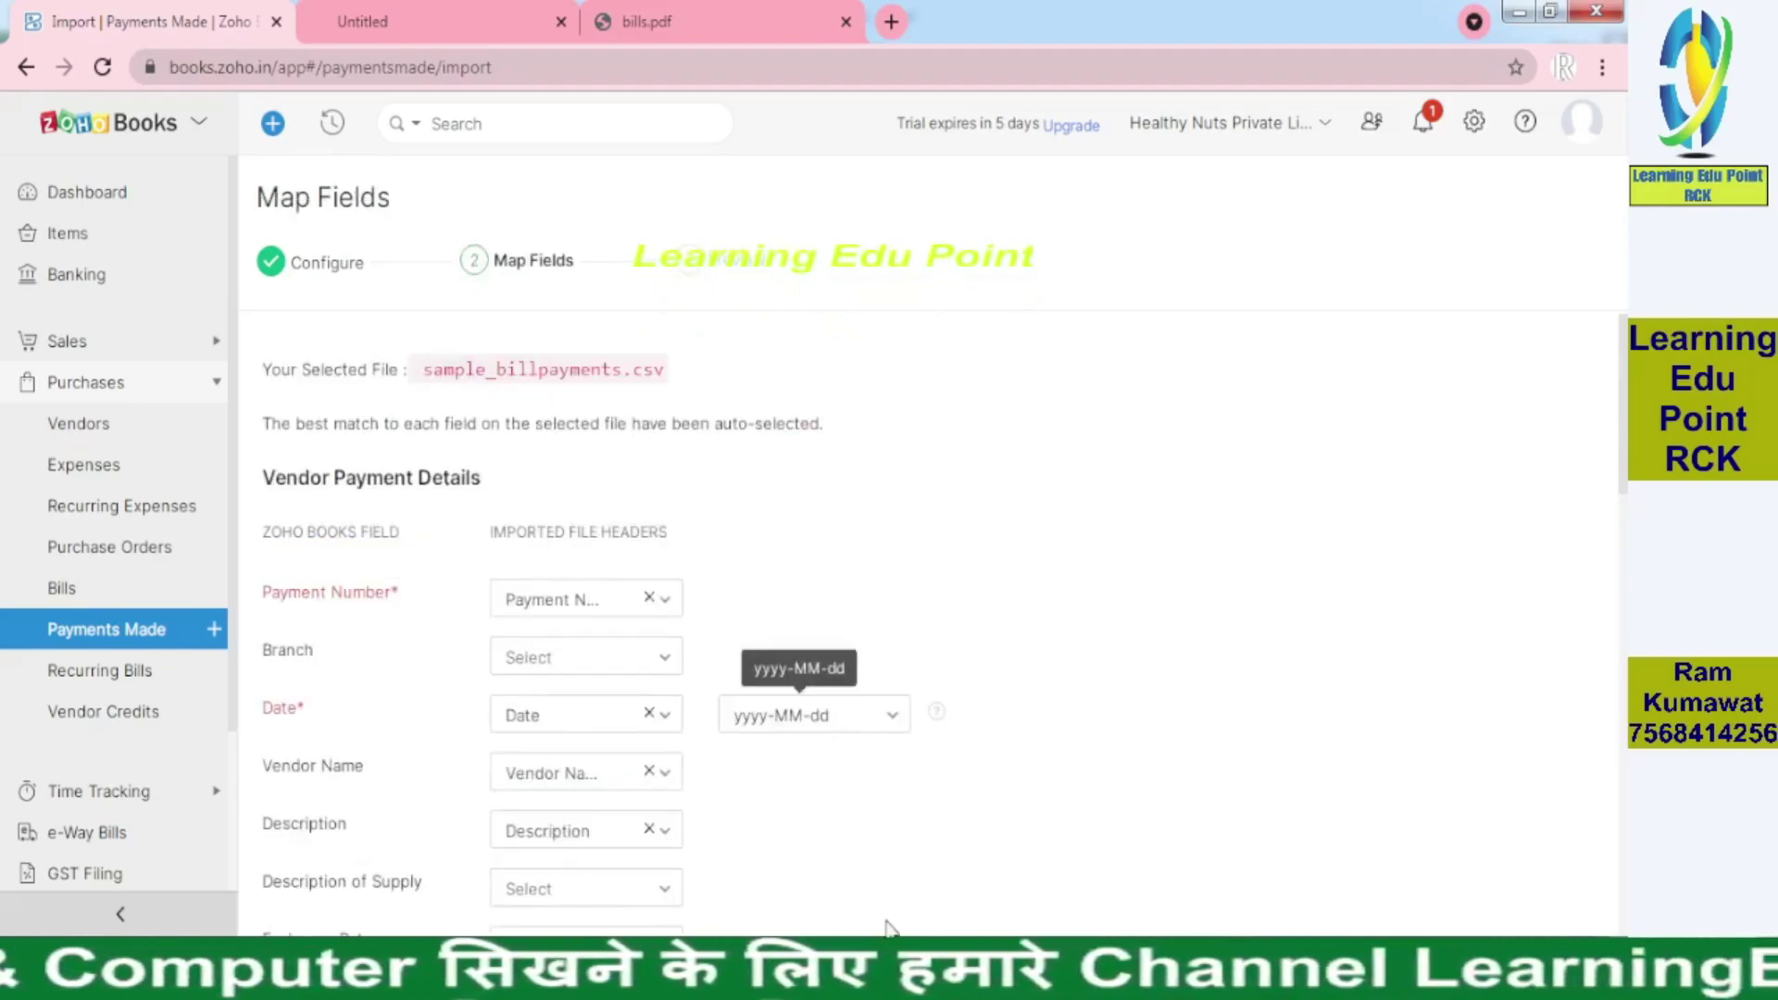
pyautogui.moveTo(915, 919)
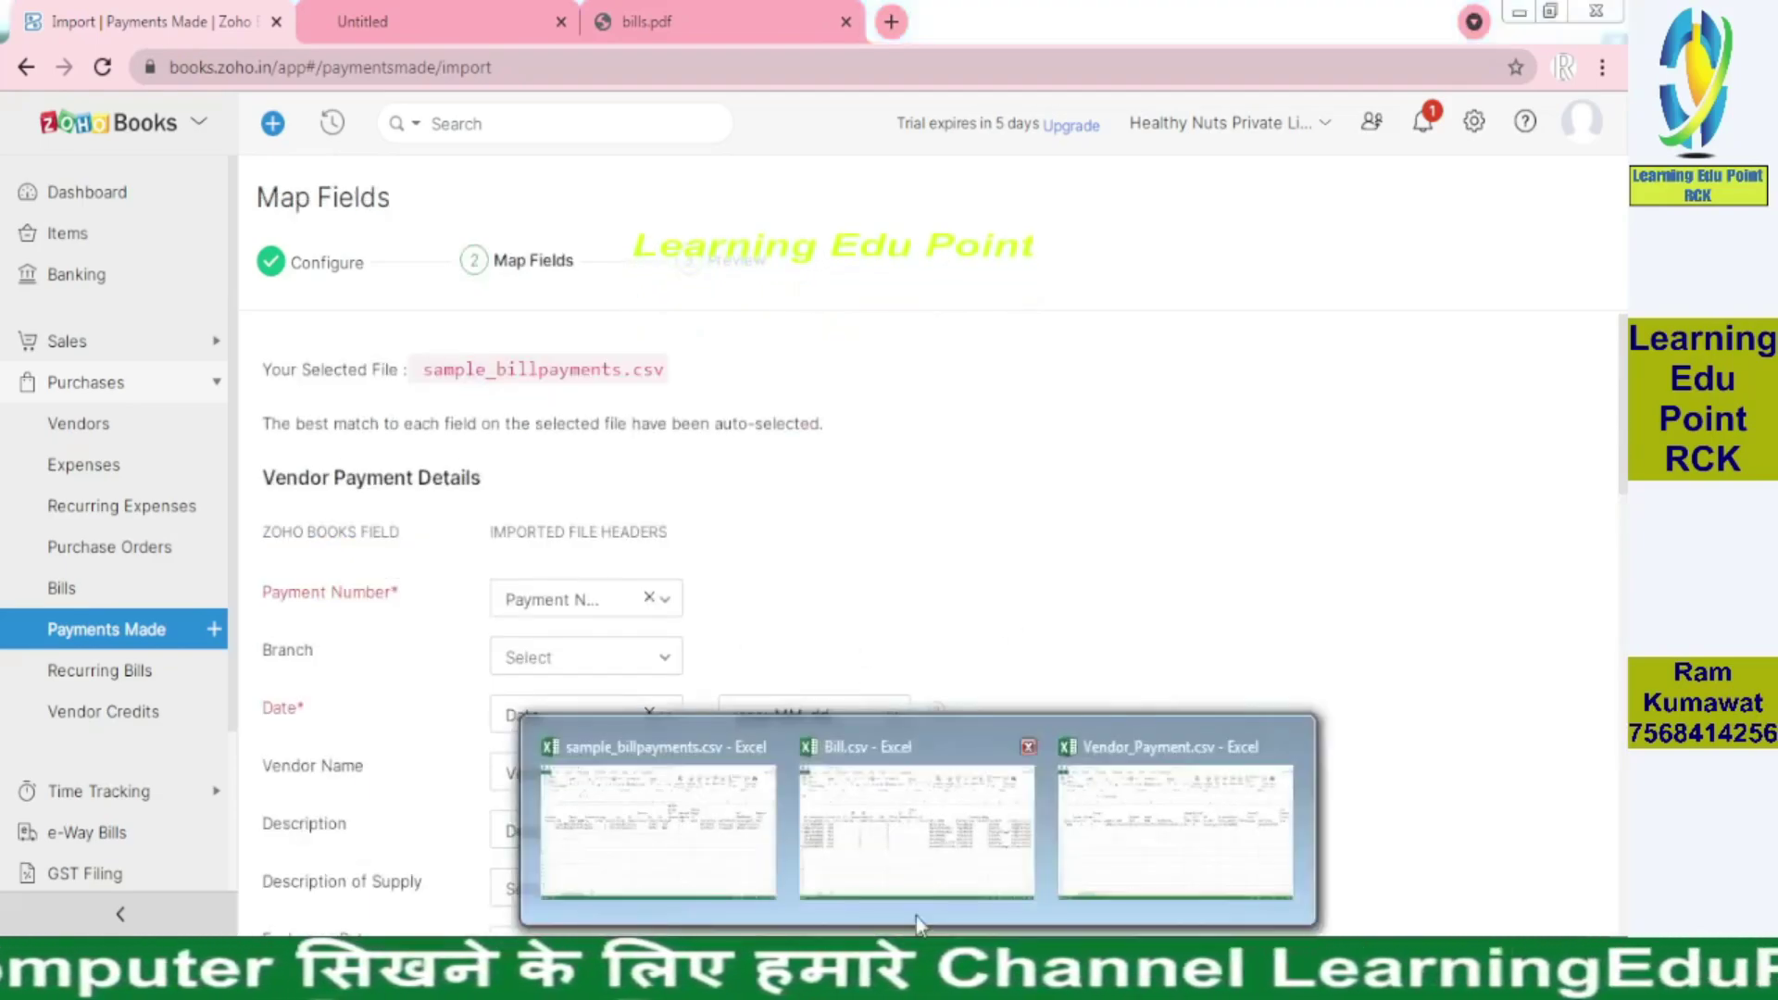
pyautogui.click(603, 813)
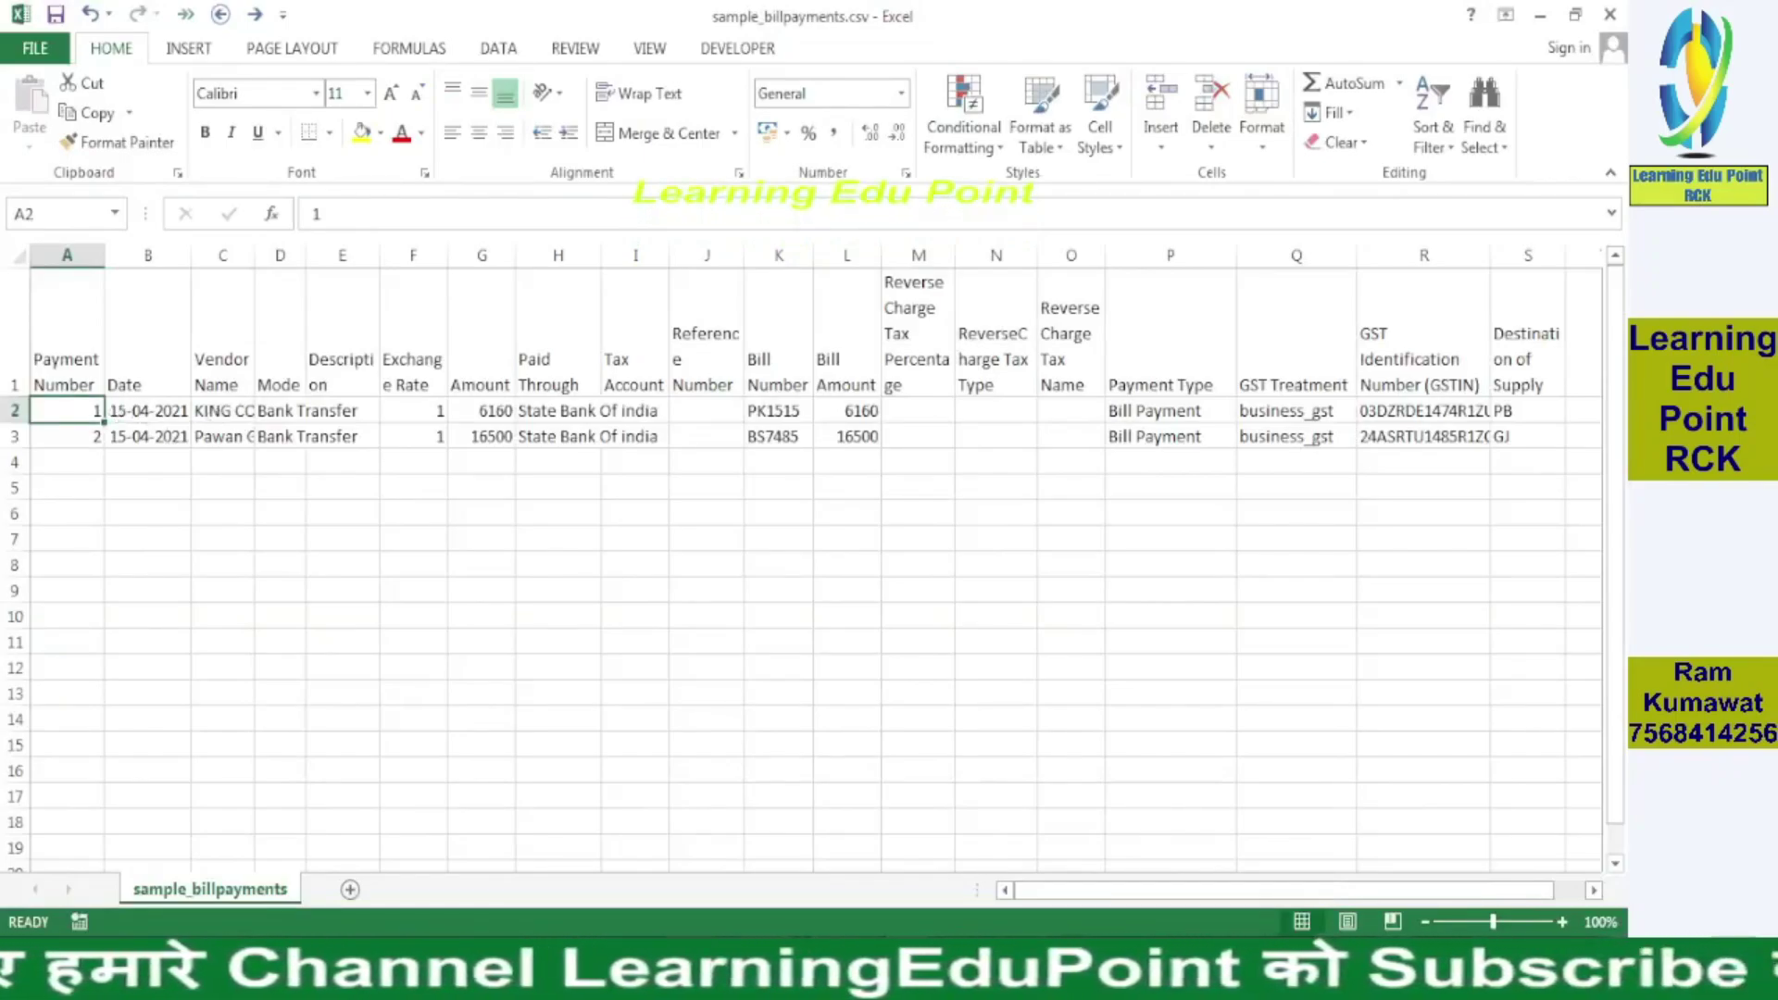
pyautogui.click(884, 926)
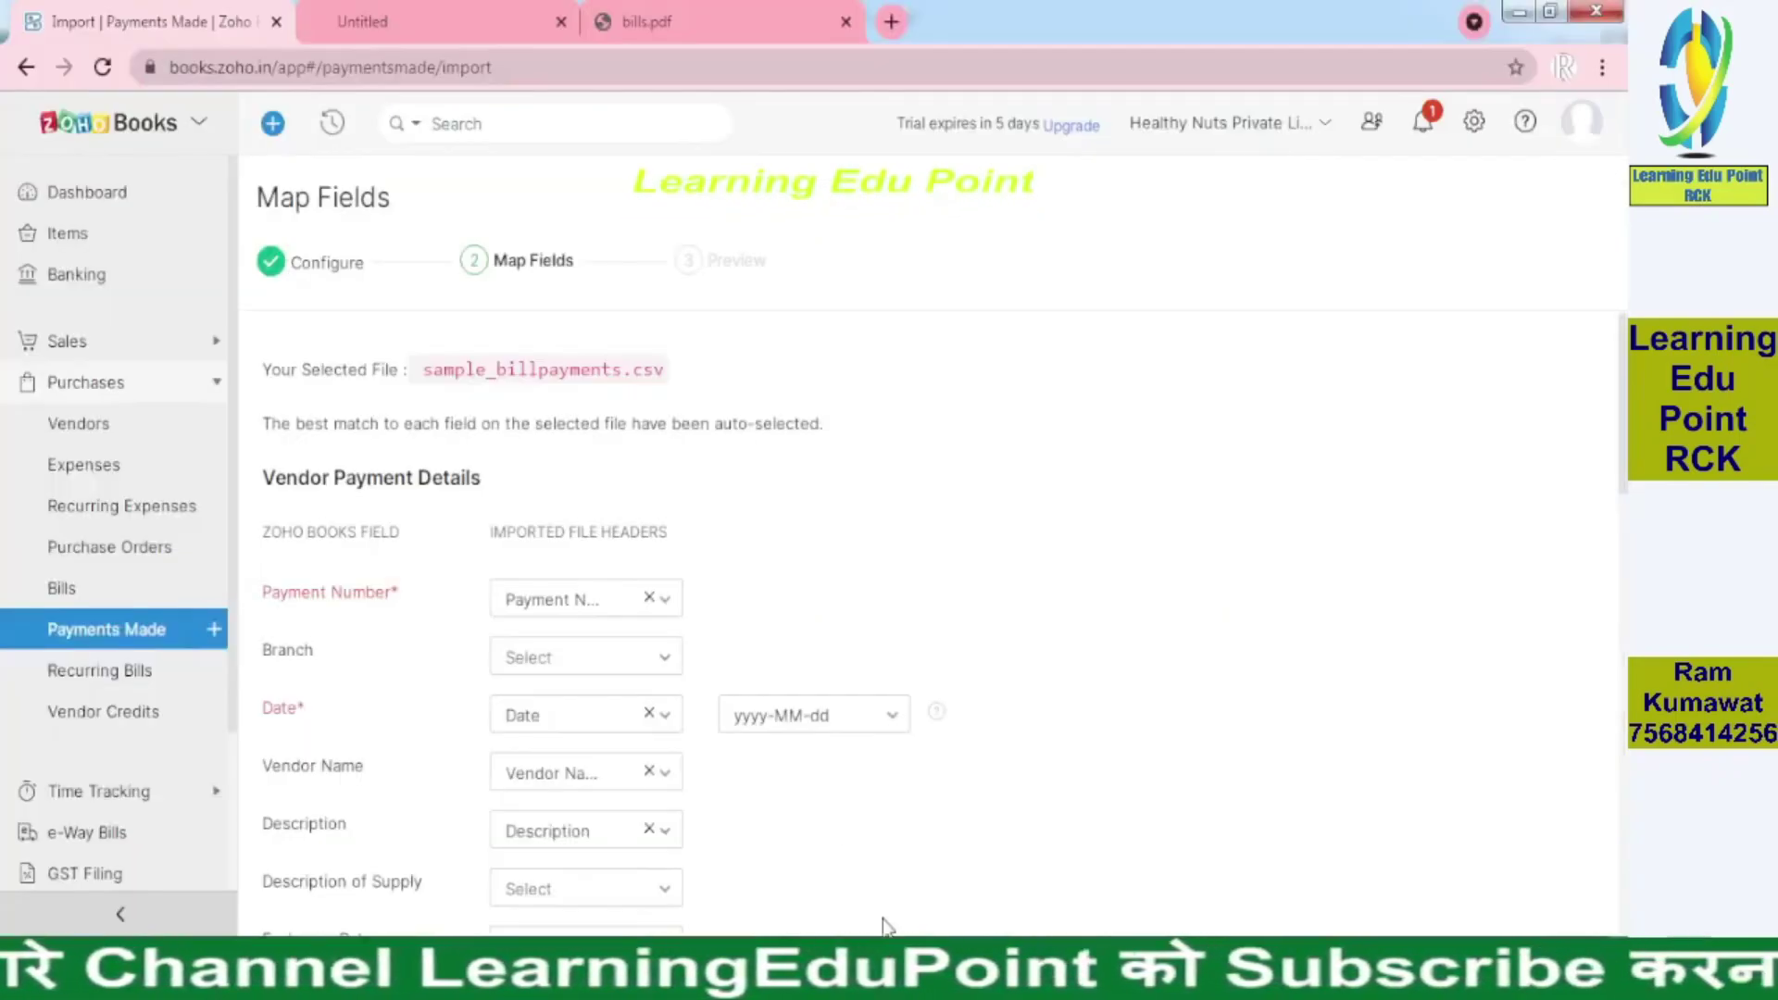
pyautogui.click(794, 722)
pyautogui.scroll(-3, 1587, 503)
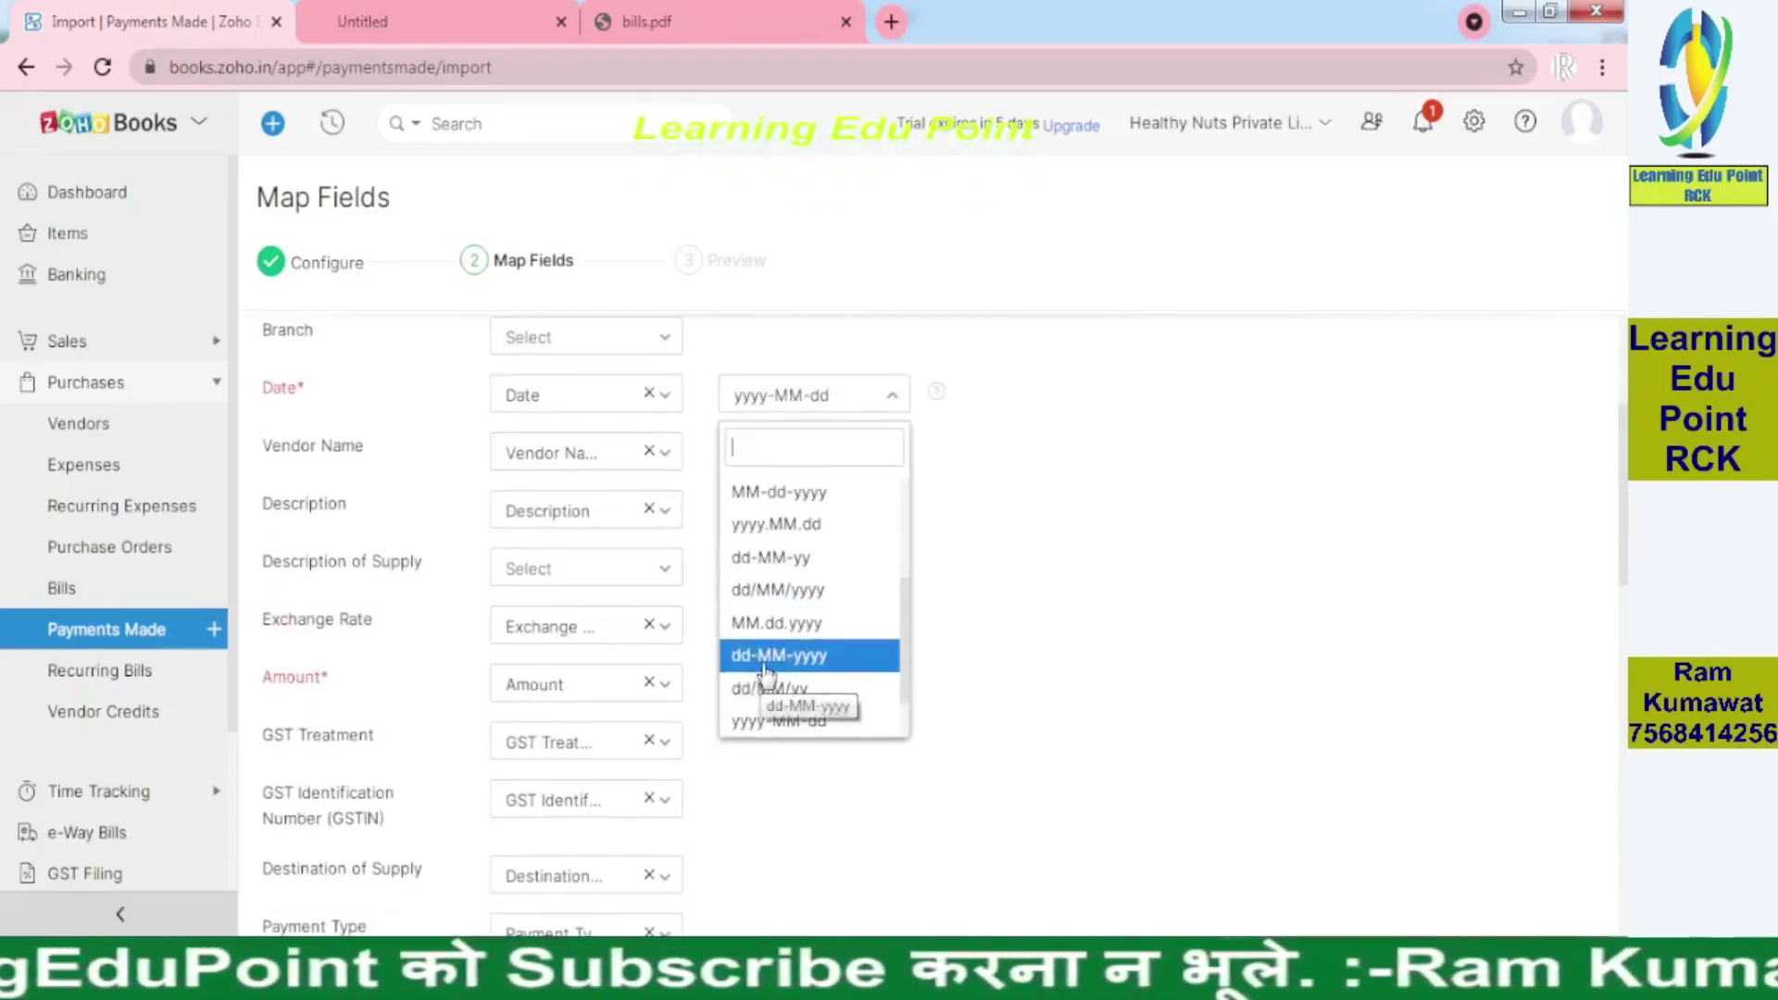
pyautogui.click(839, 663)
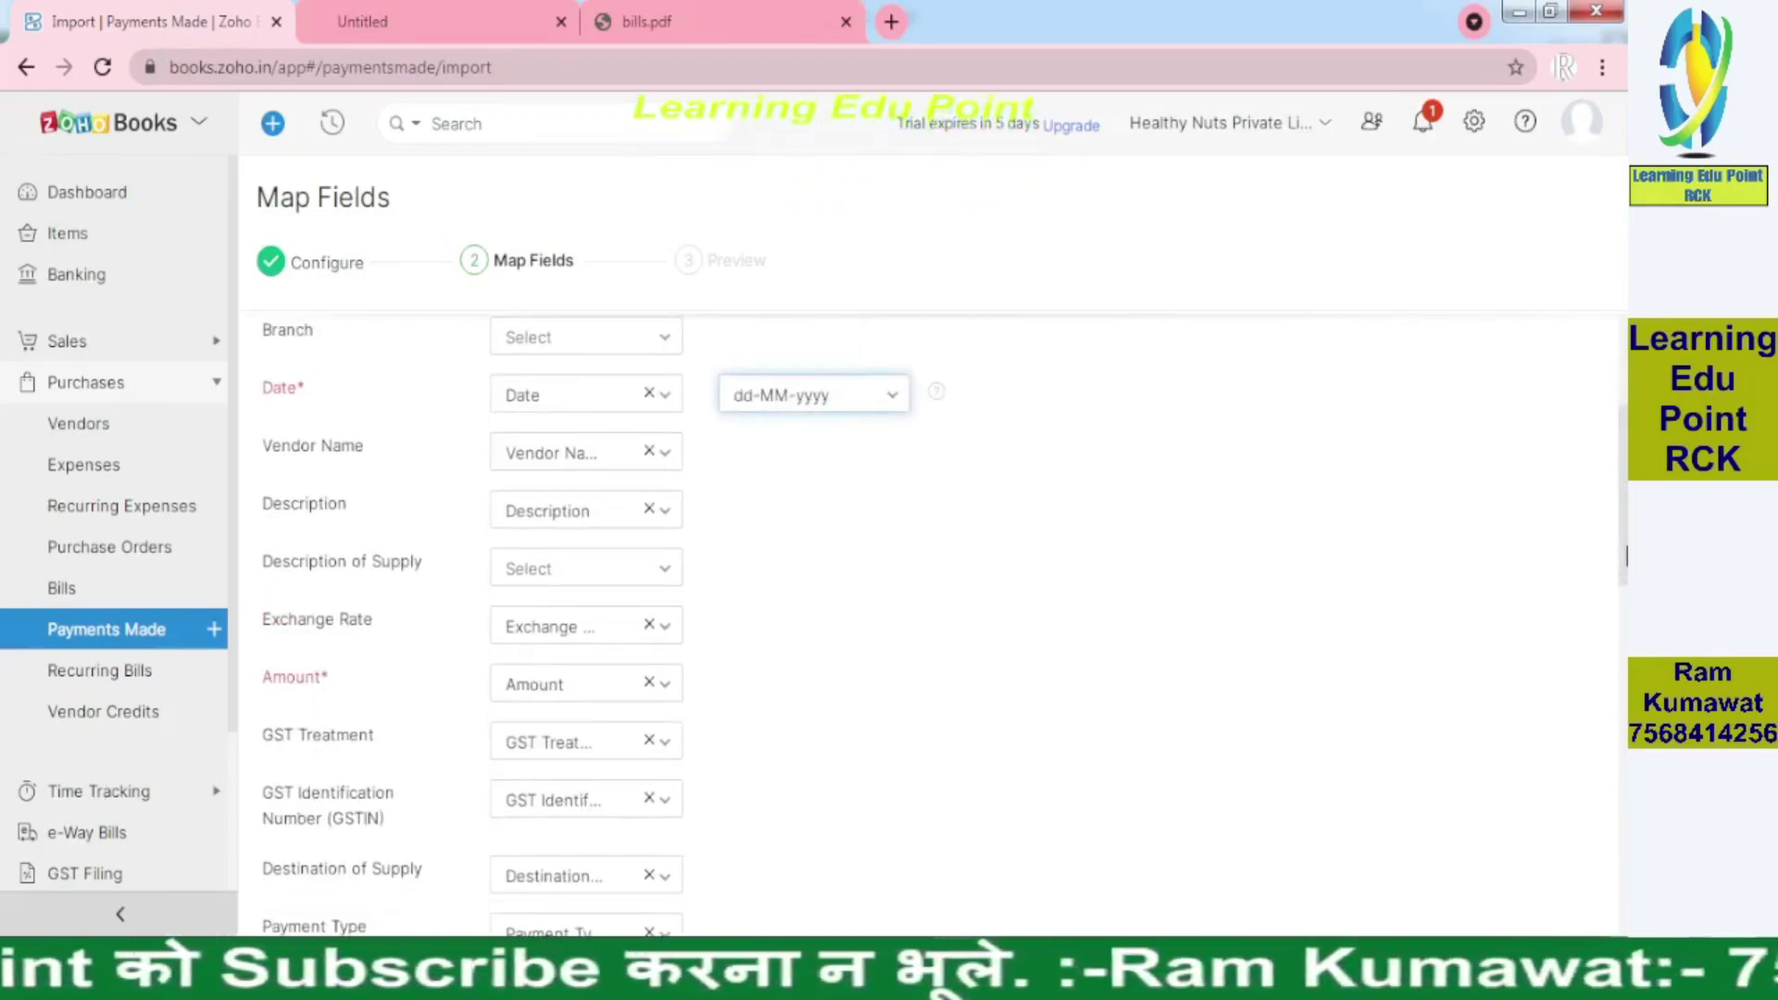
# - Review the import preview, including ready, skipped and unmapped items, and import the bill payments
pyautogui.scroll(-6, 1627, 810)
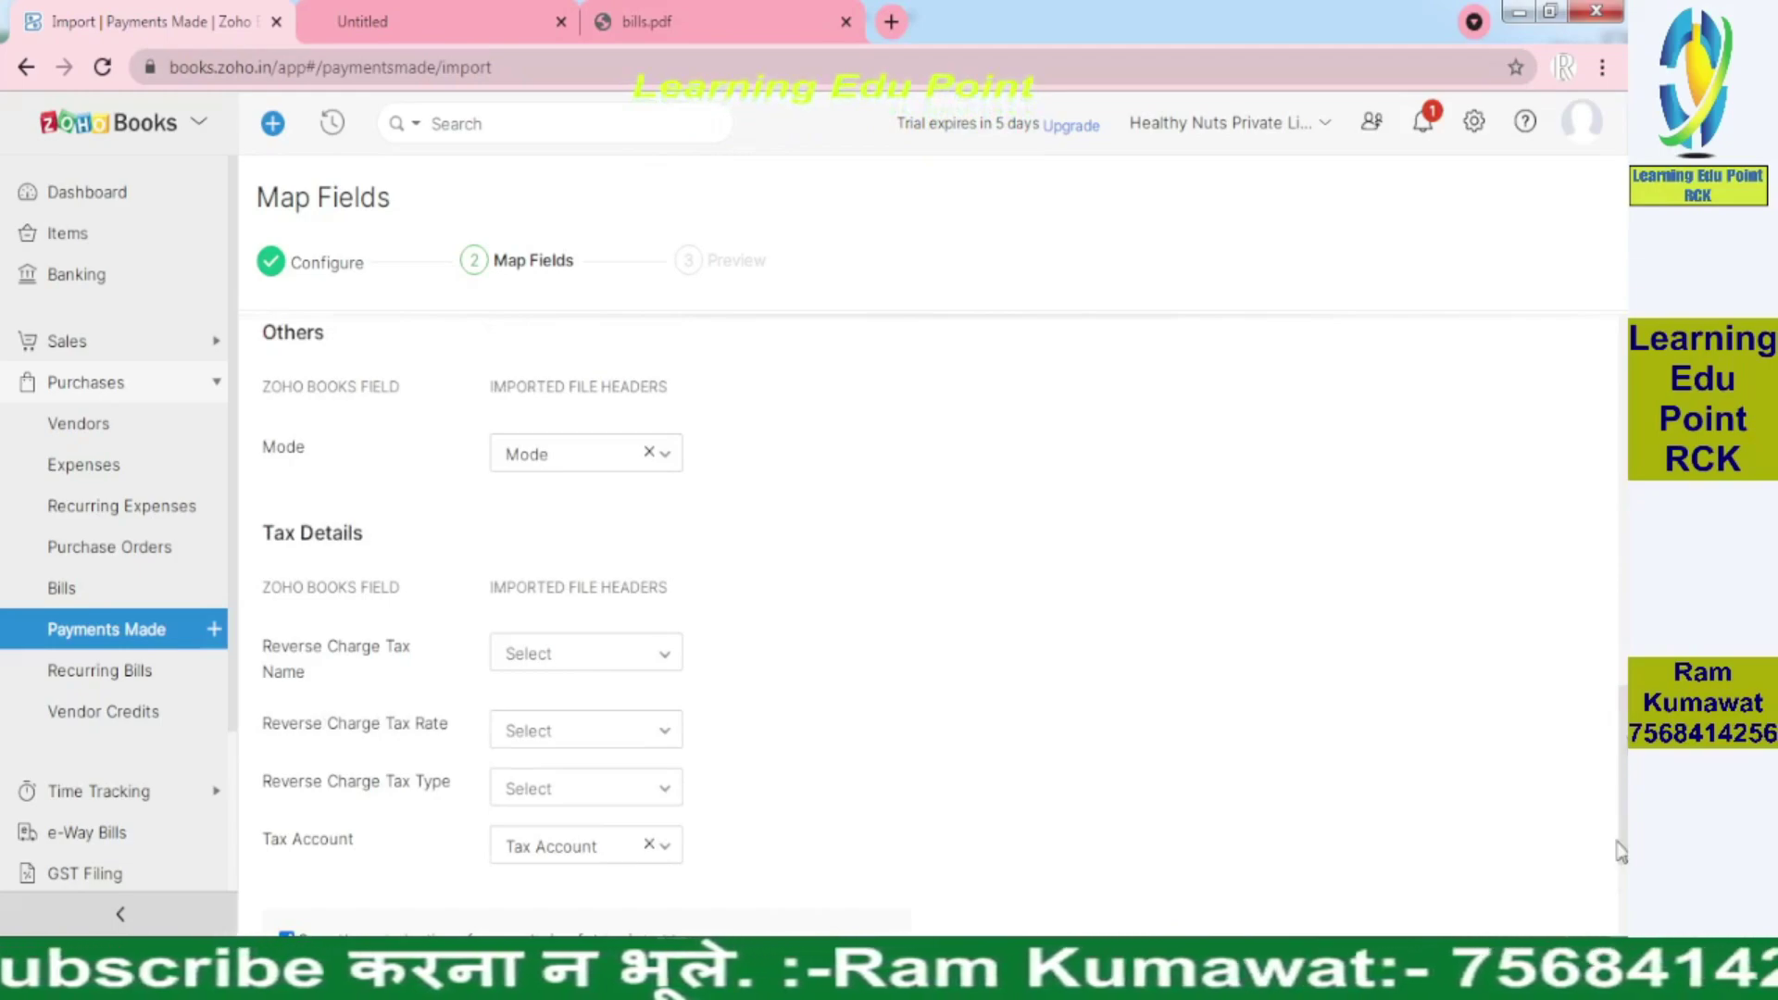
pyautogui.scroll(-3, 1627, 810)
pyautogui.click(520, 836)
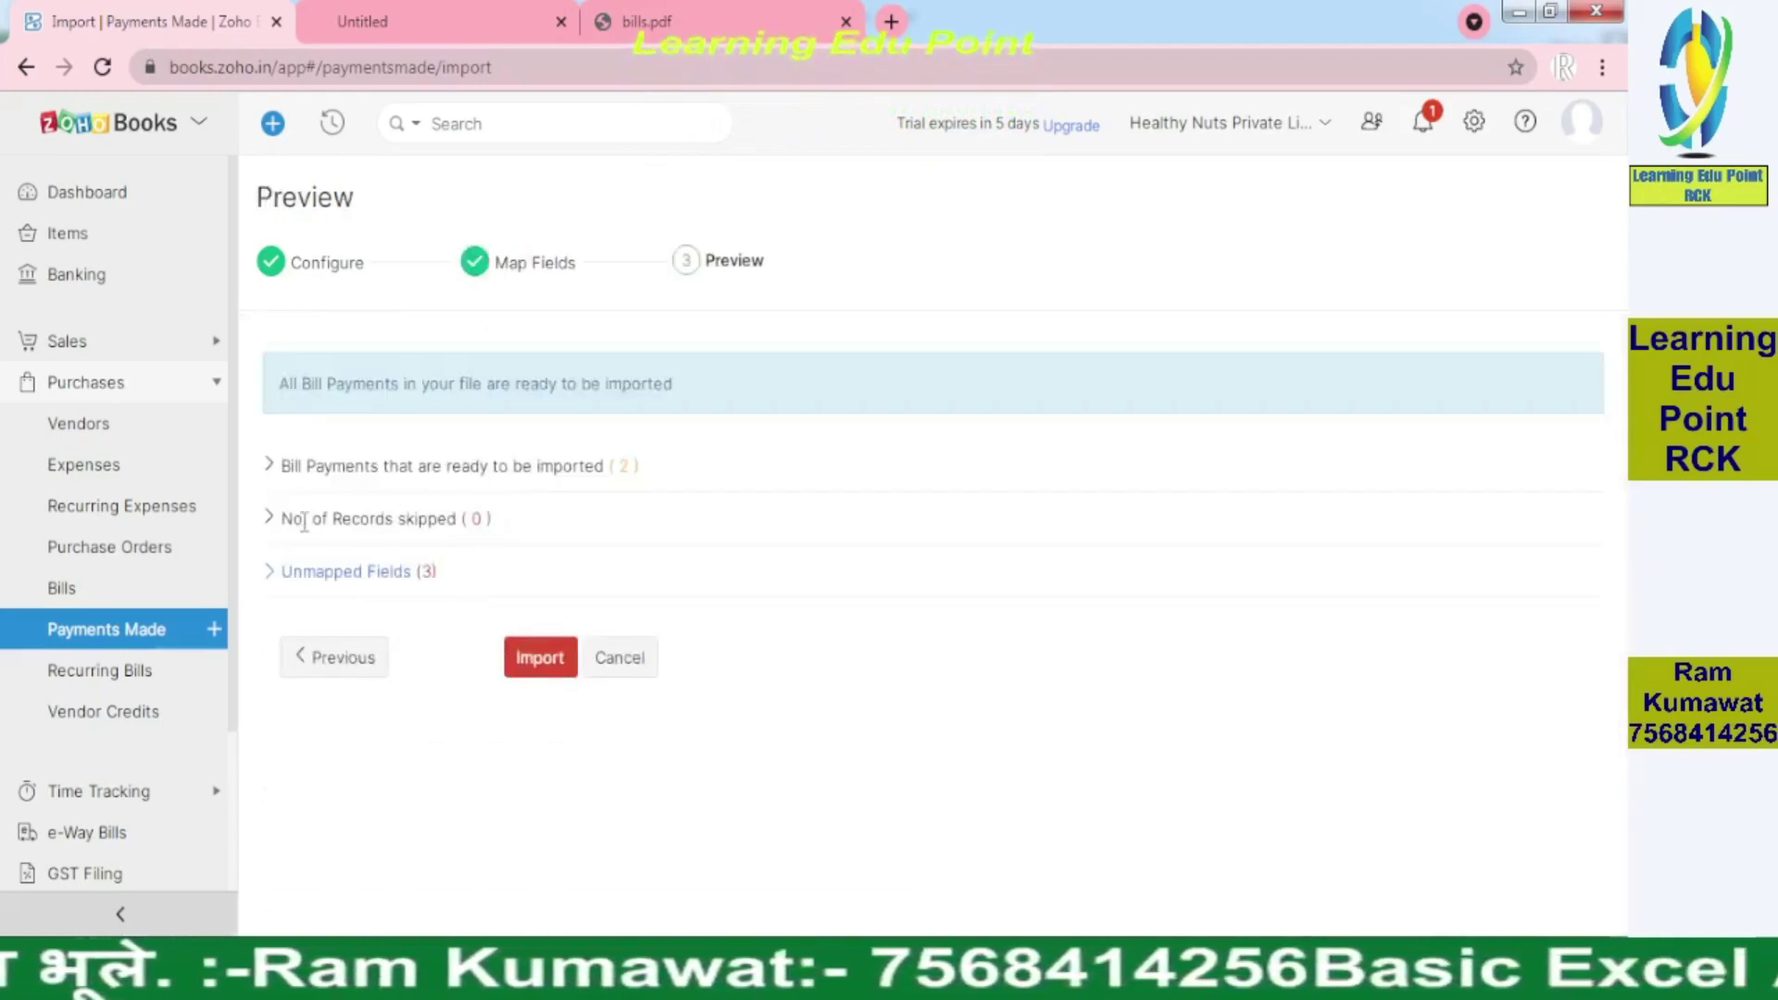
pyautogui.moveTo(304, 523); pyautogui.dragTo(452, 518)
pyautogui.moveTo(436, 578); pyautogui.dragTo(378, 562)
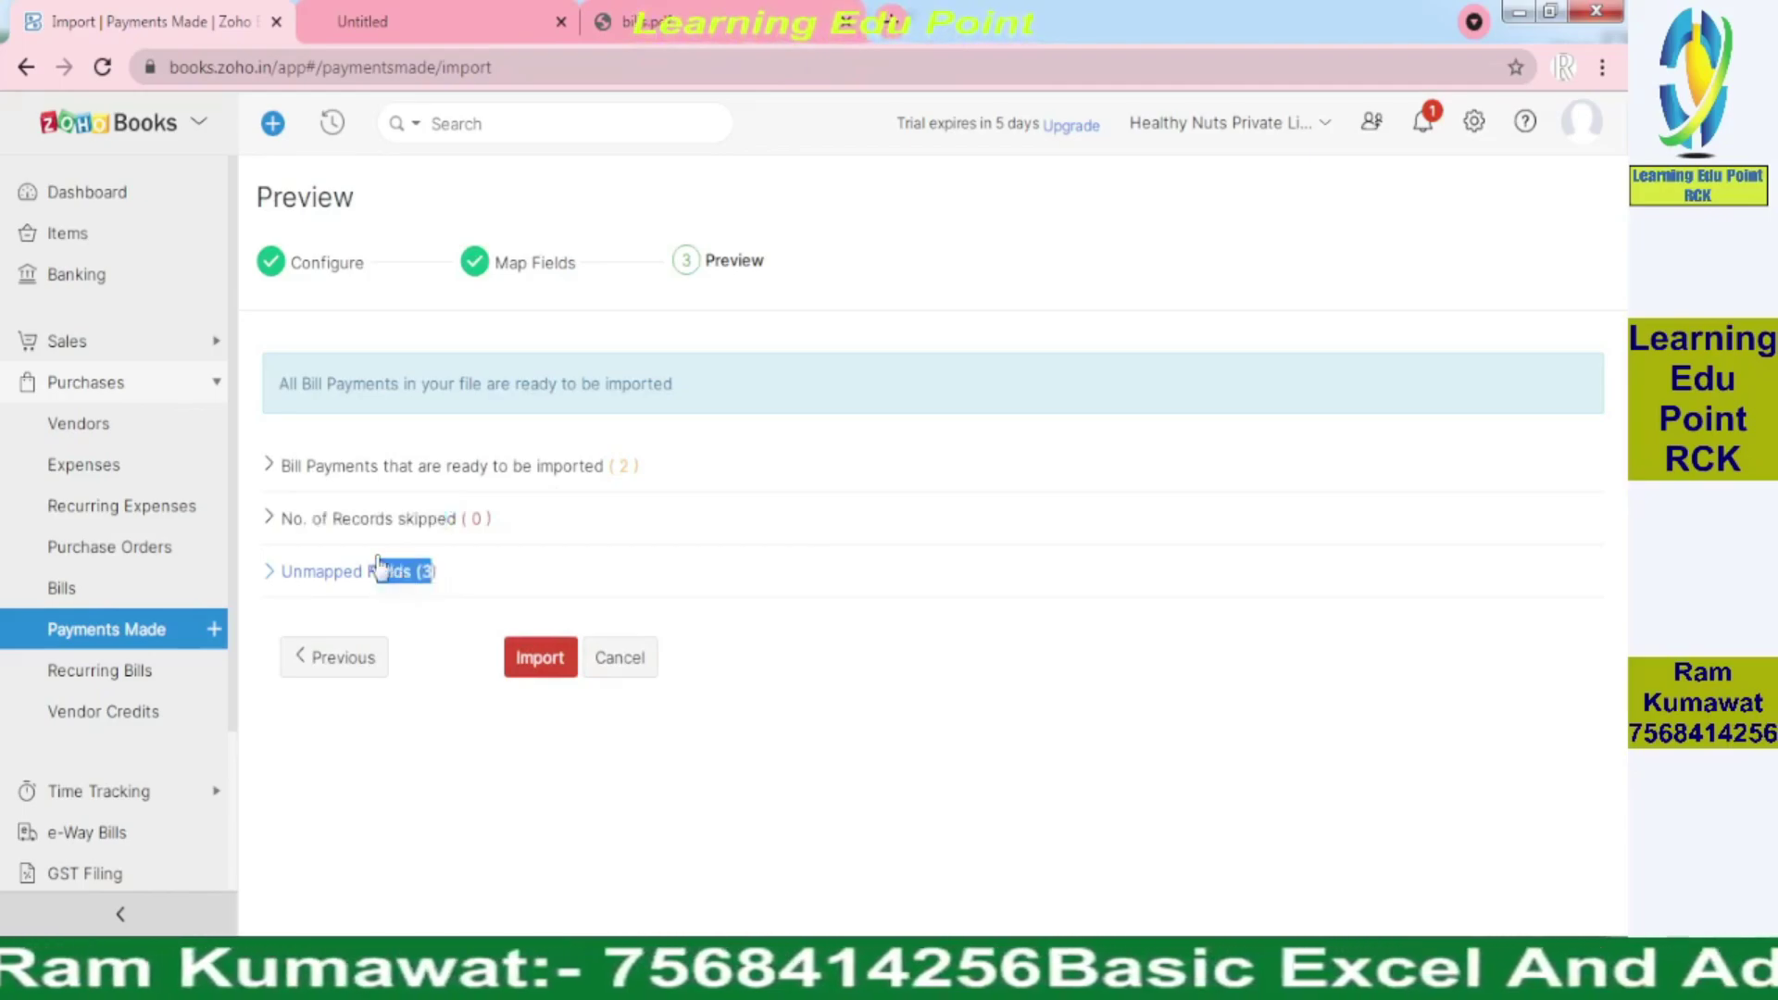
pyautogui.click(378, 567)
pyautogui.moveTo(306, 466); pyautogui.dragTo(635, 466)
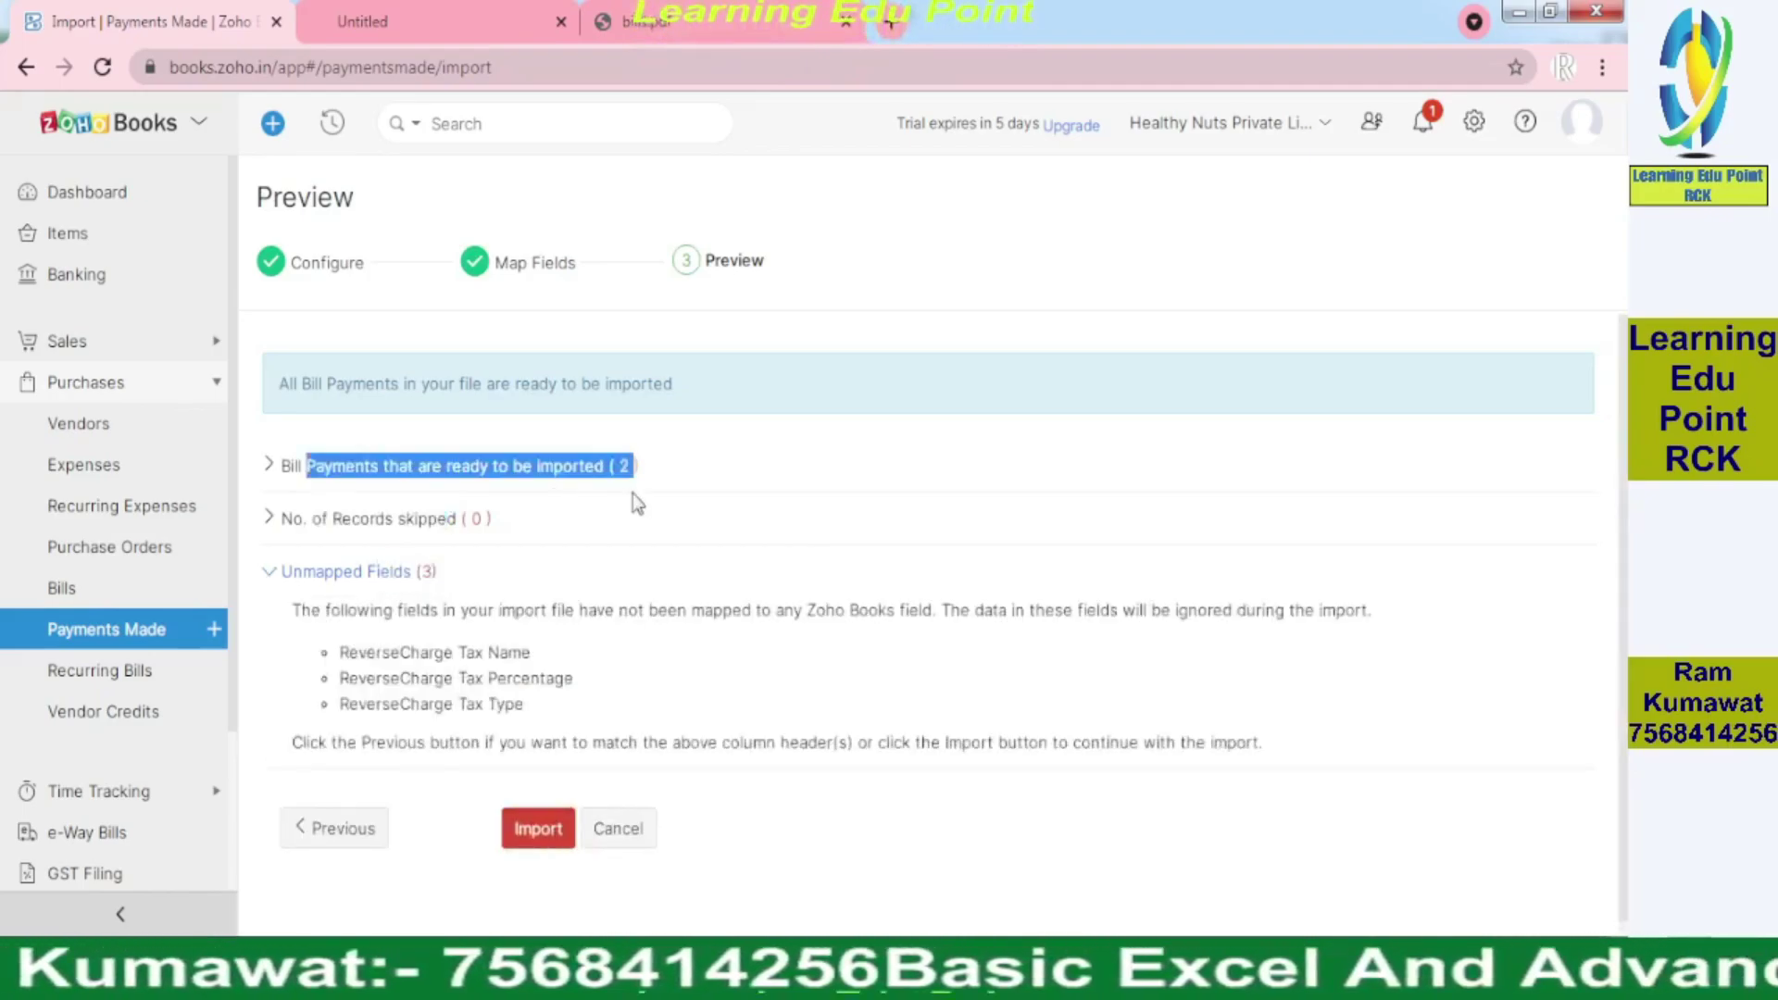
pyautogui.click(546, 831)
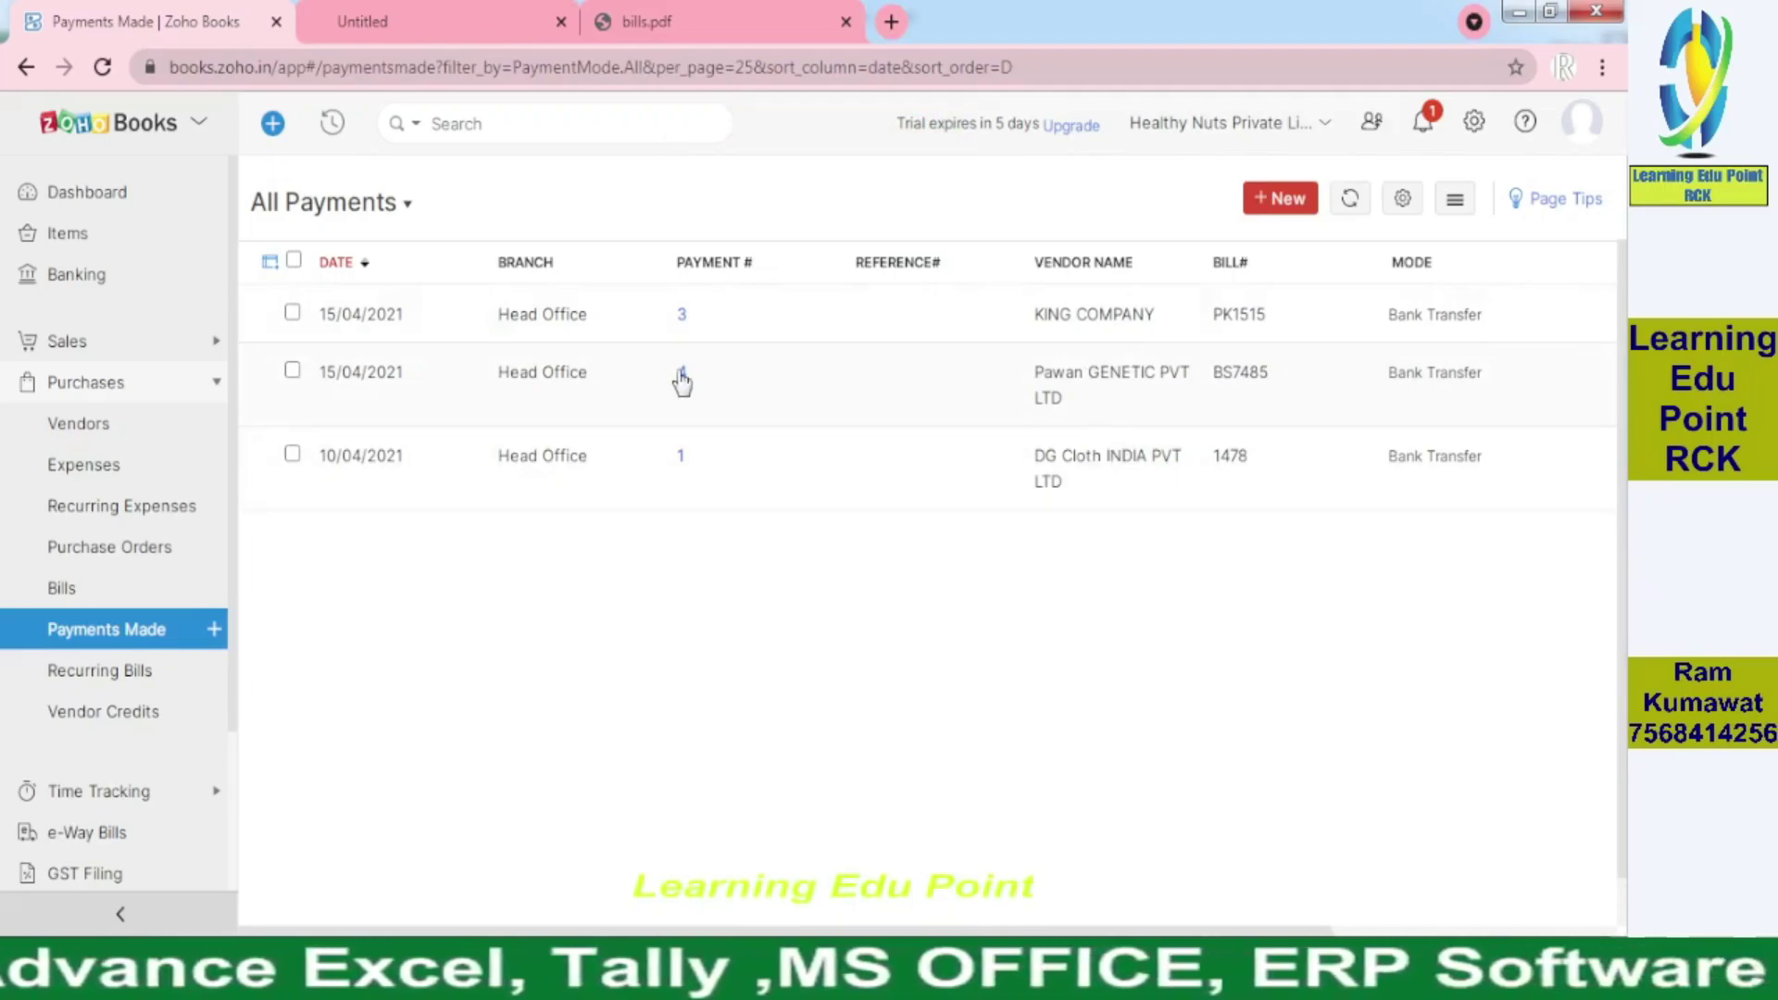
# - Open the imported payment for bill BS7485 and examine its payment receipt
pyautogui.click(682, 380)
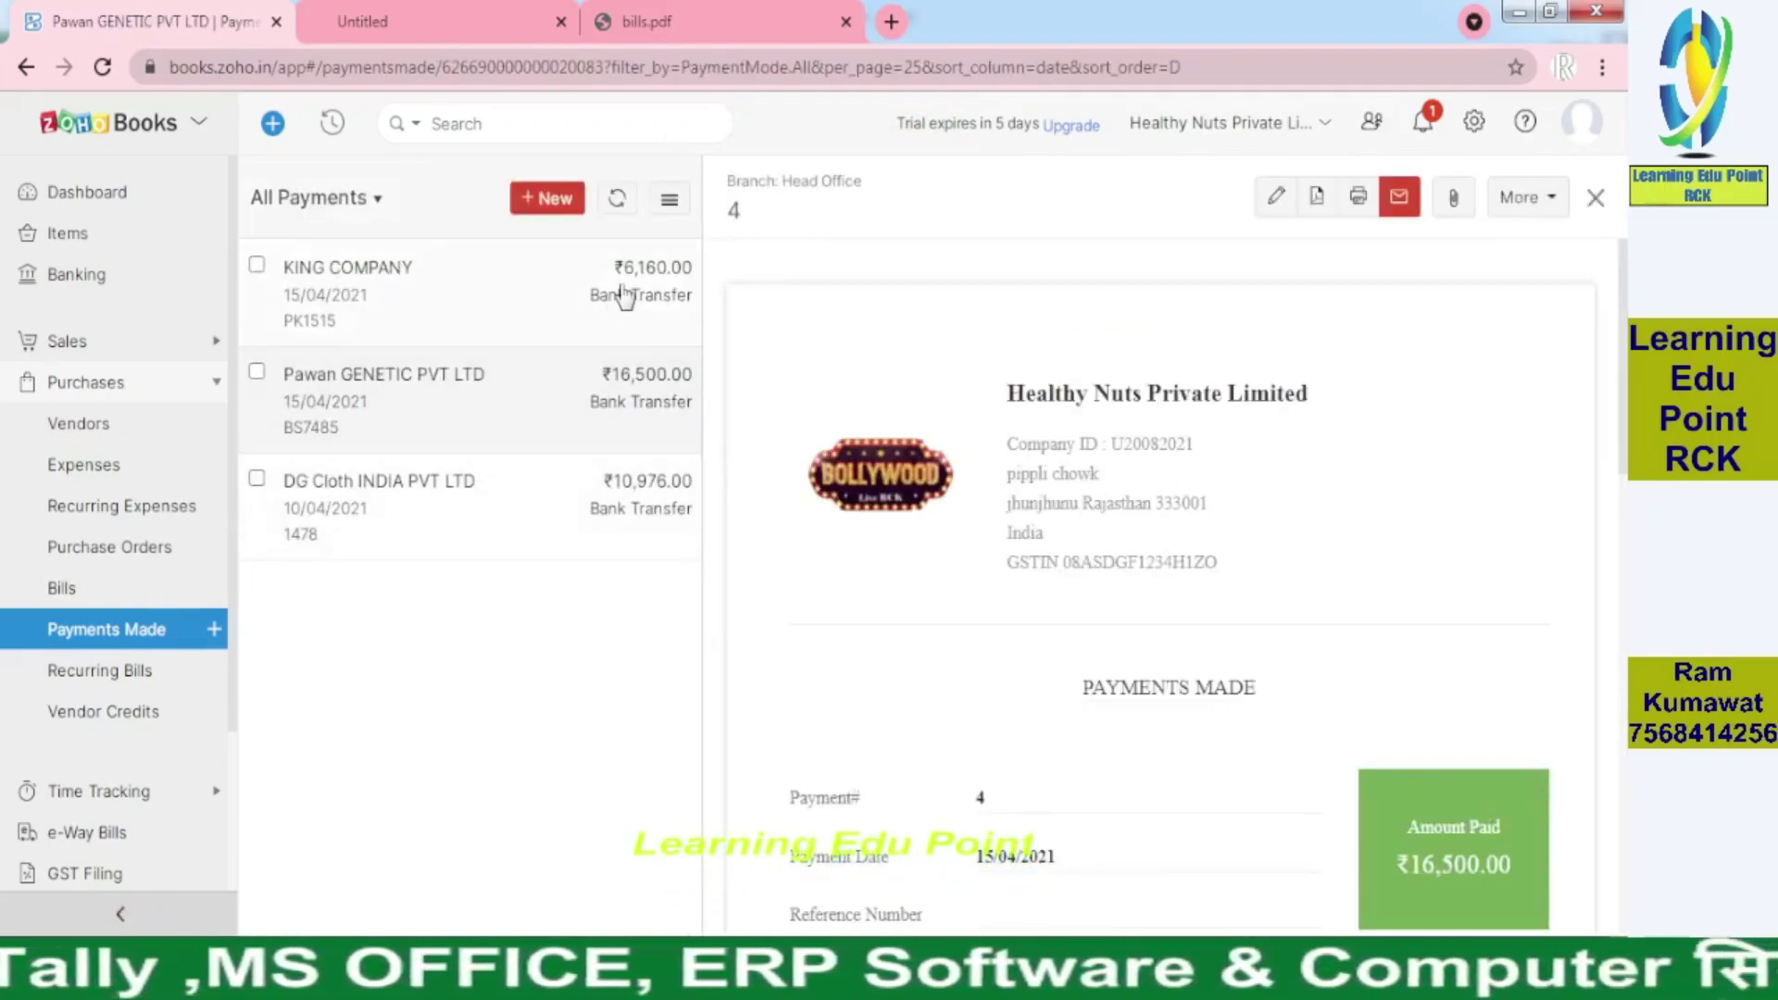
pyautogui.scroll(-4, 1157, 602)
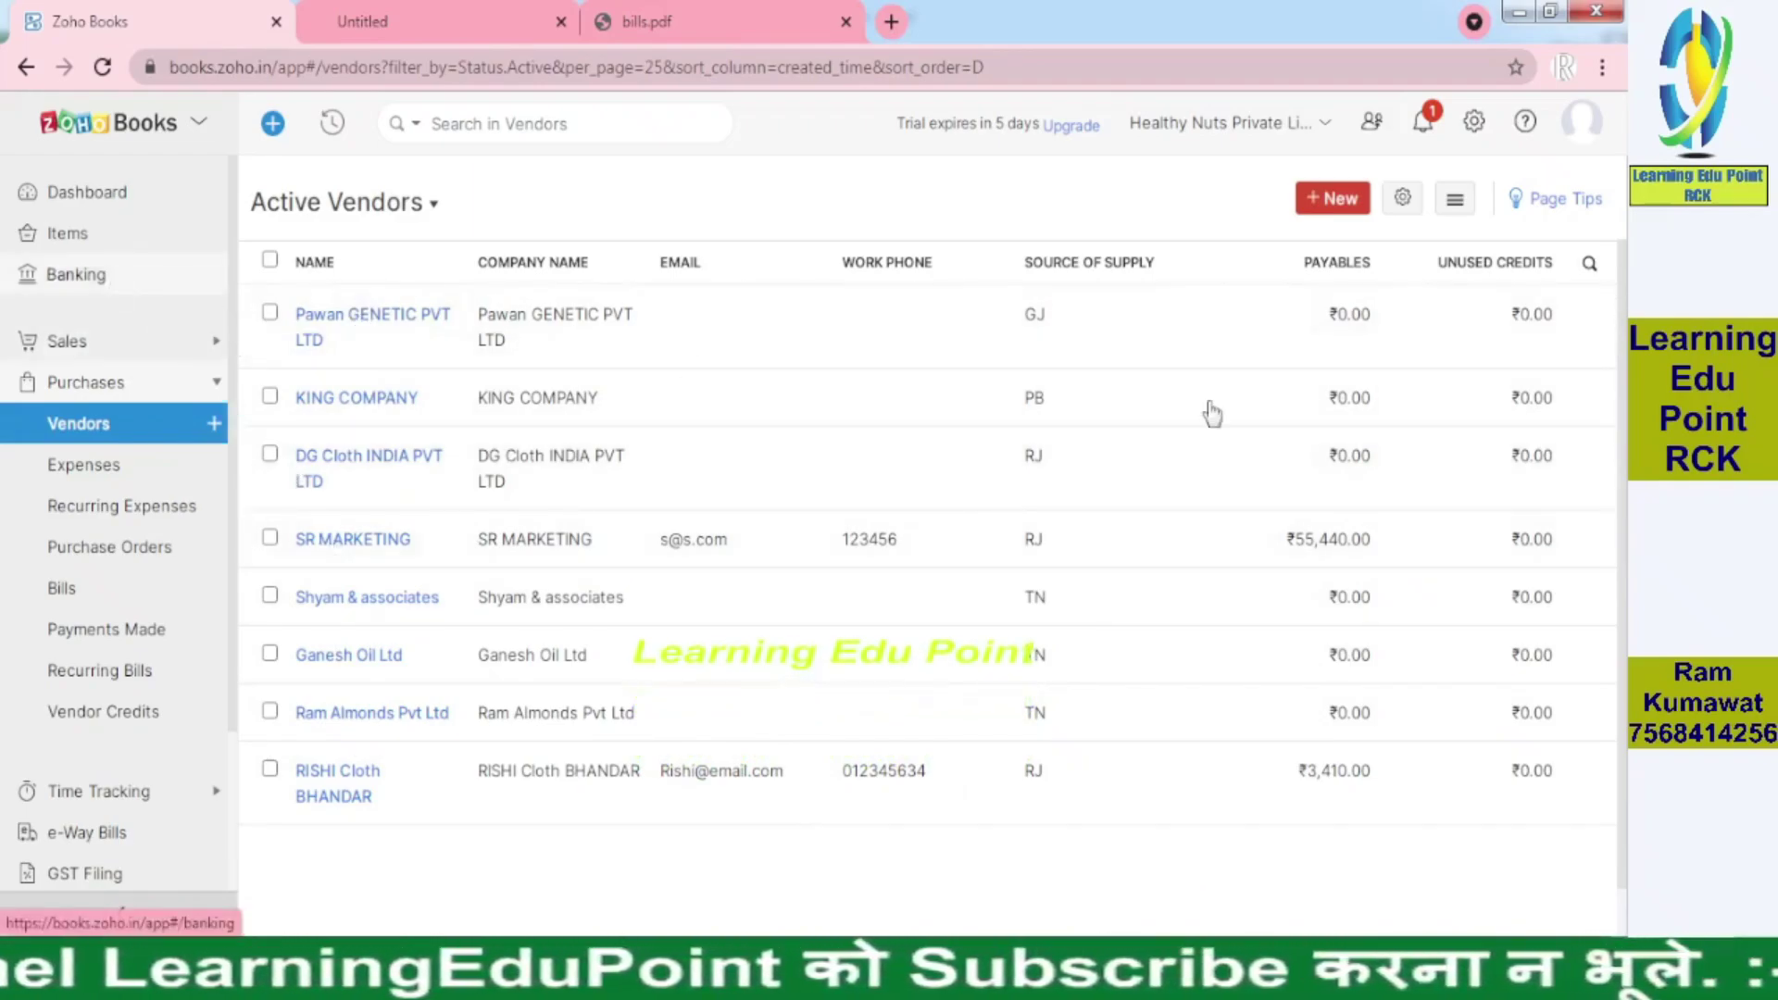
# - Examine the vendor payment withdrawals in the State Bank Of india account, including the KING COMPANY payment, and return to Banking Overview
pyautogui.click(76, 274)
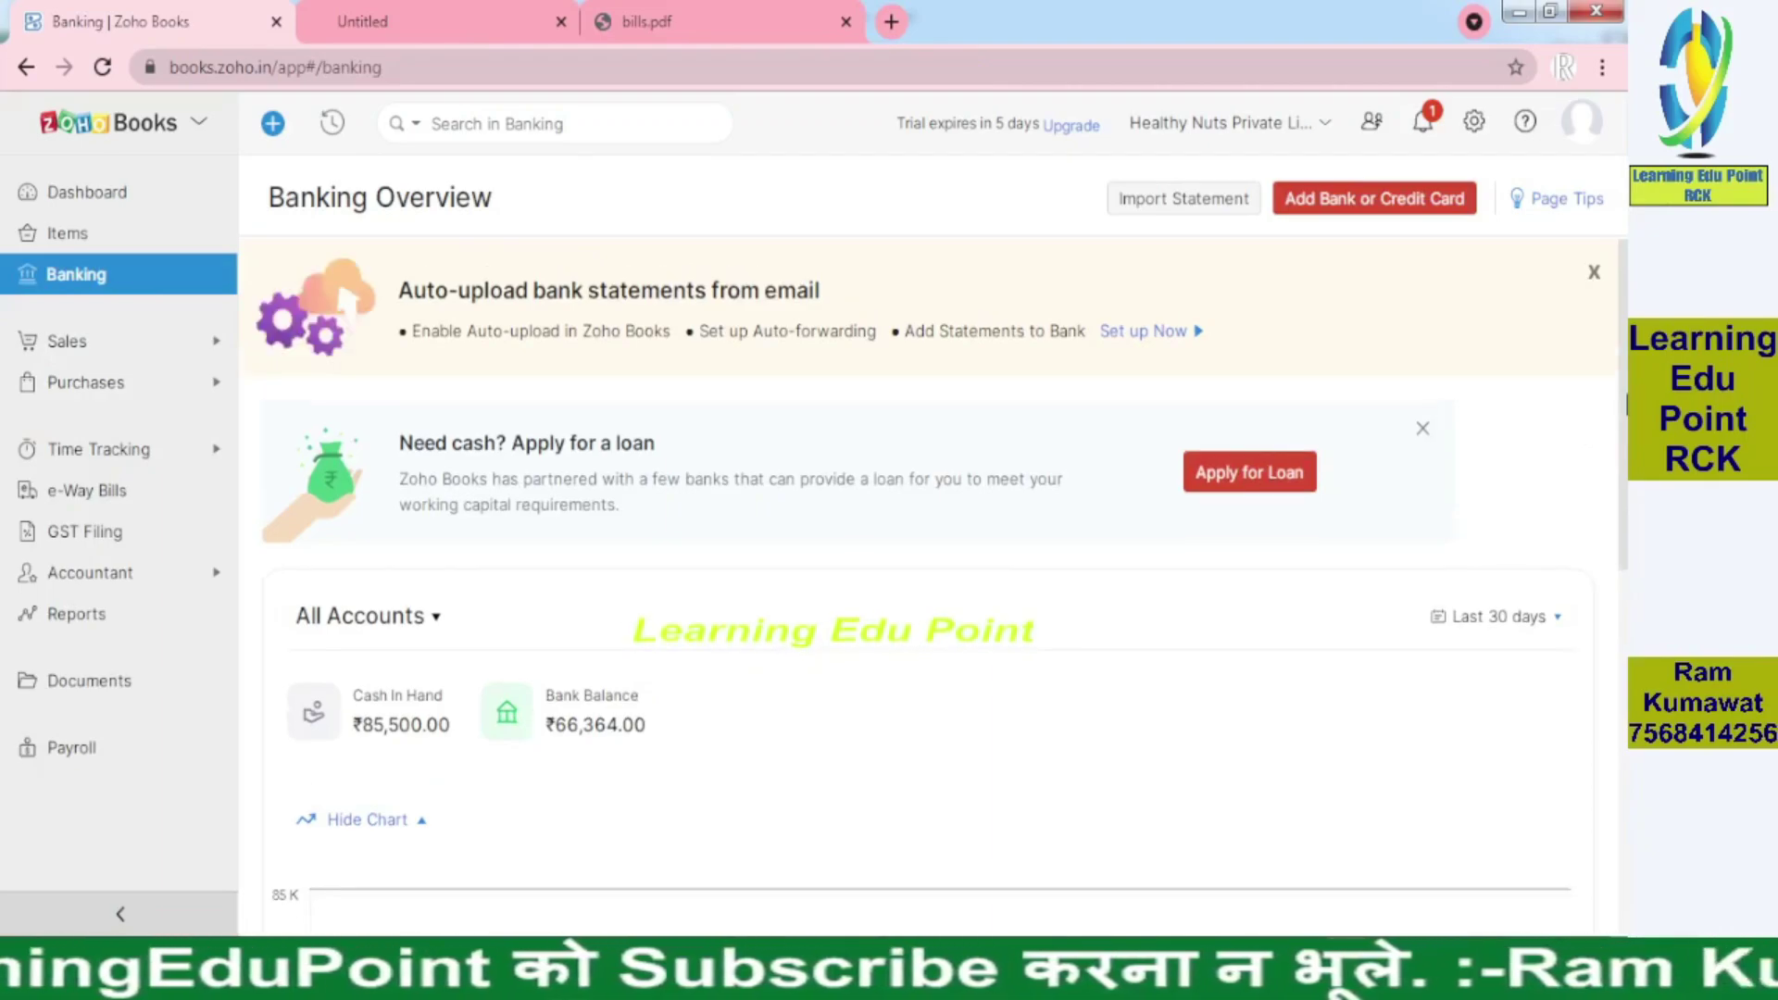
pyautogui.moveTo(1627, 393); pyautogui.dragTo(1627, 868)
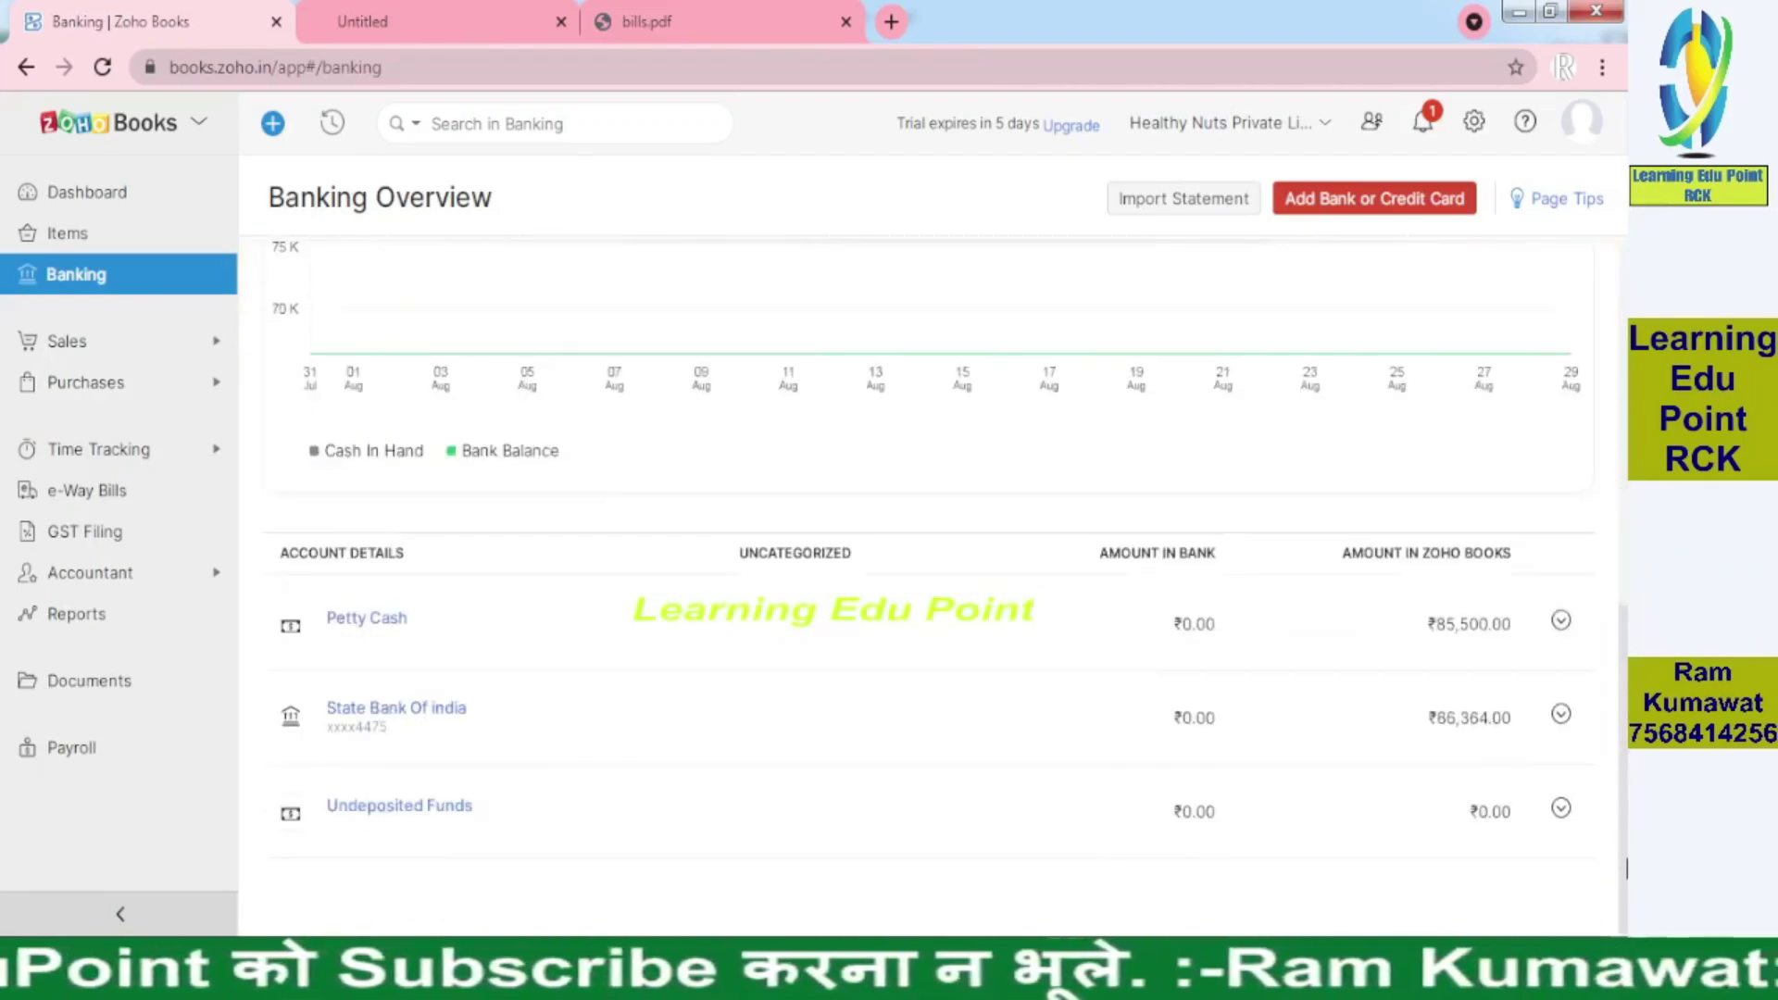
pyautogui.click(405, 711)
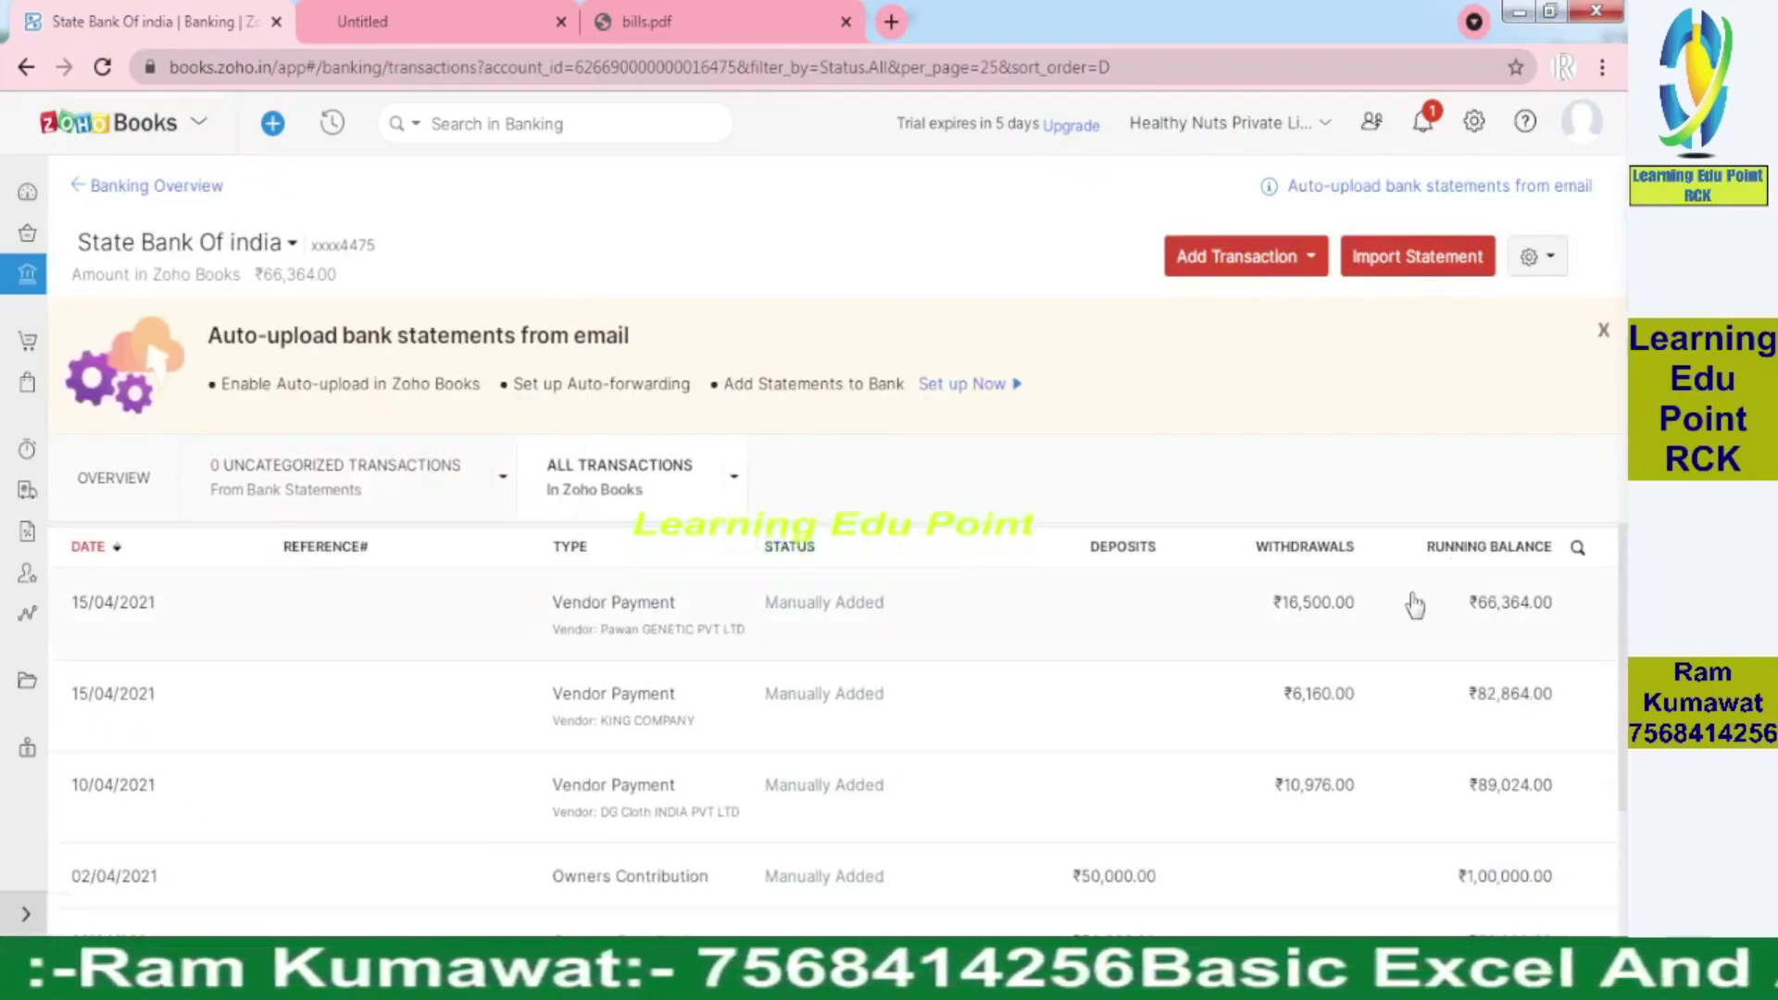
pyautogui.click(1291, 704)
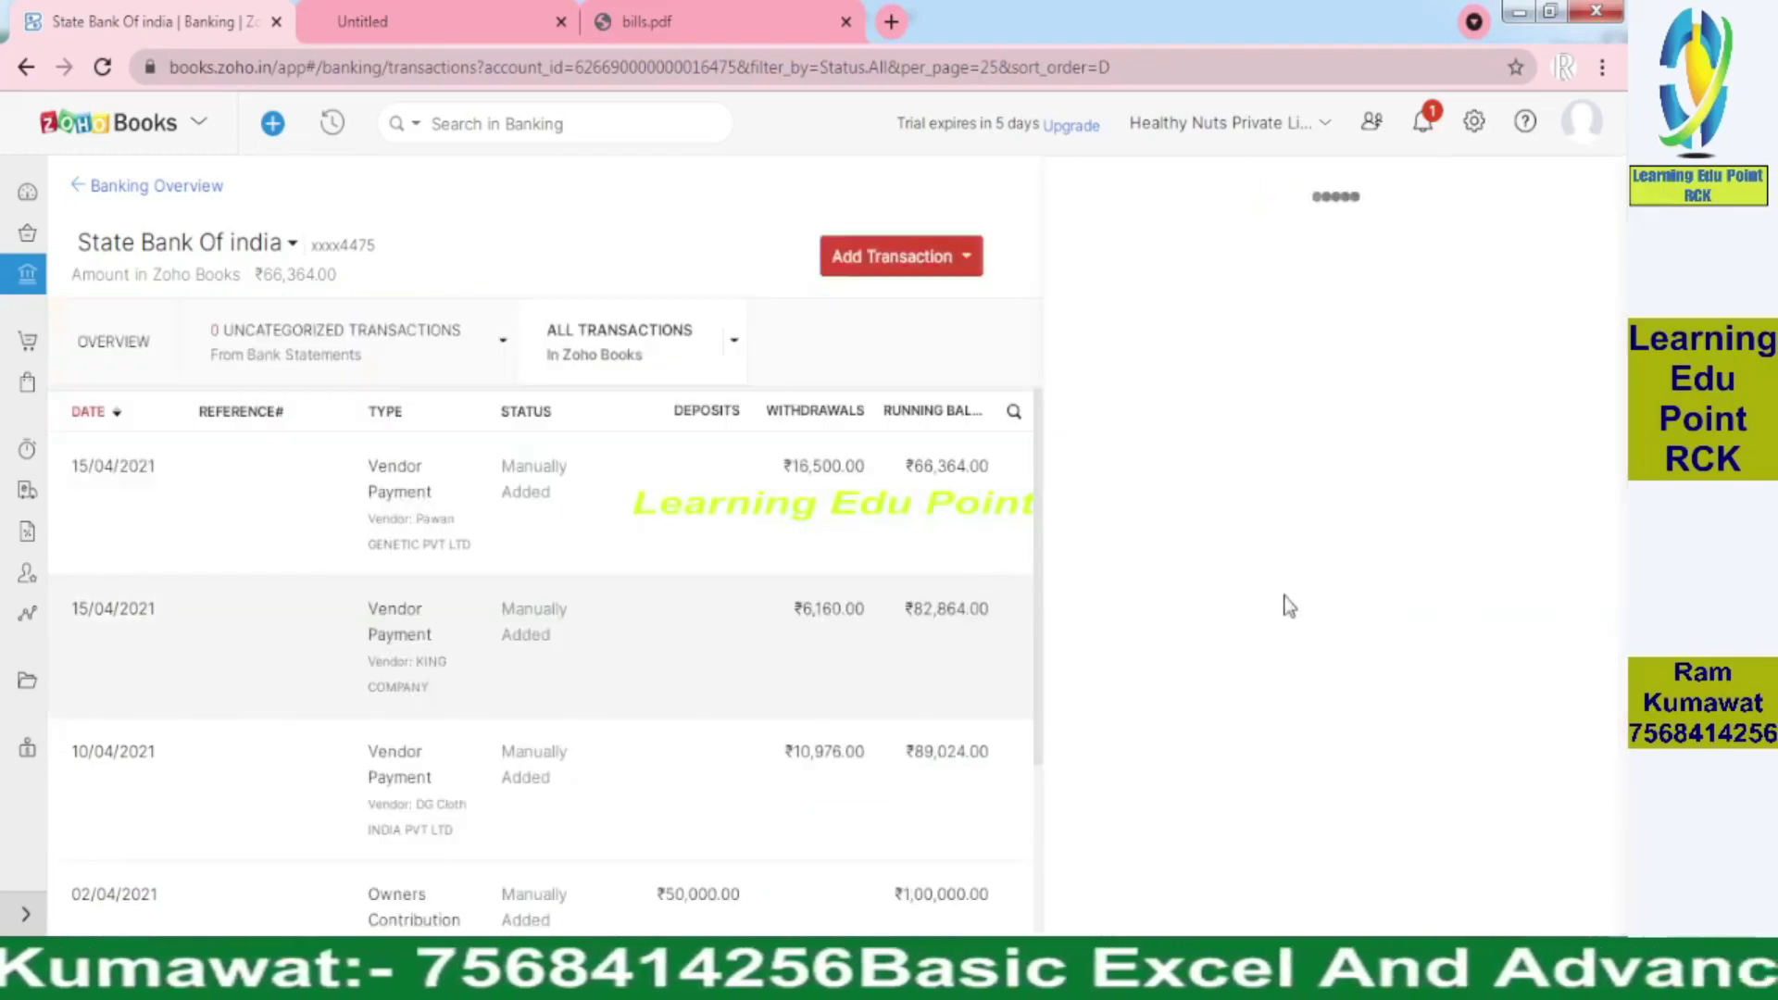
pyautogui.click(83, 190)
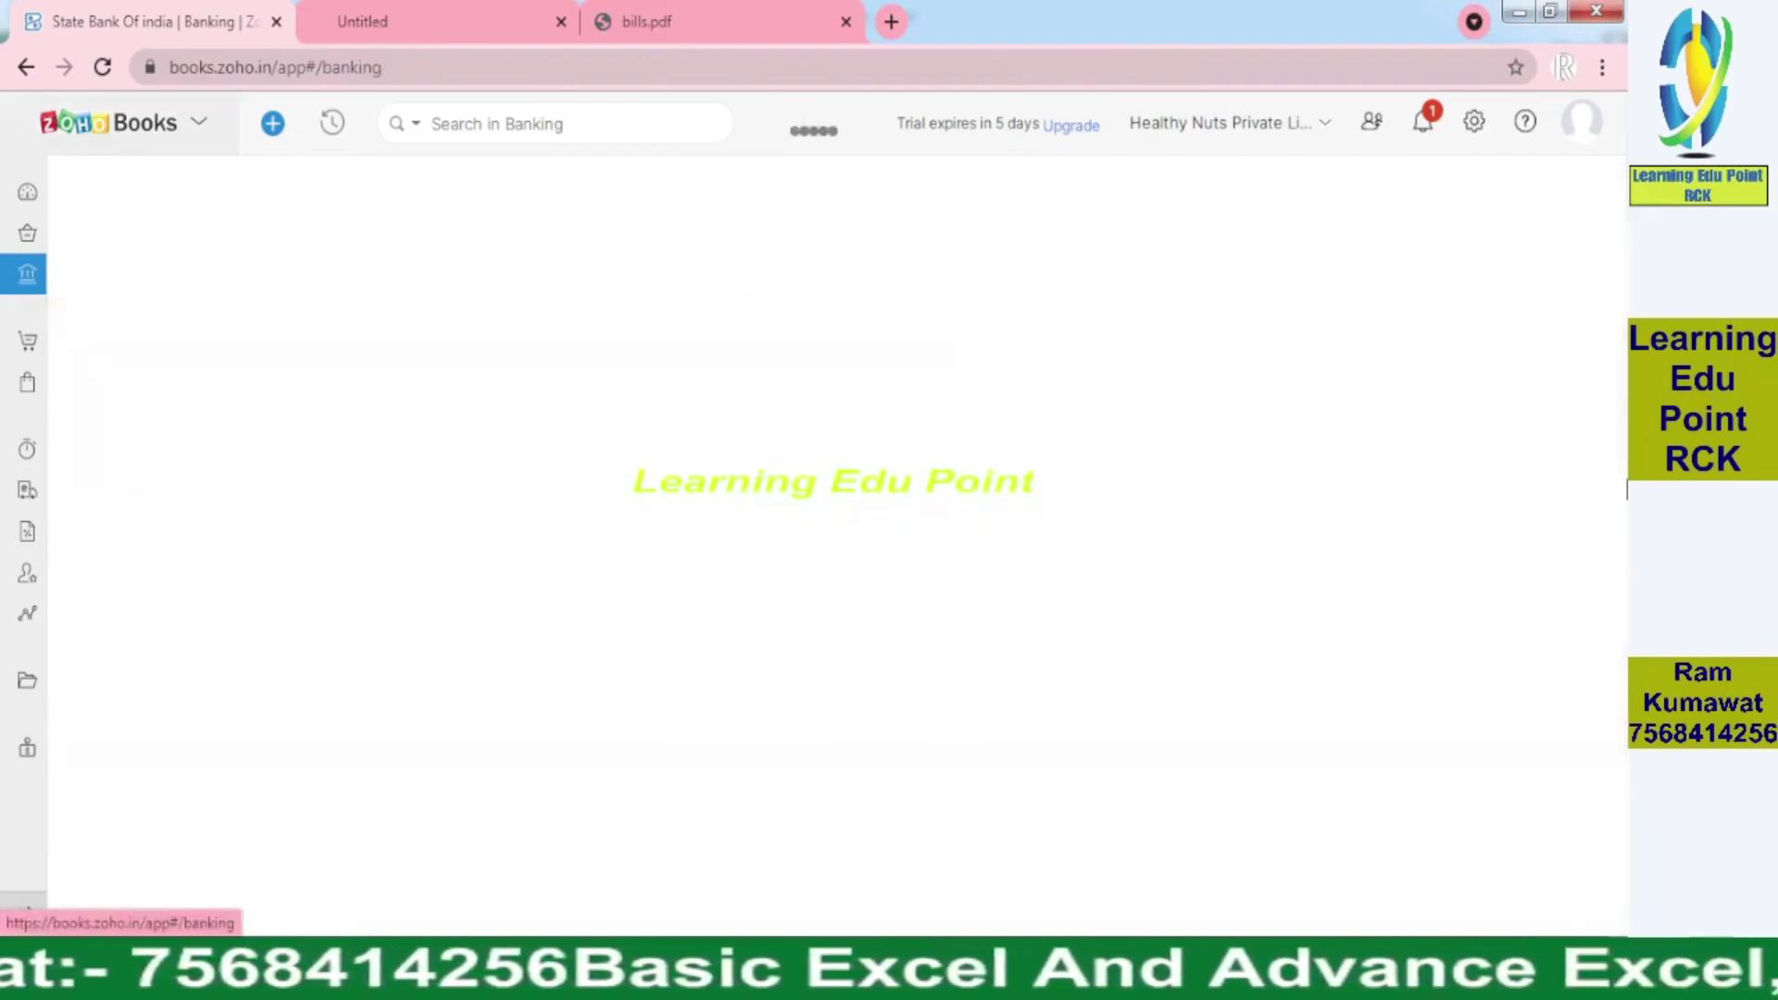